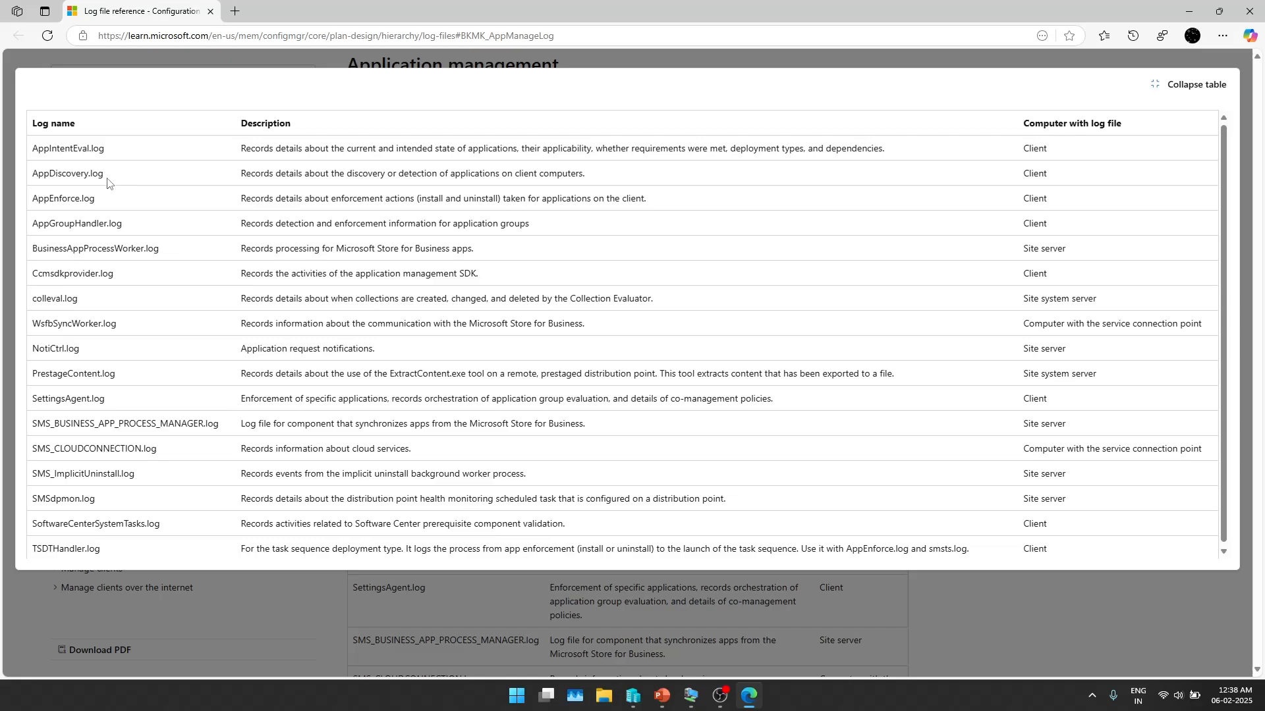
Step: Examine the AppEnforce.log entry in the expanded application management log table, and collapse the table
drag(79, 199, 50, 200)
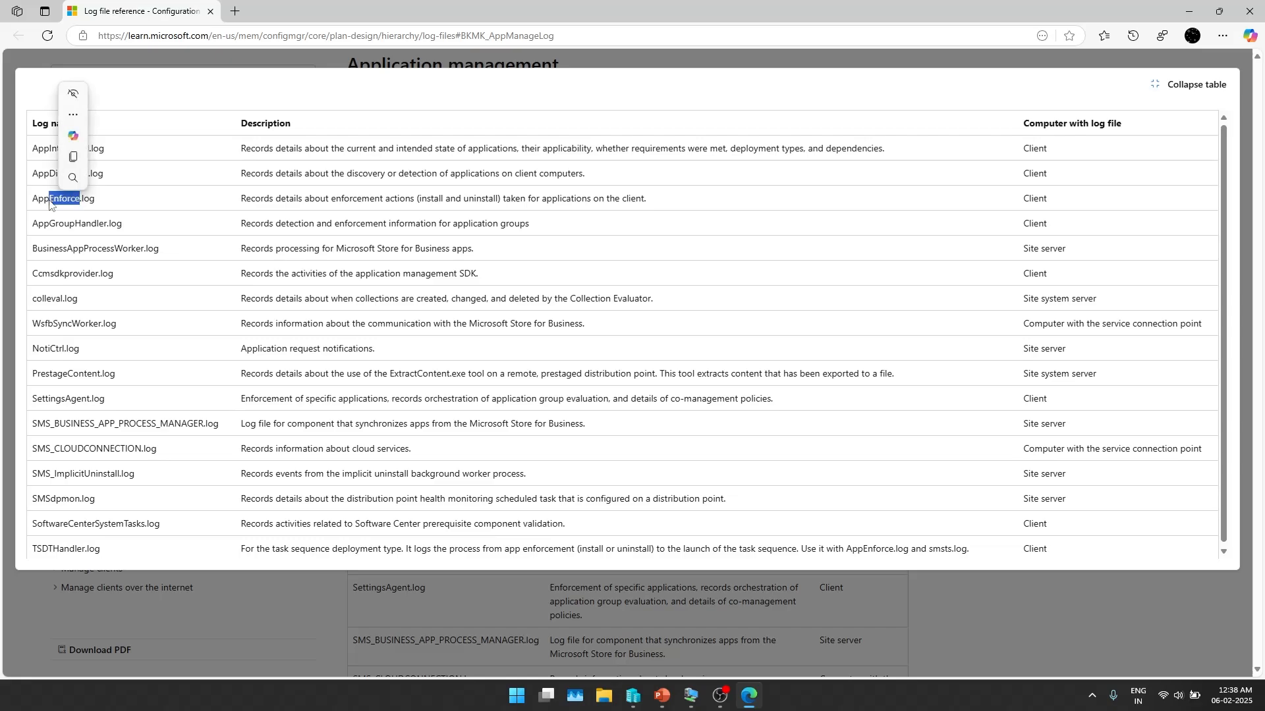
click(100, 202)
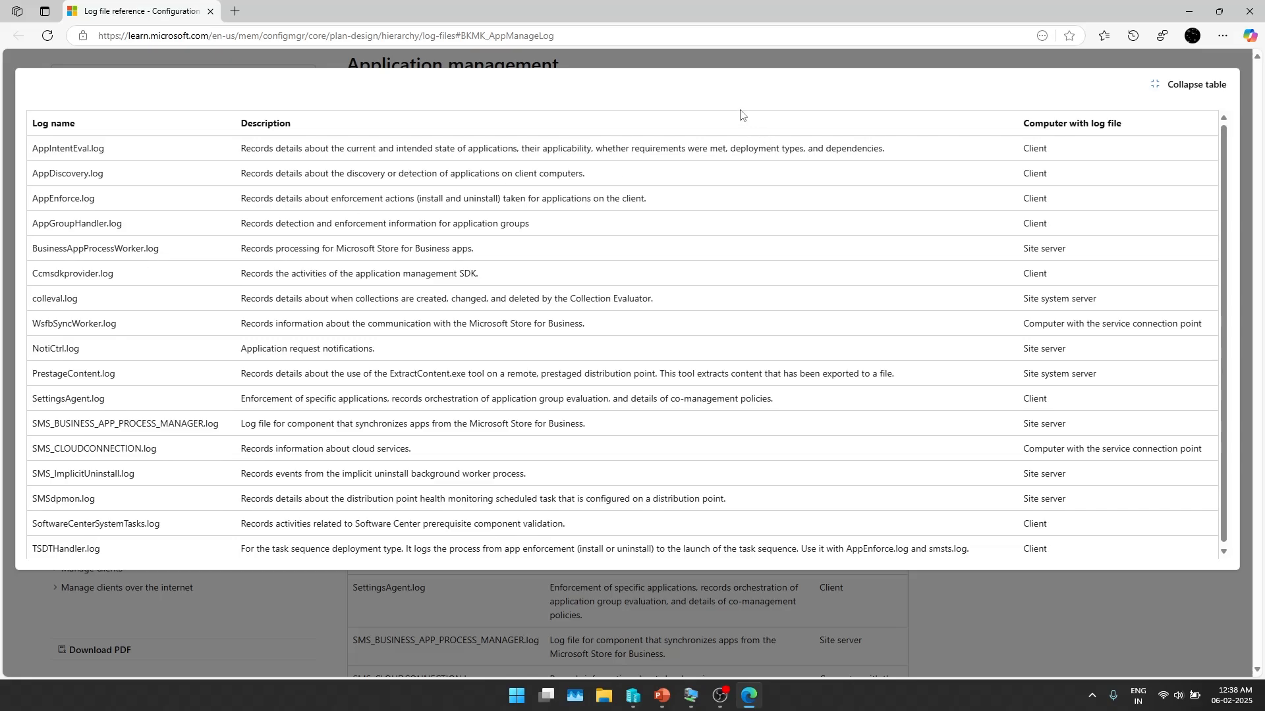
click(727, 62)
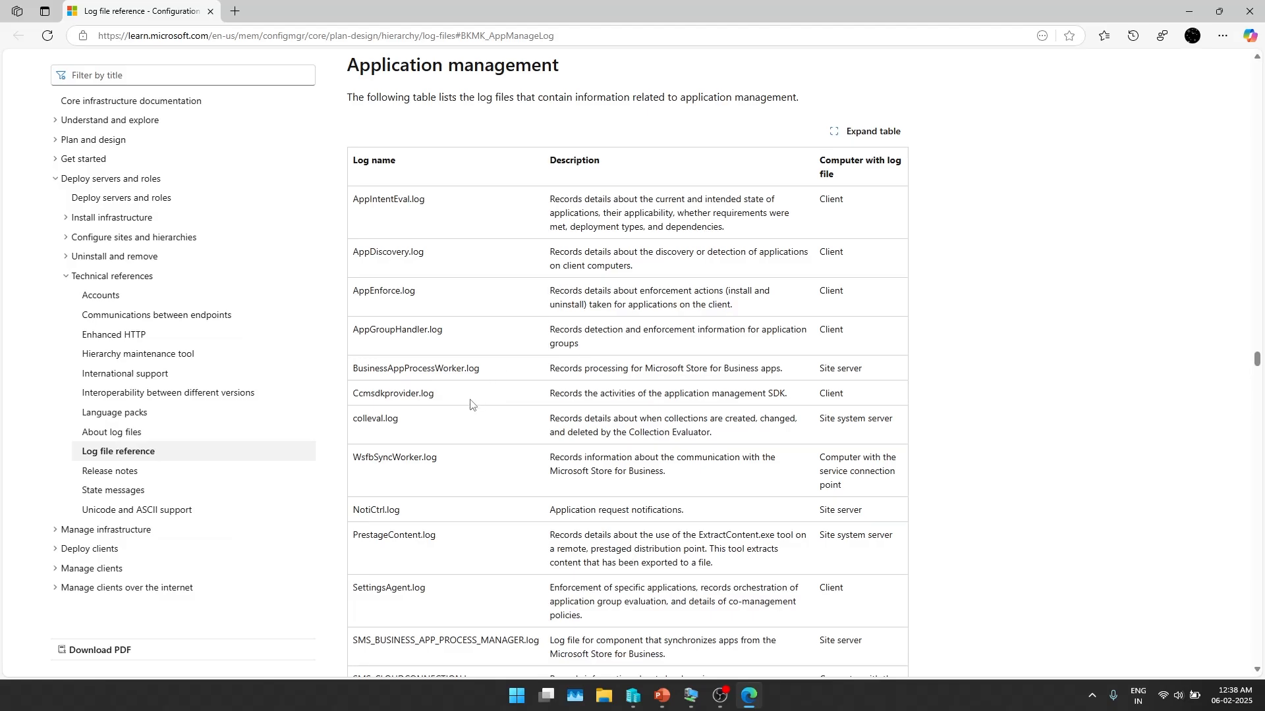
Step: Find the CAS.log entry in the Client operations table and examine its description of the Content Access service and local package cache
scroll(470, 405, up, 7)
scroll(470, 405, up, 20)
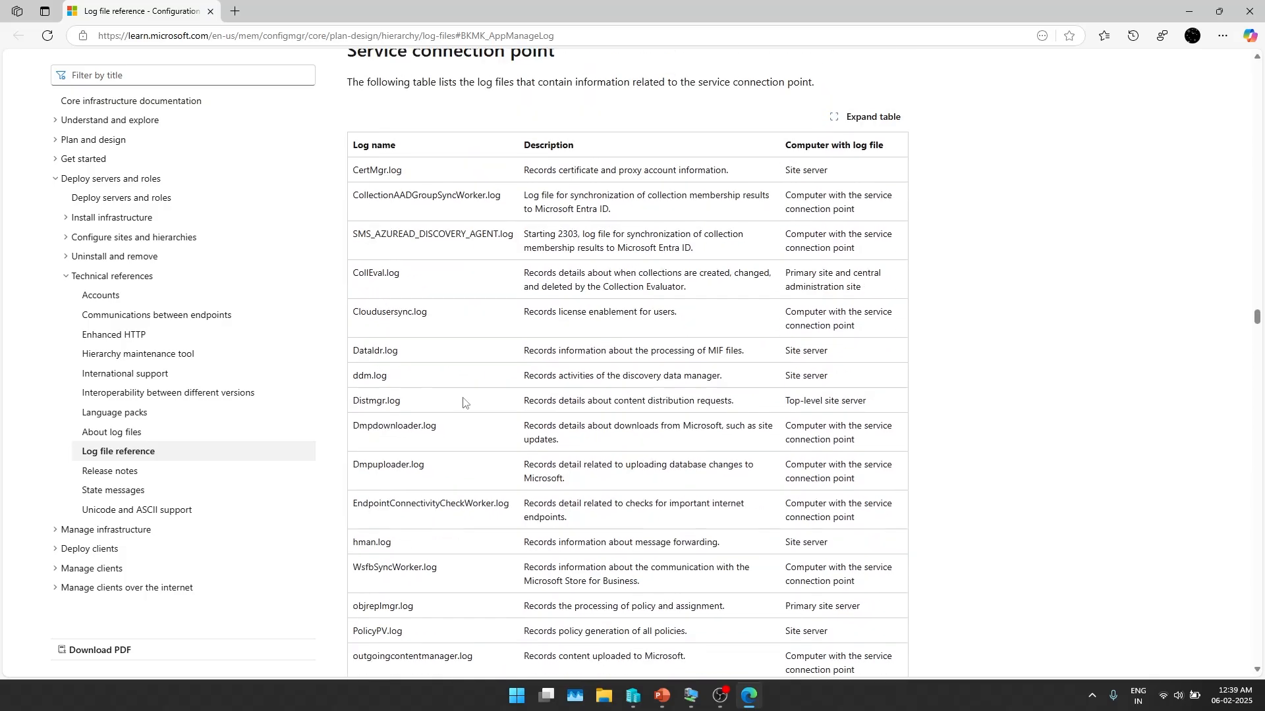
scroll(463, 400, up, 20)
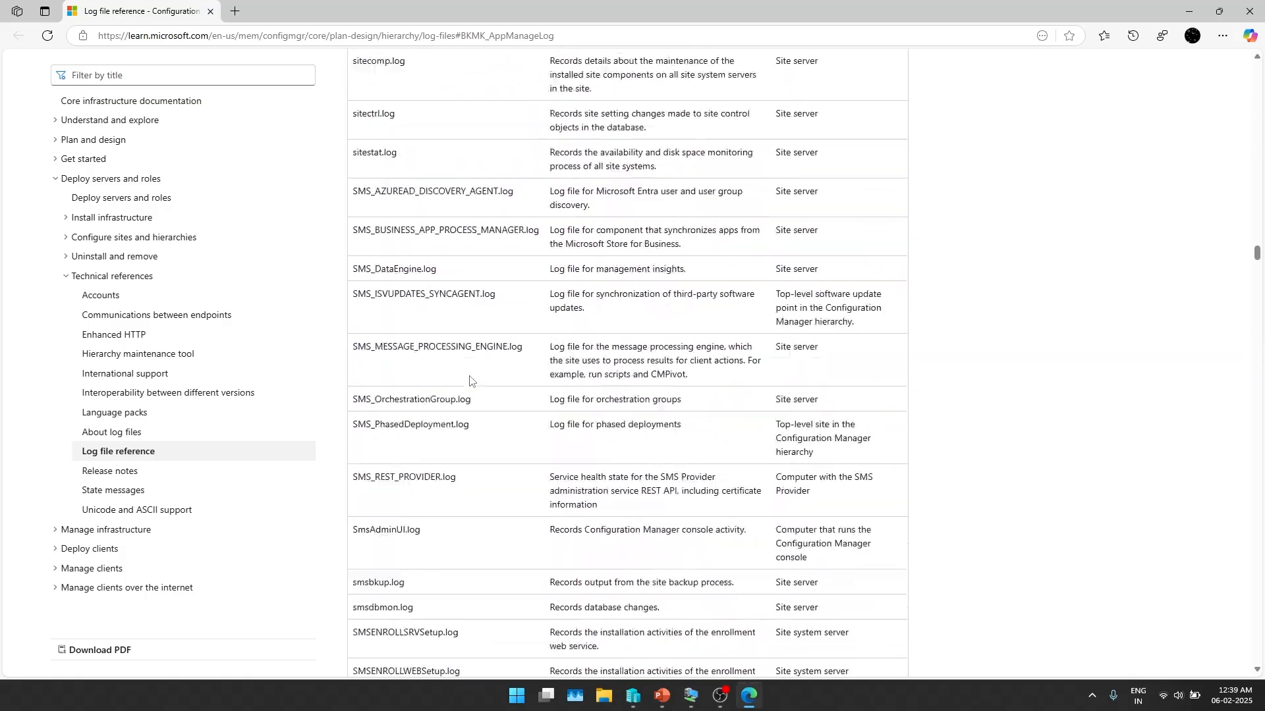
scroll(428, 365, up, 20)
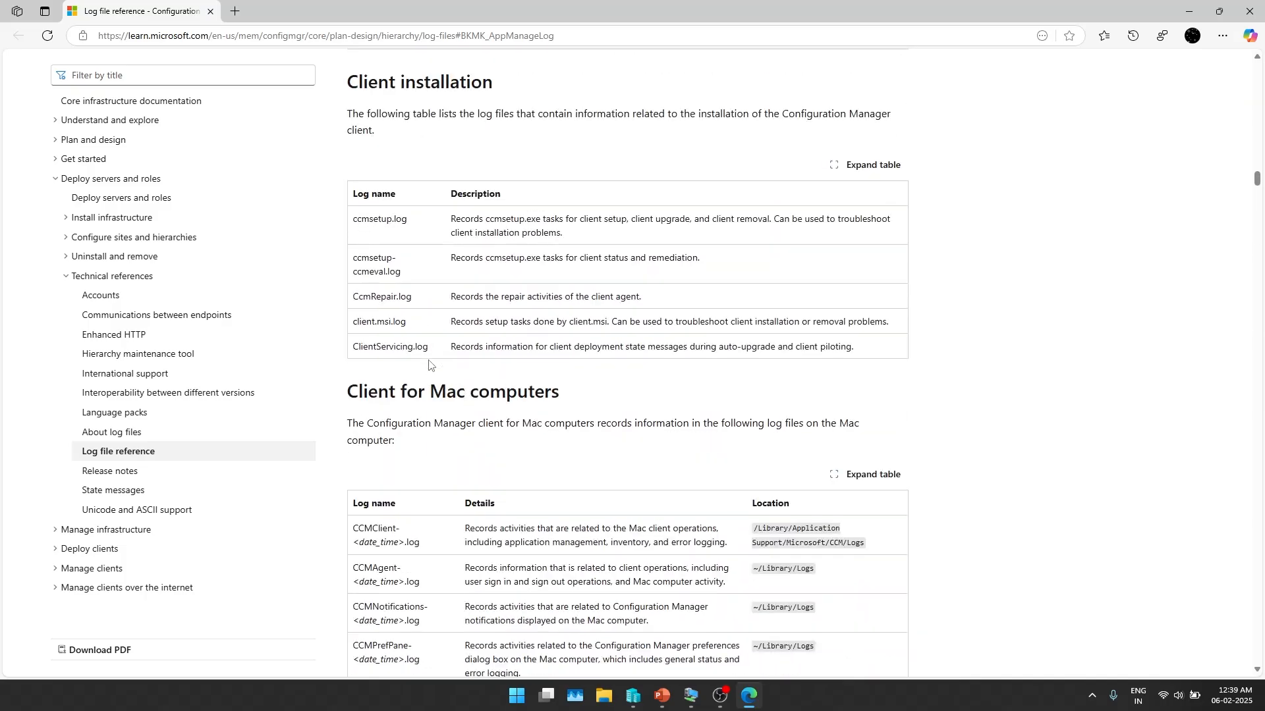
scroll(428, 360, up, 20)
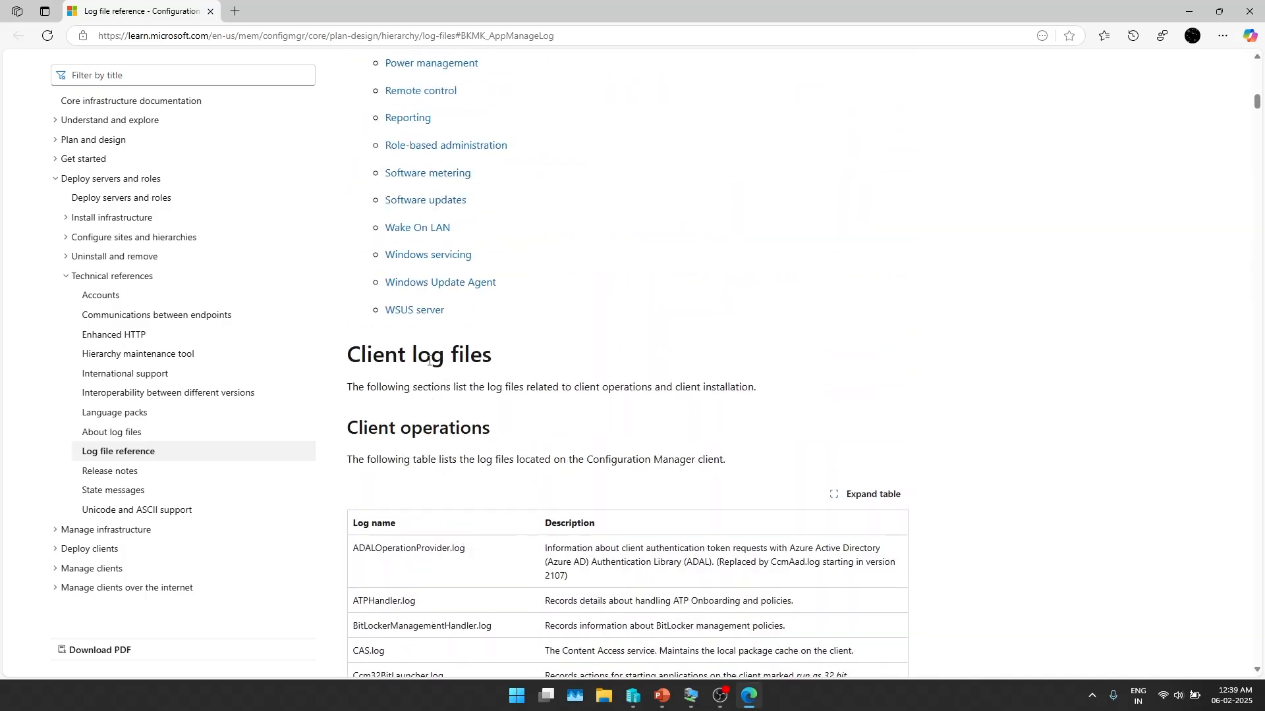
scroll(420, 362, down, 5)
drag(390, 335, 356, 335)
click(540, 337)
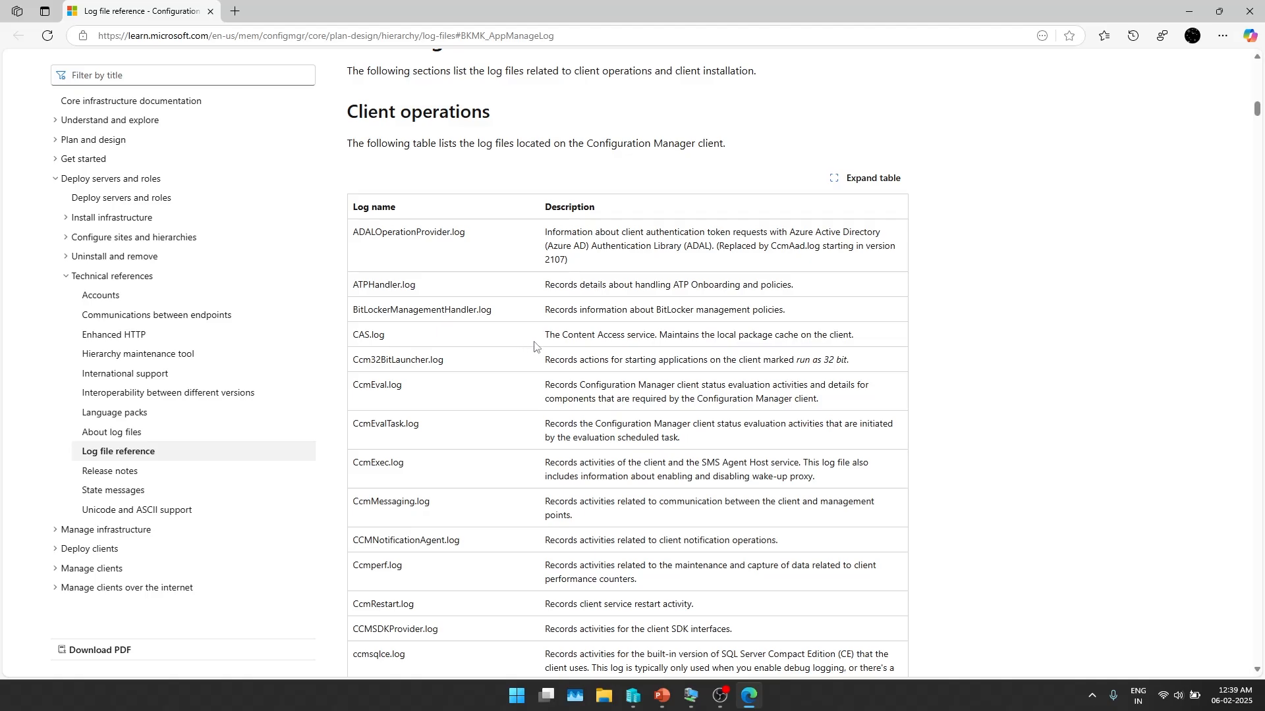
drag(554, 337, 656, 337)
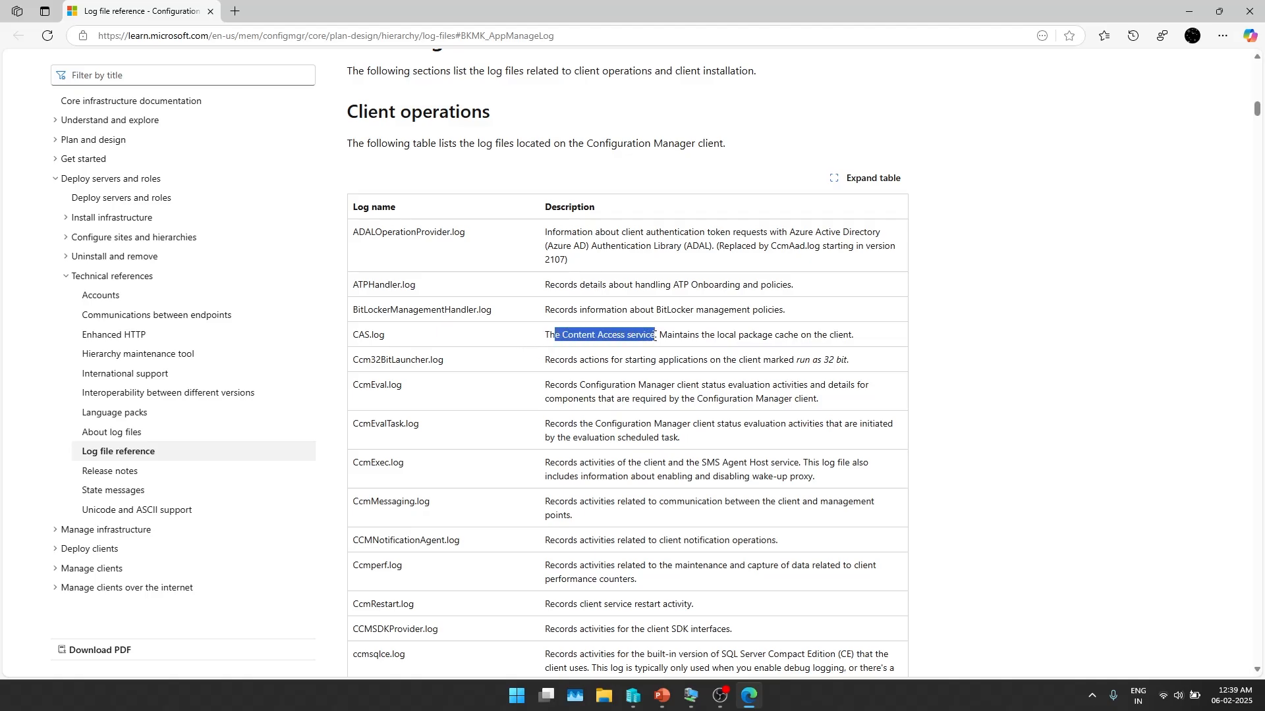
click(579, 333)
drag(659, 337, 856, 346)
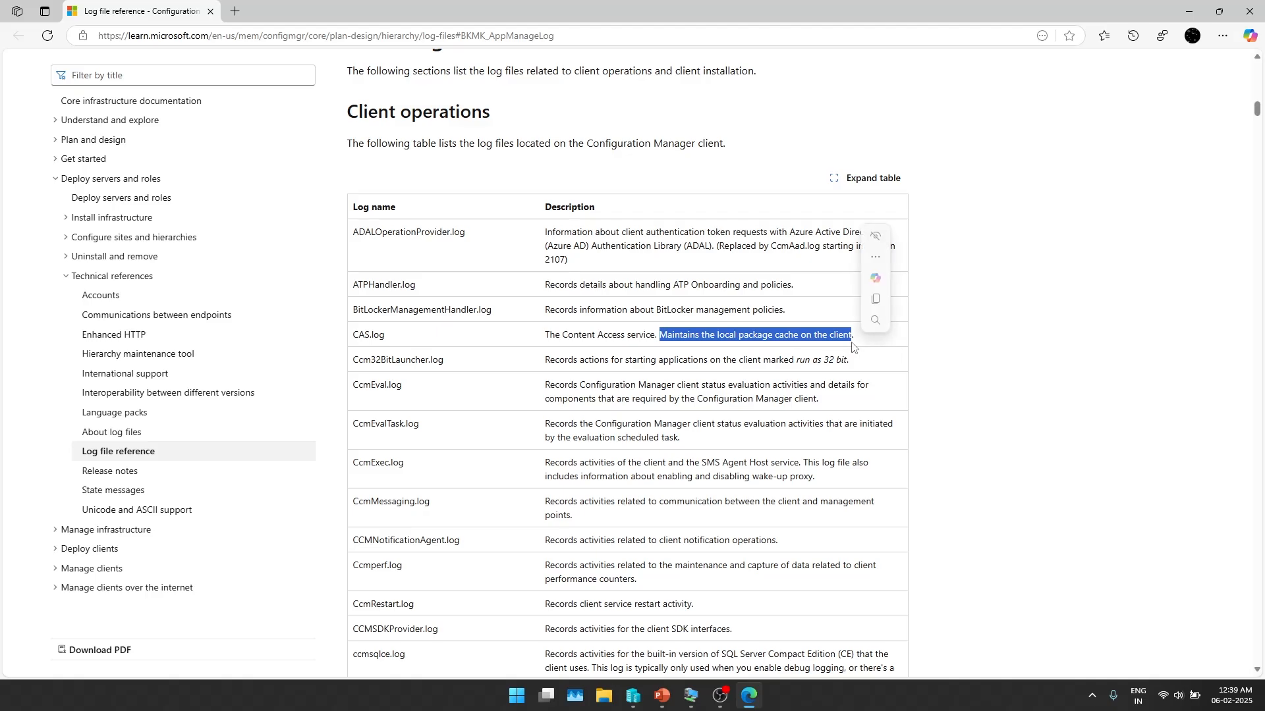
click(695, 339)
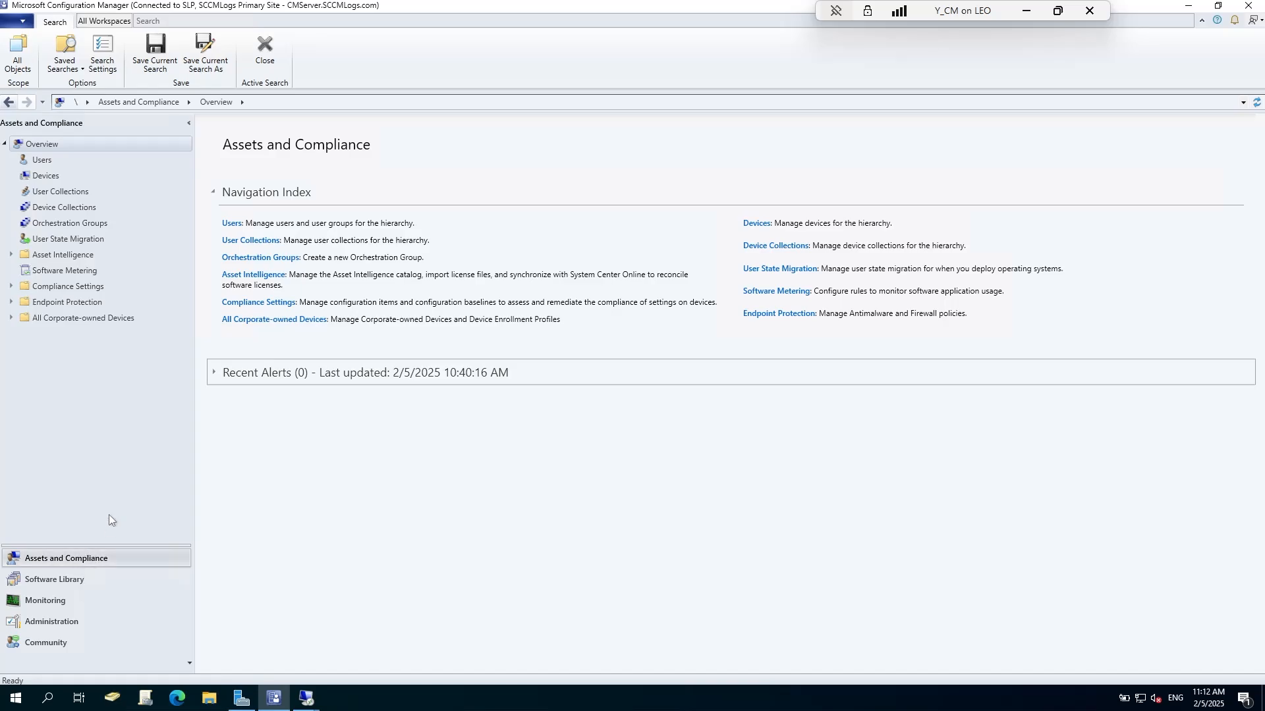
Step: Start a new device collection in Configuration Manager and name it 7-Zip_Required
click(64, 208)
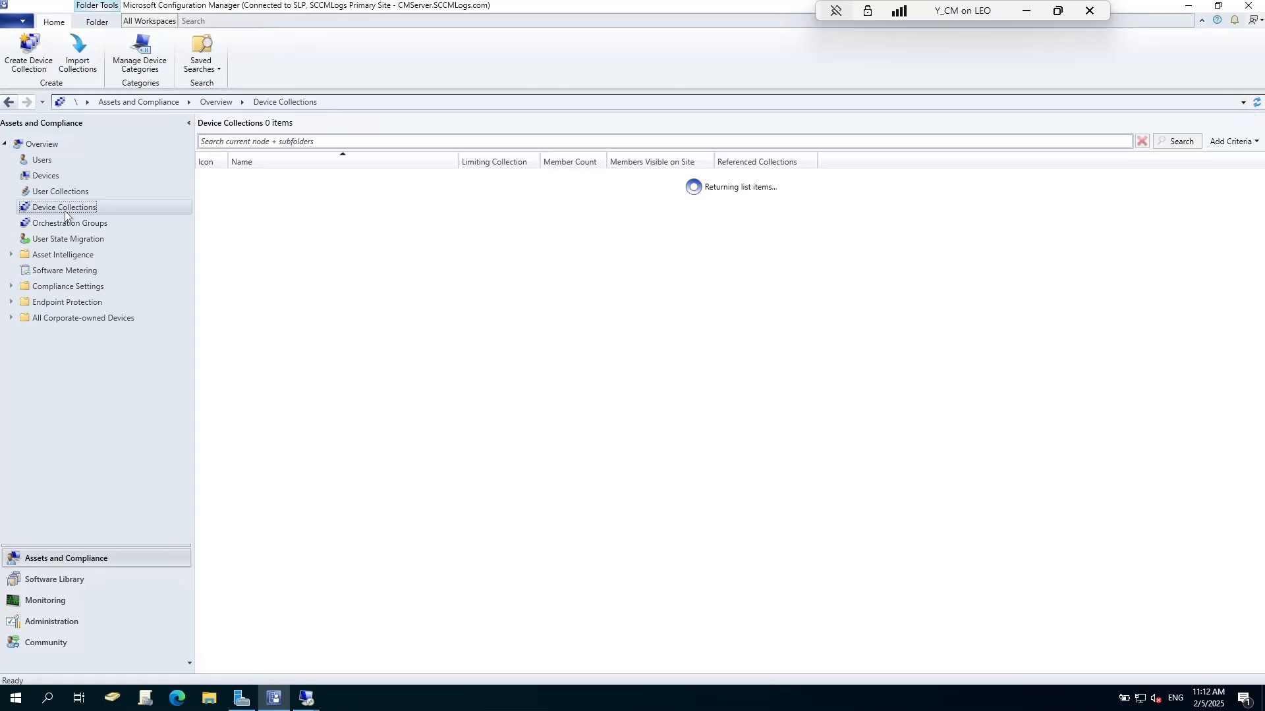
right_click(295, 378)
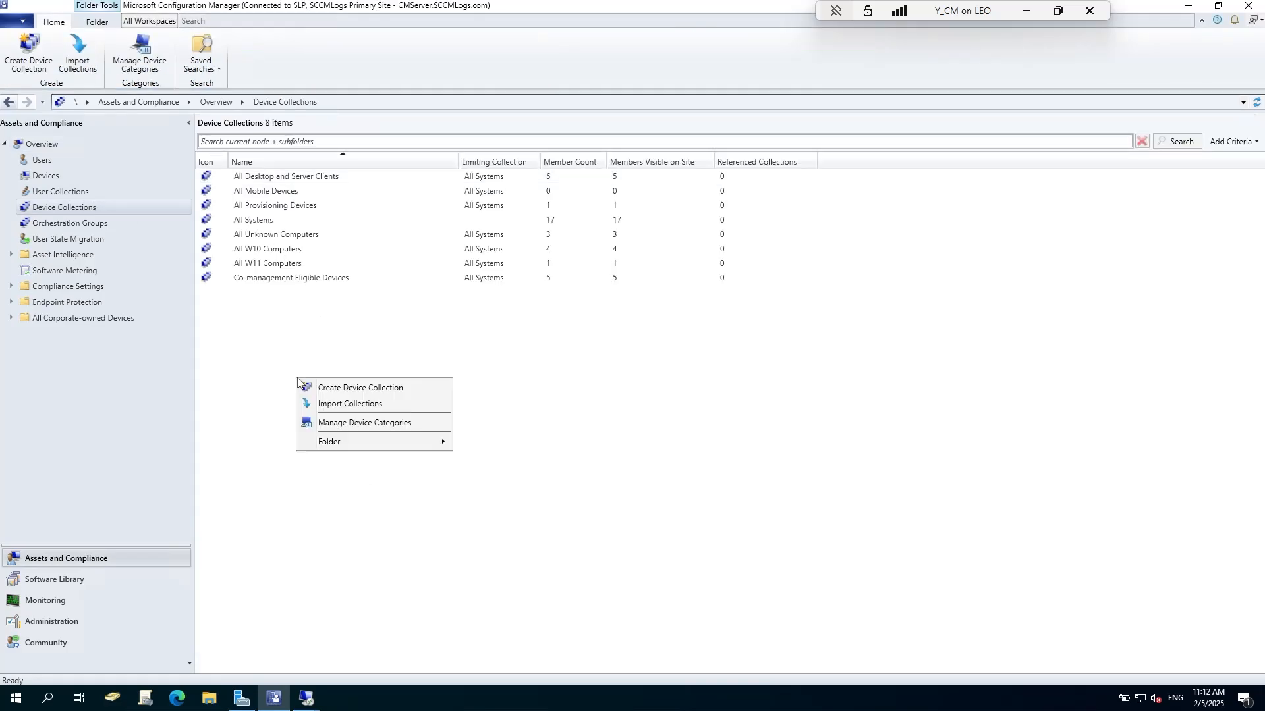
click(429, 386)
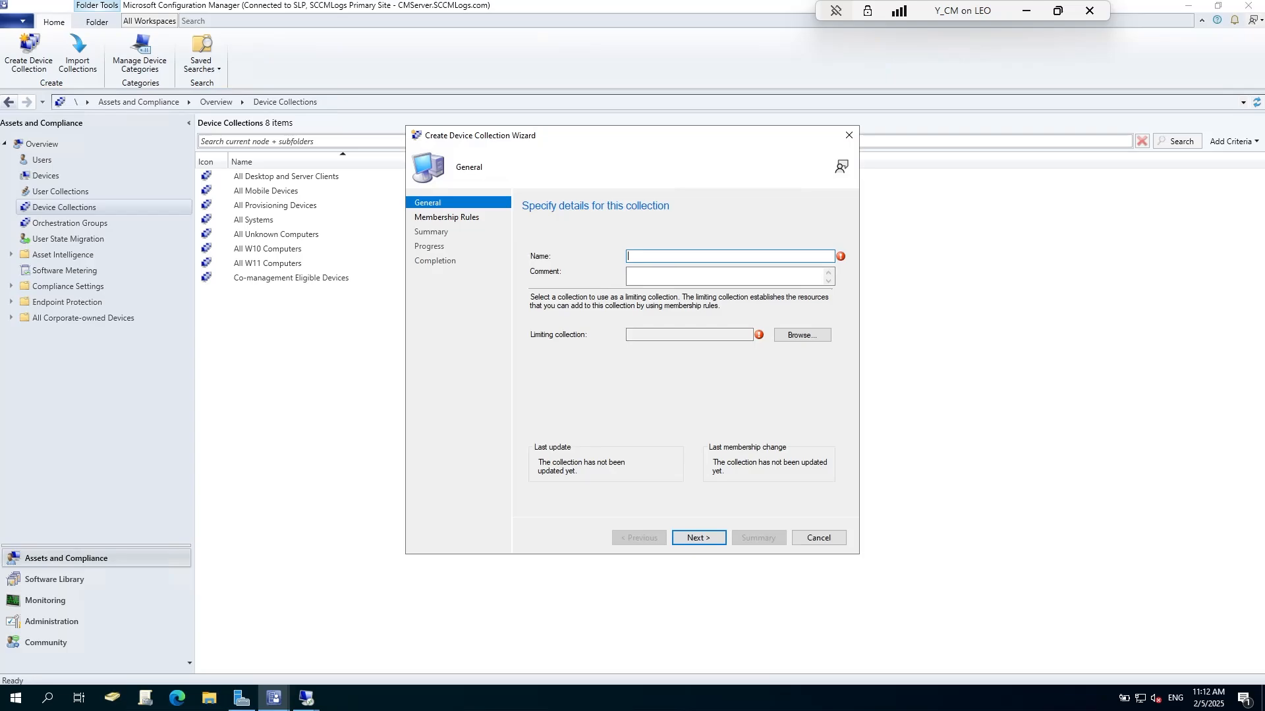
text(7)
text(Z)
text(-)
text(_Required)
Step: Set the limiting collection of 7-Zip_Required to All Desktop and Server Clients
click(803, 336)
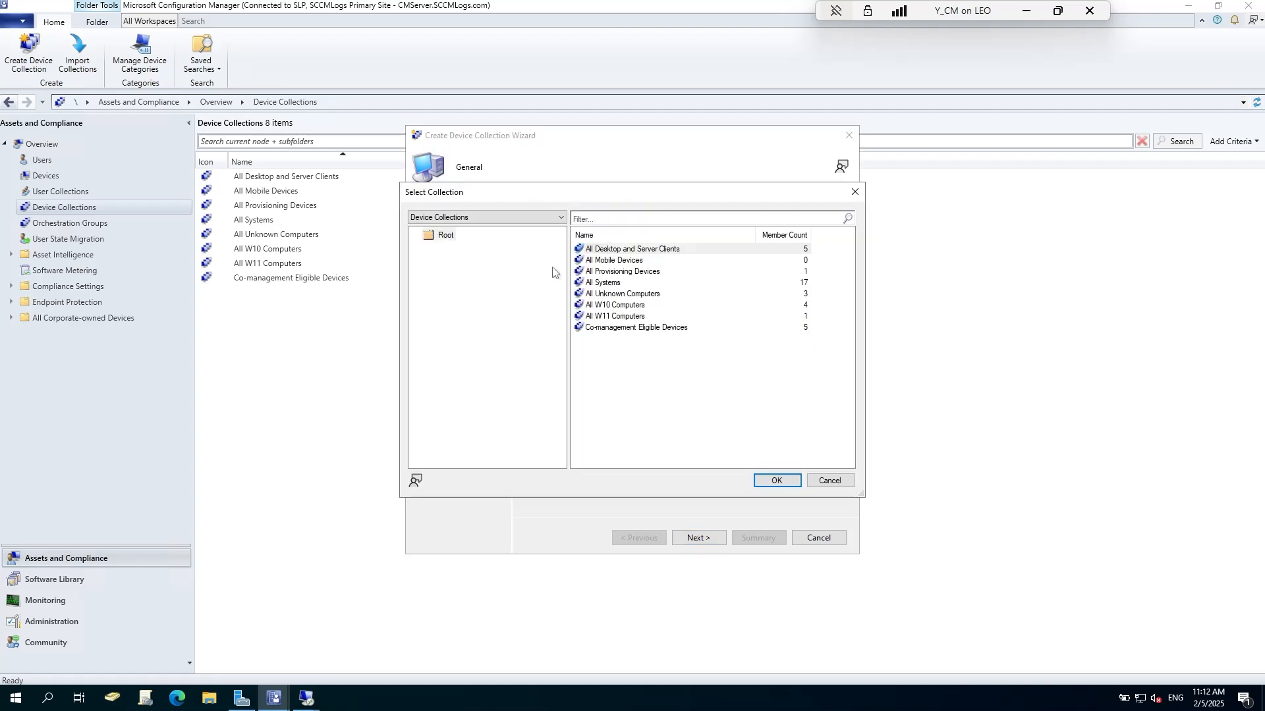
click(627, 306)
click(625, 251)
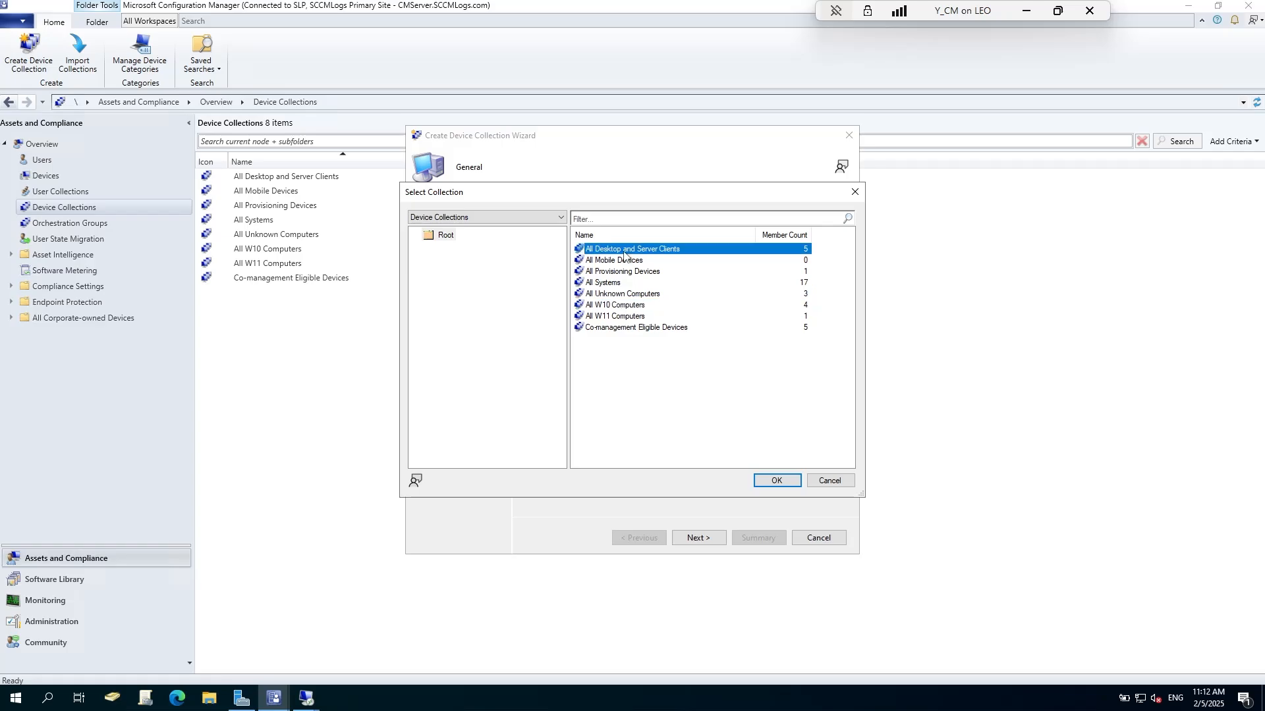
click(776, 482)
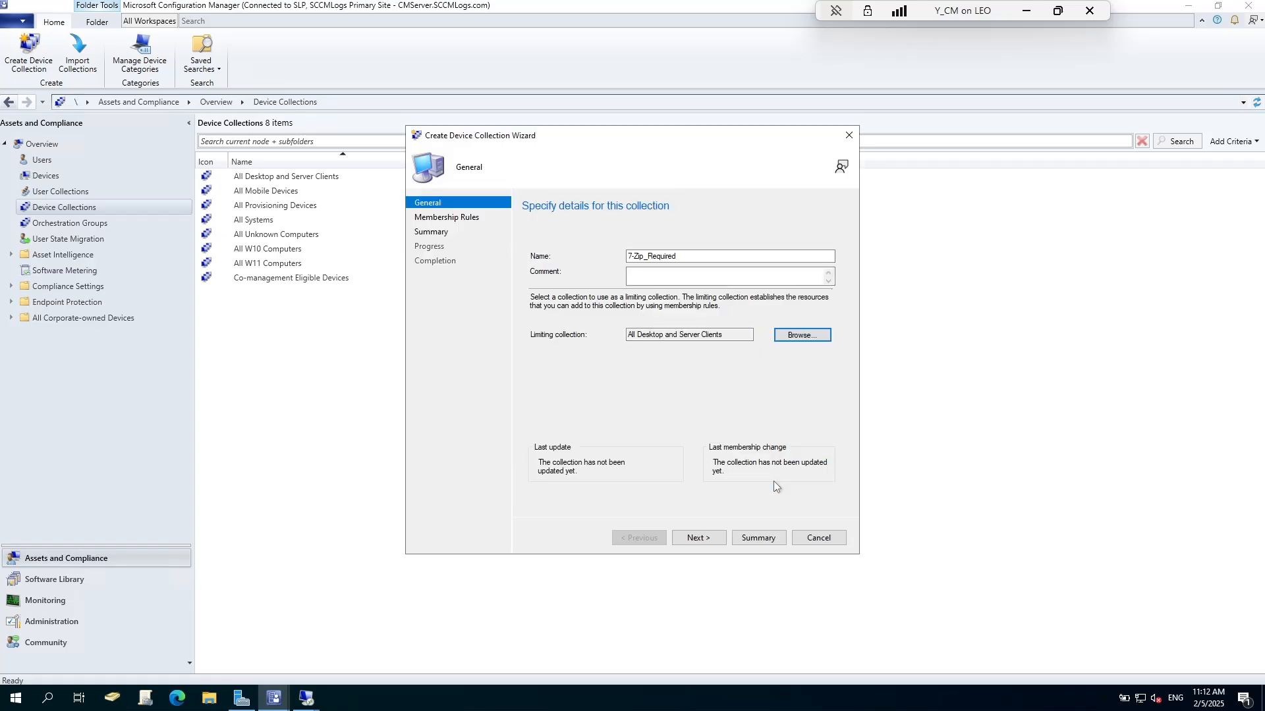
Step: Start a direct membership rule for the 7-Zip_Required collection and search for system resources by the name value w10-%
click(698, 536)
click(696, 393)
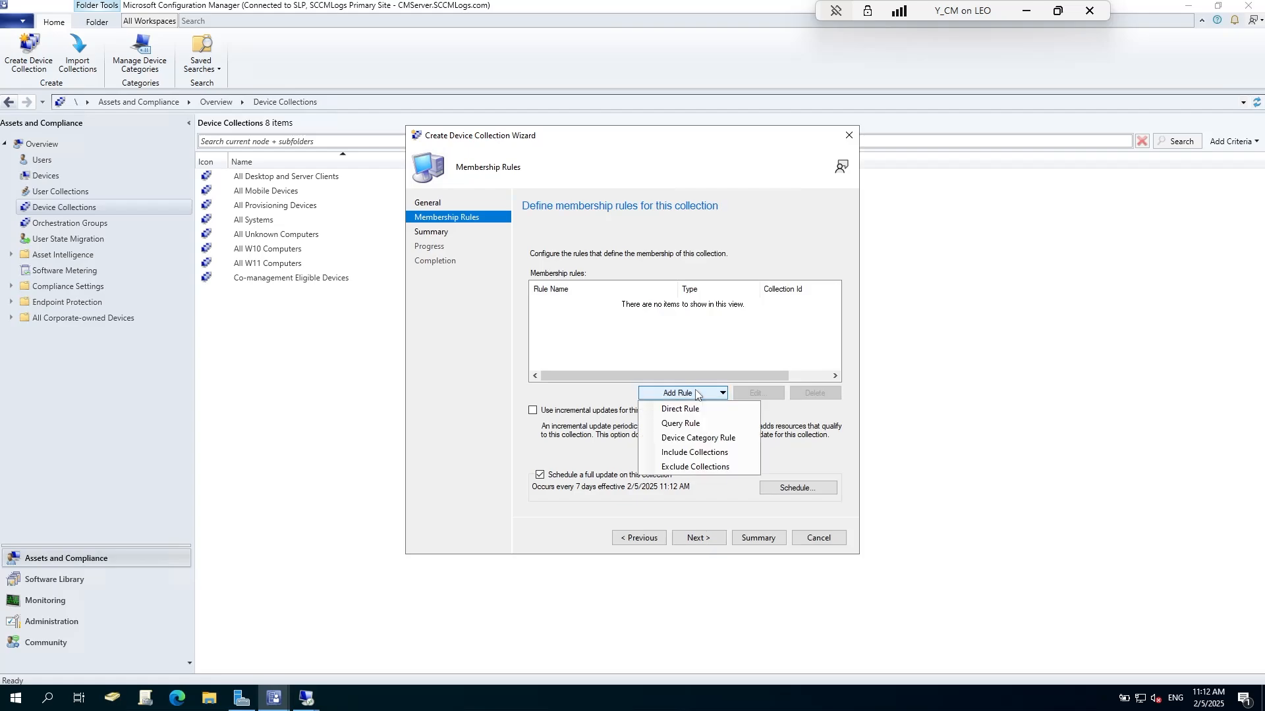
click(680, 409)
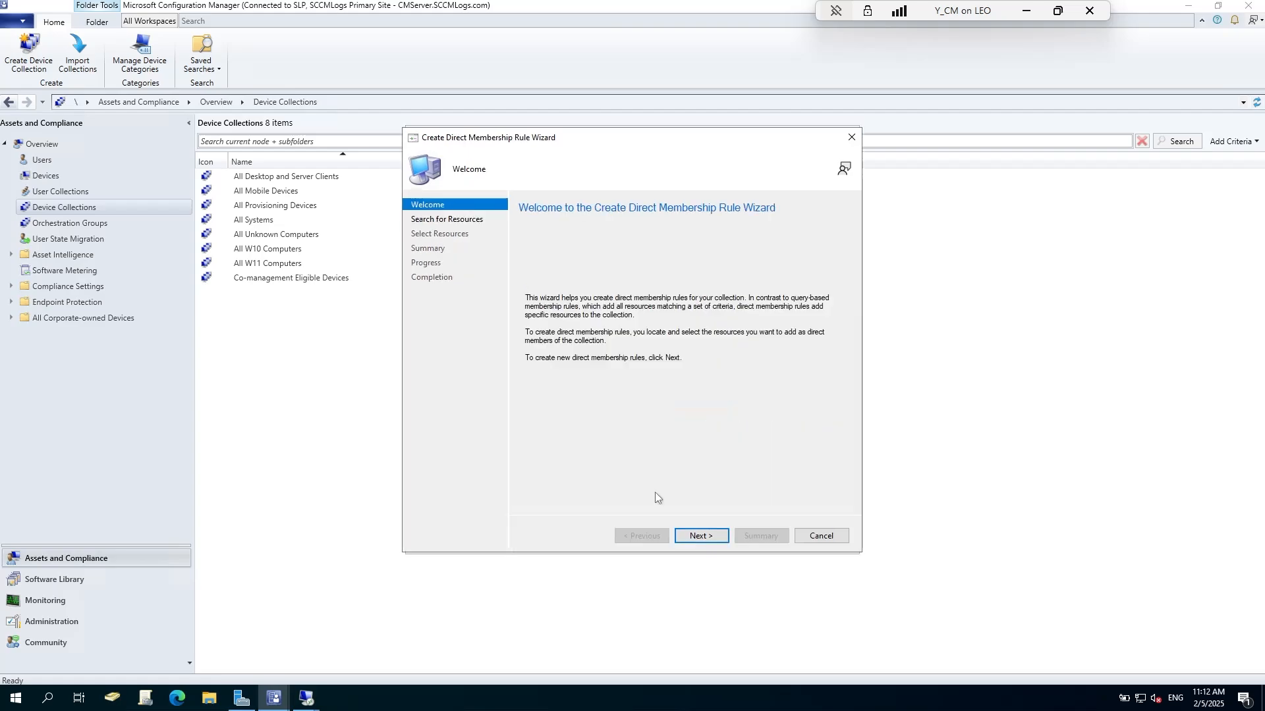
click(692, 537)
click(647, 433)
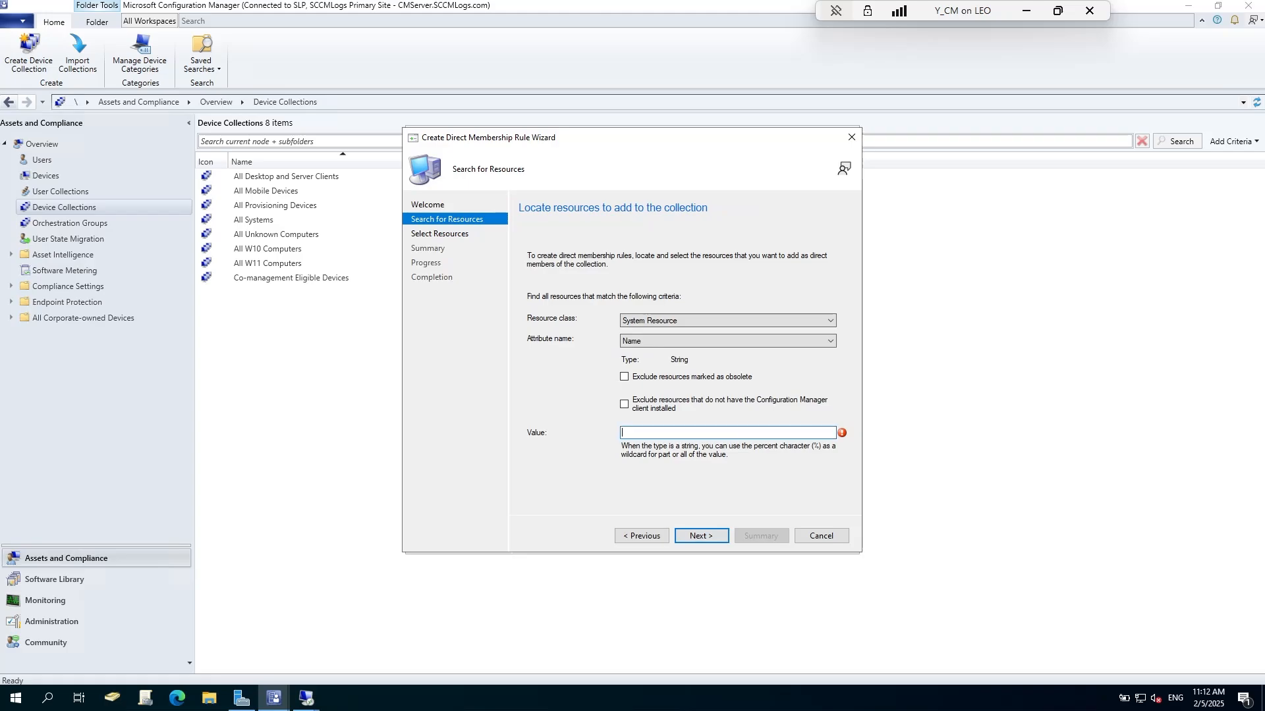
text(w10-%)
click(699, 535)
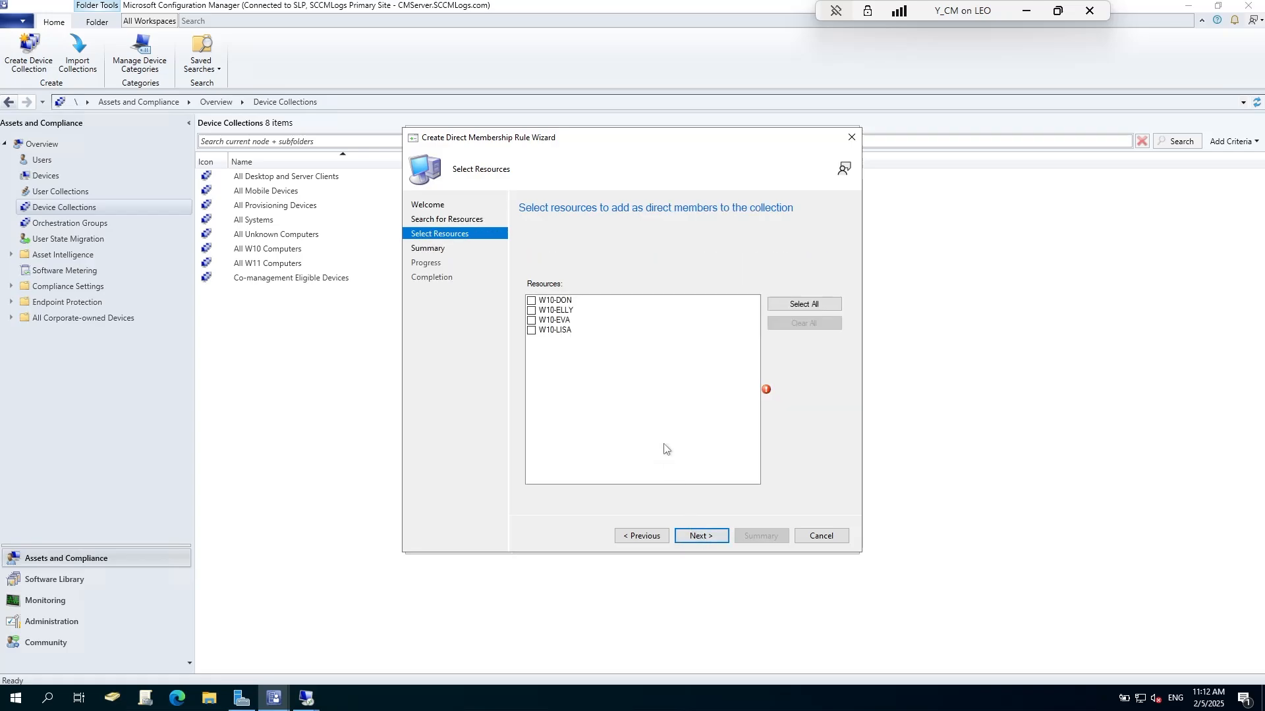
Step: Add W10-DON as a direct member and finish creating the 7-Zip_Required collection
click(532, 301)
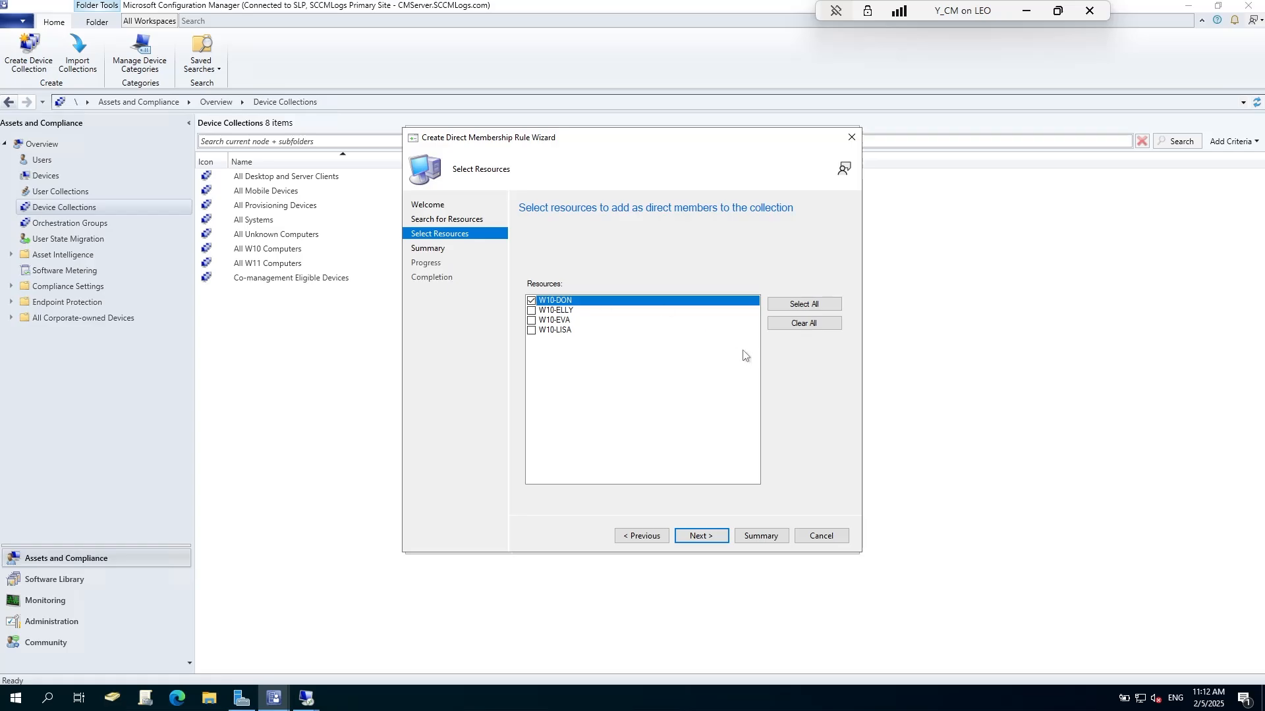
click(702, 536)
click(702, 536)
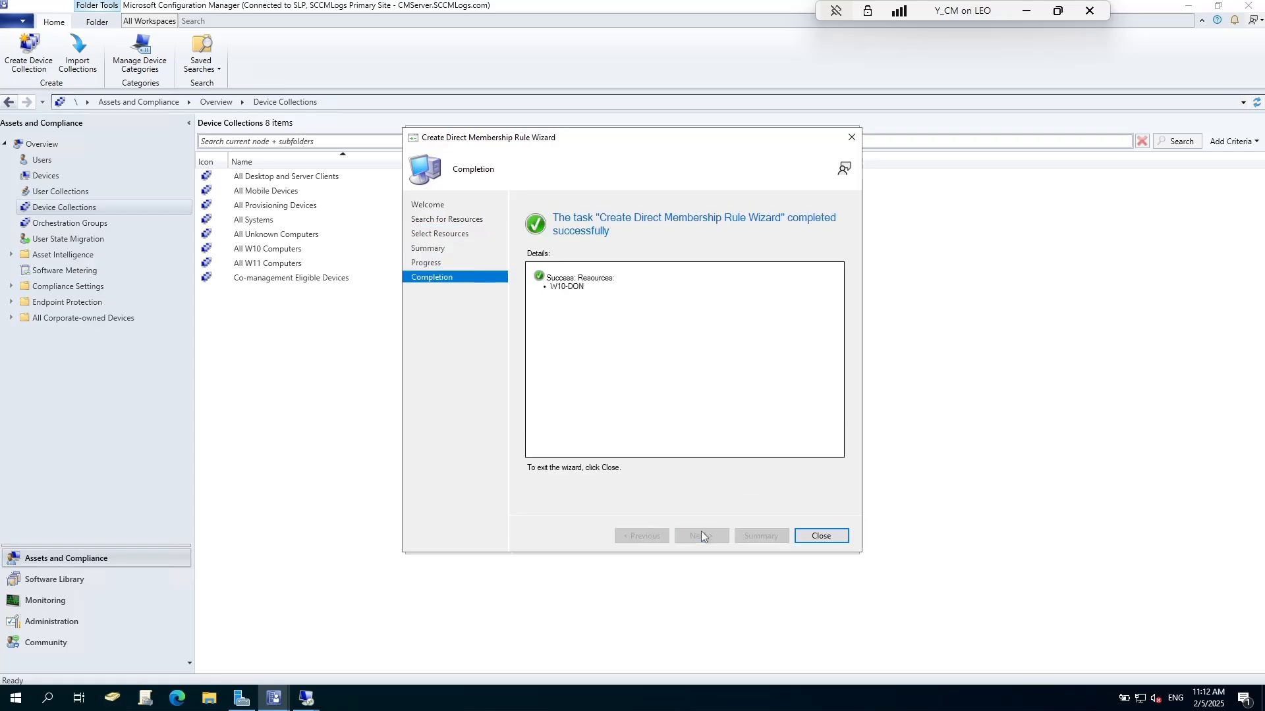
click(824, 536)
click(712, 543)
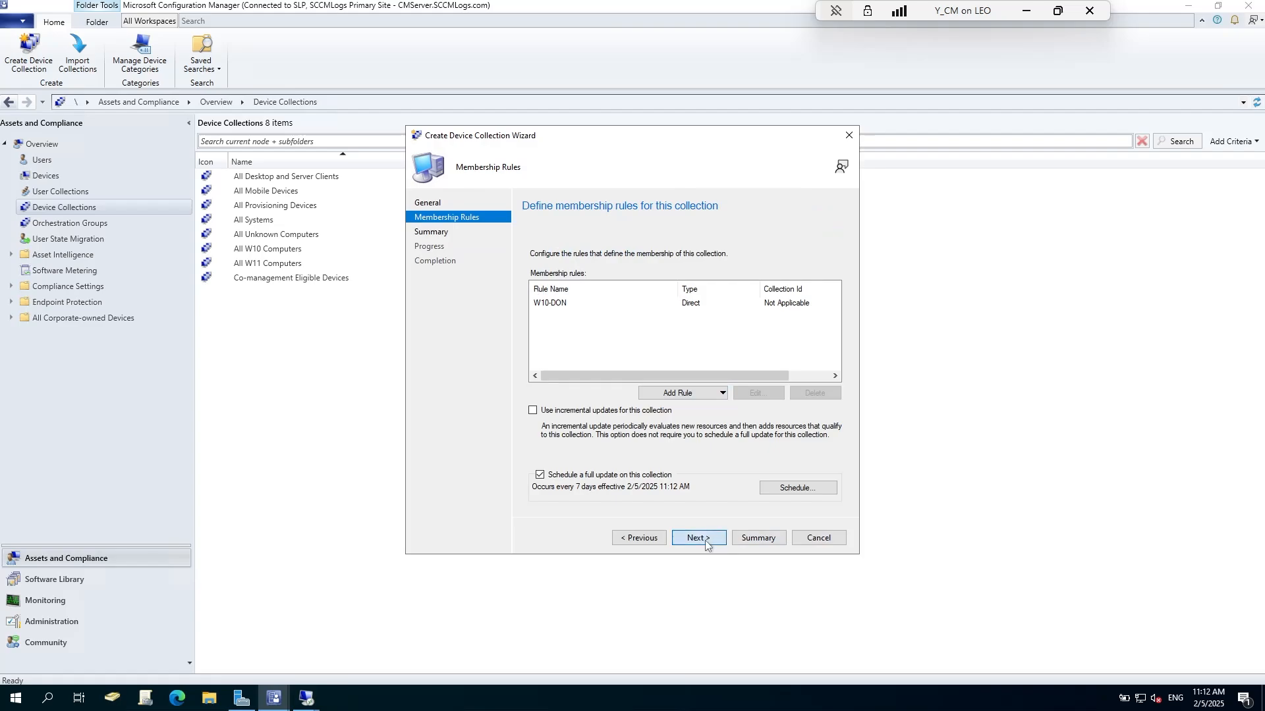
click(682, 540)
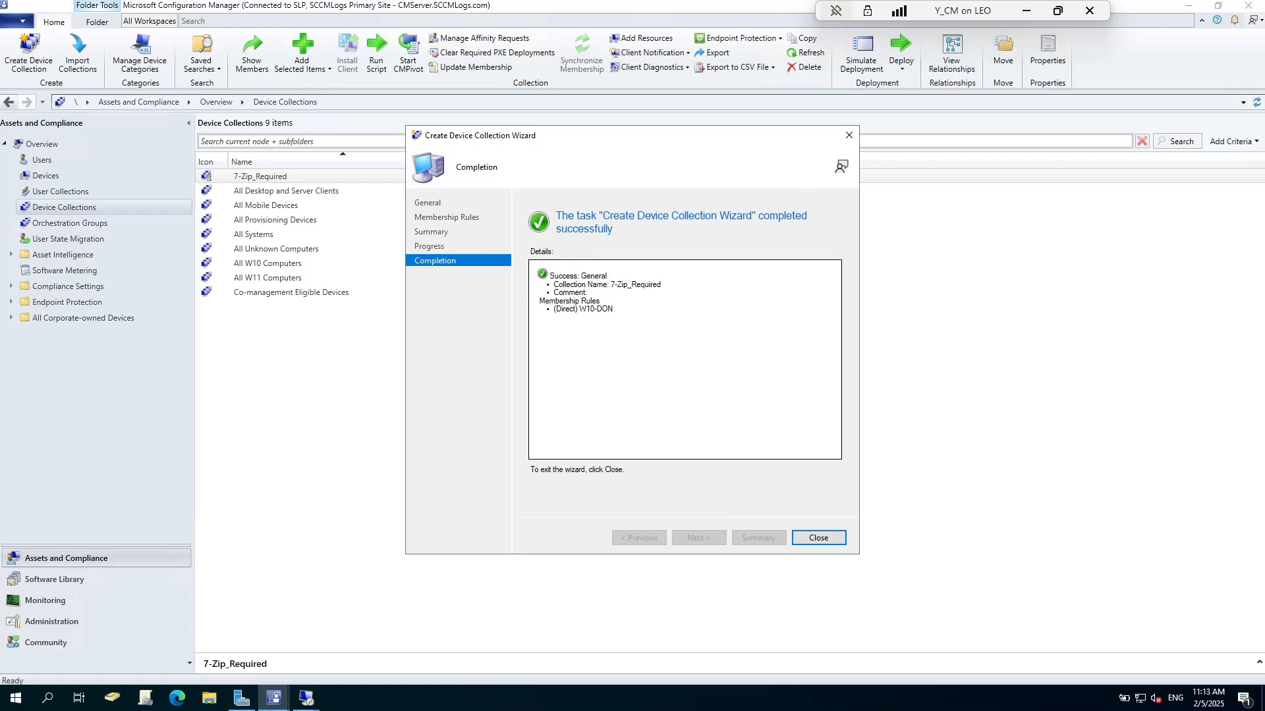
click(818, 539)
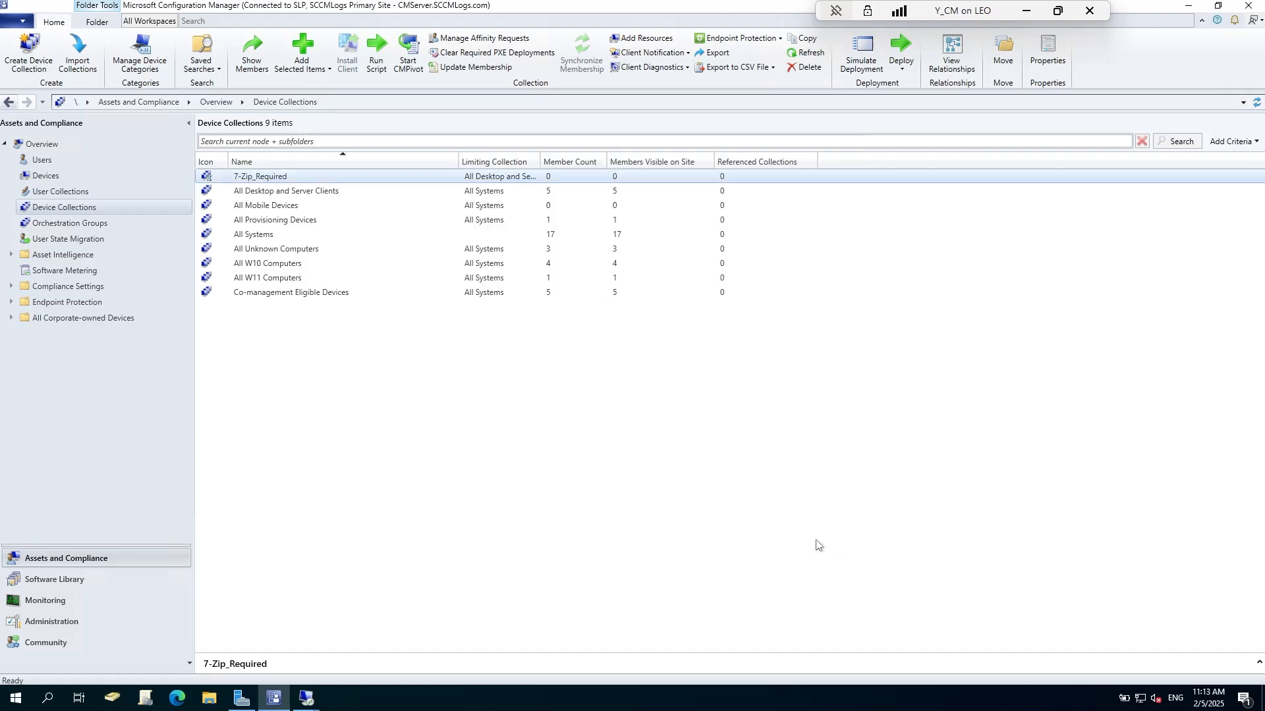
Step: Start another device collection named 7-Zip_Available with All Desktop and Server Clients as its limiting collection
click(305, 366)
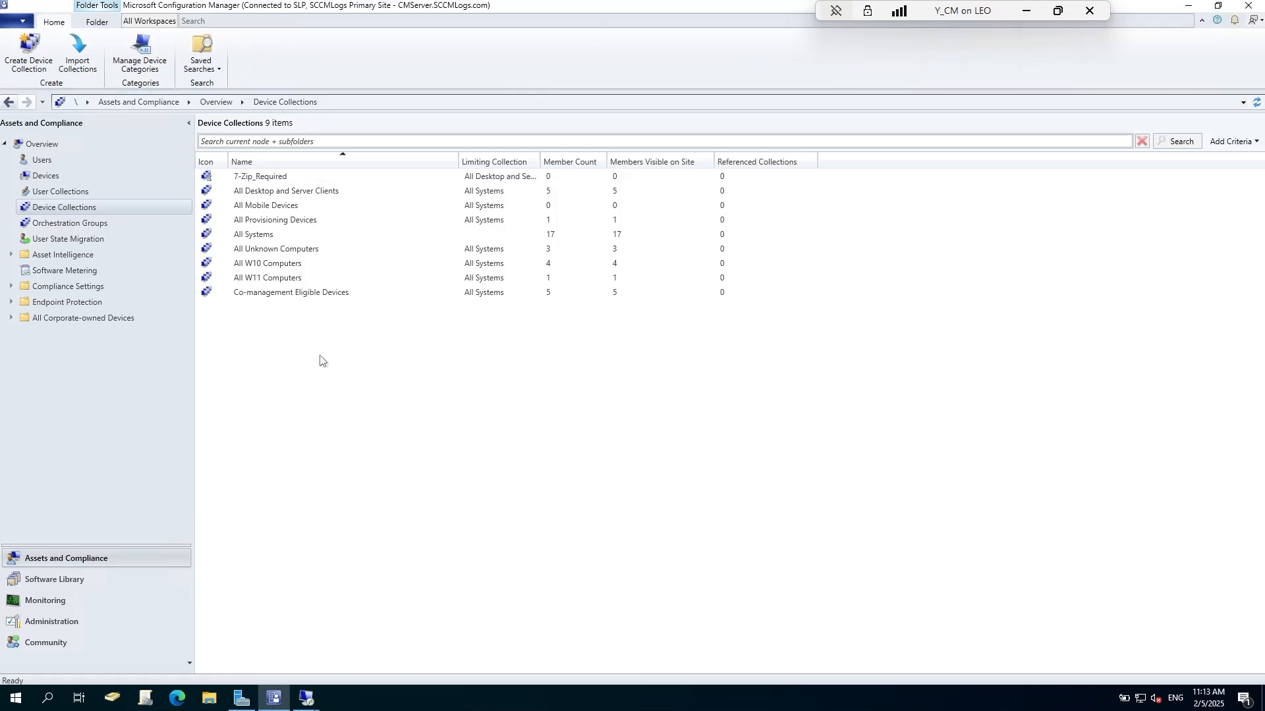
right_click(289, 357)
click(395, 366)
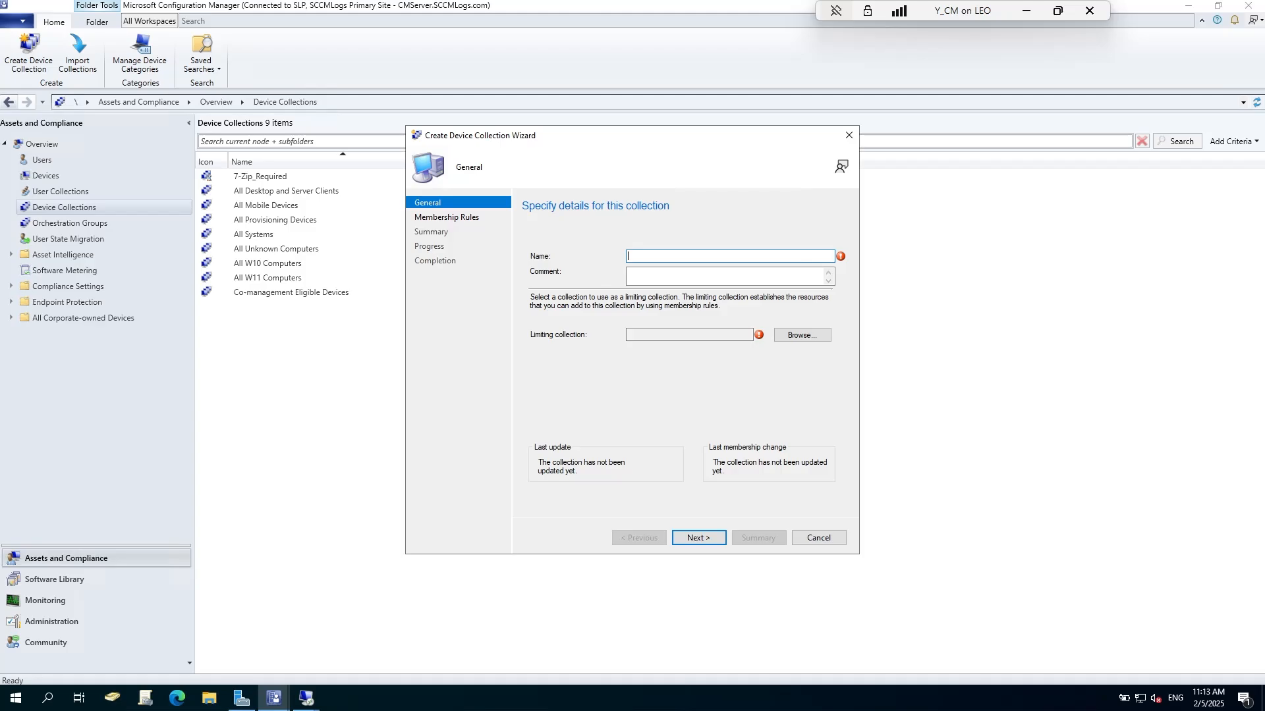
text(7-Zip_Available)
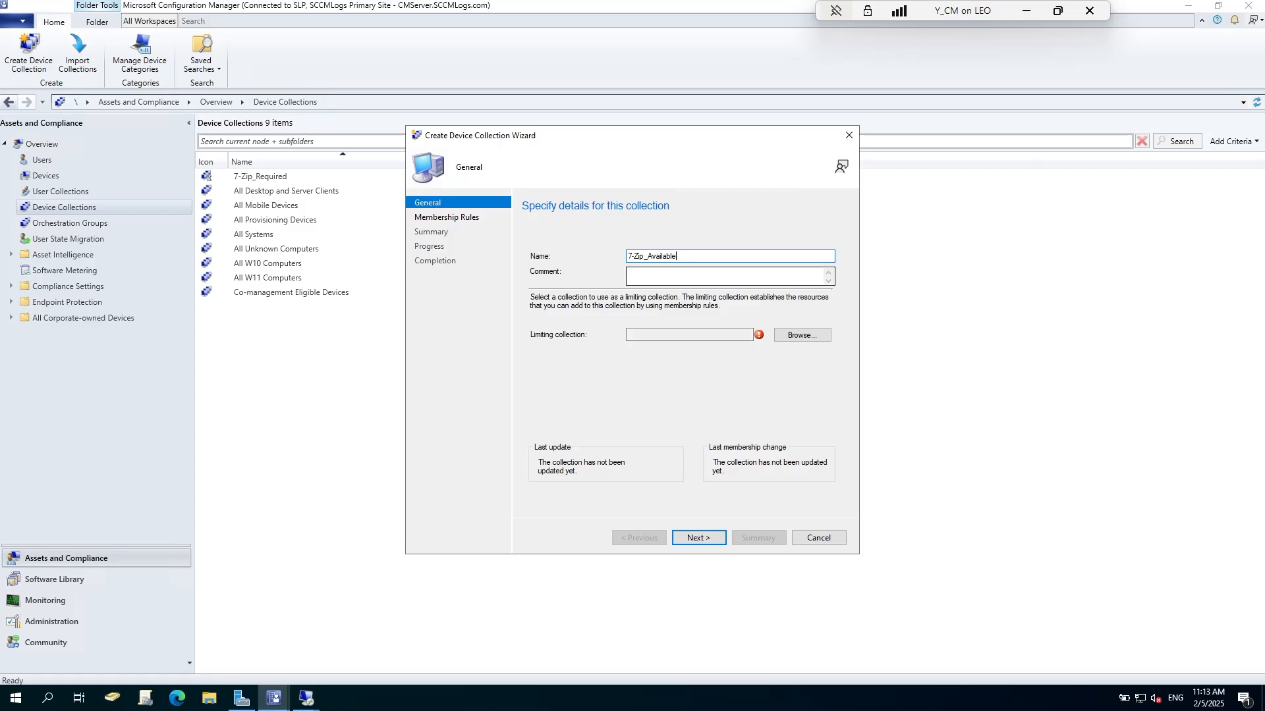
click(784, 336)
click(640, 264)
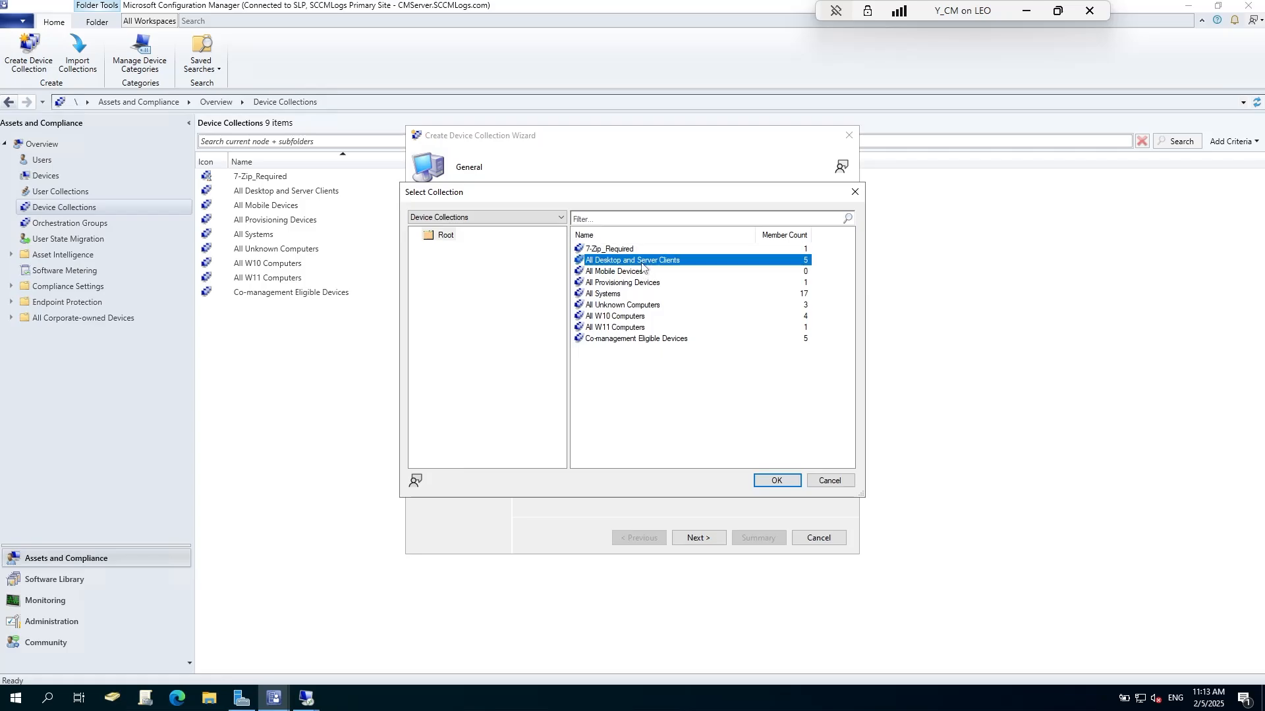
click(786, 483)
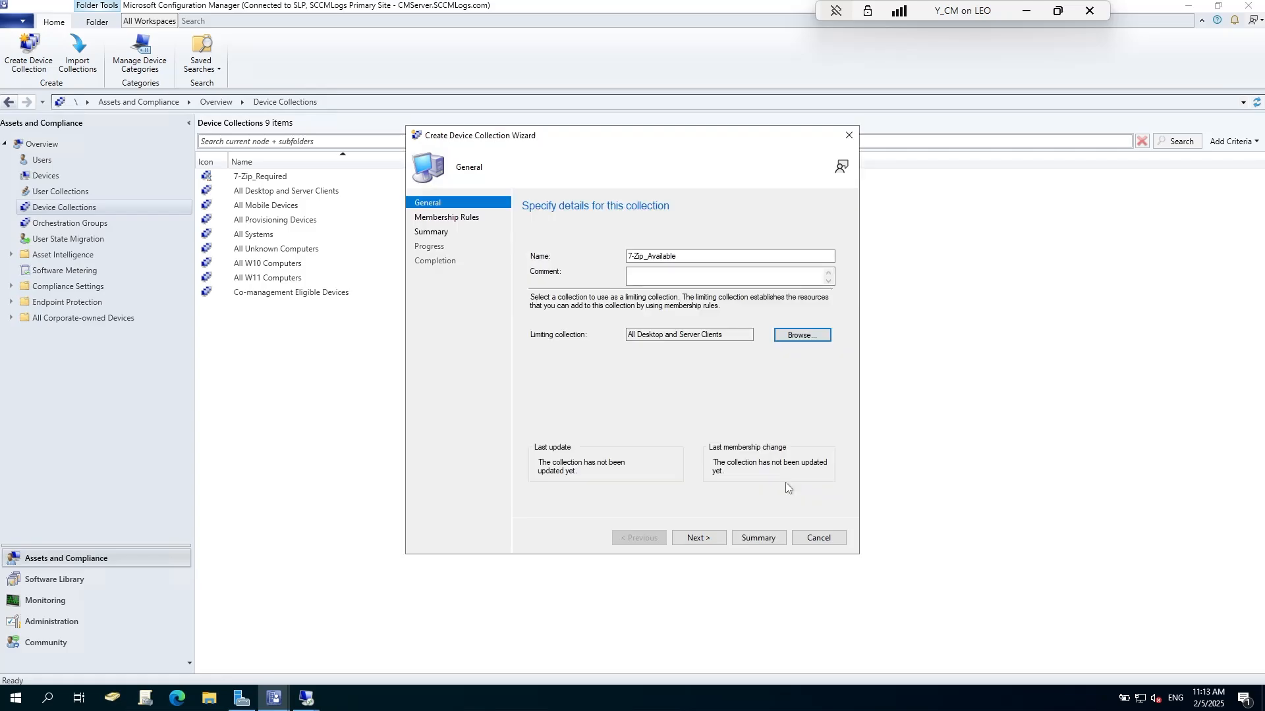
Step: Start a direct membership rule for the 7-Zip_Available collection and search for system resources with names beginning with w10
click(701, 539)
click(678, 393)
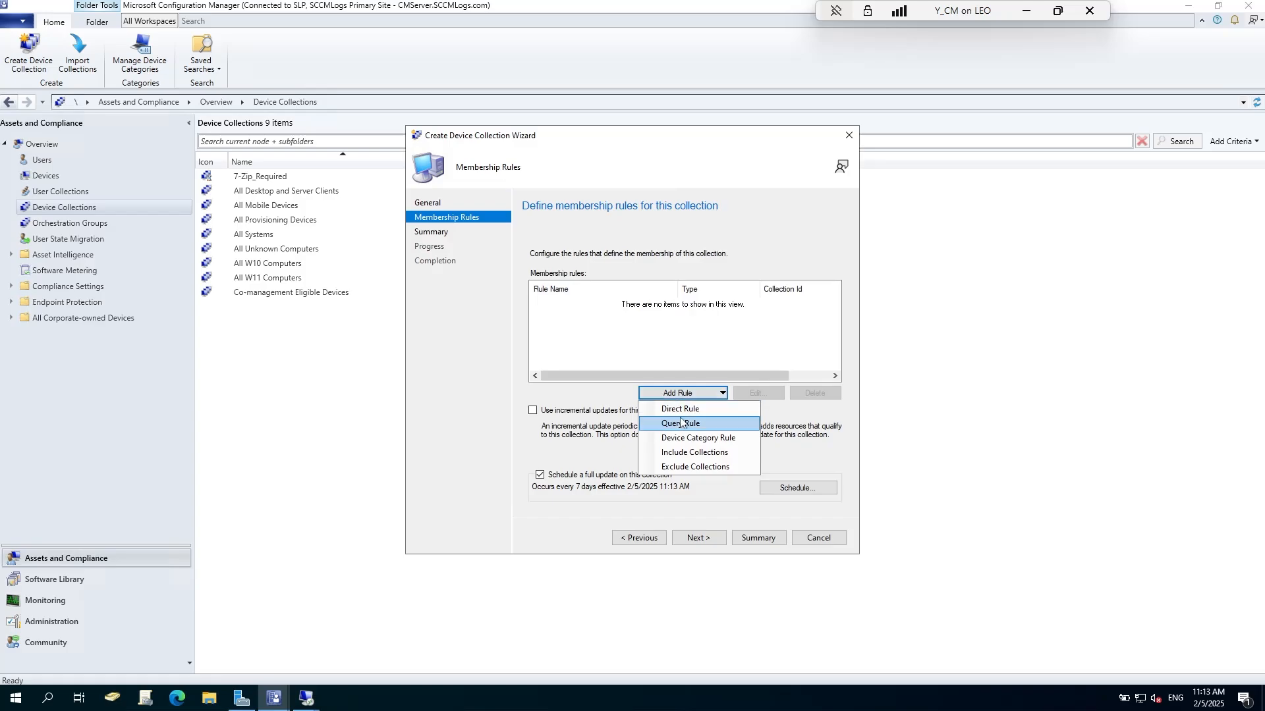
click(662, 408)
click(698, 534)
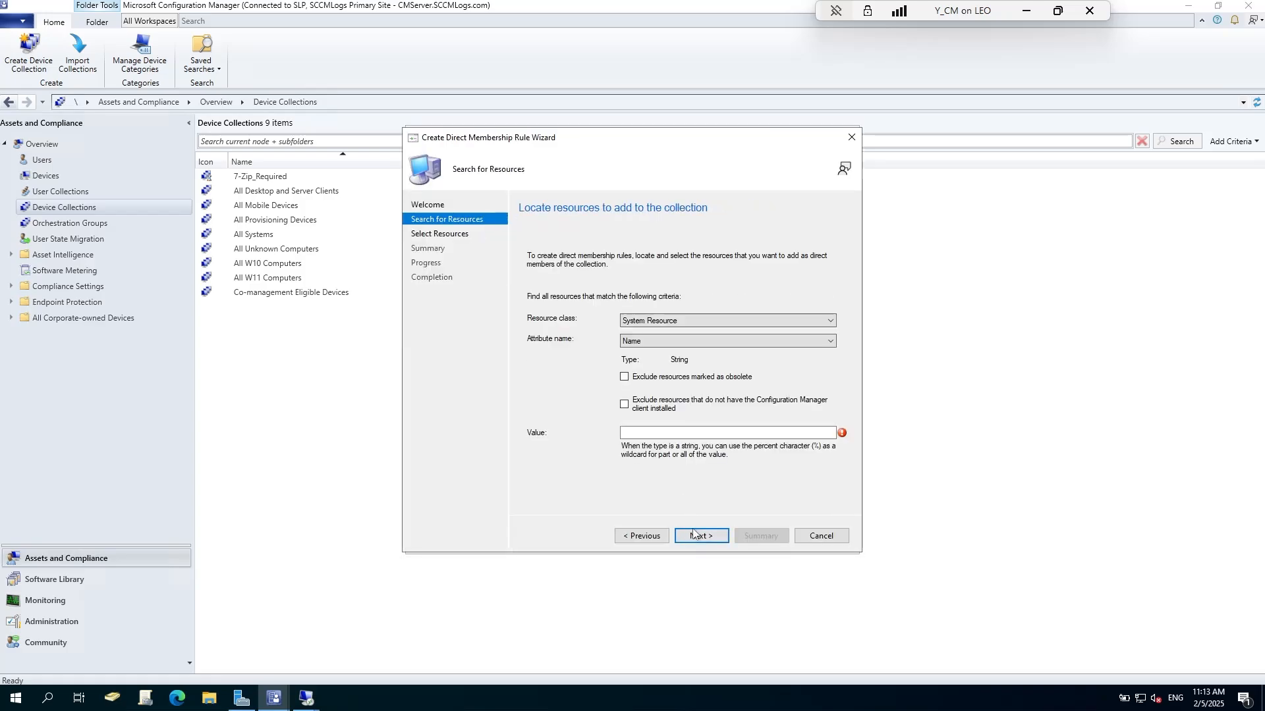
click(681, 435)
text(w1)
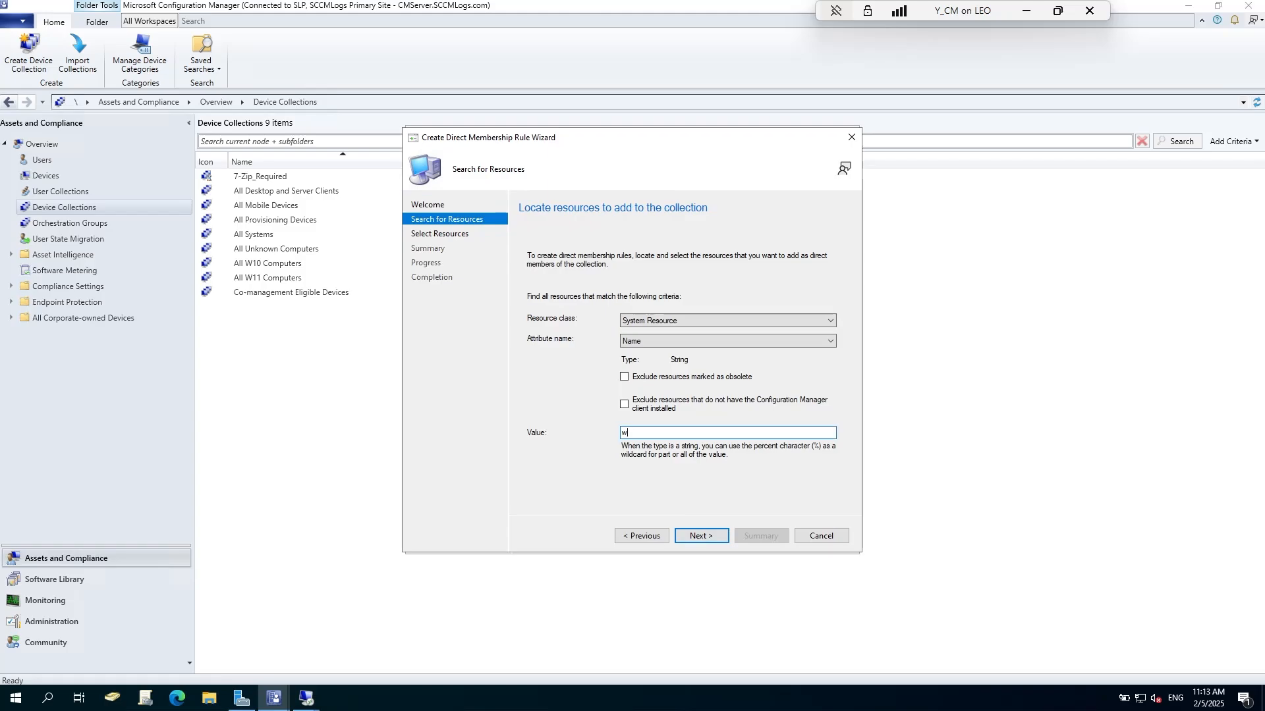
text(0)
key(Return)
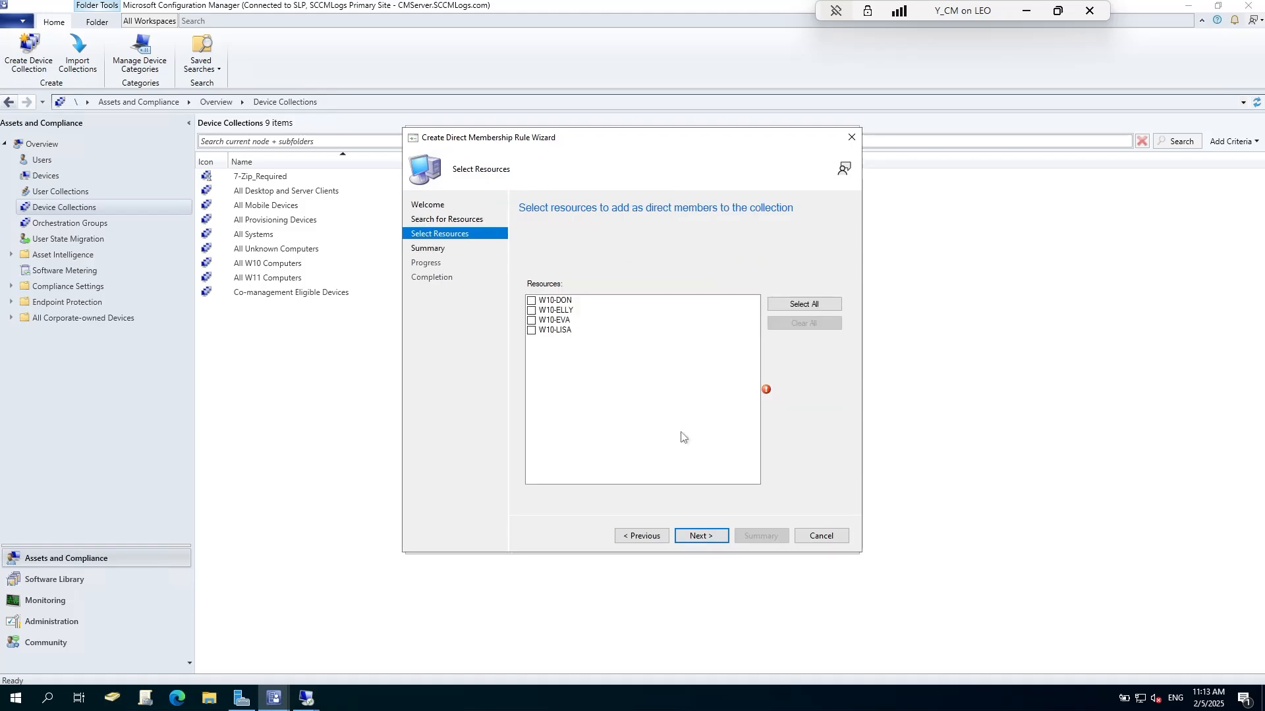
Step: Add W10-ELLY as a direct member and finish creating the 7-Zip_Available collection
click(533, 310)
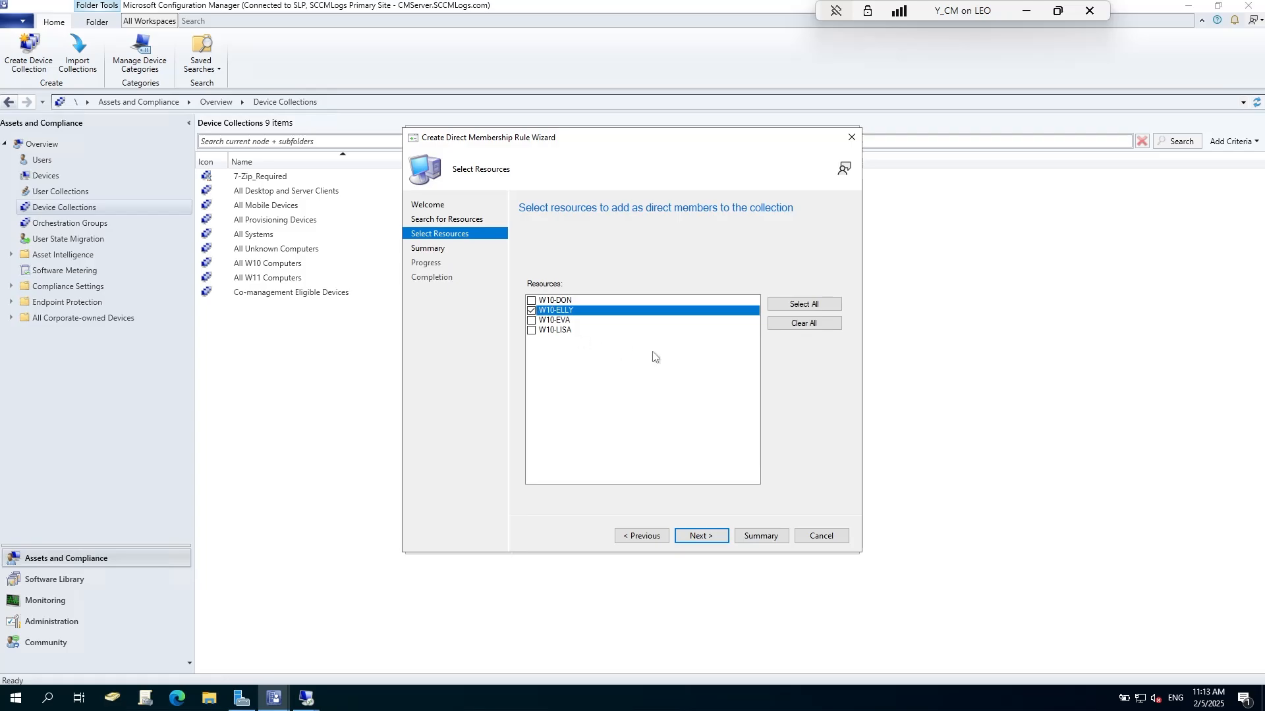
click(689, 539)
click(689, 541)
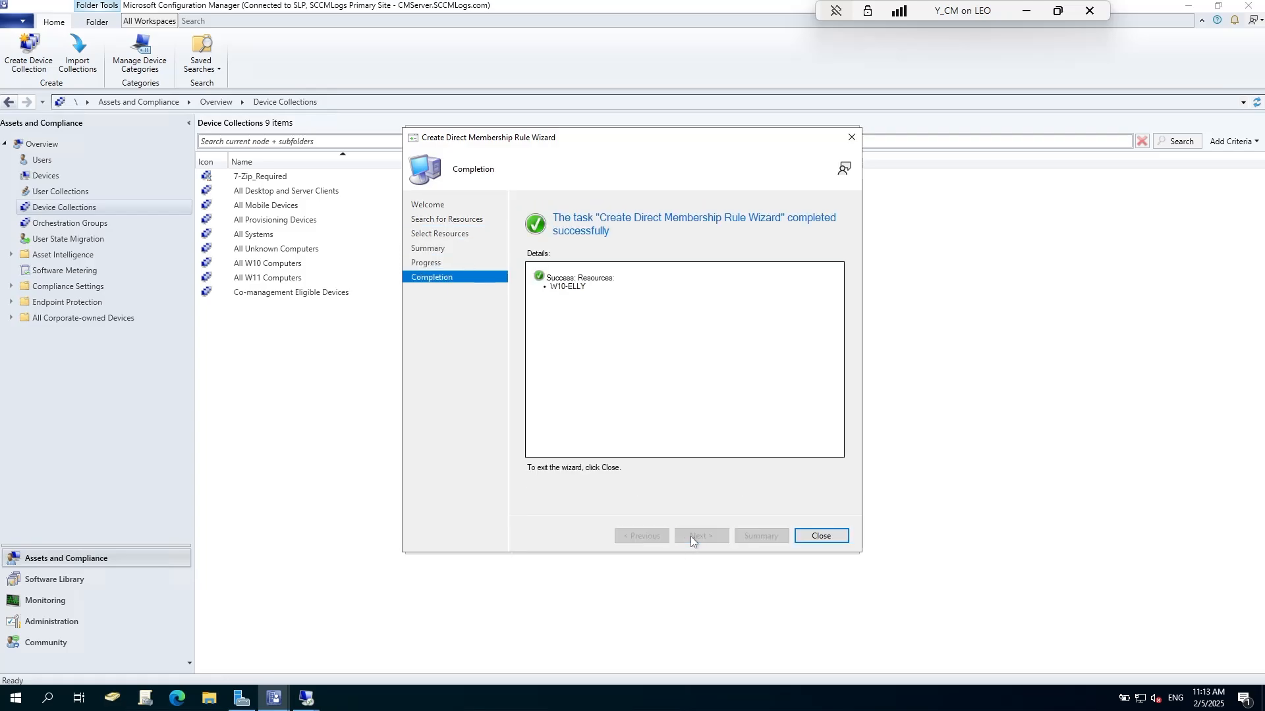
click(798, 542)
click(693, 539)
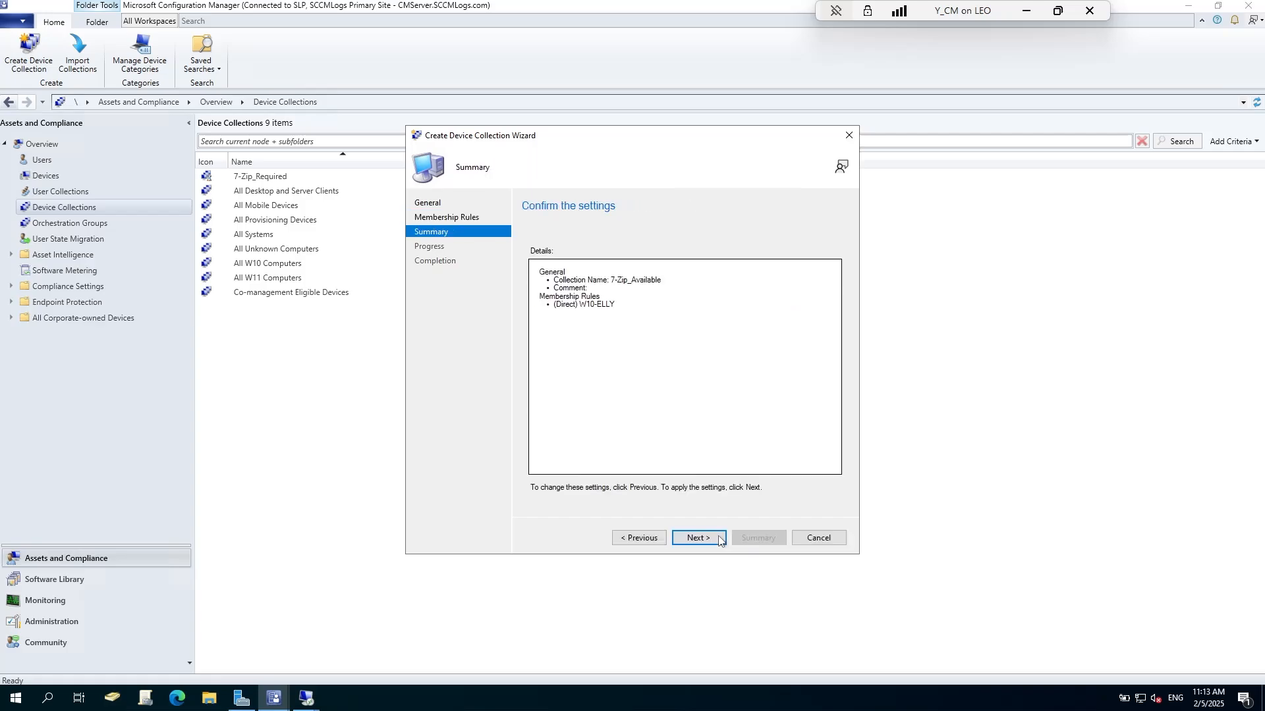
click(693, 539)
click(818, 538)
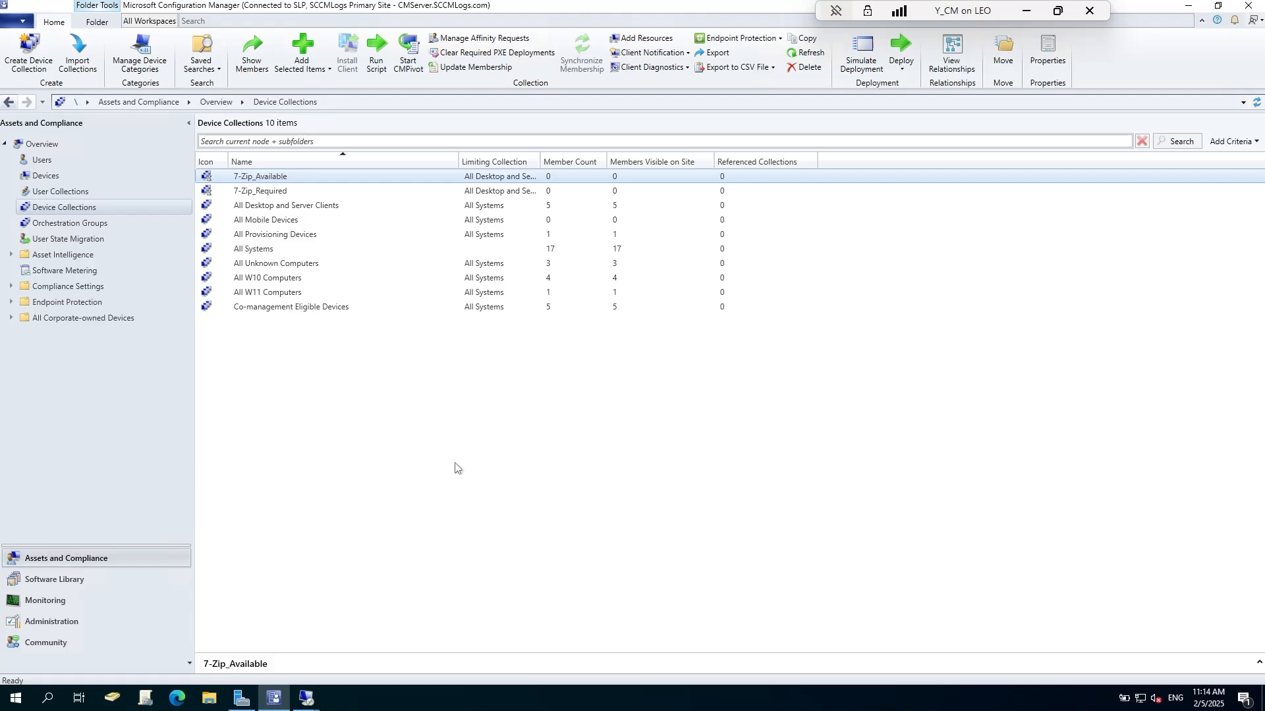
Step: Refresh the device collections to check the 7-Zip member counts, and go to the Applications list in the Software Library
click(447, 467)
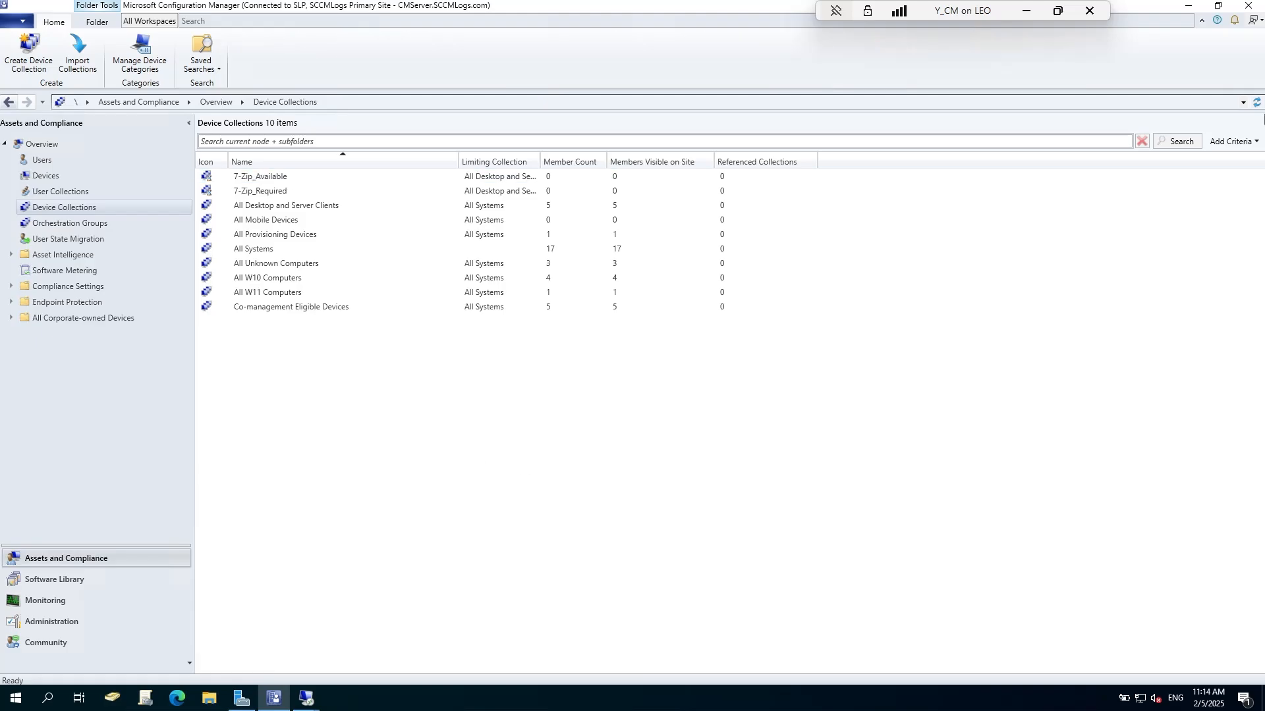
click(1257, 103)
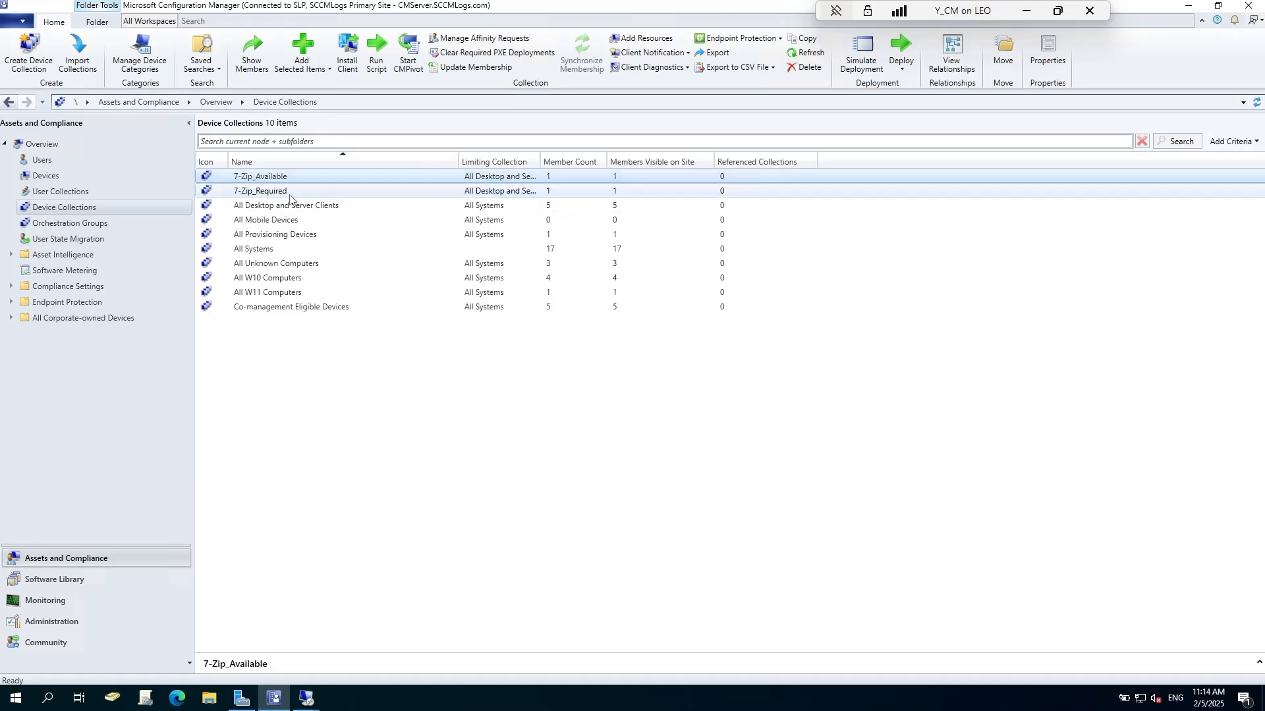
click(362, 435)
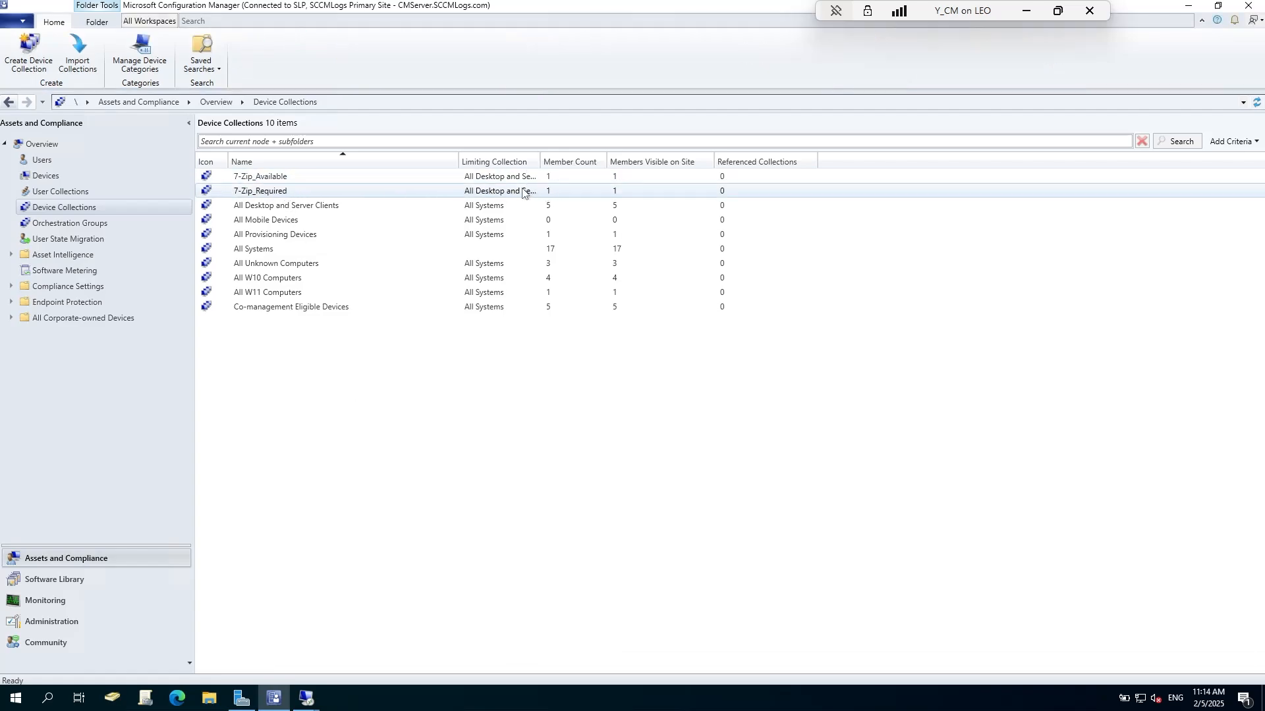
click(90, 583)
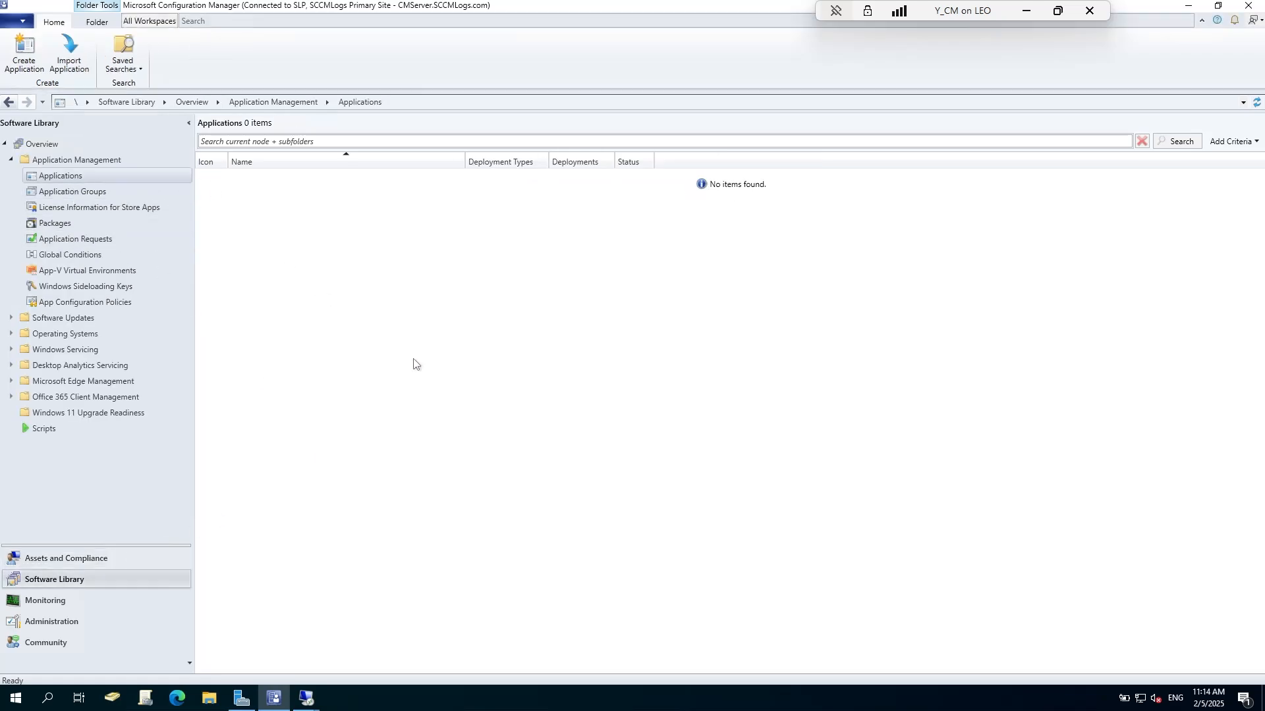
Step: Switch to Microsoft Edge in an InPrivate window, search the web for 7 zip, and open the 7-Zip download page
right_click(186, 699)
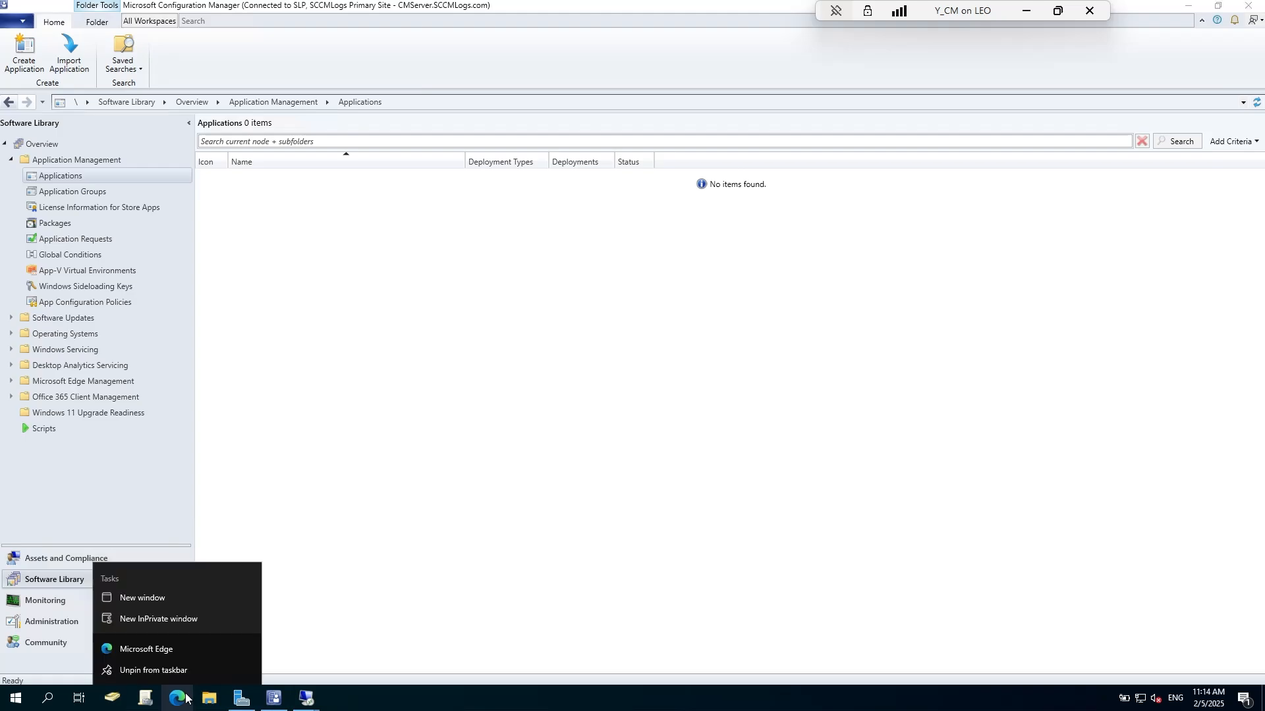
click(219, 610)
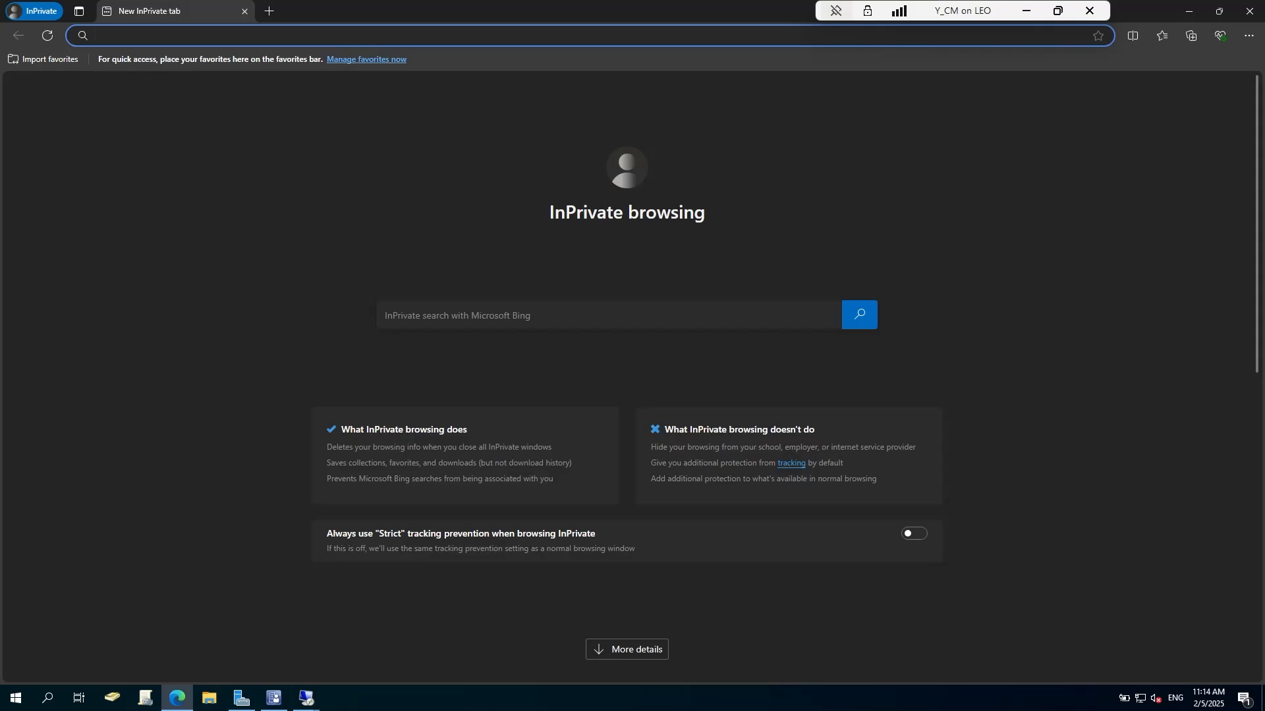
text(7 zip)
key(Return)
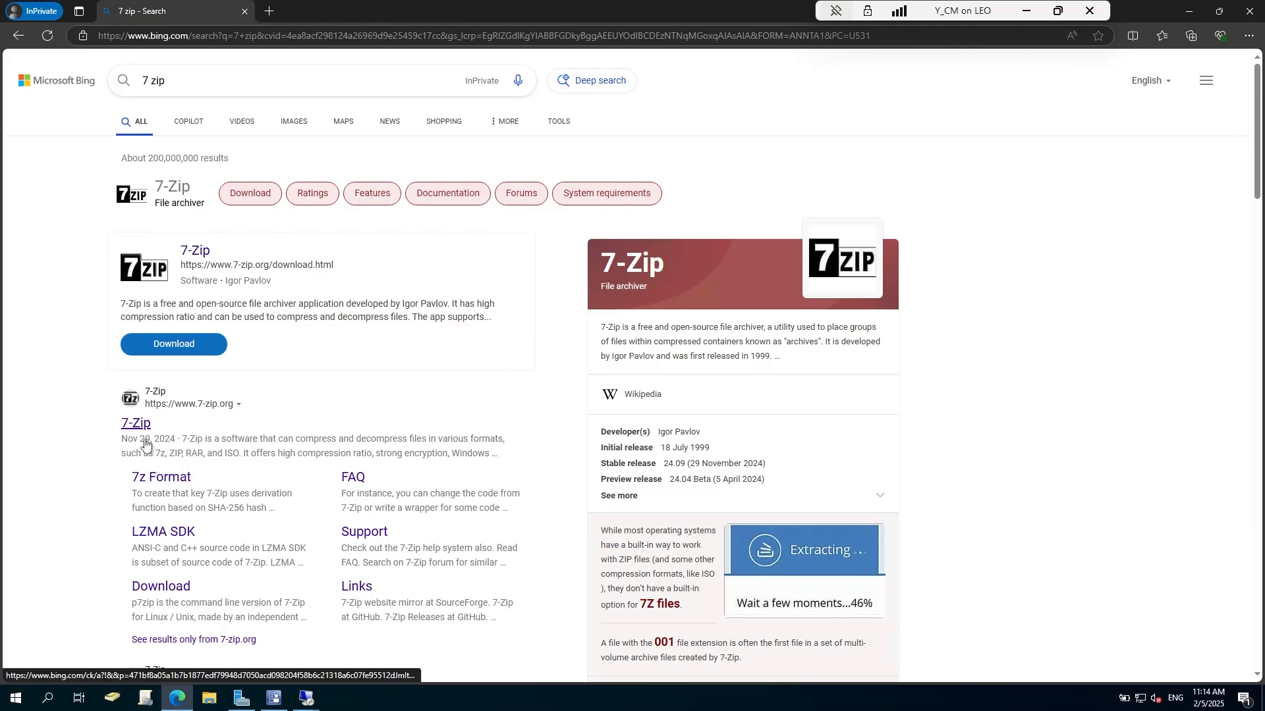
click(161, 587)
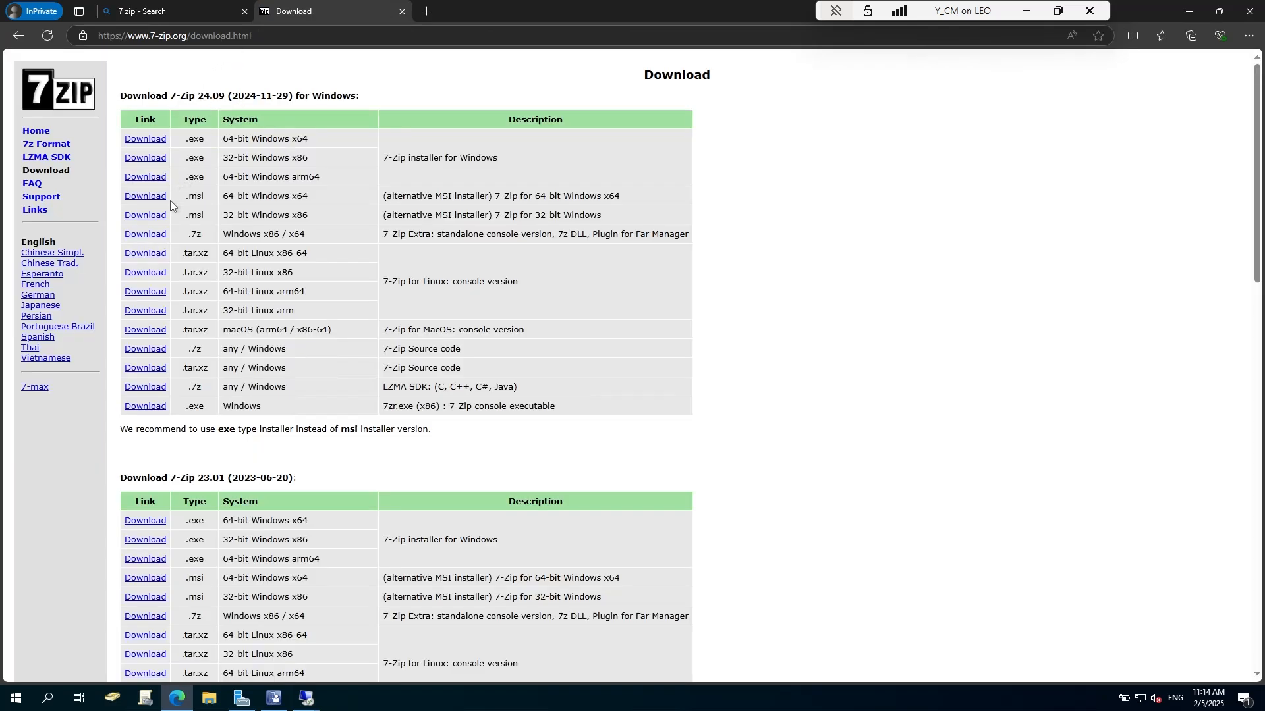
Step: Download the 64-bit x64 MSI and EXE installers of 7-Zip 24.09 and close the browser
click(147, 197)
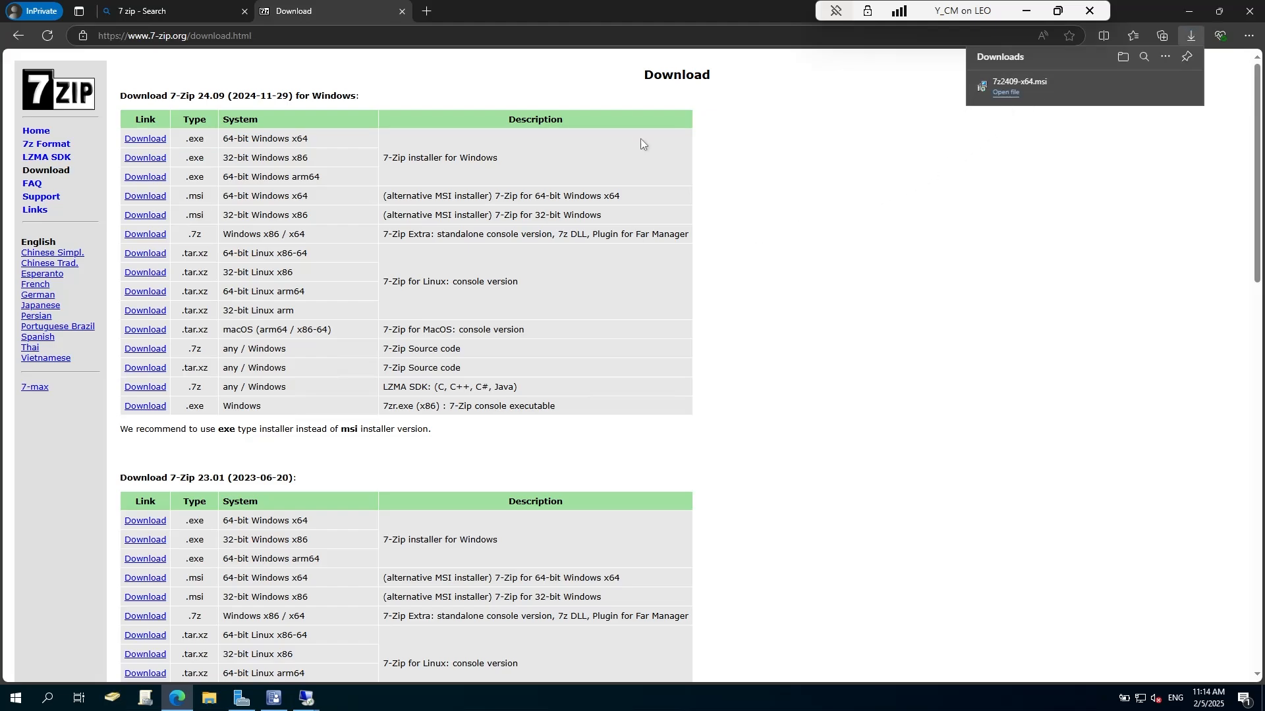
click(143, 140)
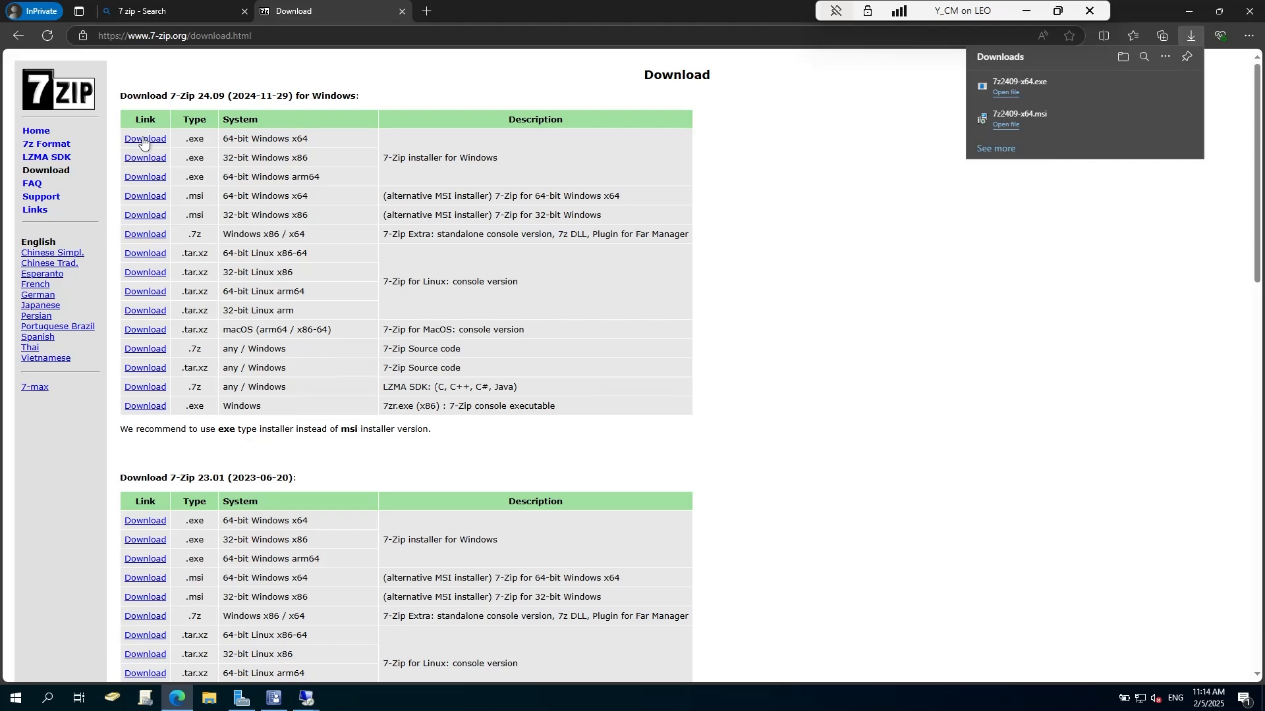
click(760, 227)
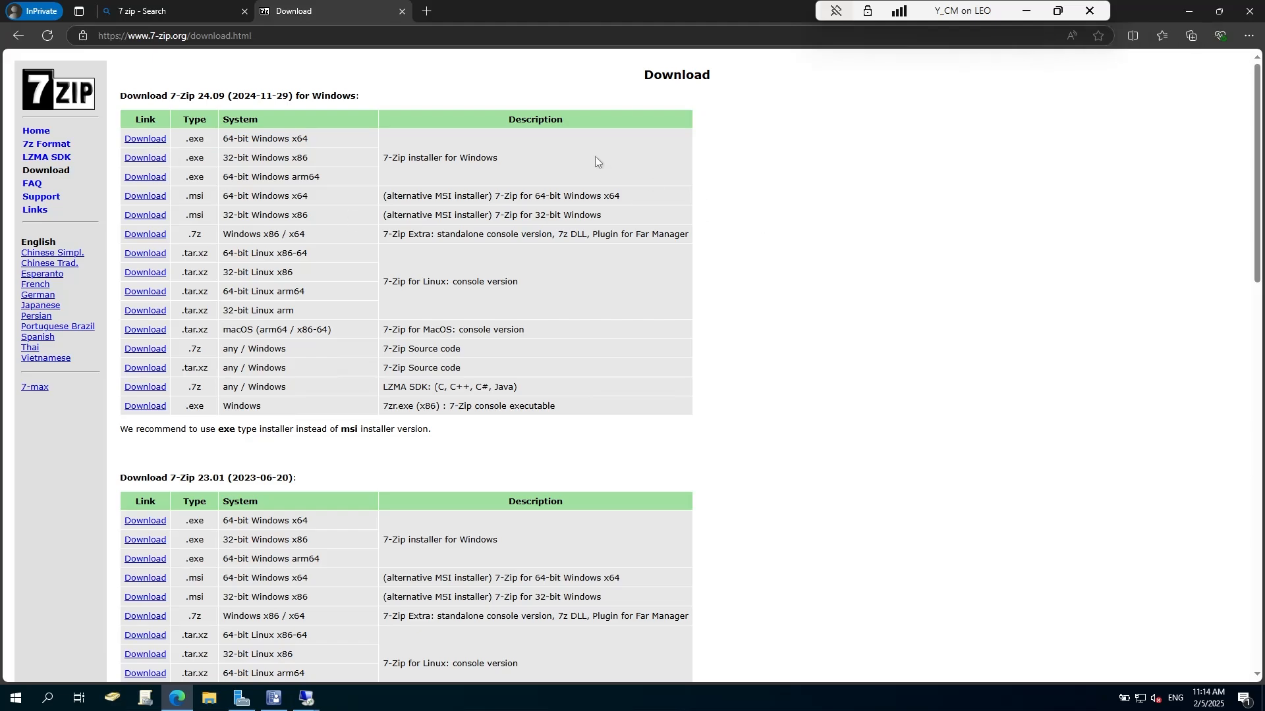
click(402, 15)
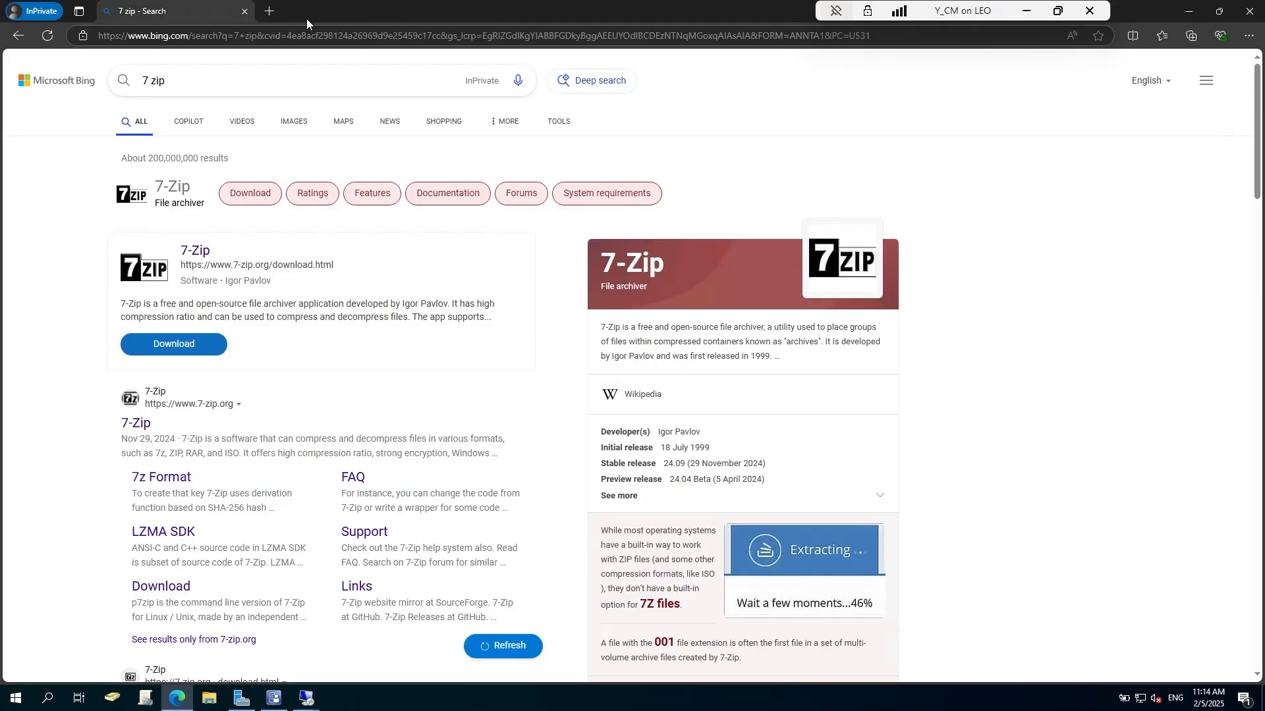
click(241, 14)
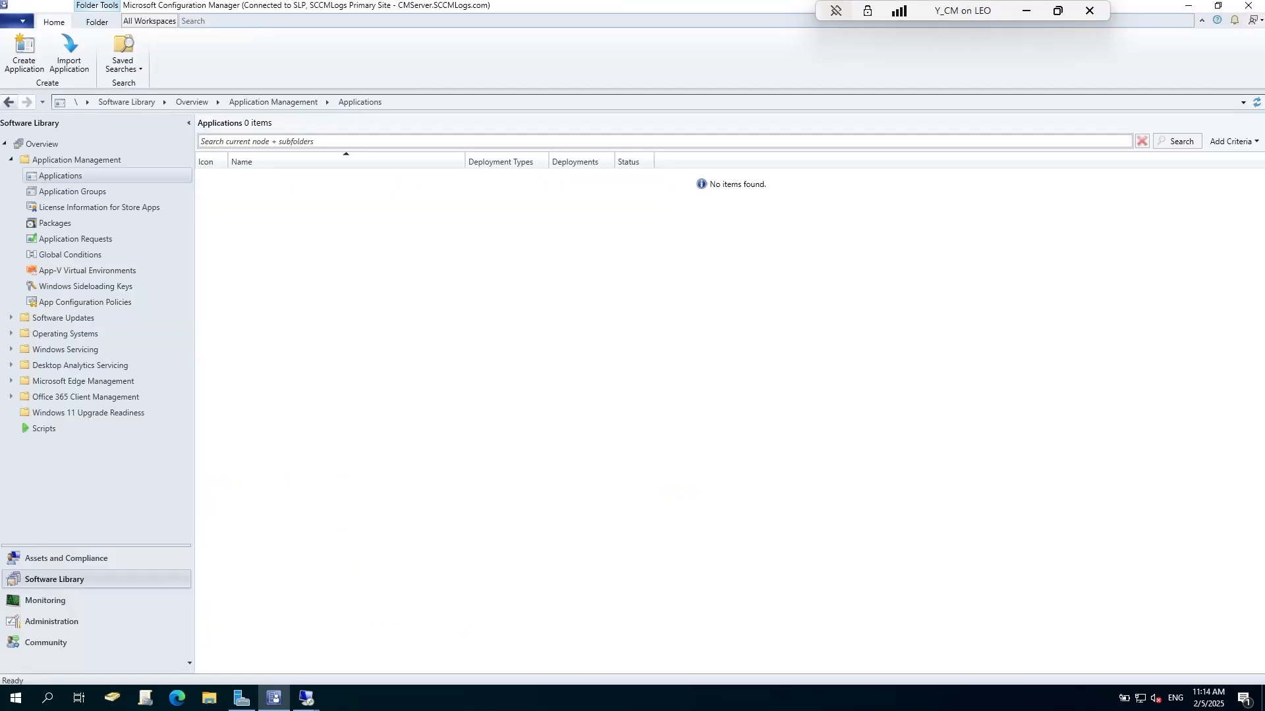
Step: Switch to File Explorer and create a new folder in D:\SoftwareLibraryShare\Apps\7-zip\x64\MSI
click(210, 699)
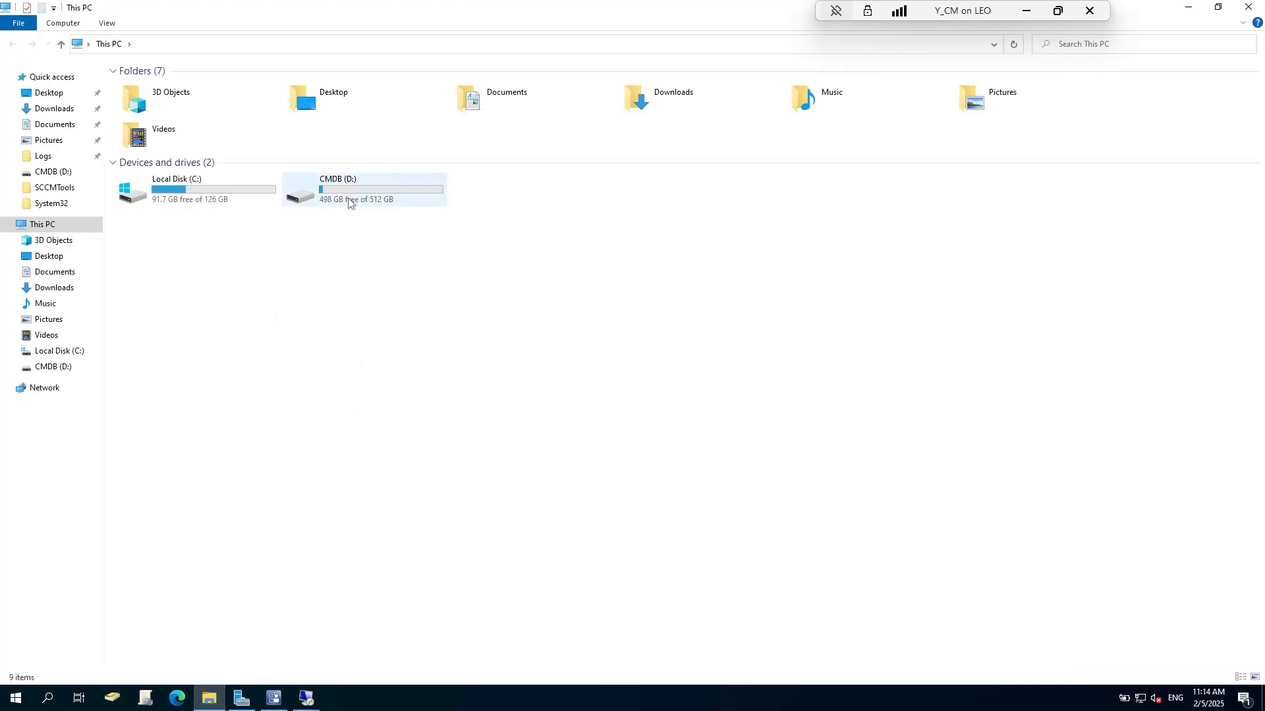
double_click(348, 202)
double_click(200, 158)
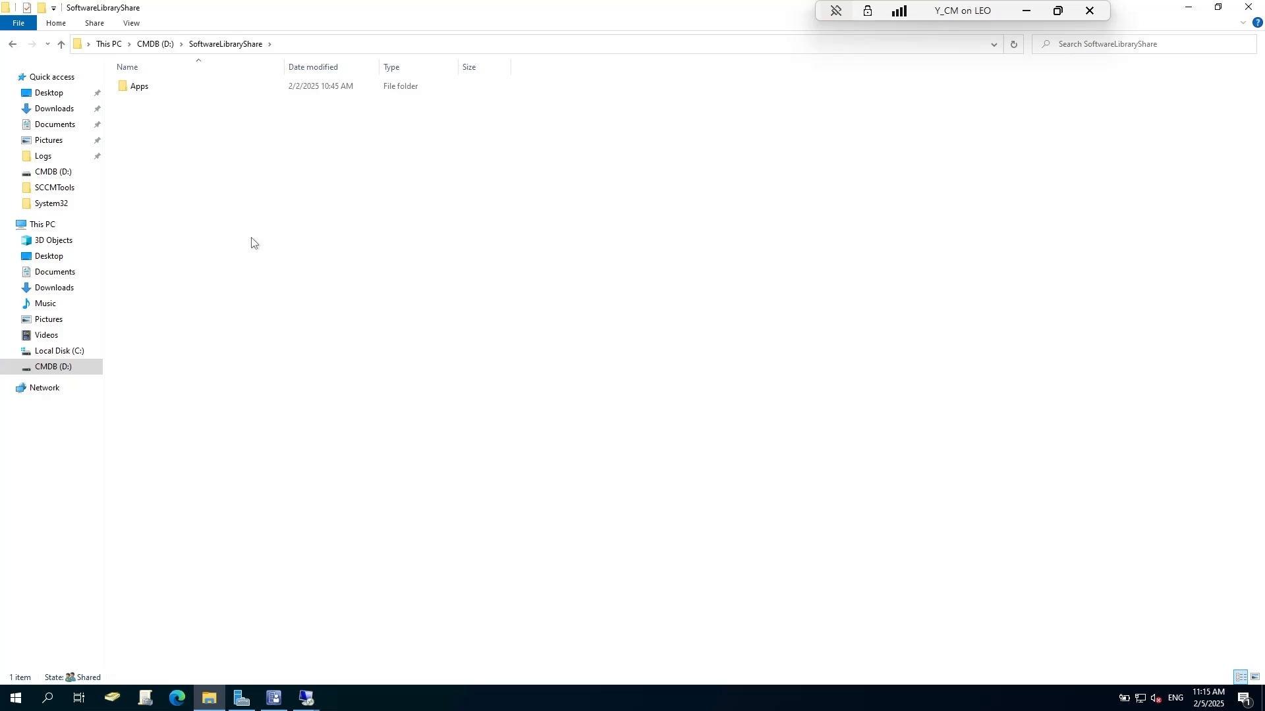
click(149, 88)
double_click(151, 90)
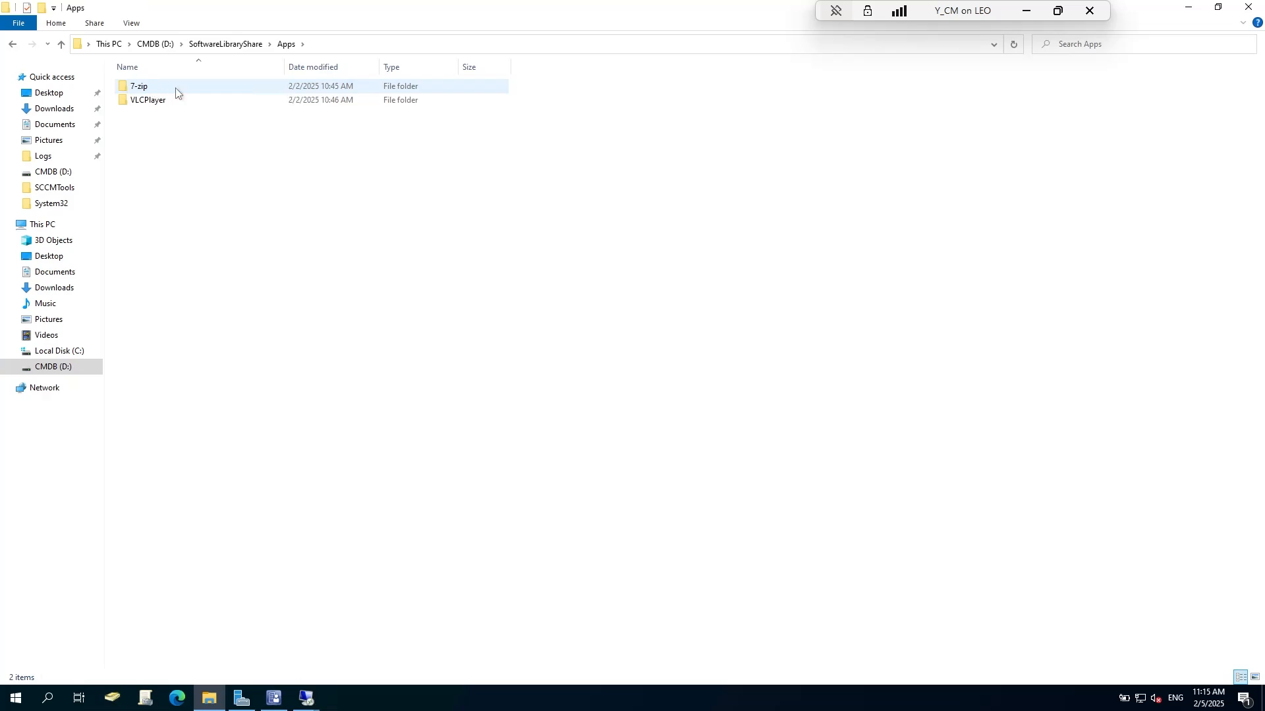
double_click(175, 93)
double_click(191, 93)
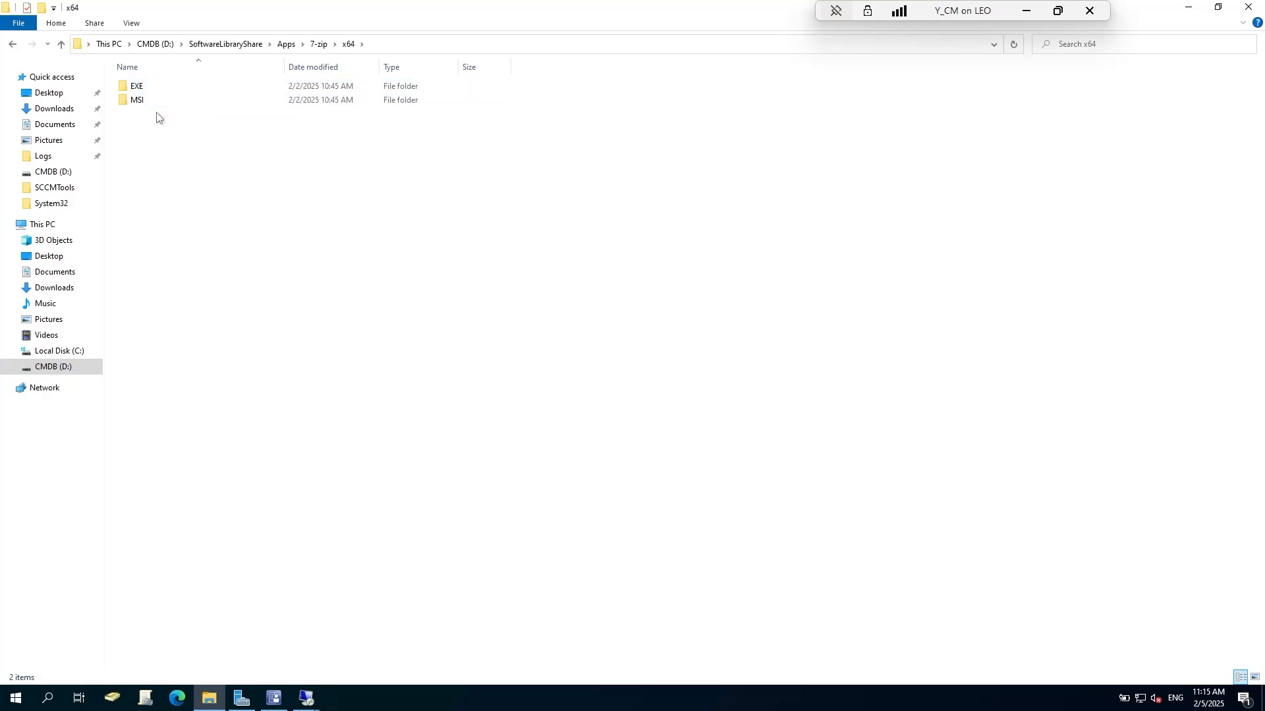
click(158, 105)
double_click(158, 104)
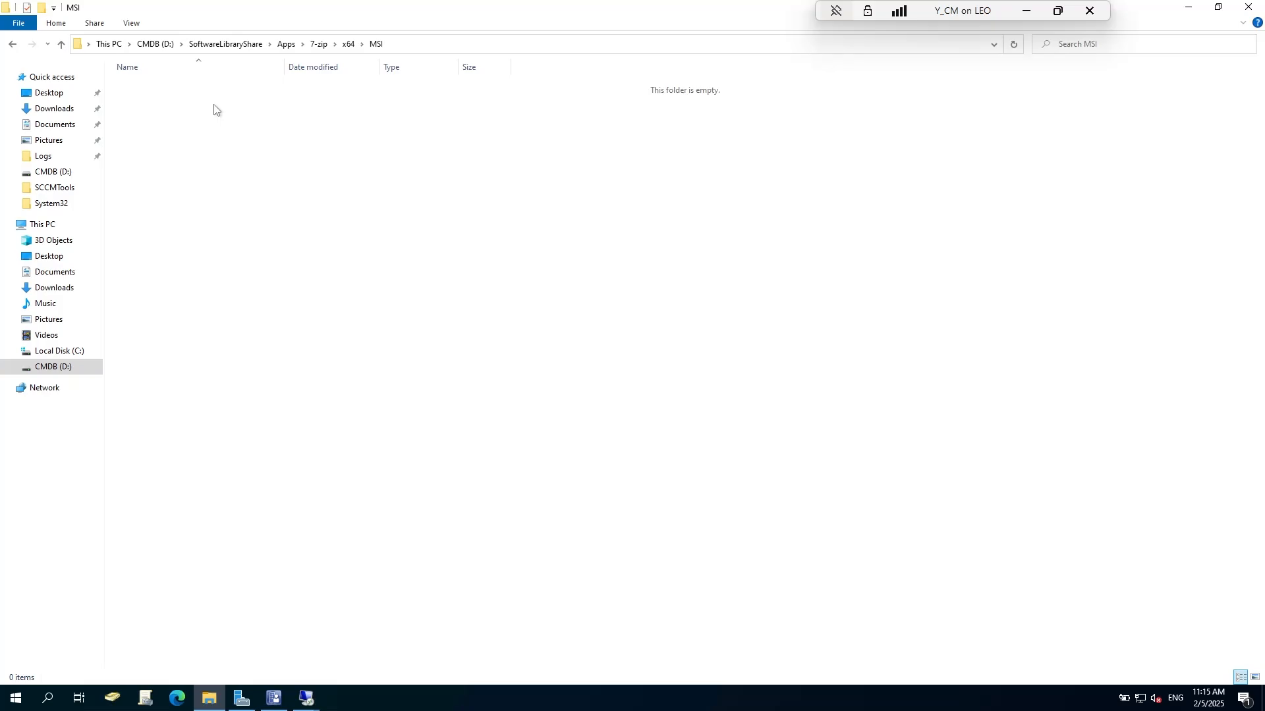
key(ctrl+shift+n)
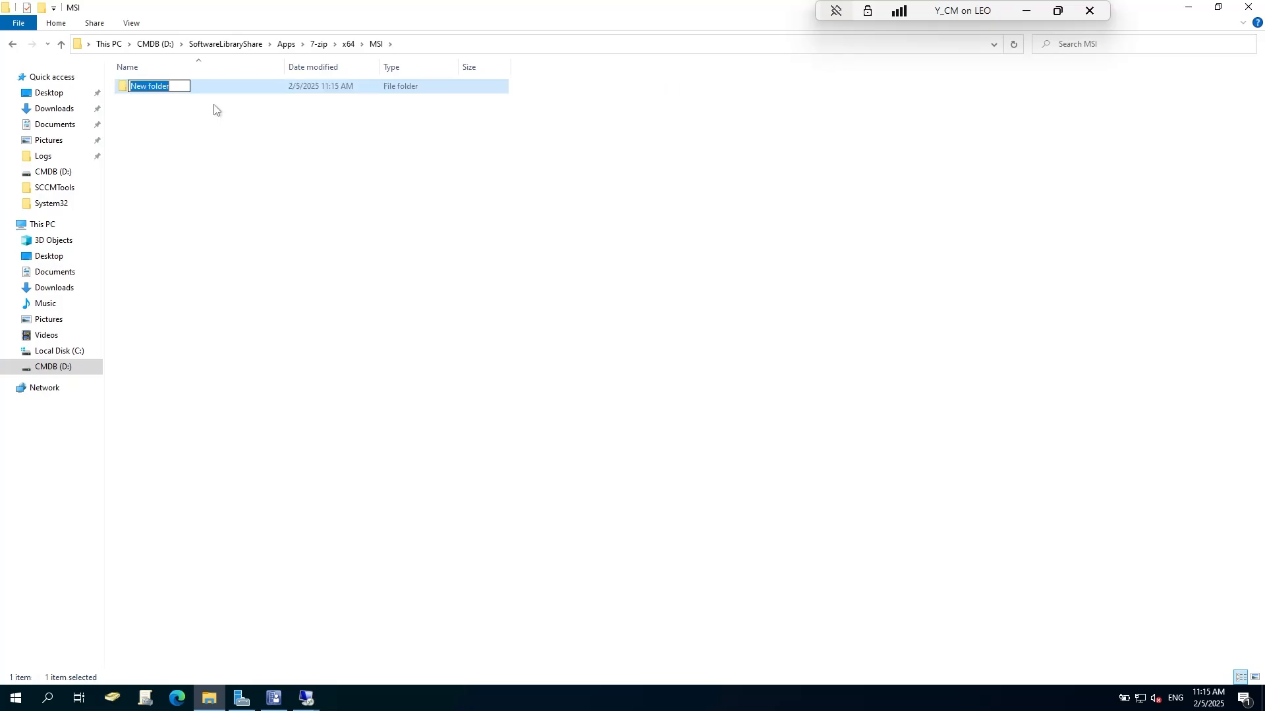
Step: Examine the file version in the details of the downloaded 7z2409-x64 application in the Downloads folder
click(66, 109)
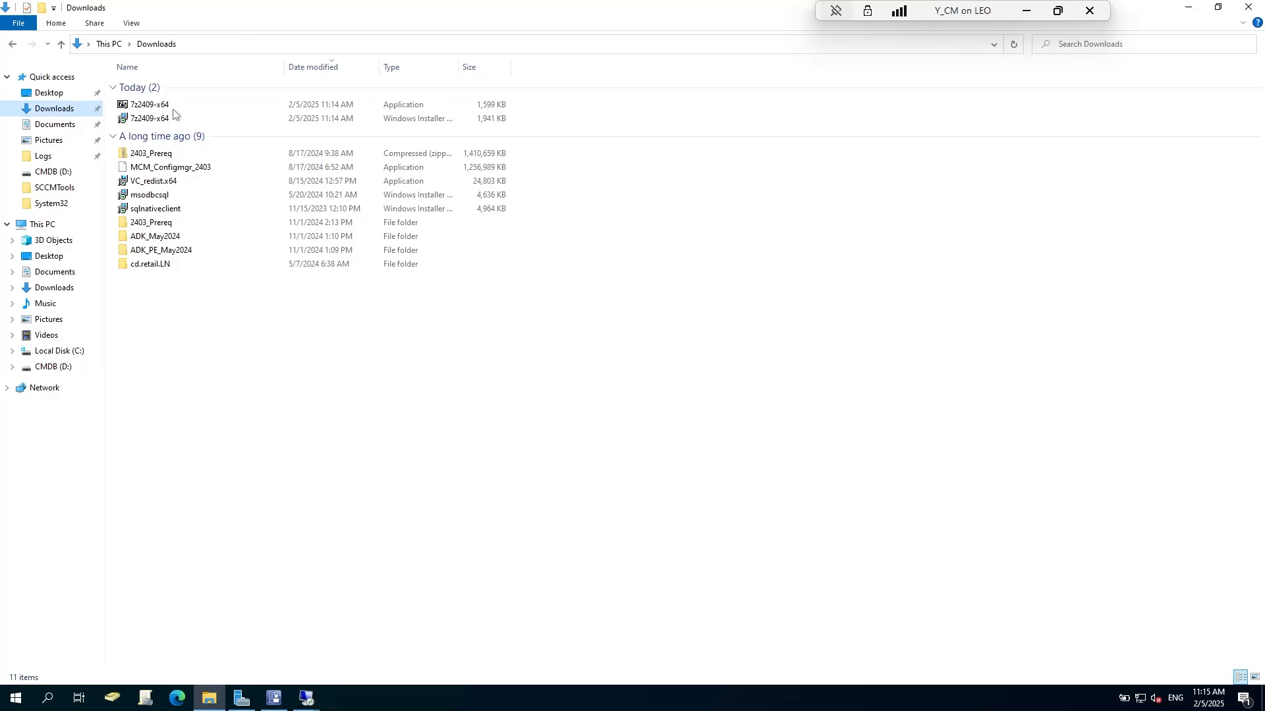
click(171, 110)
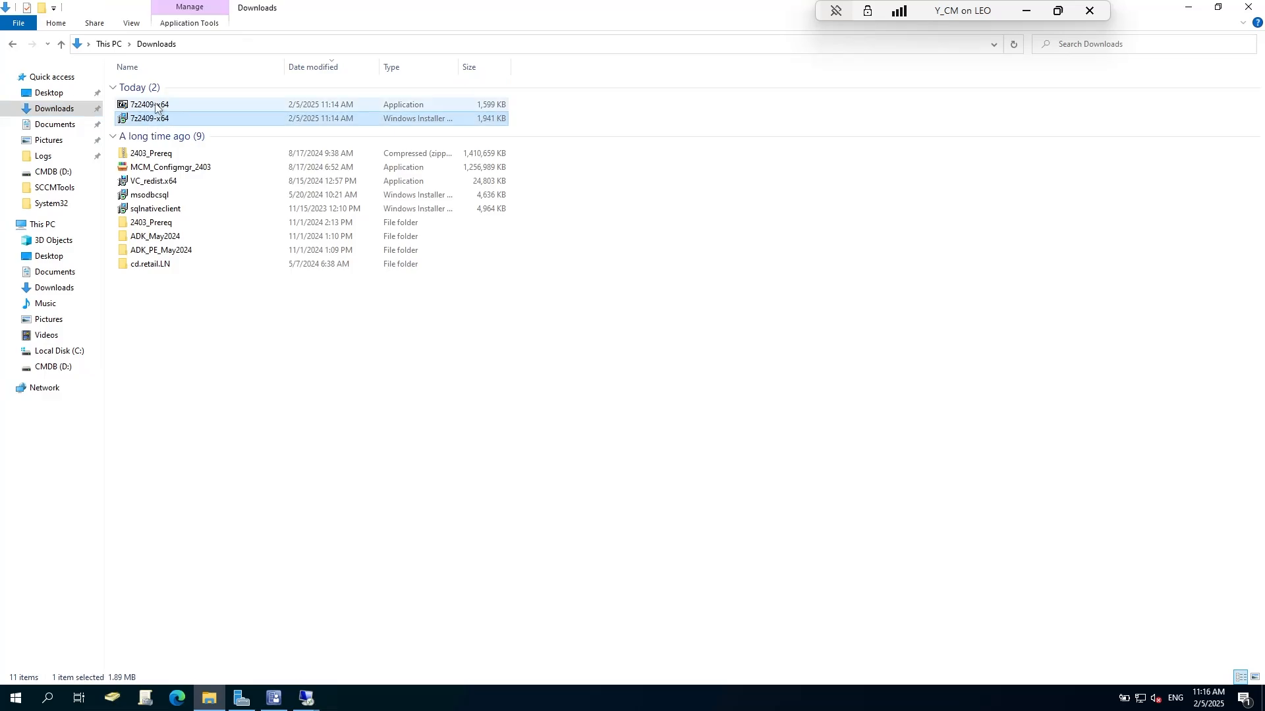
right_click(156, 104)
click(209, 340)
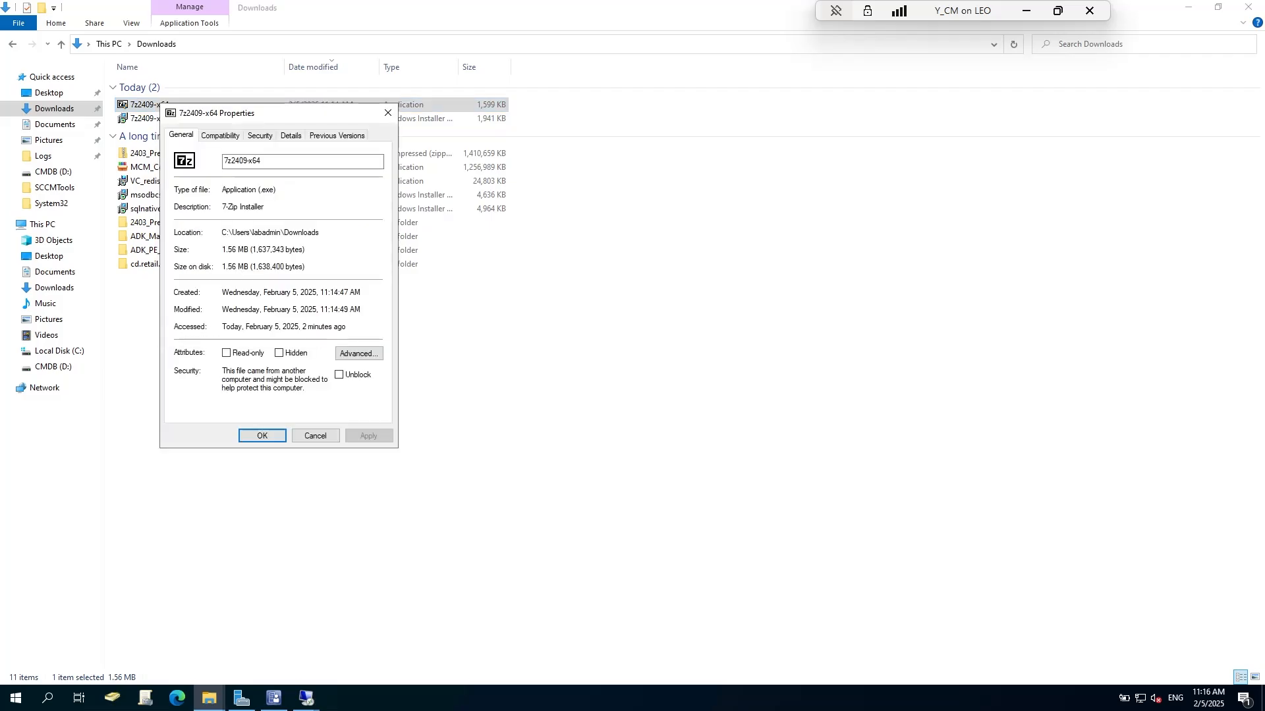
click(290, 135)
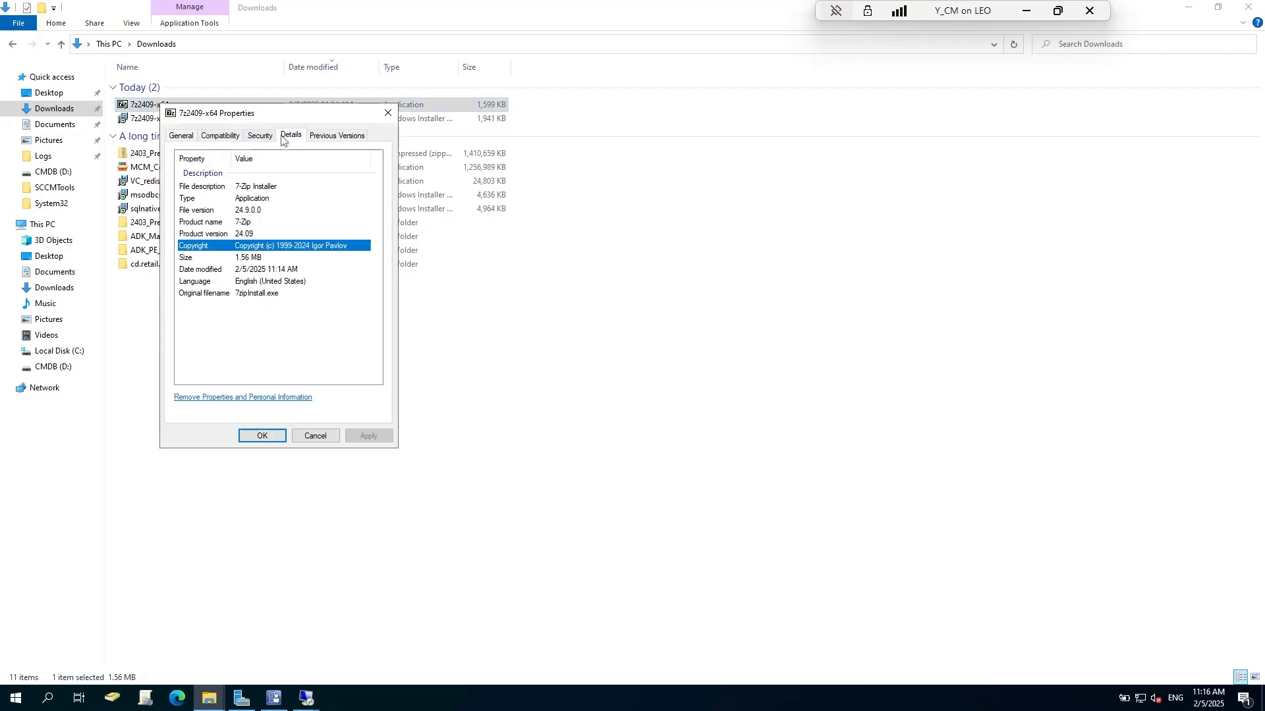
click(250, 212)
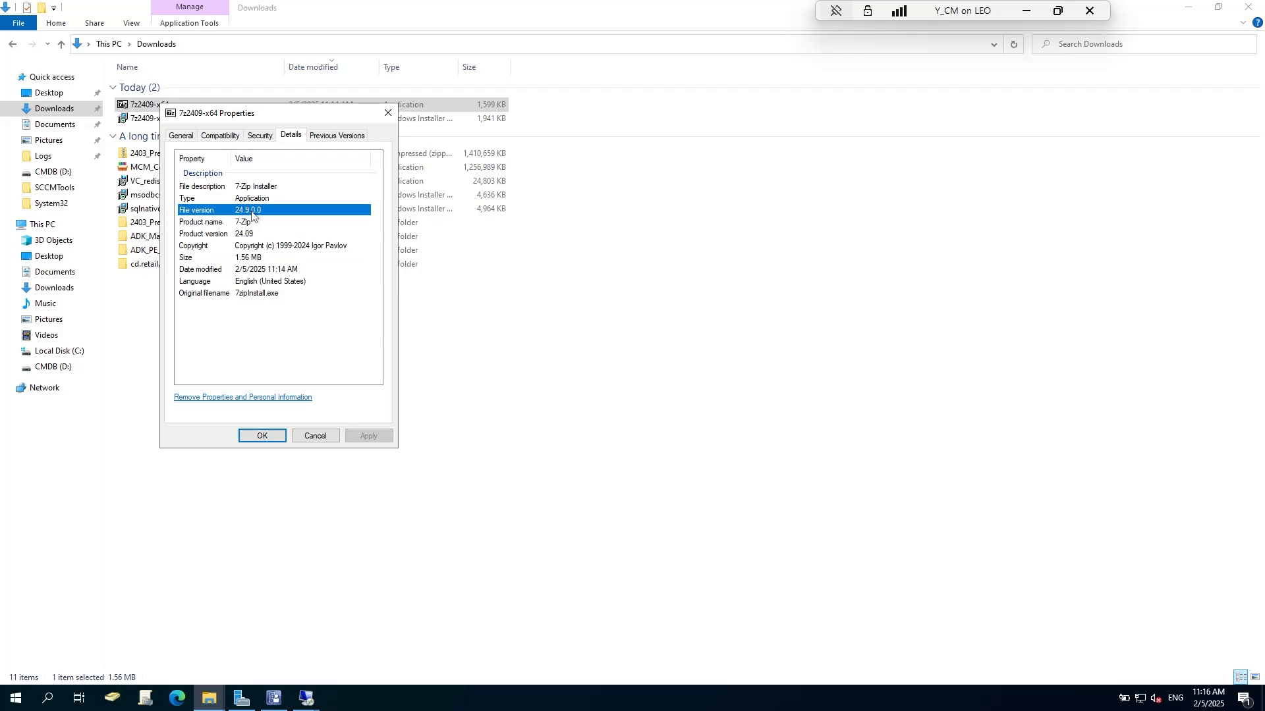
click(387, 113)
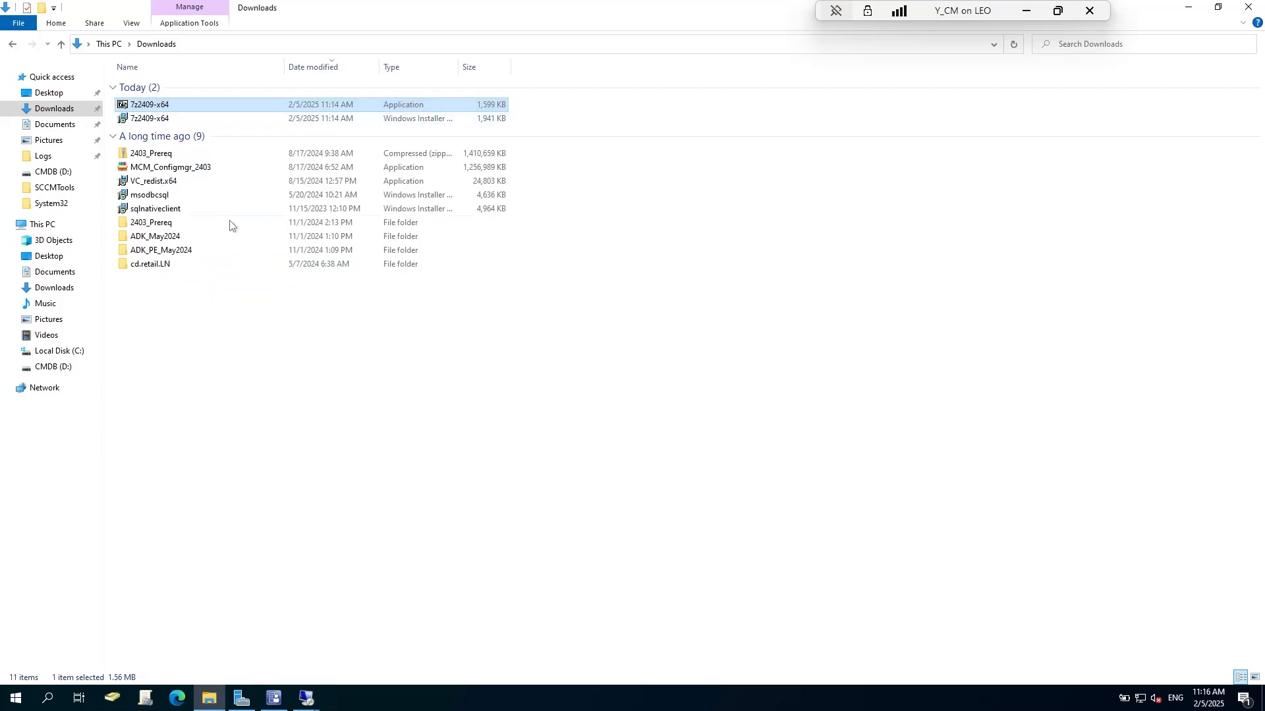
click(191, 120)
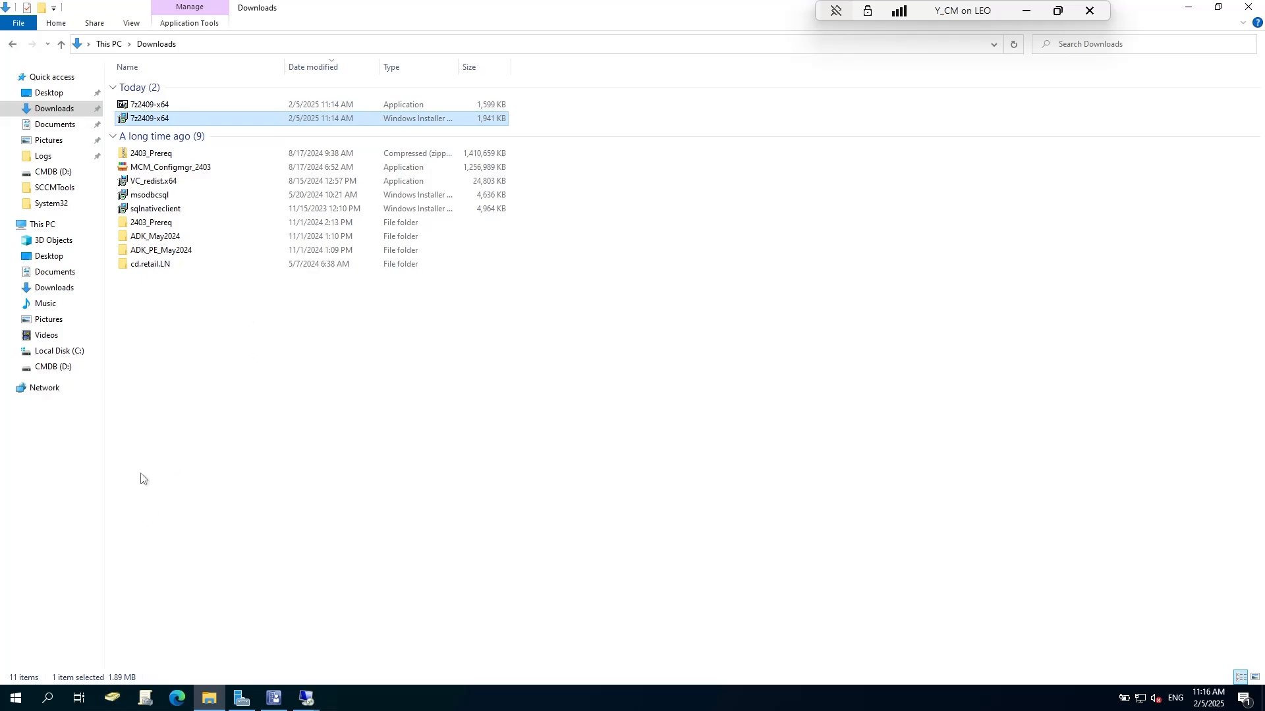
Step: Return to the MSI folder, rename its new folder to 24.09, and open it
click(6, 46)
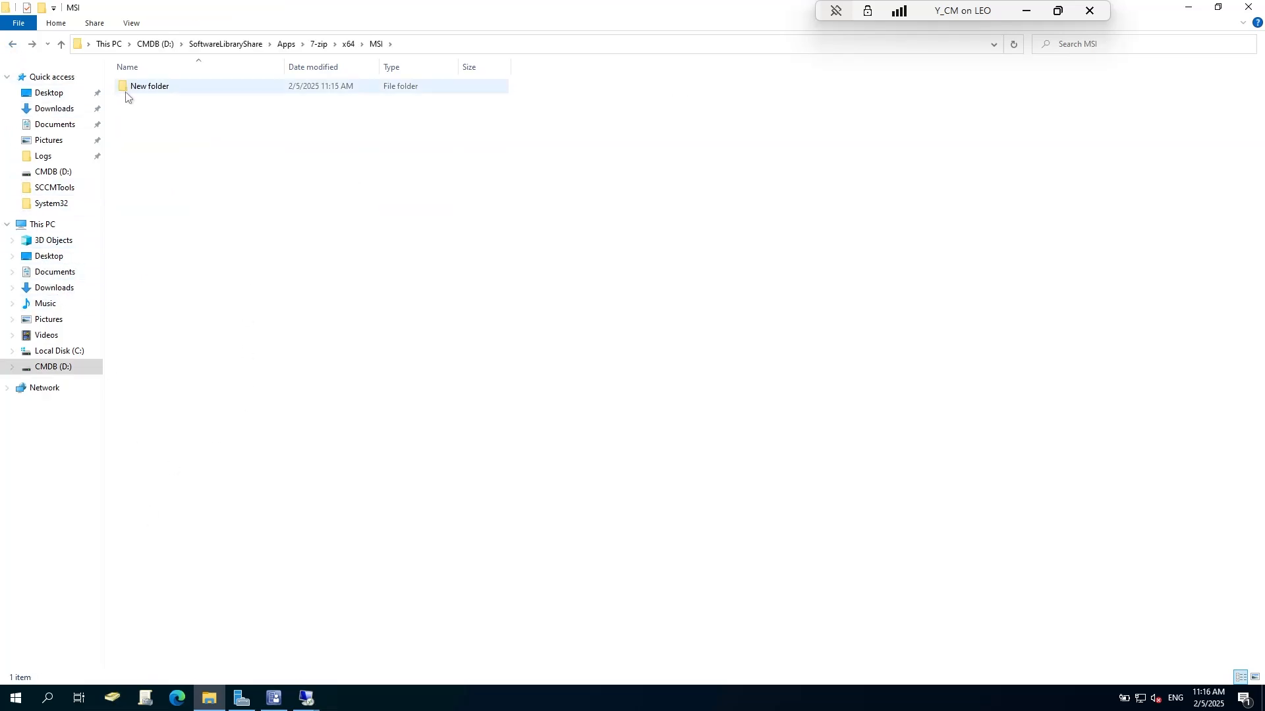
click(132, 93)
click(138, 88)
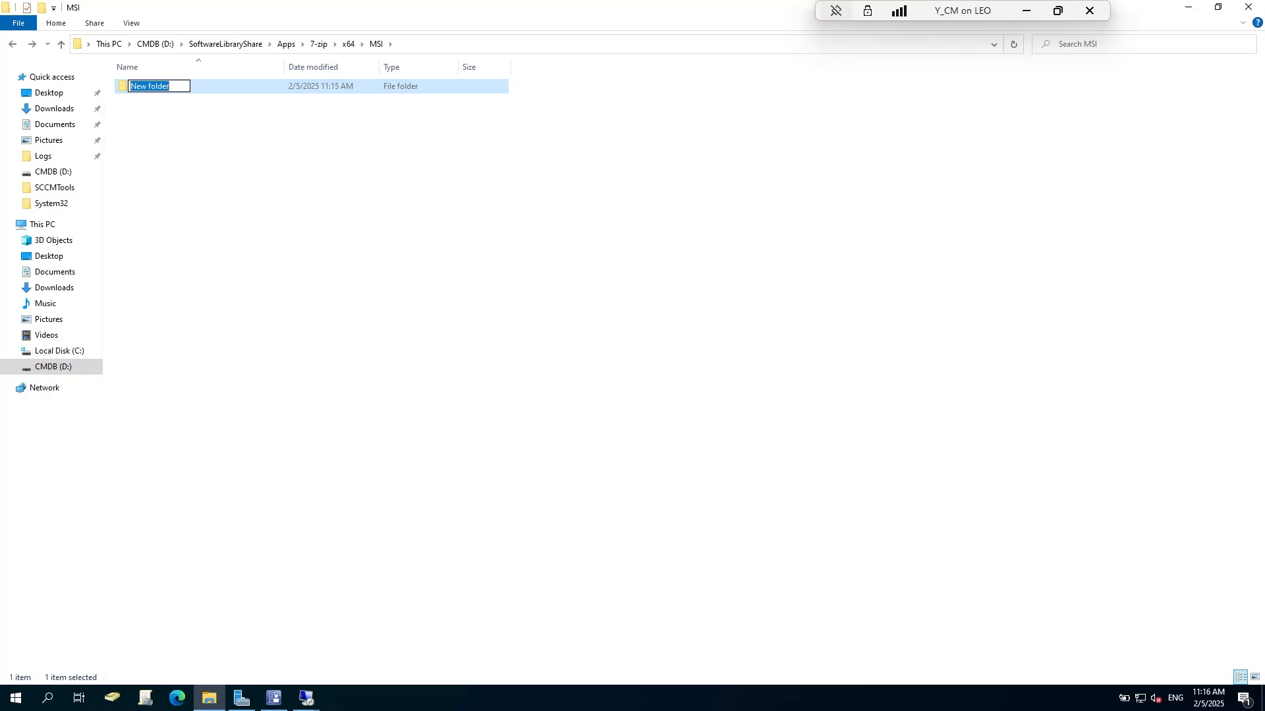
text(2409)
key(Return)
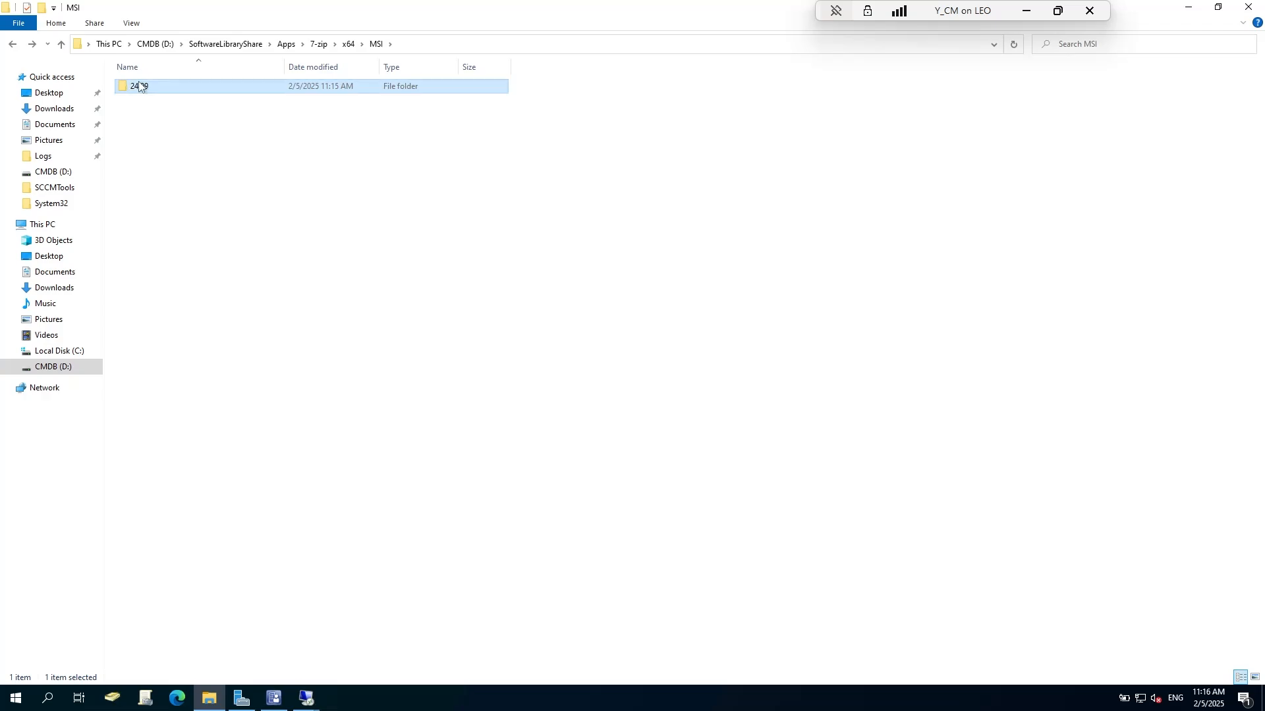
double_click(138, 86)
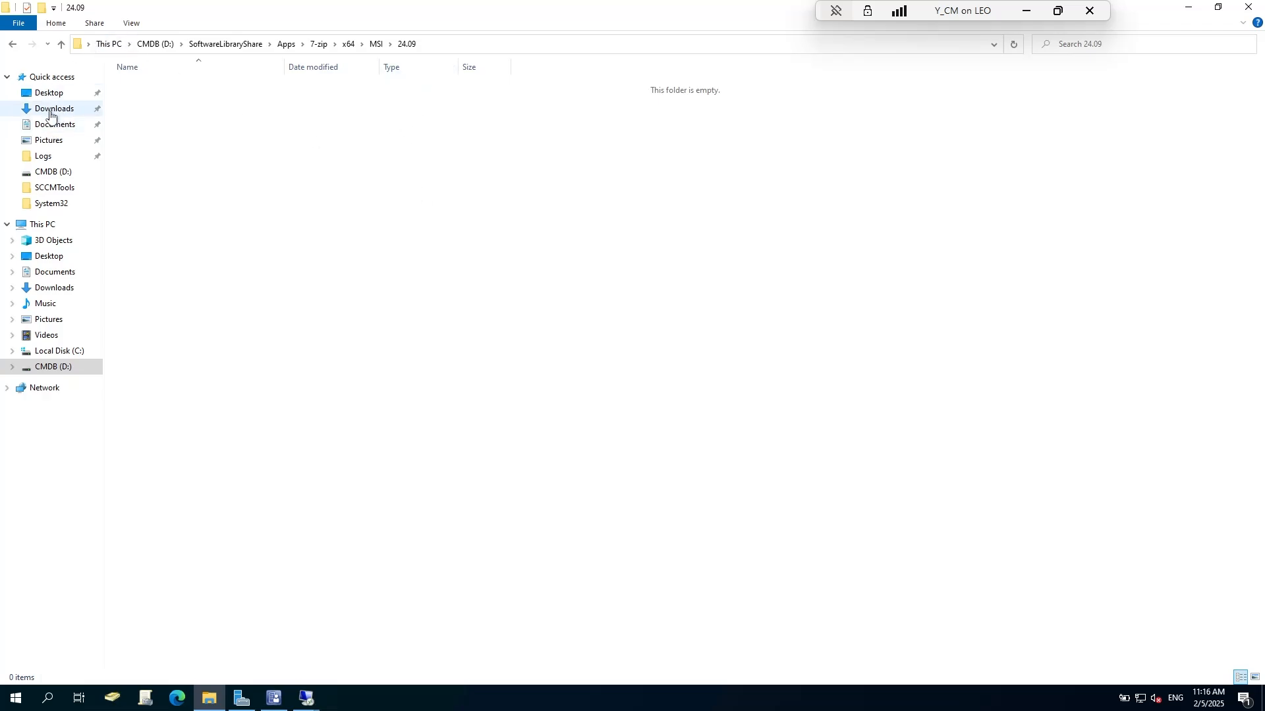
Step: Copy the 7z2409-x64 Windows Installer package from Downloads into the 24.09 folder
click(90, 111)
click(151, 119)
right_click(153, 119)
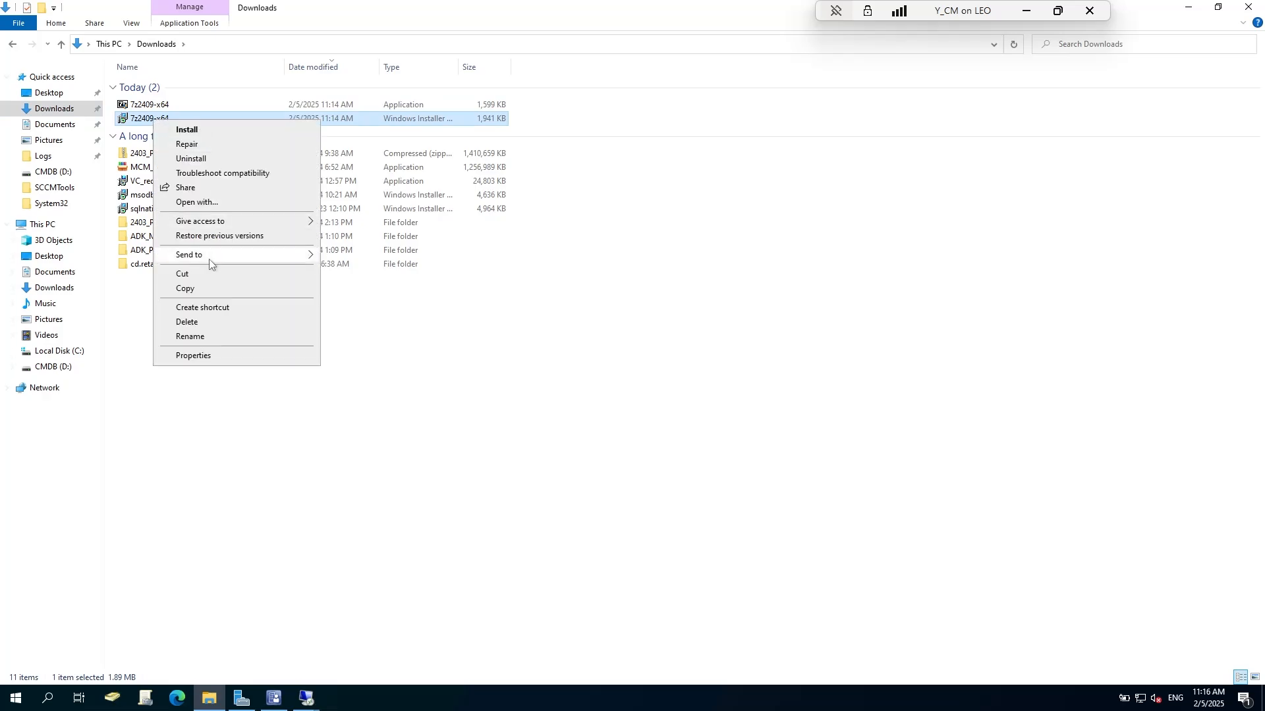
click(201, 290)
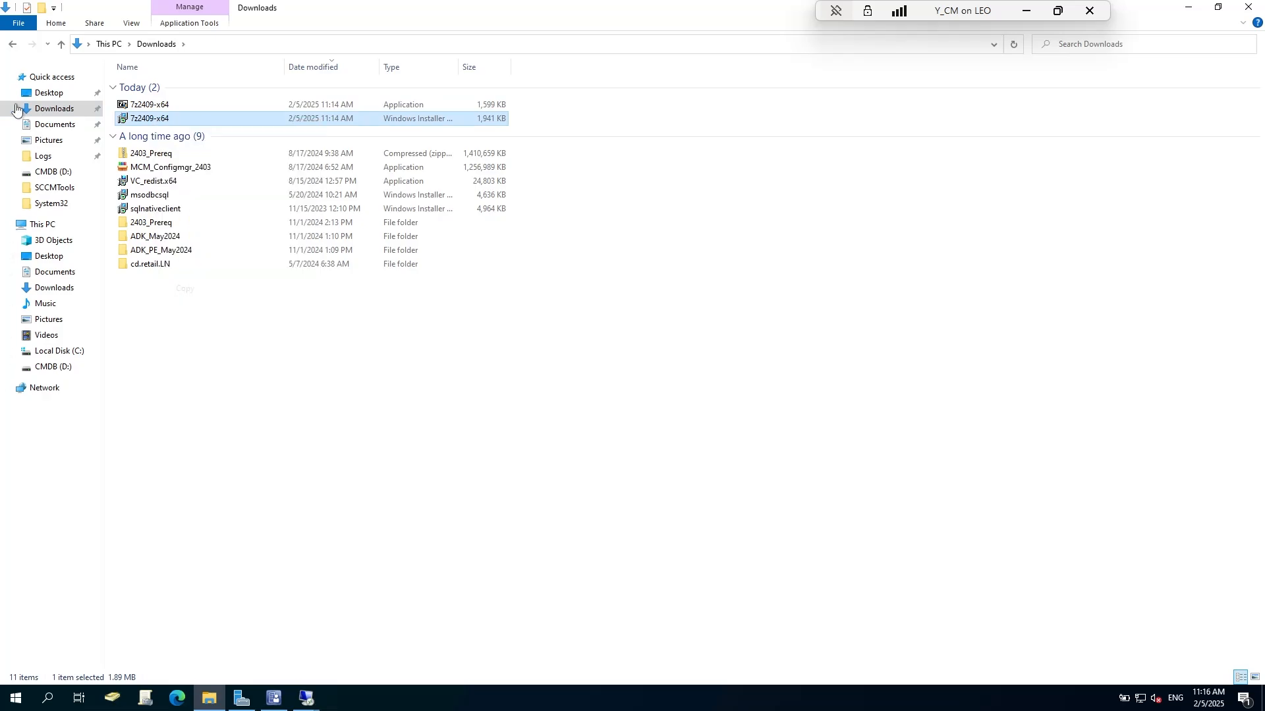
click(12, 44)
right_click(299, 189)
click(371, 276)
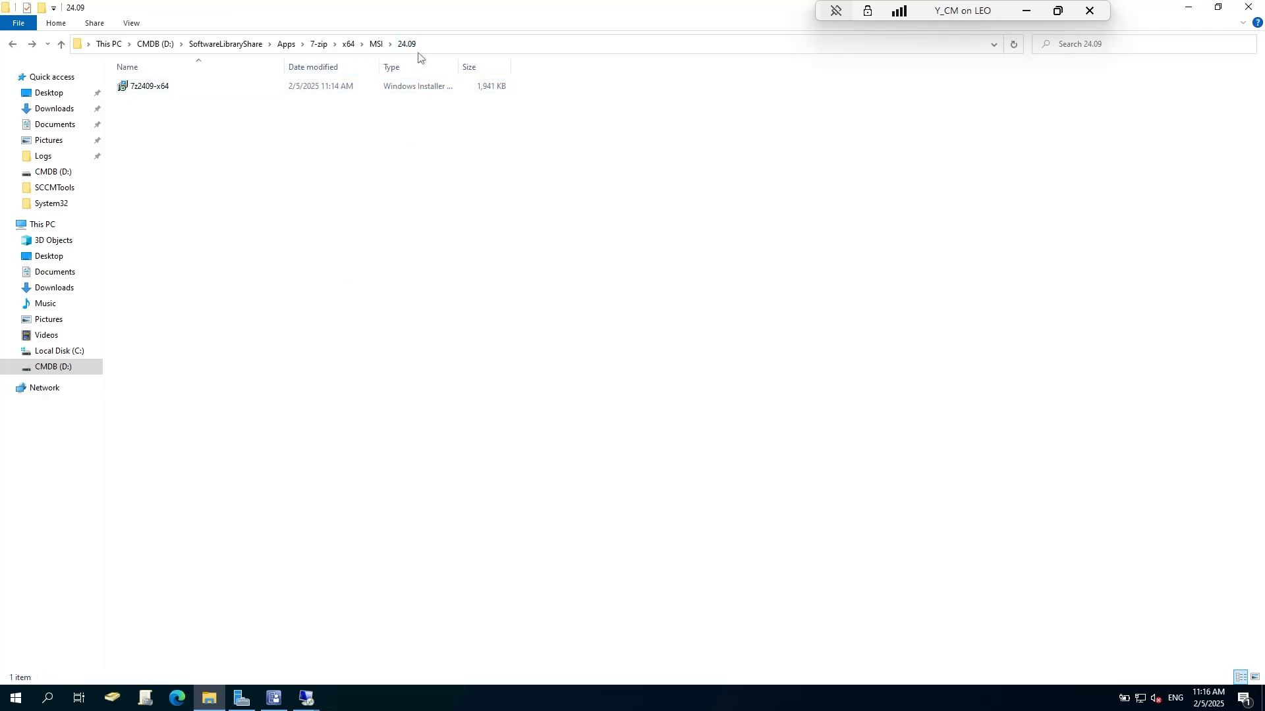
Step: Browse to the server's network shares at \\cmserver
click(457, 45)
click(421, 135)
click(534, 45)
text(\\)
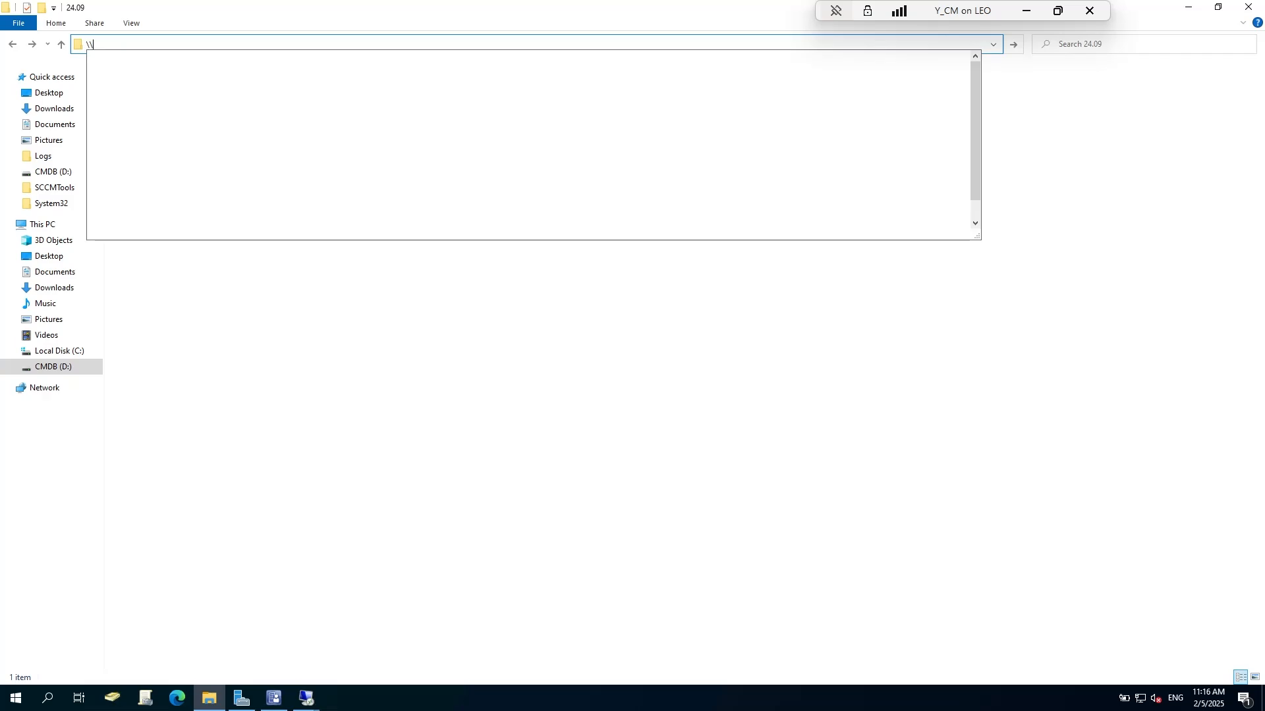
text(cmserver)
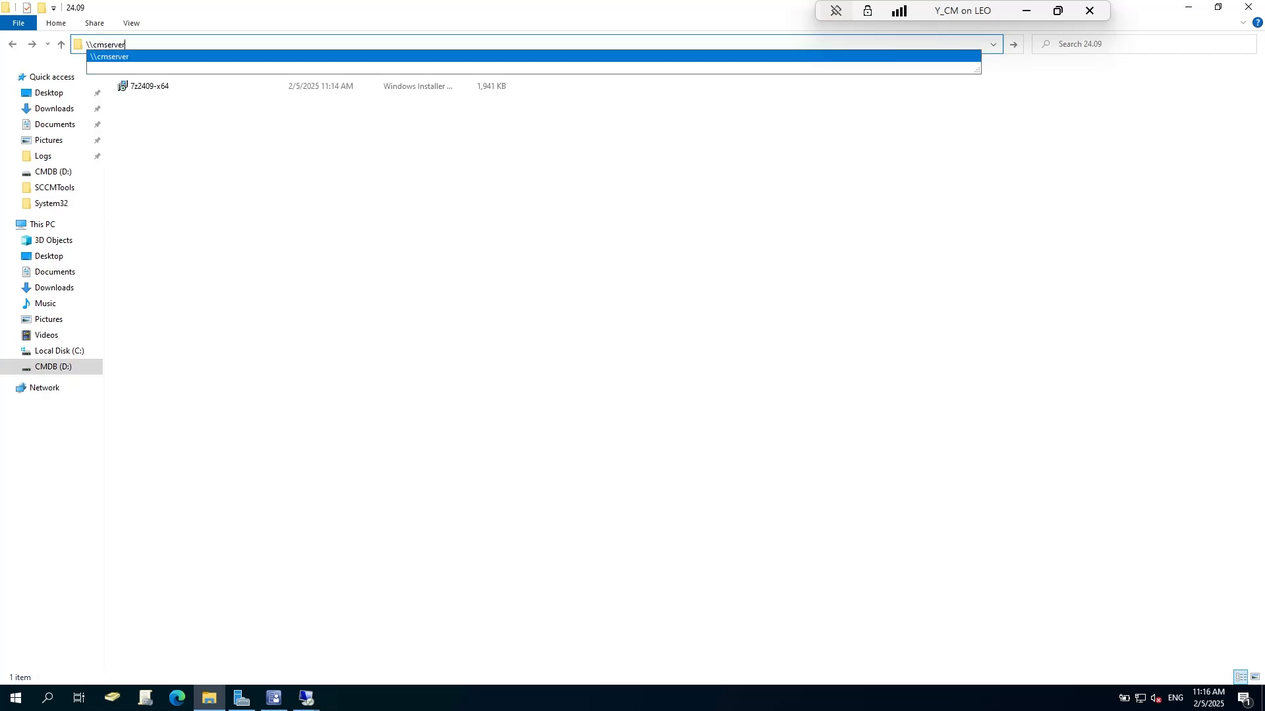
key(Return)
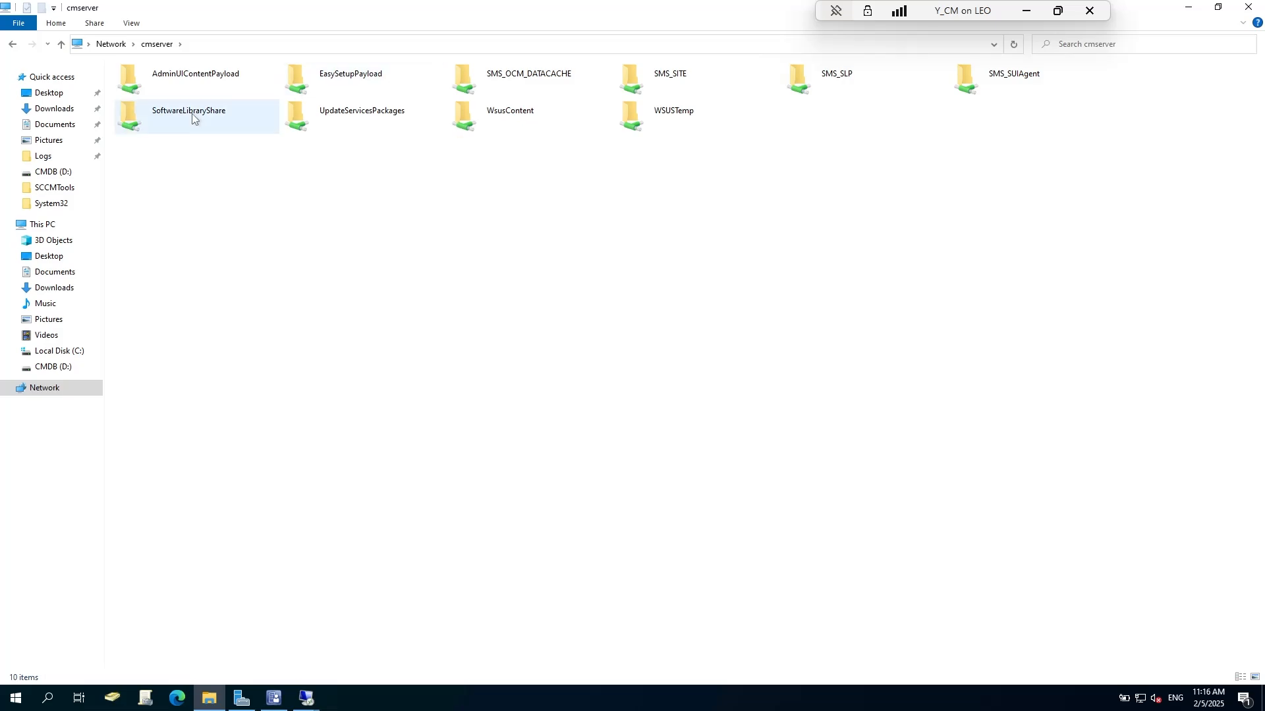
Step: Check the installer through the network path SoftwareLibraryShare\Apps\7-zip\x64\MSI\24.09, and close File Explorer
double_click(188, 116)
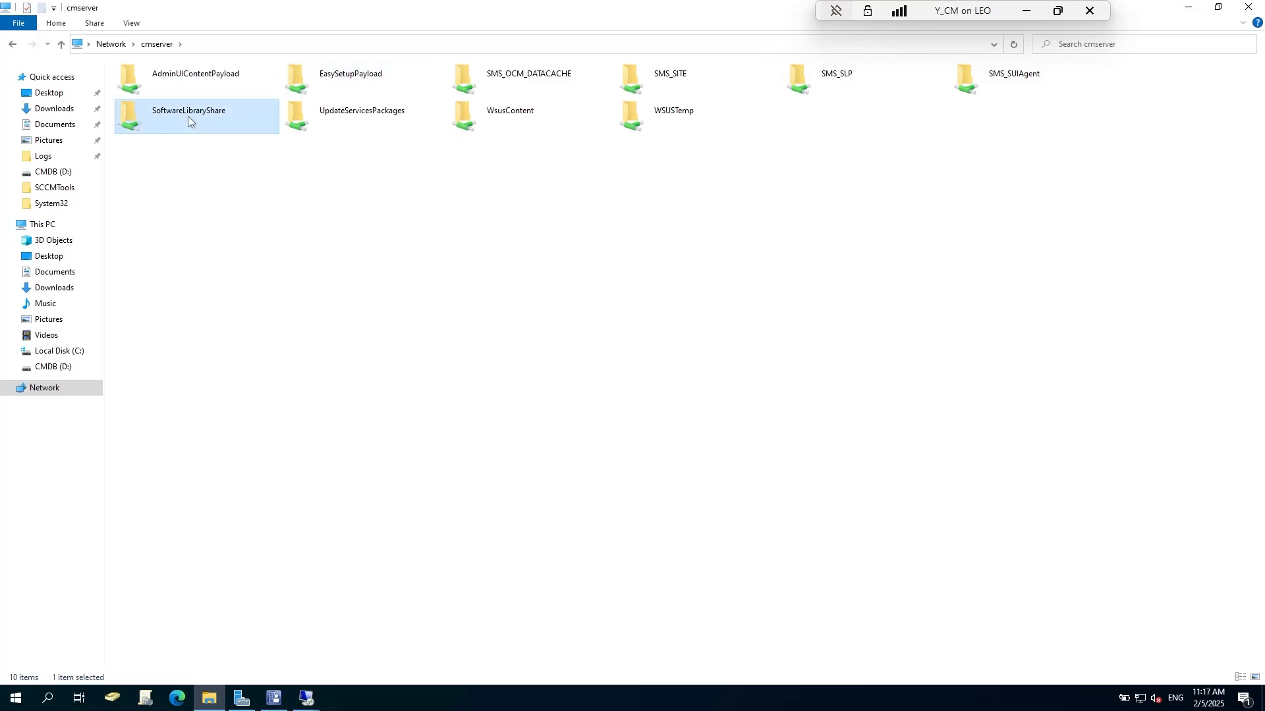
click(148, 92)
double_click(147, 87)
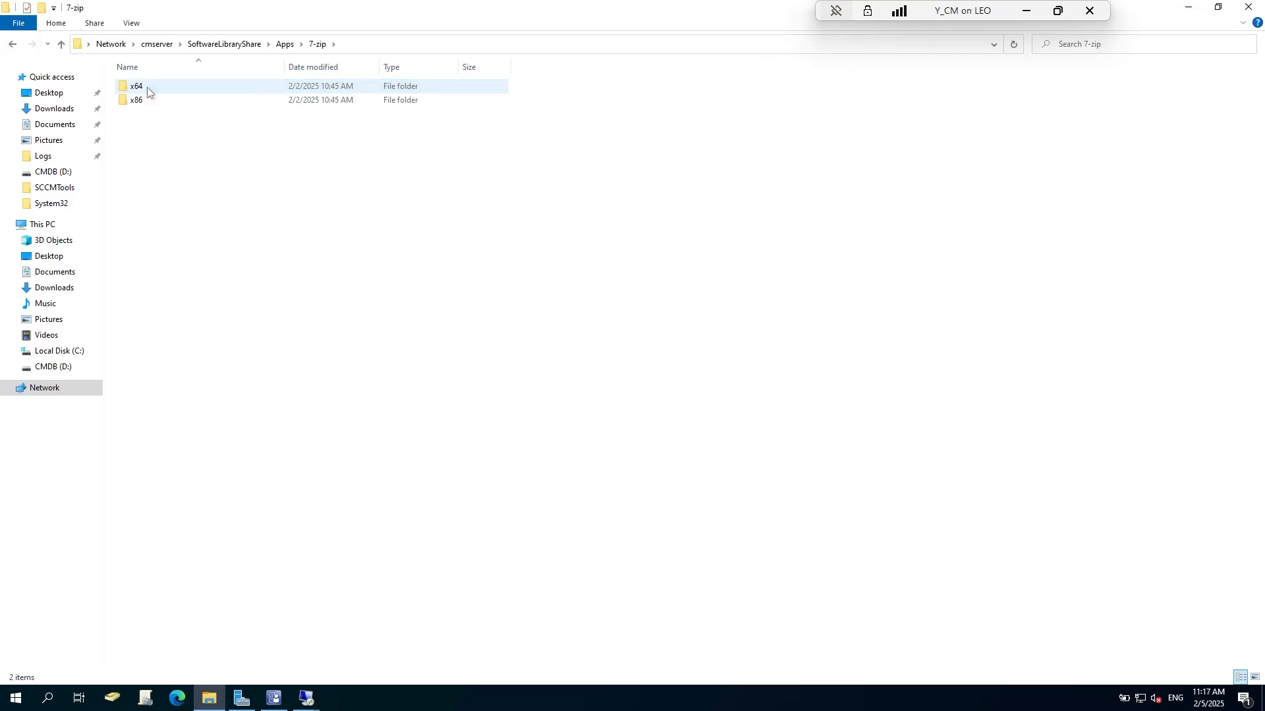
double_click(147, 88)
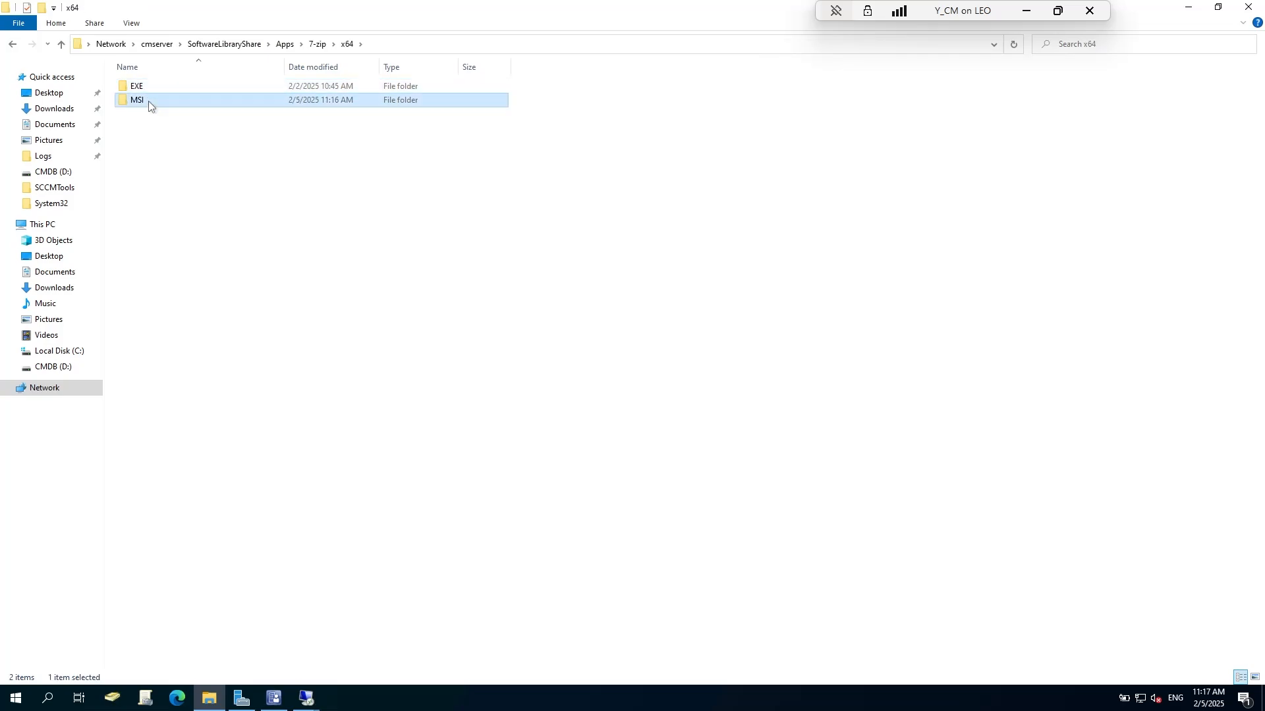
double_click(149, 100)
double_click(156, 86)
click(156, 88)
click(319, 180)
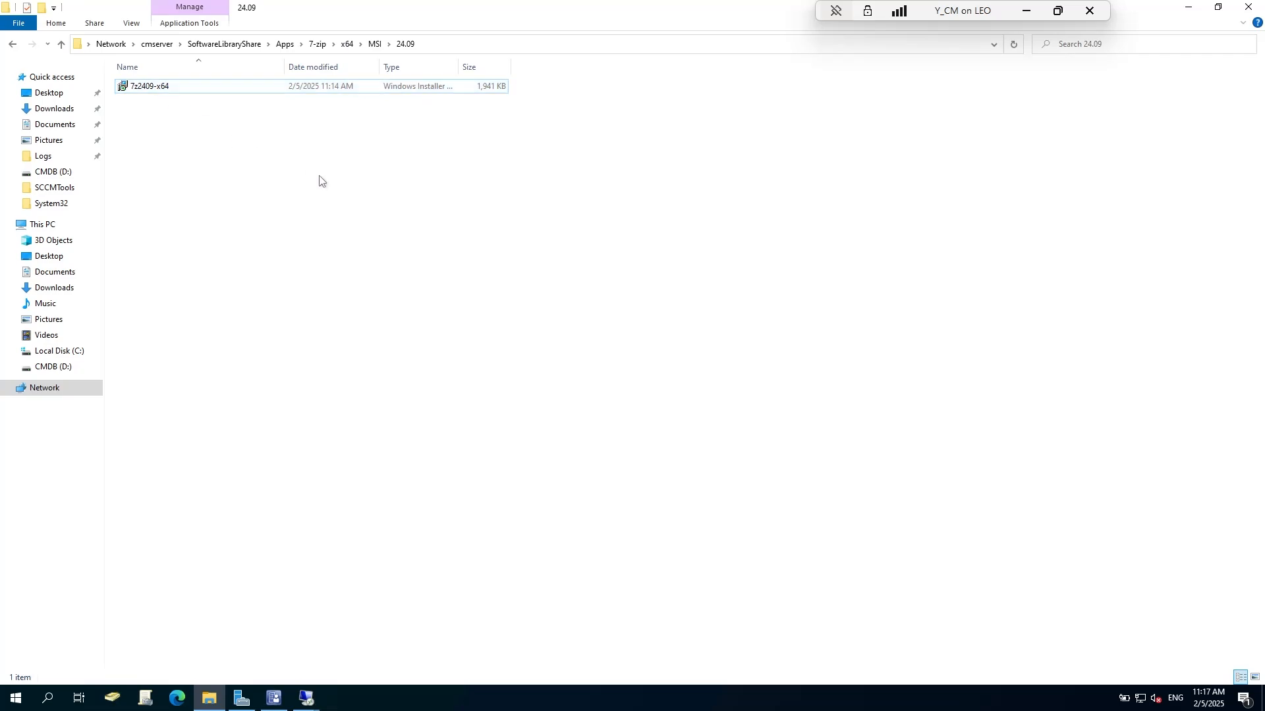
click(1248, 6)
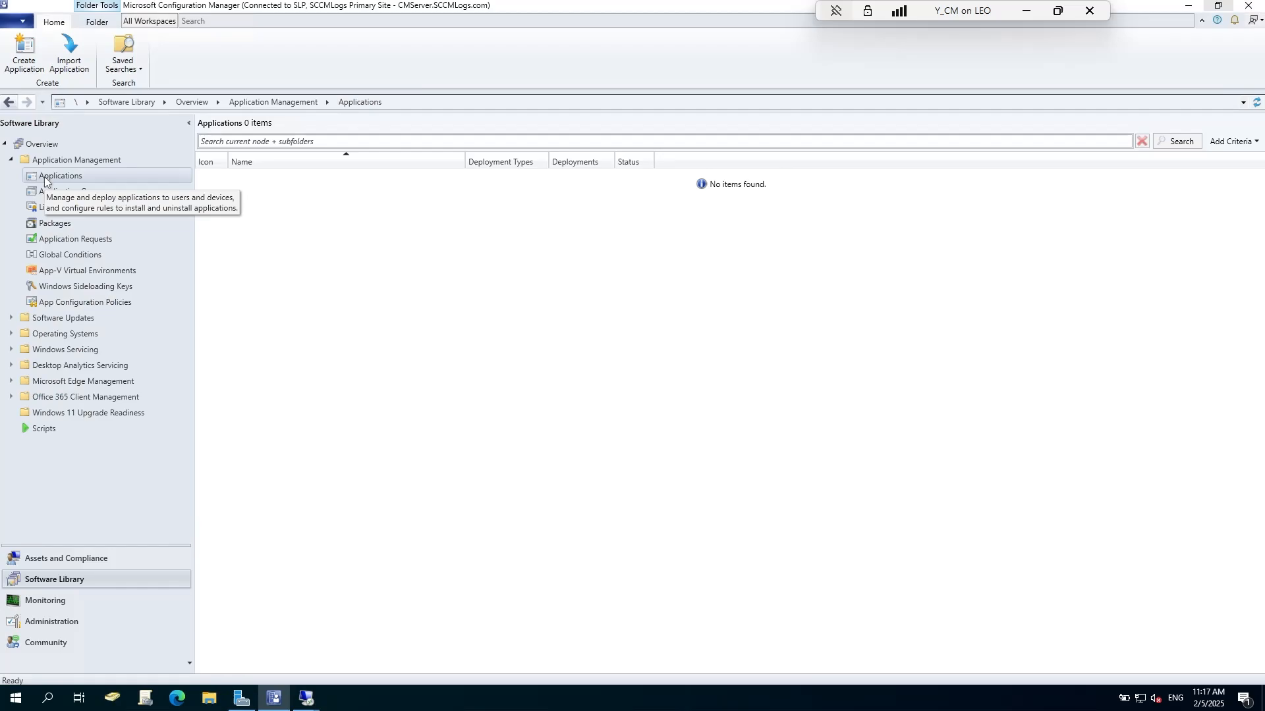
Step: Create a folder named GeneralApps under Applications in the Configuration Manager software library
right_click(79, 174)
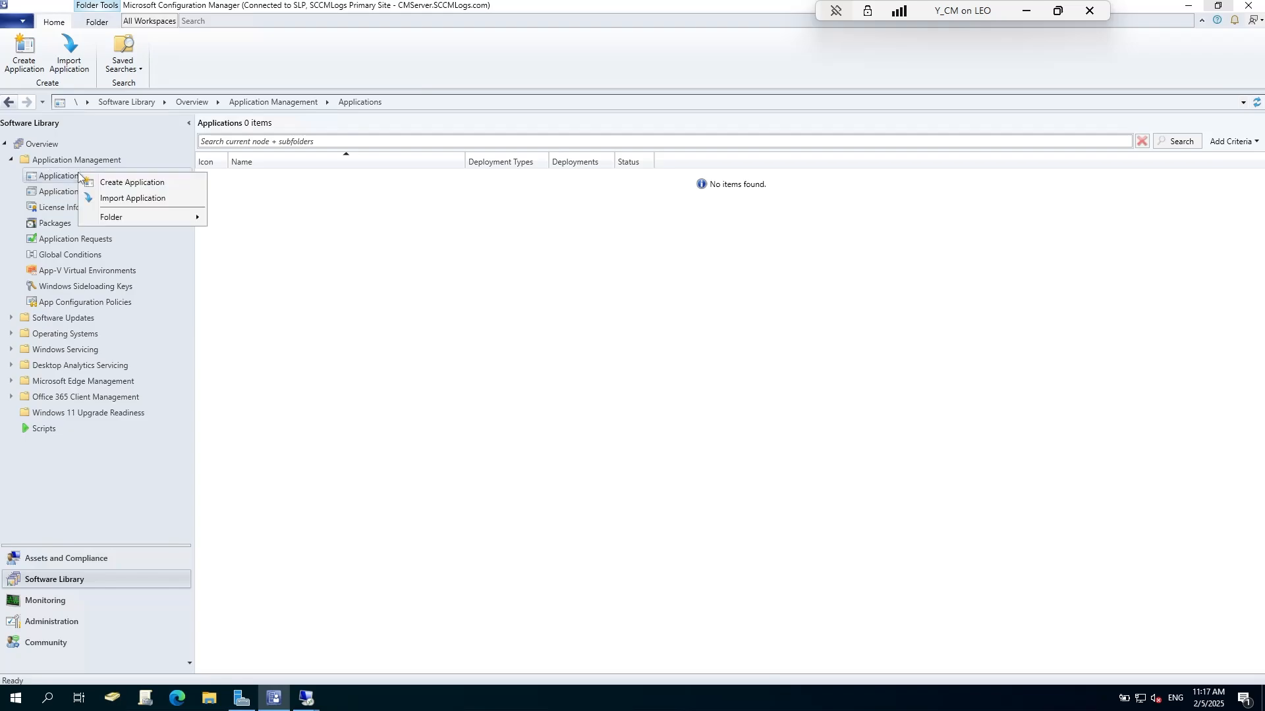
mouse_move(187, 222)
click(289, 218)
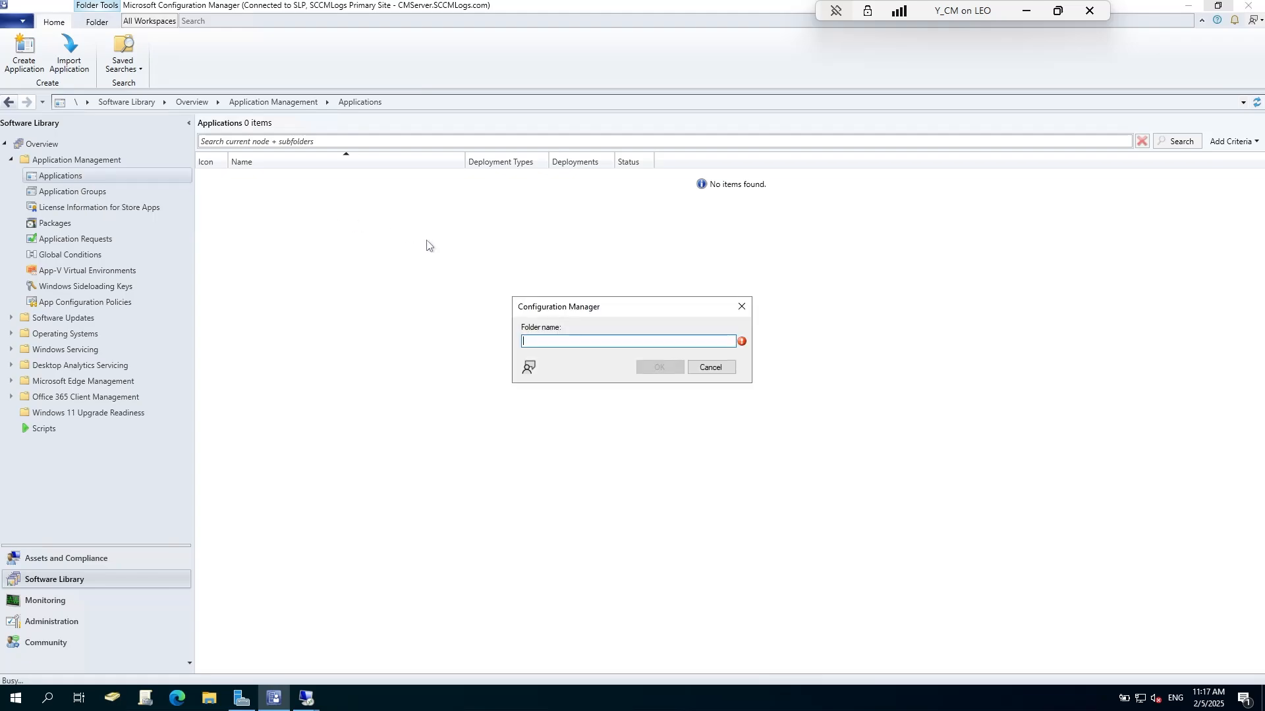
text(Gen)
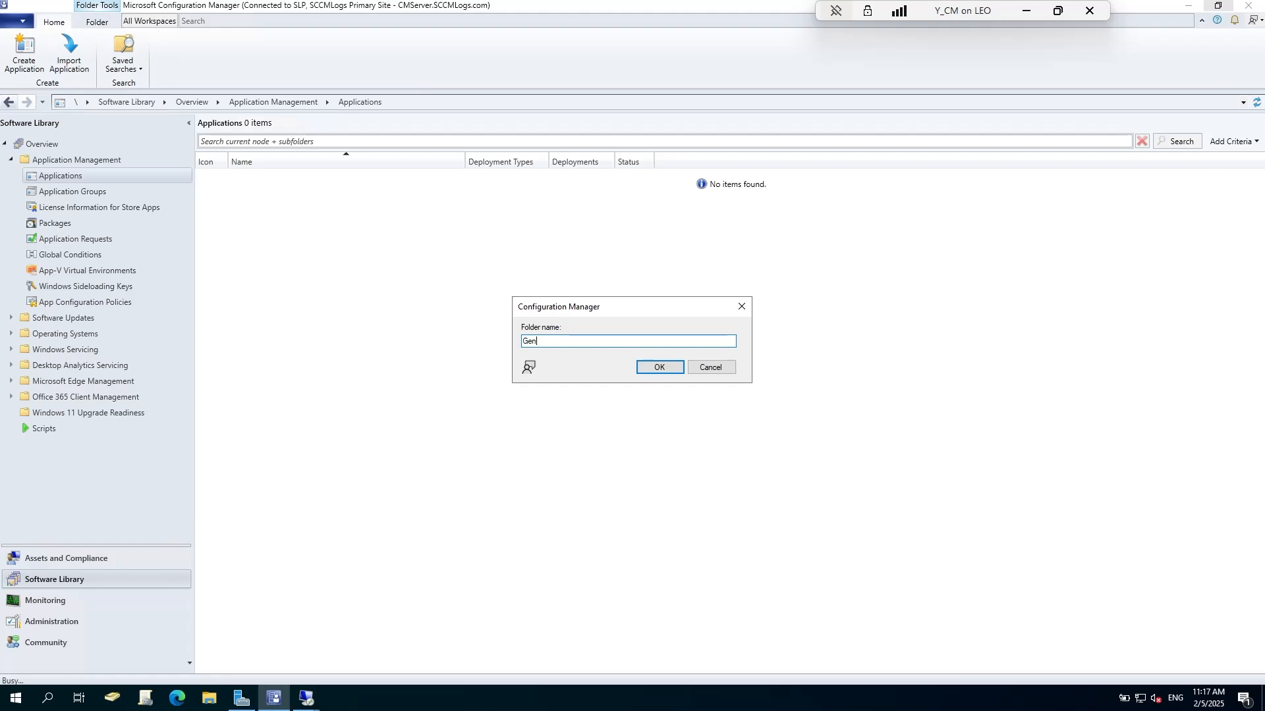
text(eralApps)
key(Return)
Step: Create a subfolder named 7-Zip inside the GeneralApps folder
right_click(73, 191)
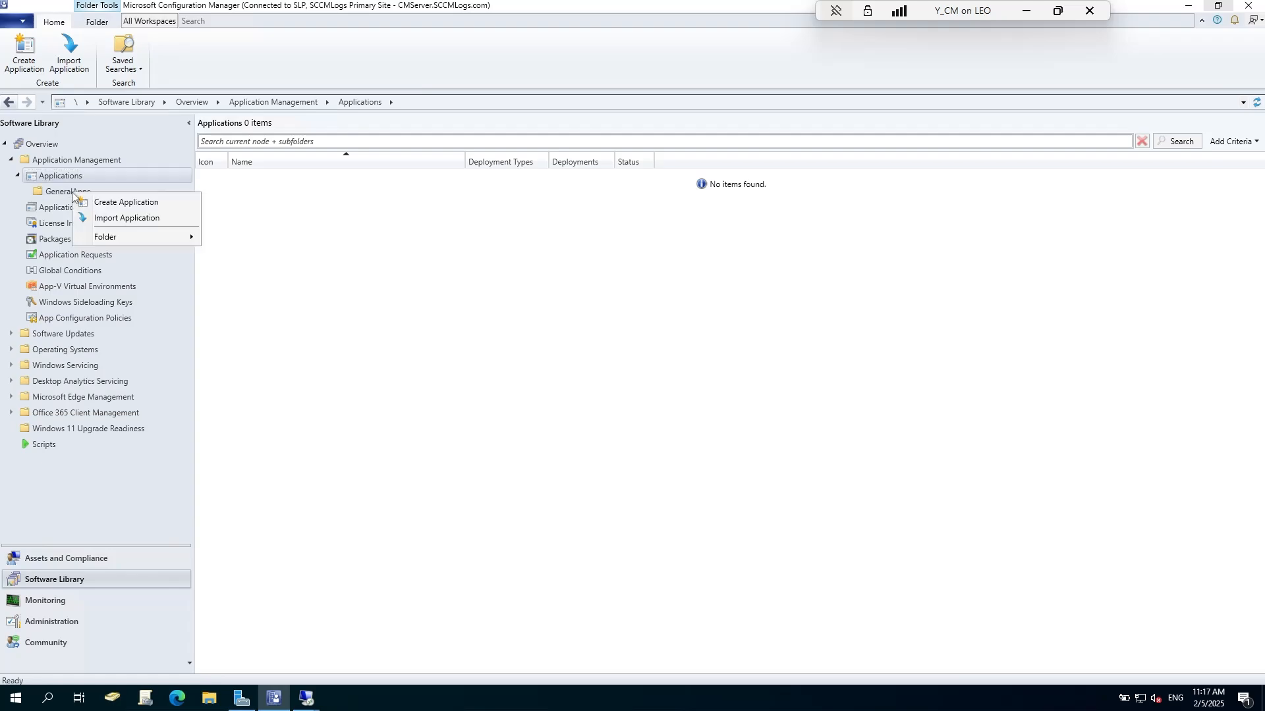
mouse_move(182, 237)
click(261, 239)
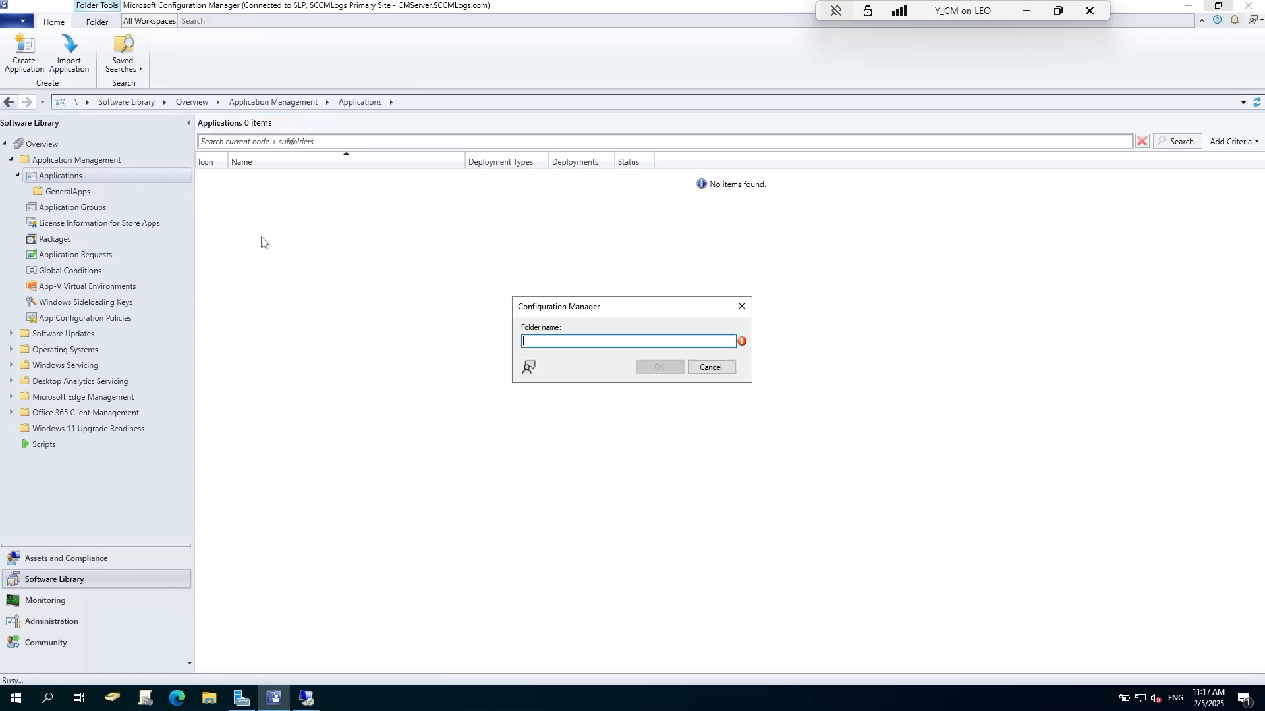
text(&)
key(BackSpace)
text(7)
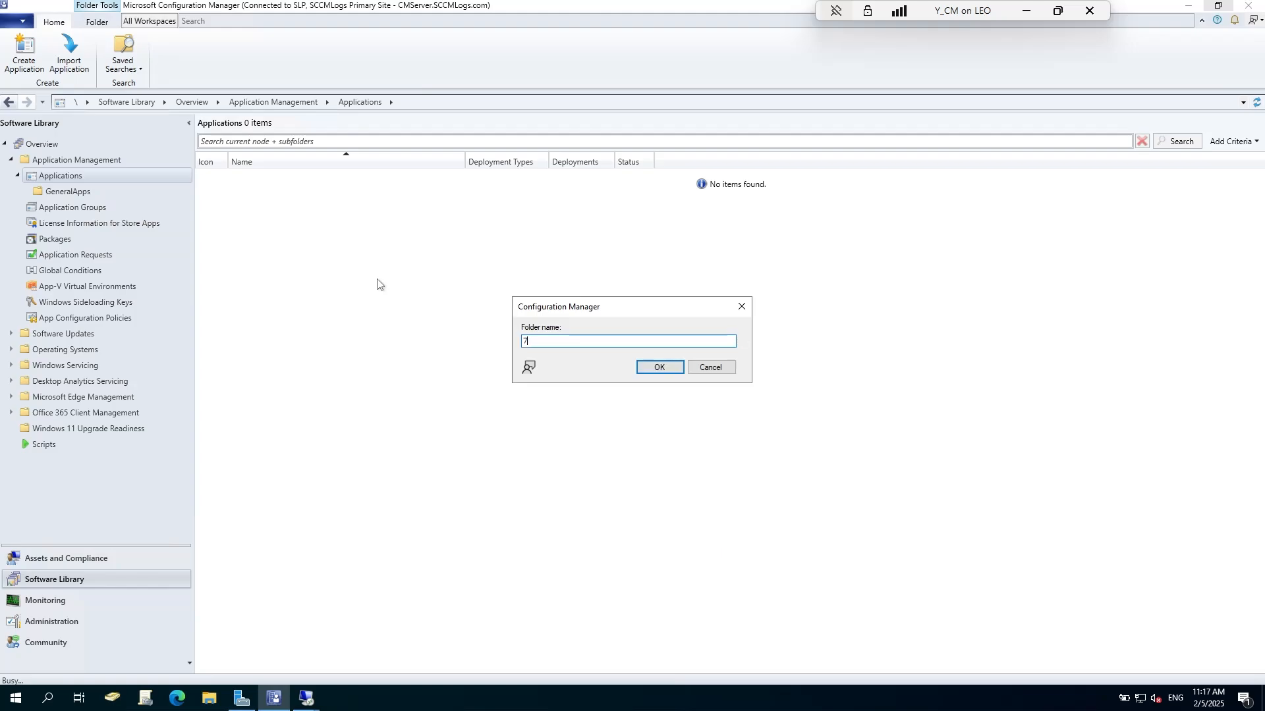
text(-Zip)
key(Return)
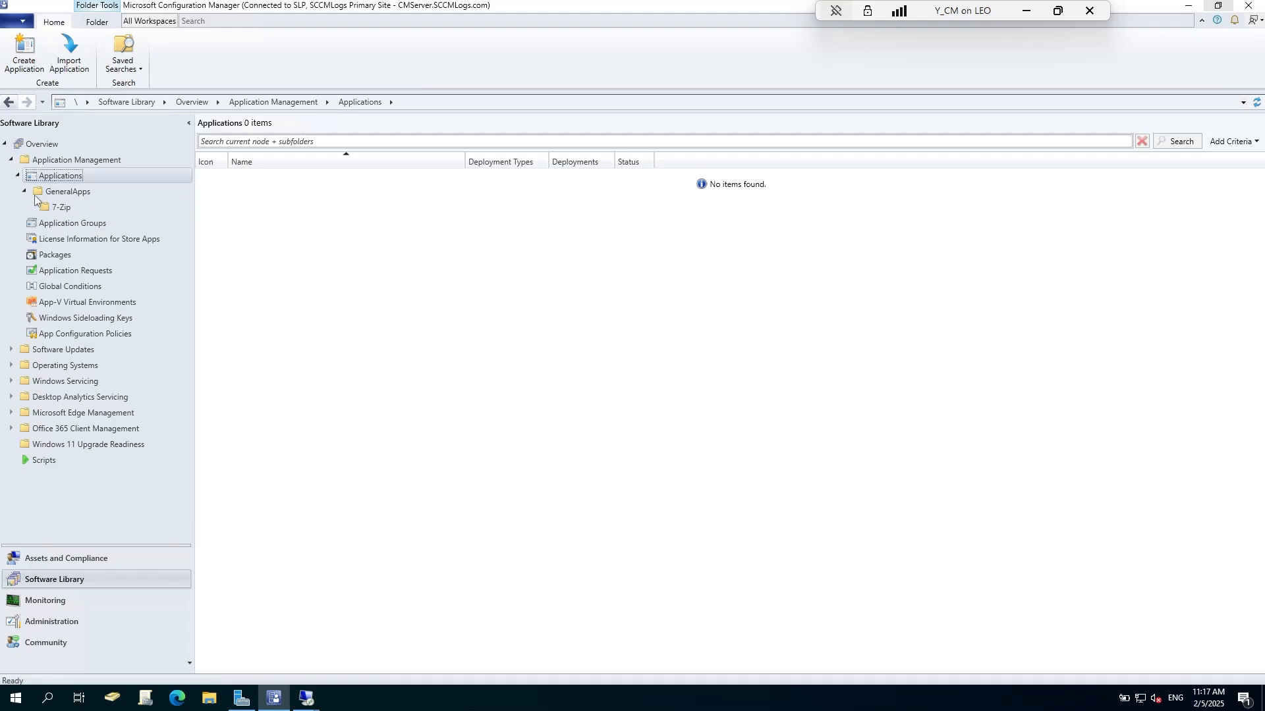
Step: Create a subfolder named 24.09 inside the 7-Zip application folder
right_click(73, 207)
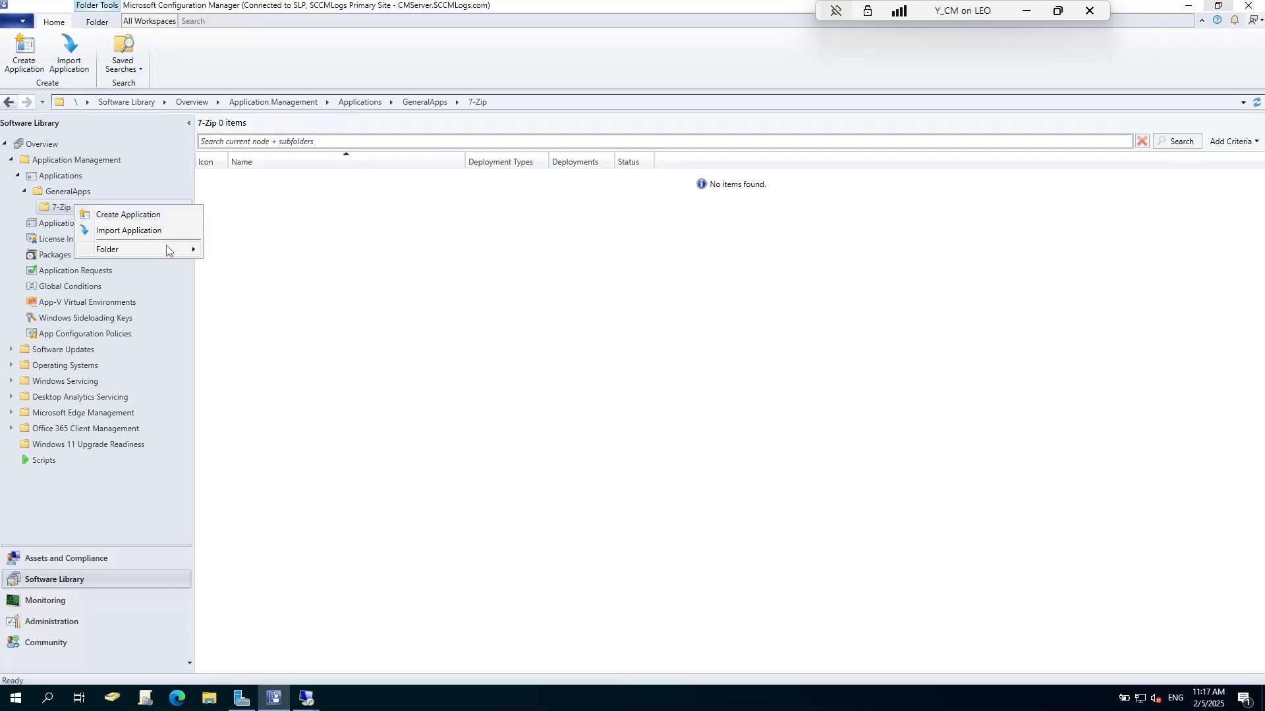
mouse_move(166, 249)
click(287, 255)
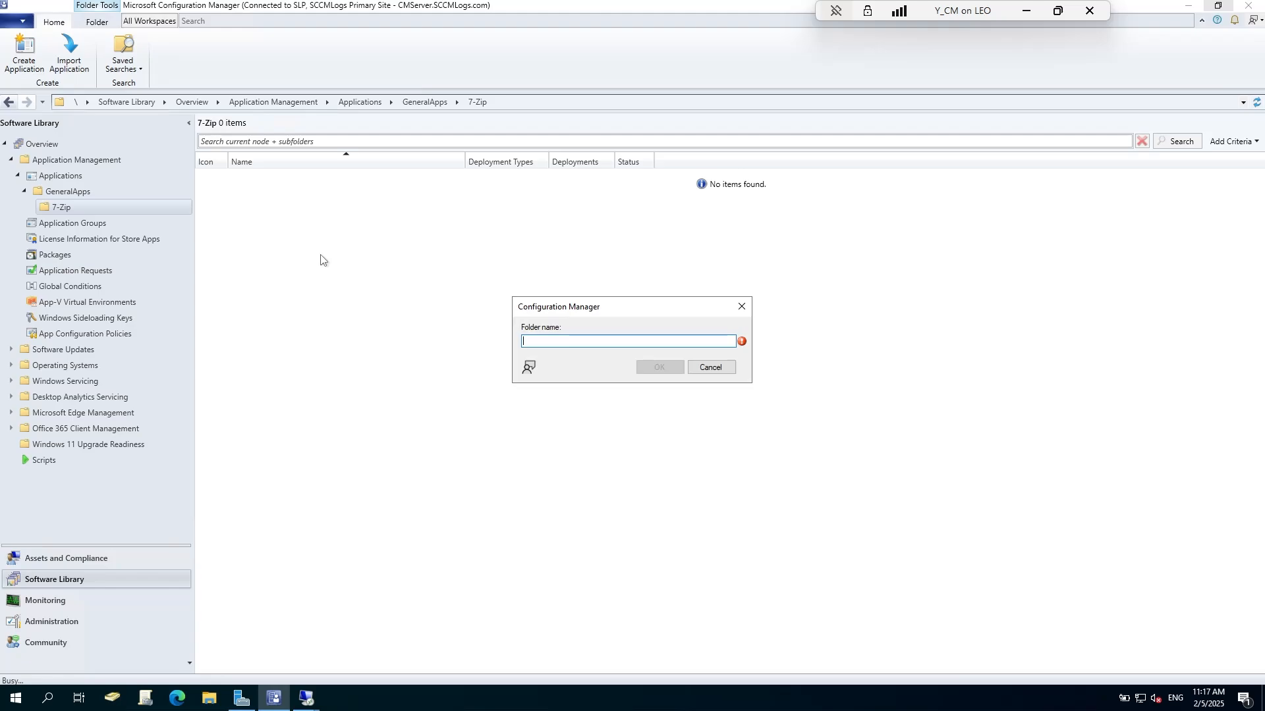
text(X)
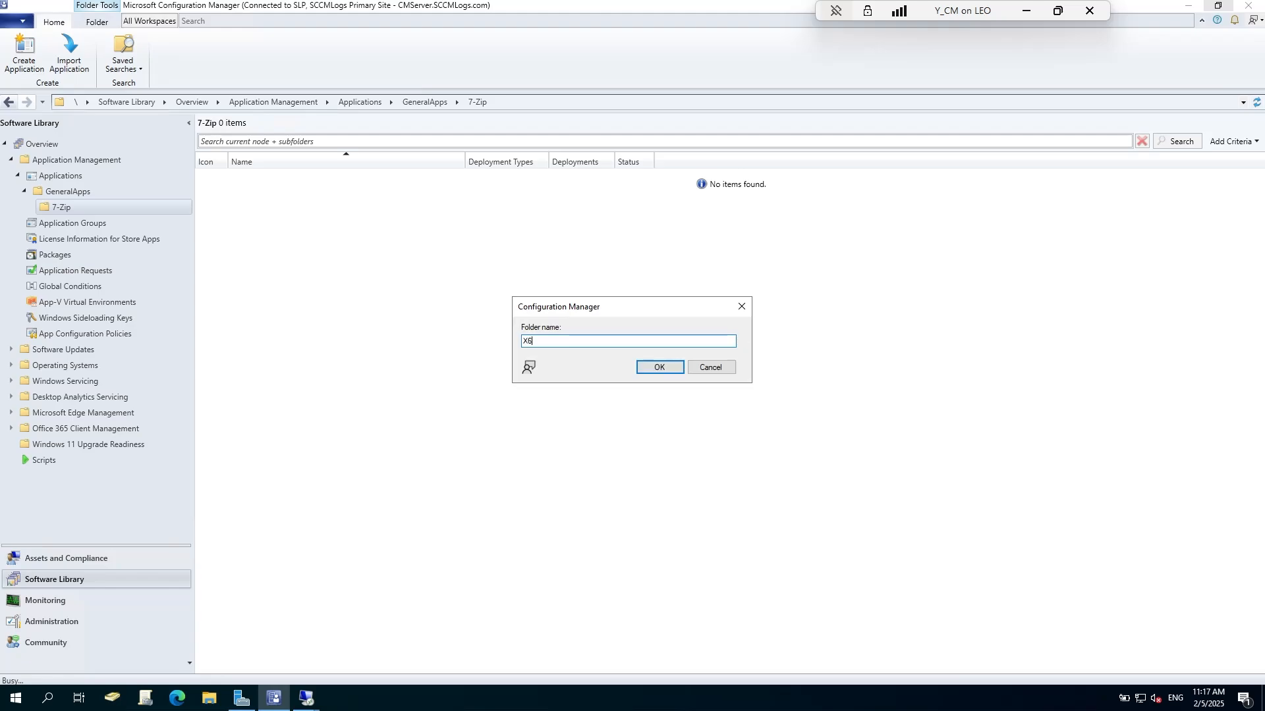
key(BackSpace)
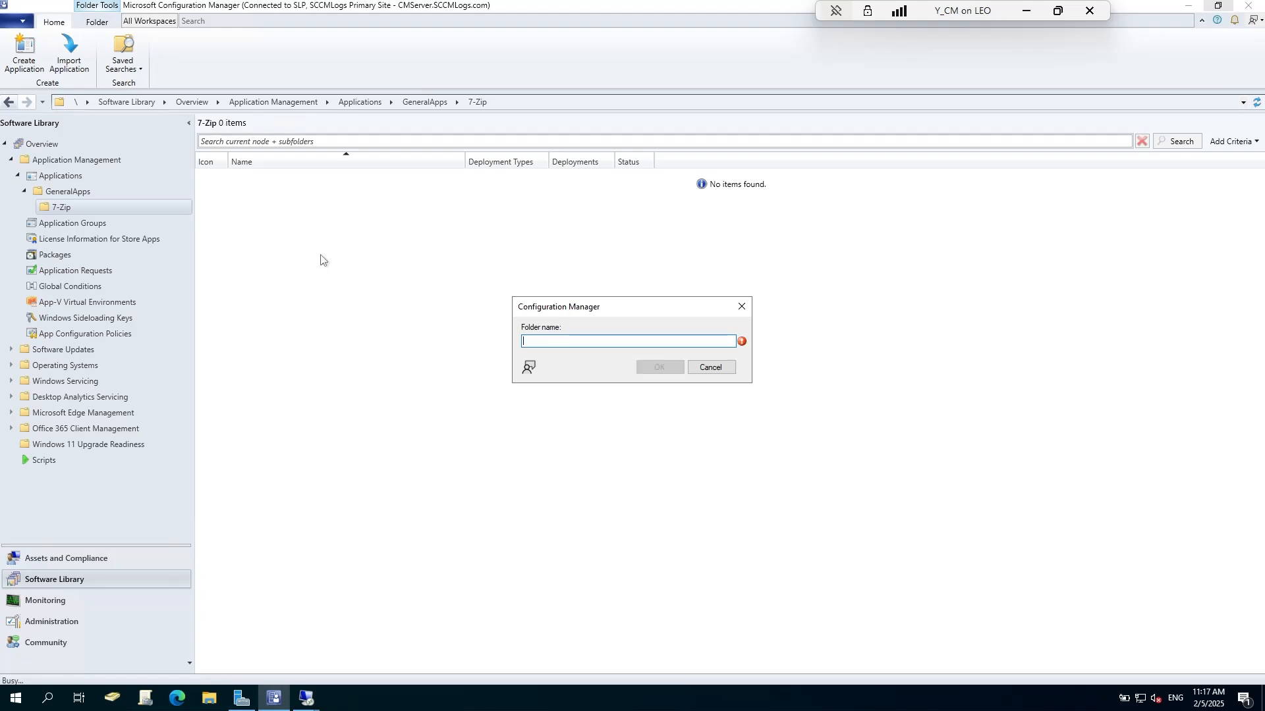
text(2)
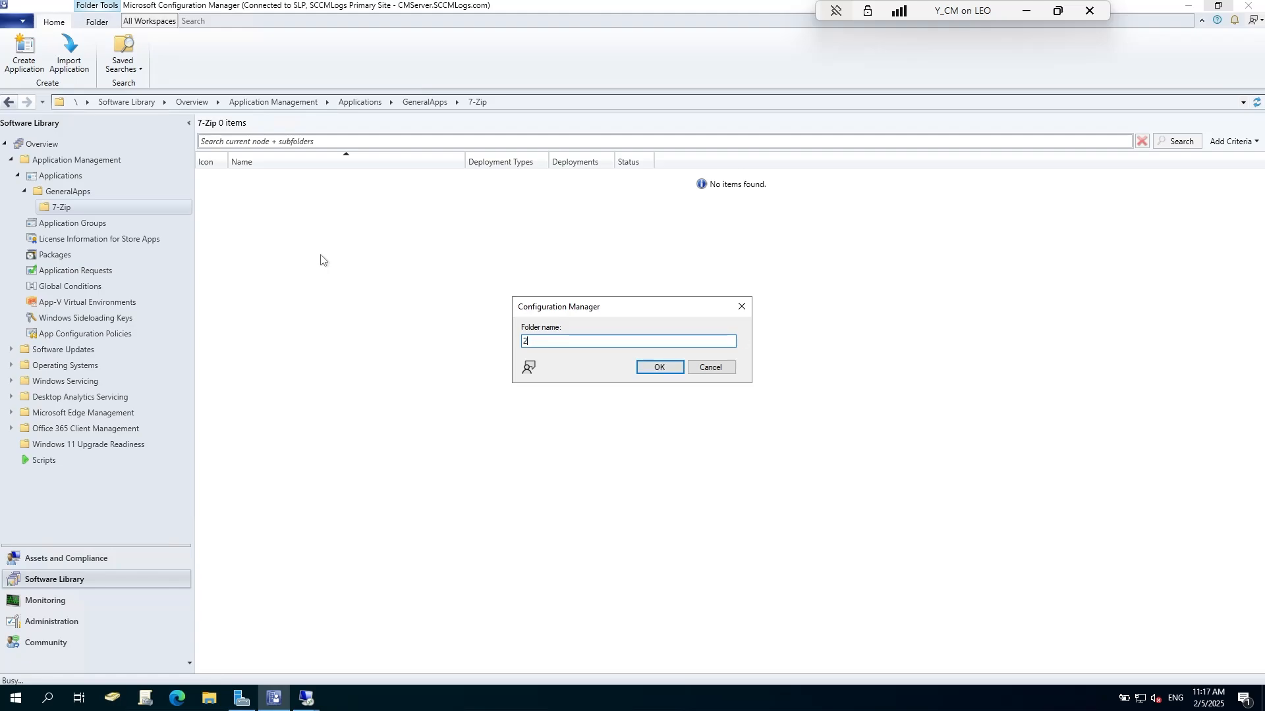
text(4.09)
key(Return)
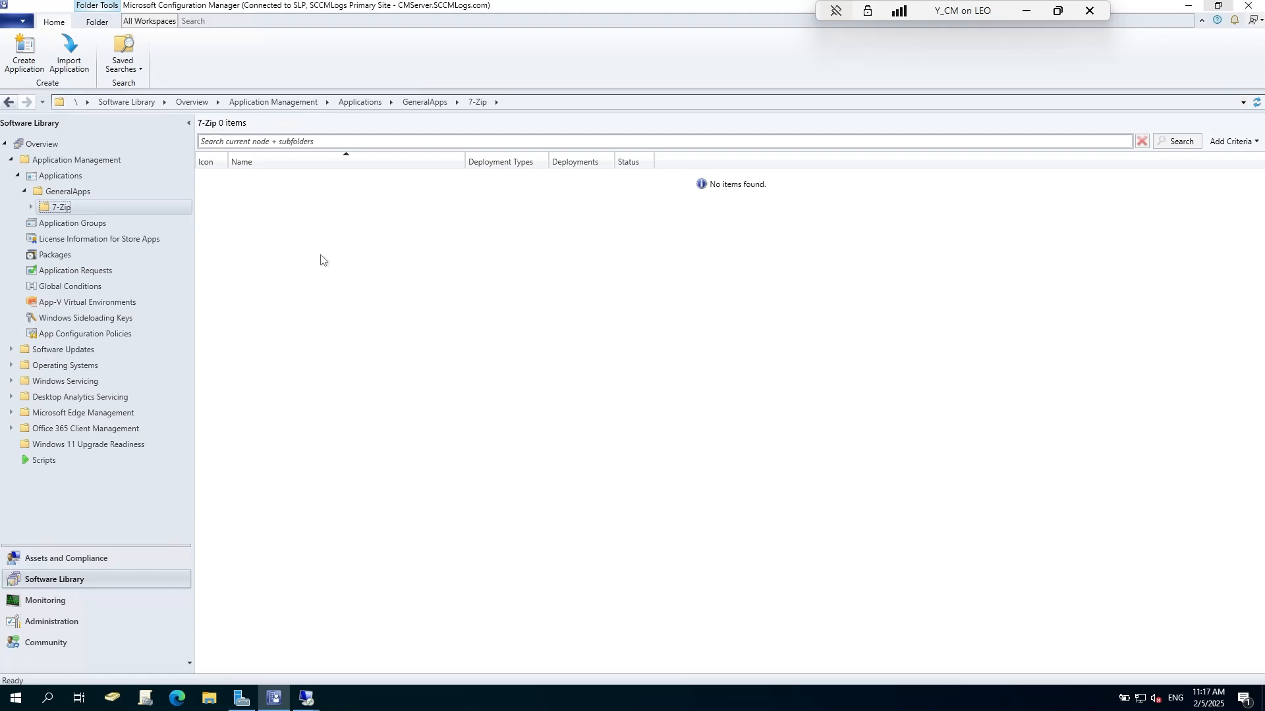
Step: Open the 24.09 folder under 7-Zip and start creating an application in it
click(30, 207)
click(81, 225)
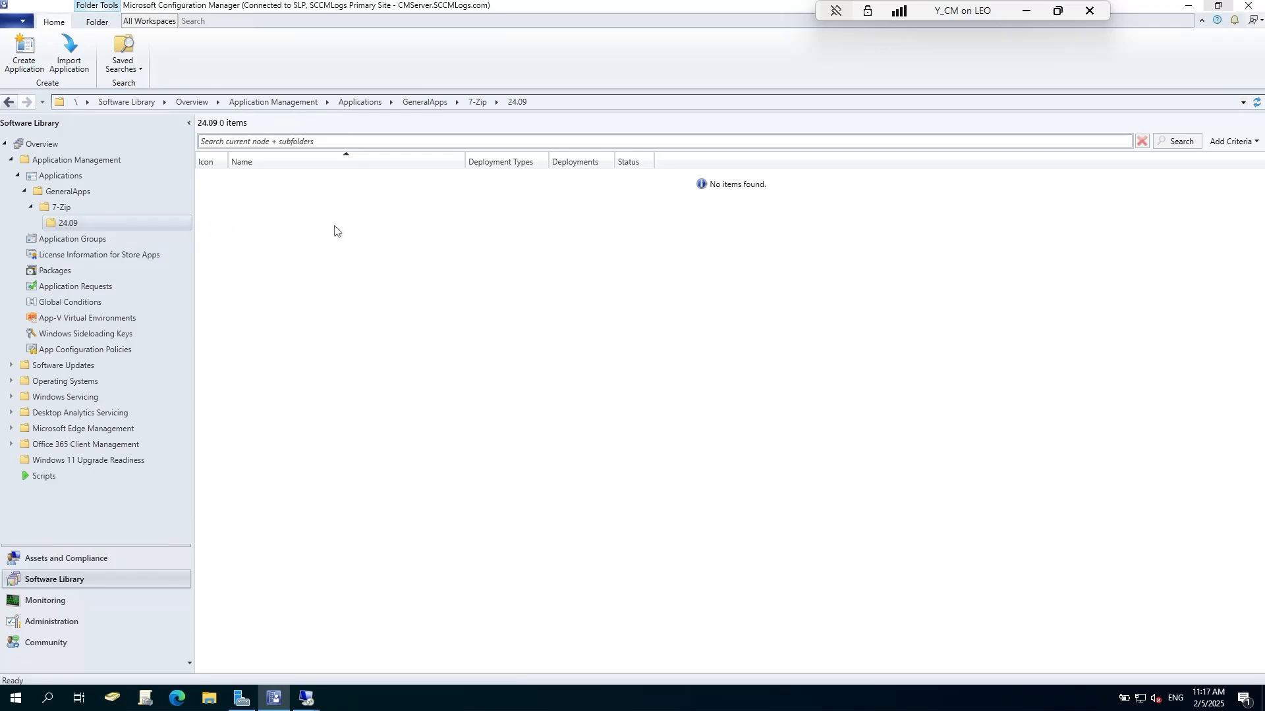
right_click(294, 214)
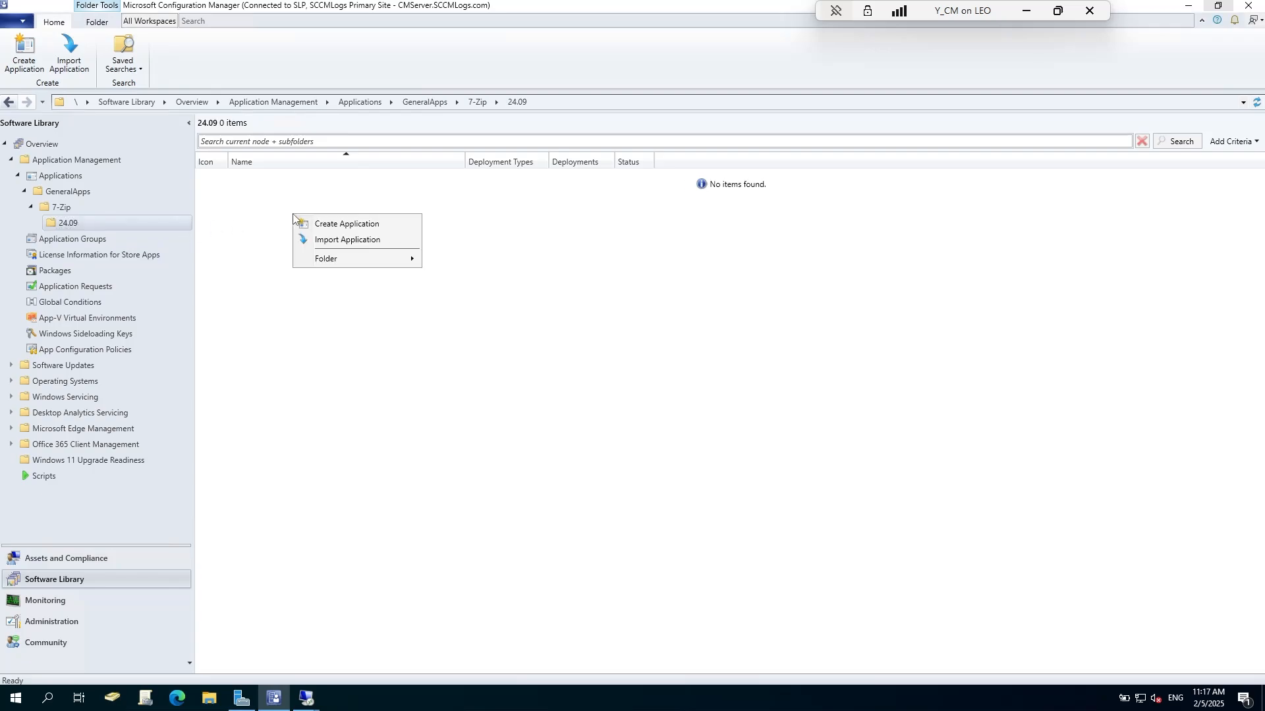
click(390, 223)
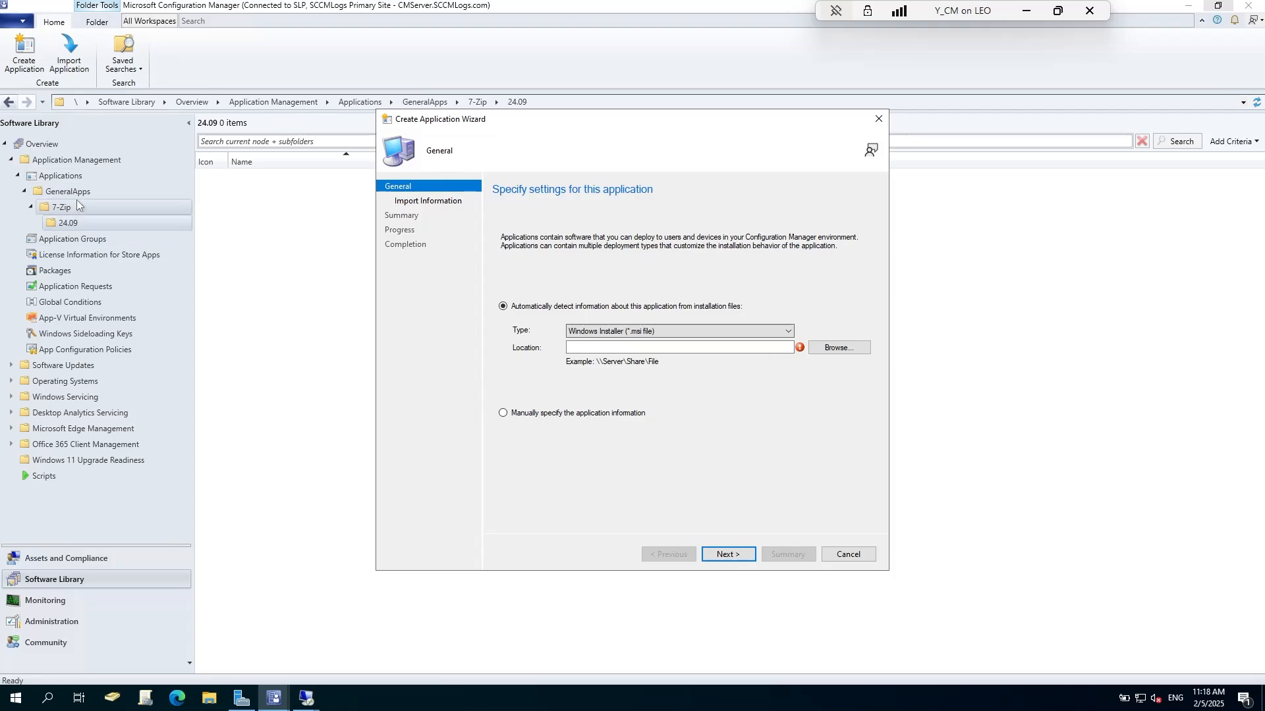
Step: Set the application's Windows Installer location to \\cmserver\SoftwareLibraryShare\Apps\7-zip\x64\MSI\24.09\7z2409-x64.msi and proceed to importing its information
click(838, 347)
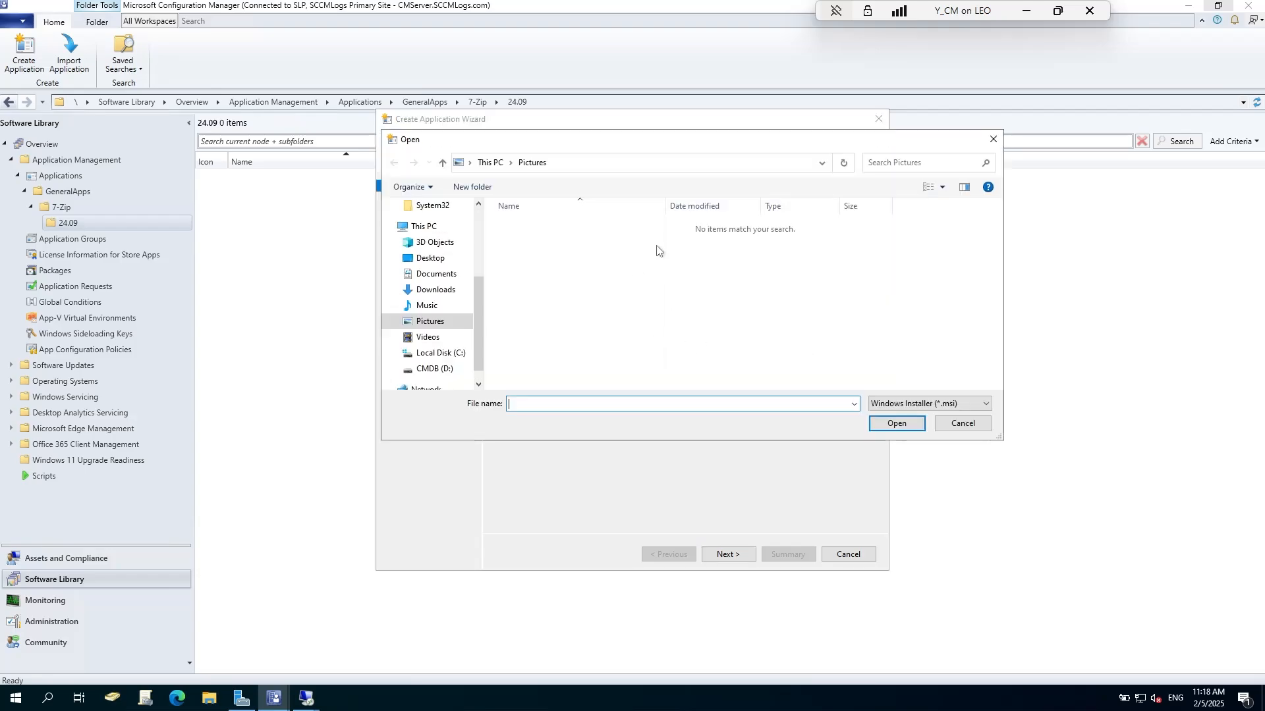
click(587, 166)
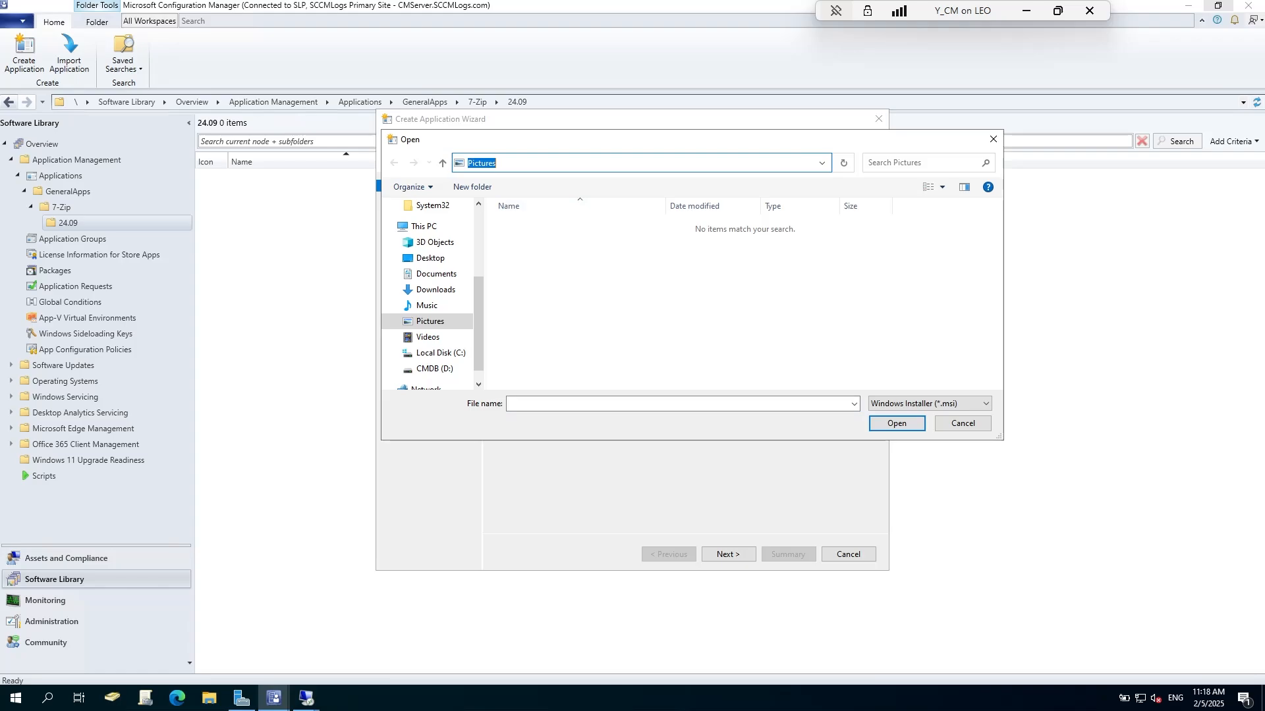
text(\\cmserver)
key(Return)
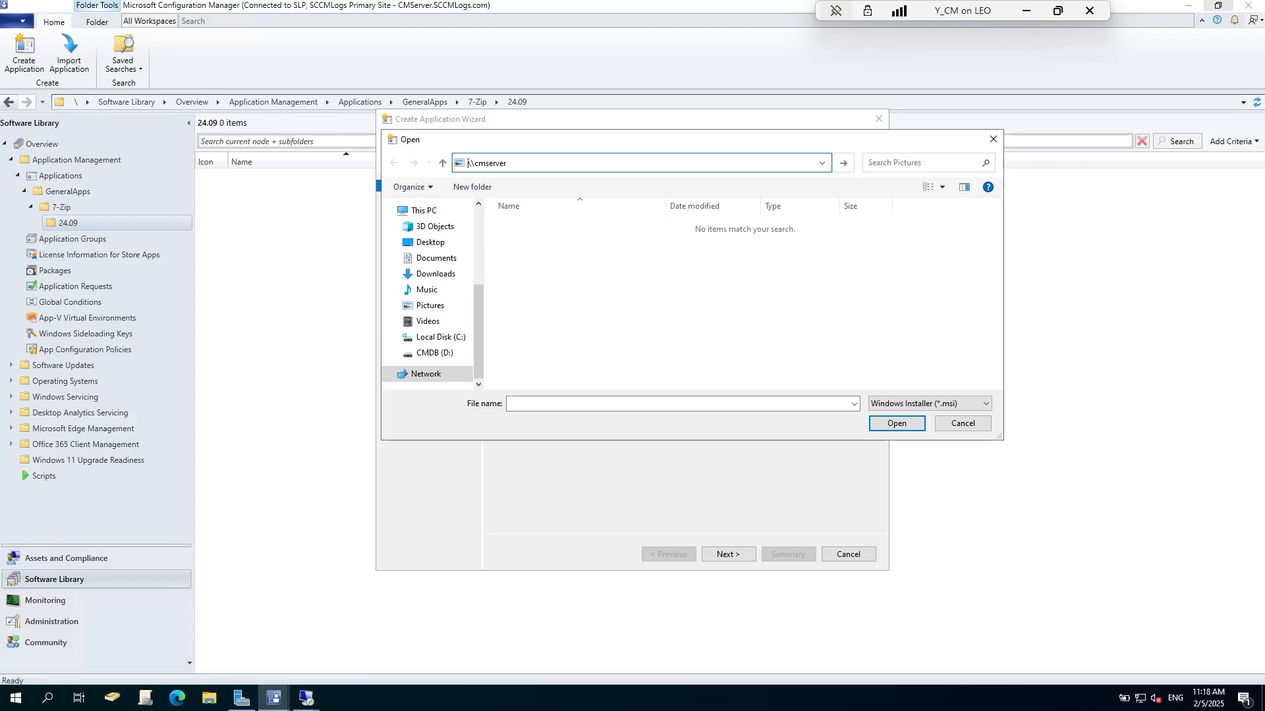
click(564, 294)
double_click(564, 293)
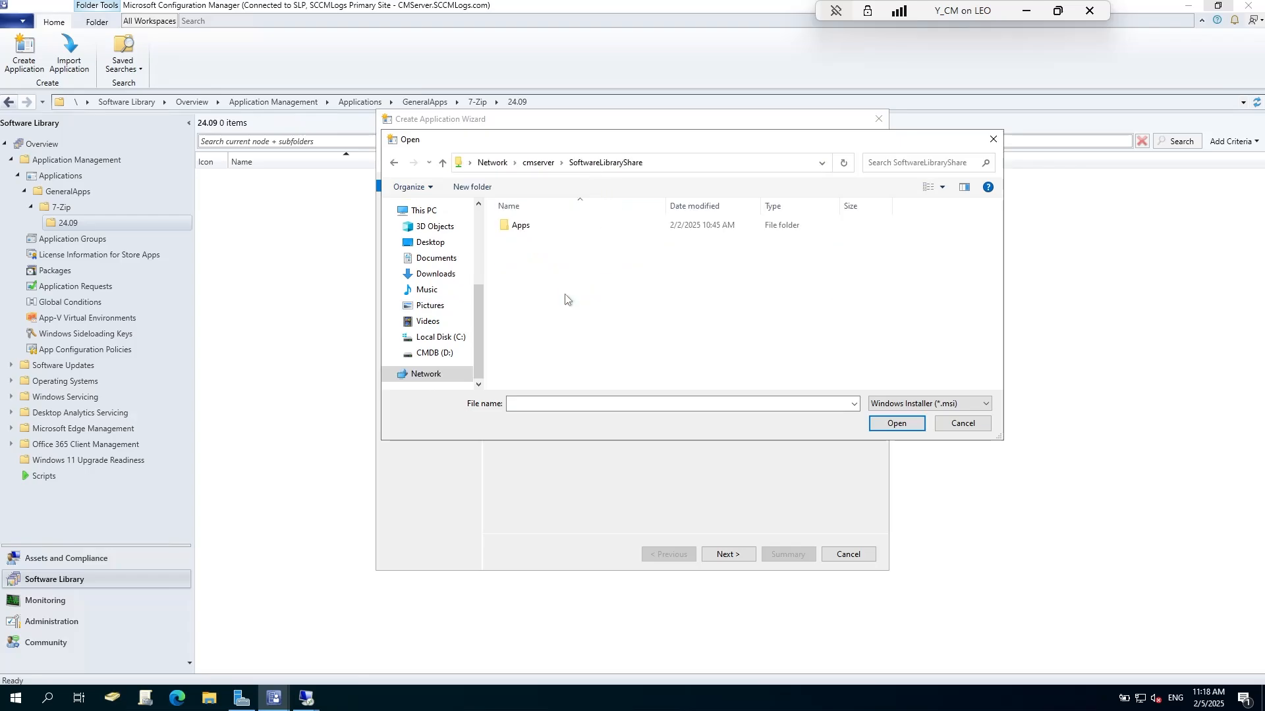
double_click(527, 226)
double_click(527, 226)
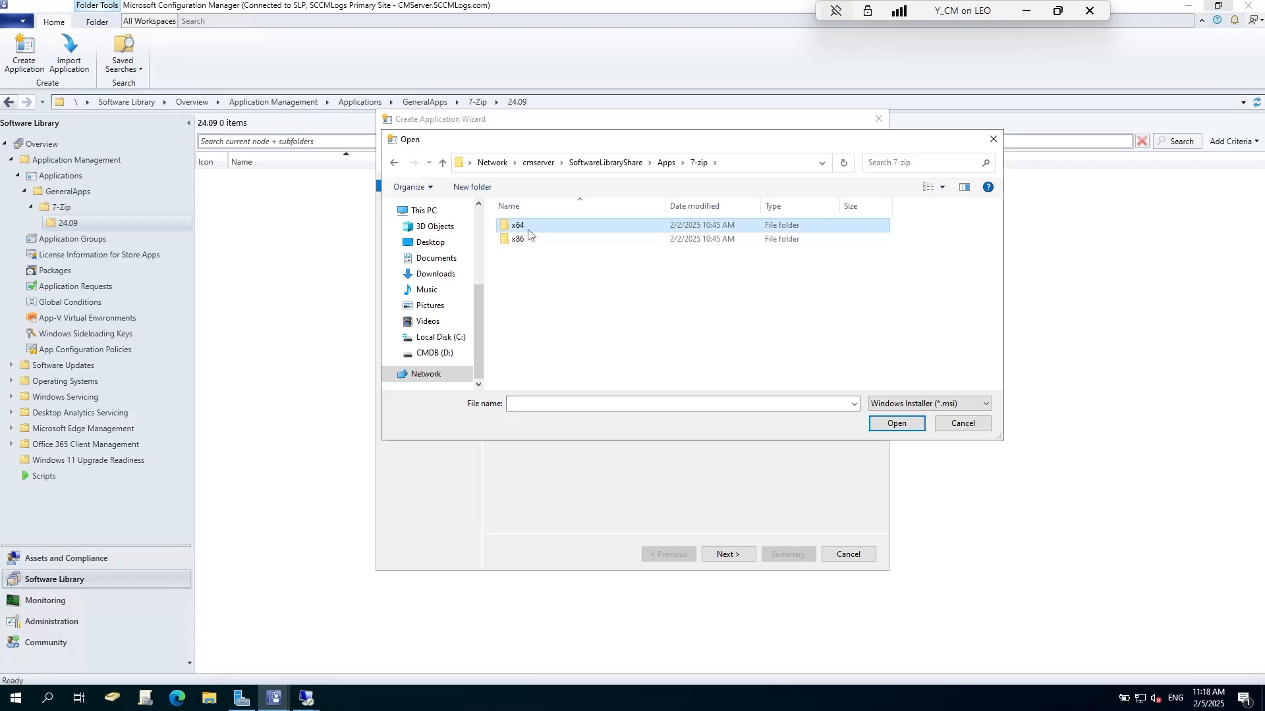
double_click(527, 226)
double_click(527, 239)
click(528, 226)
double_click(529, 226)
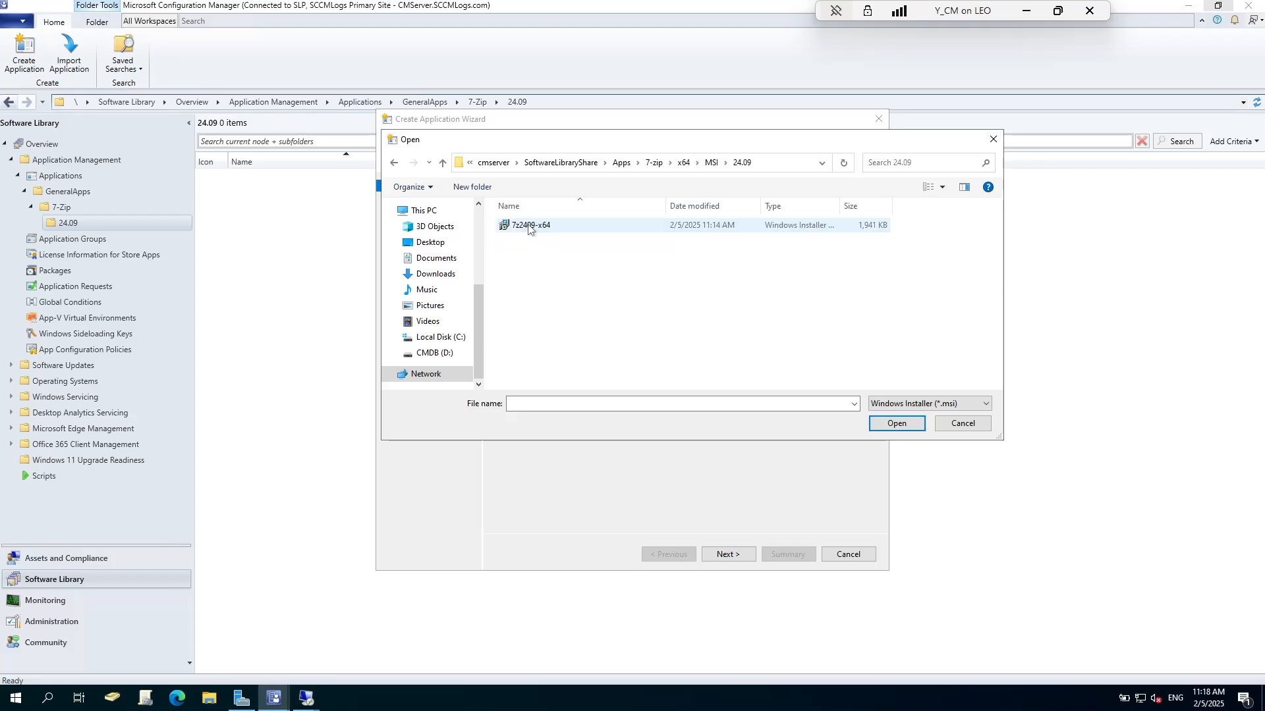
double_click(531, 223)
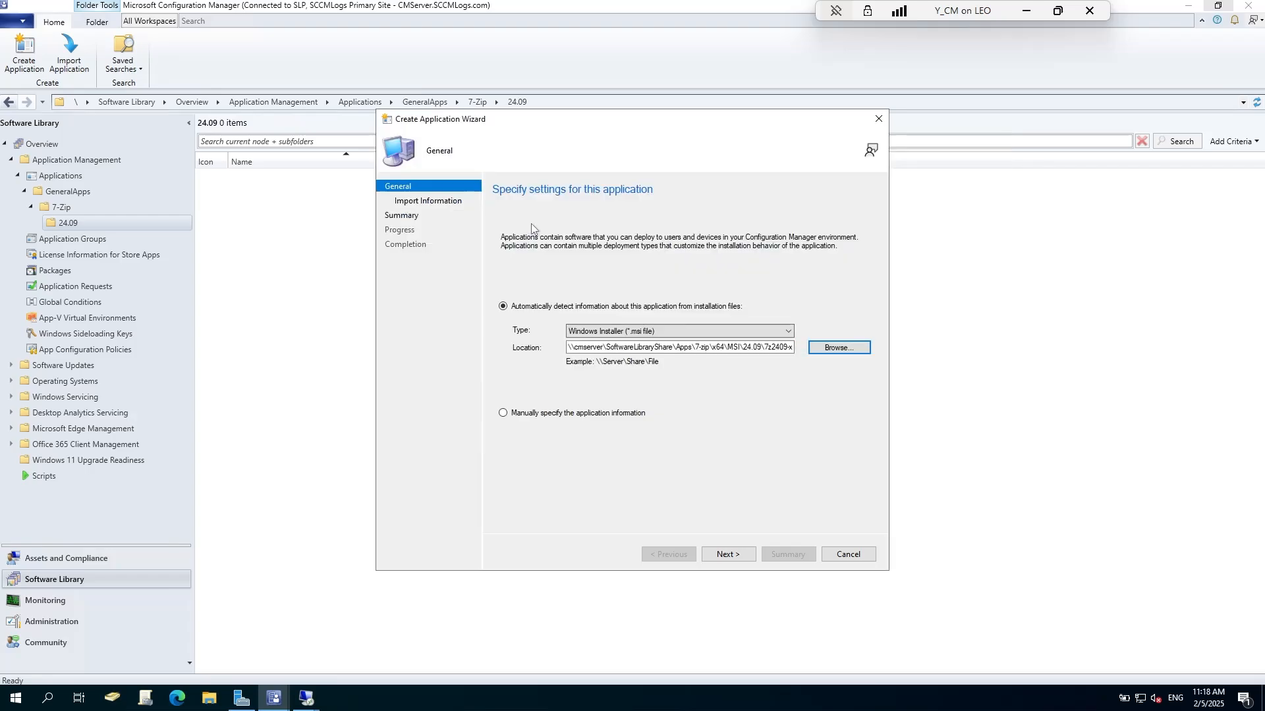
click(724, 553)
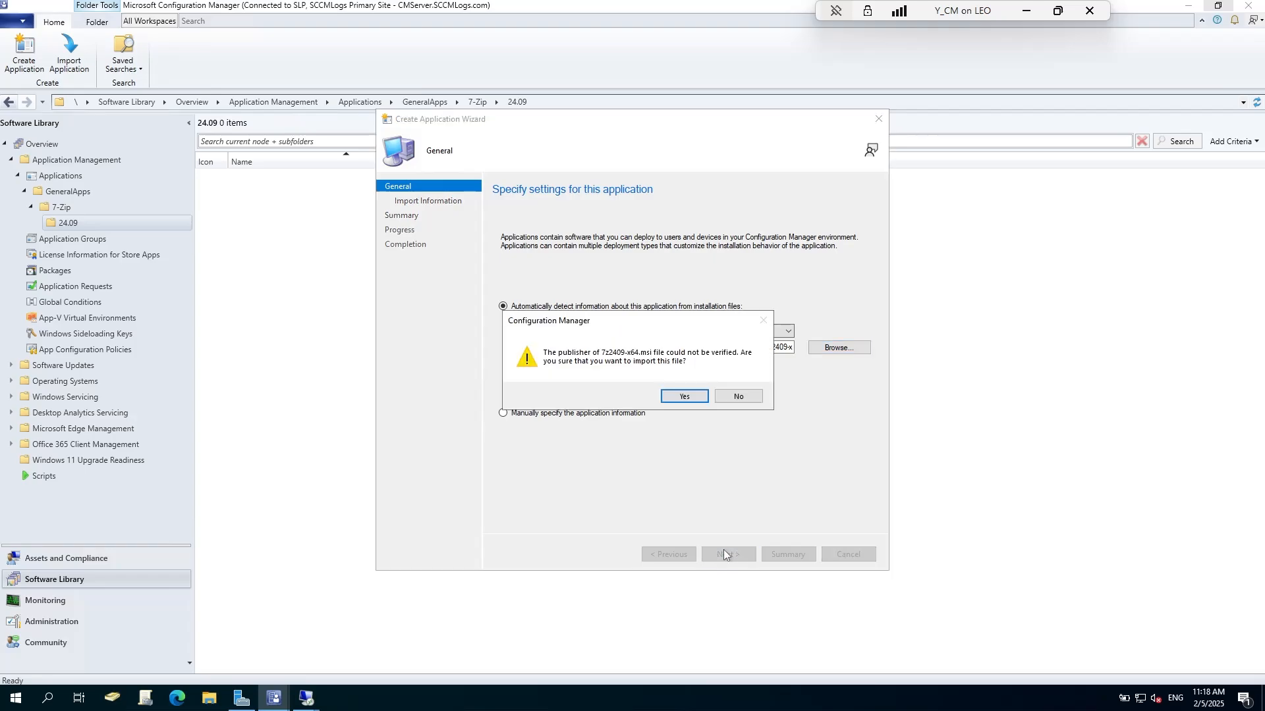
Step: Import the unverified 7z2409-x64.msi file's information and set the application's install behavior to Install for system
click(684, 397)
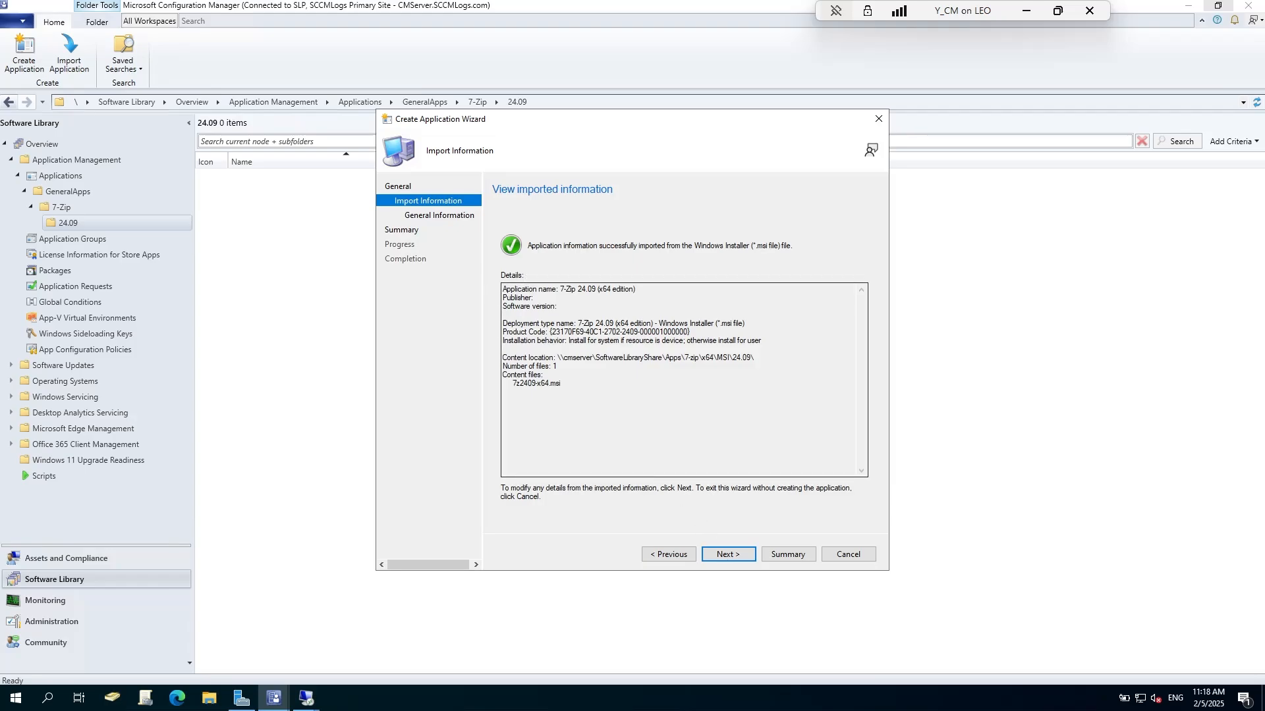
click(726, 555)
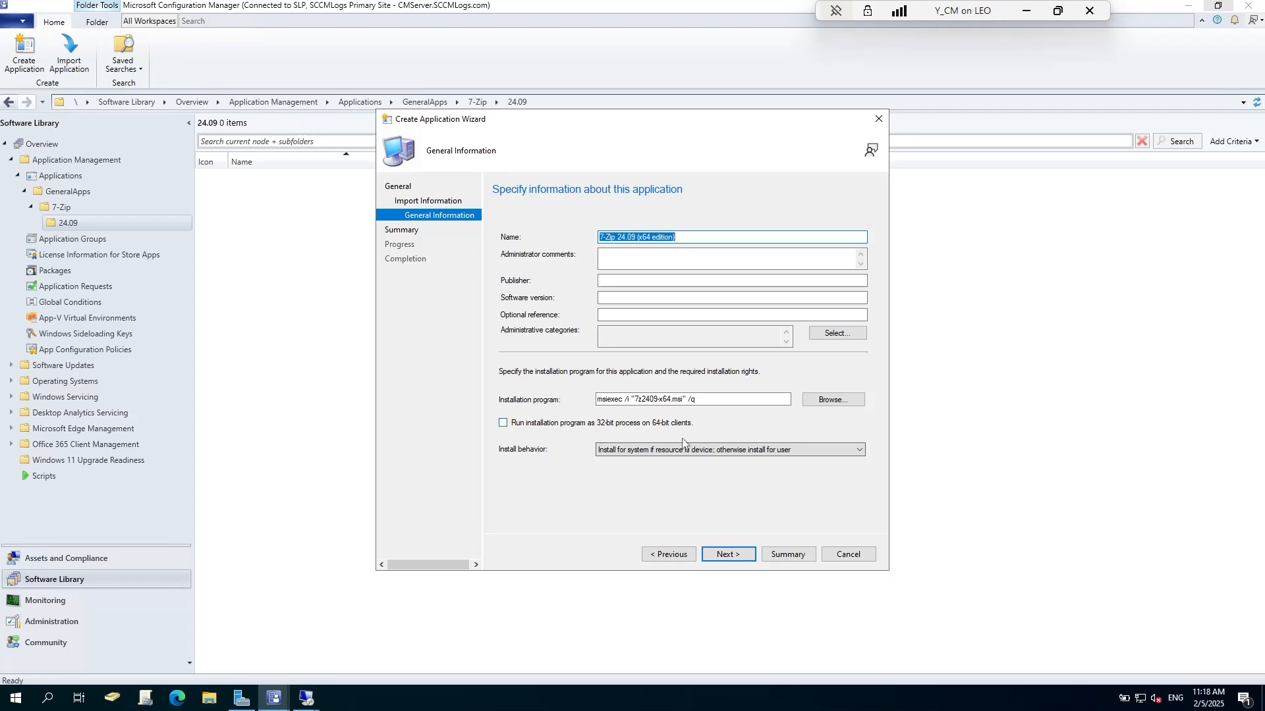
click(647, 452)
click(647, 468)
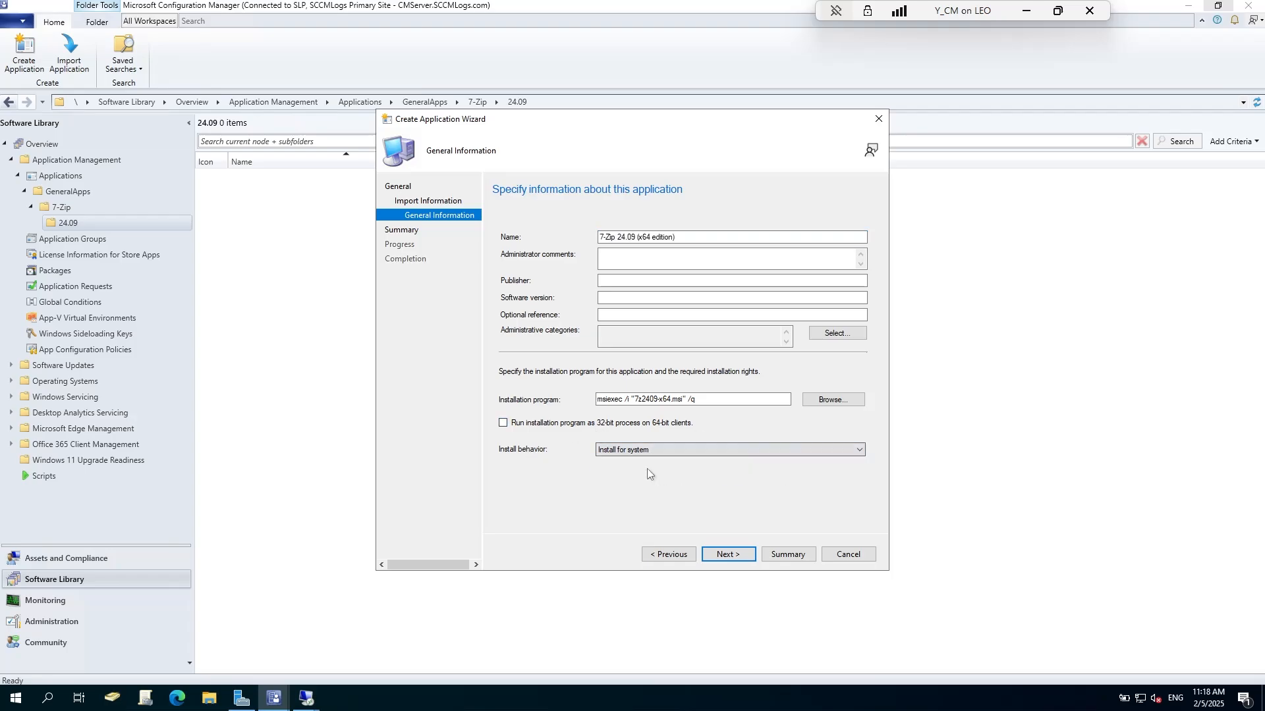
Step: Shorten the application name to 7-Zip 24.09 by removing the x64 edition suffix
click(702, 236)
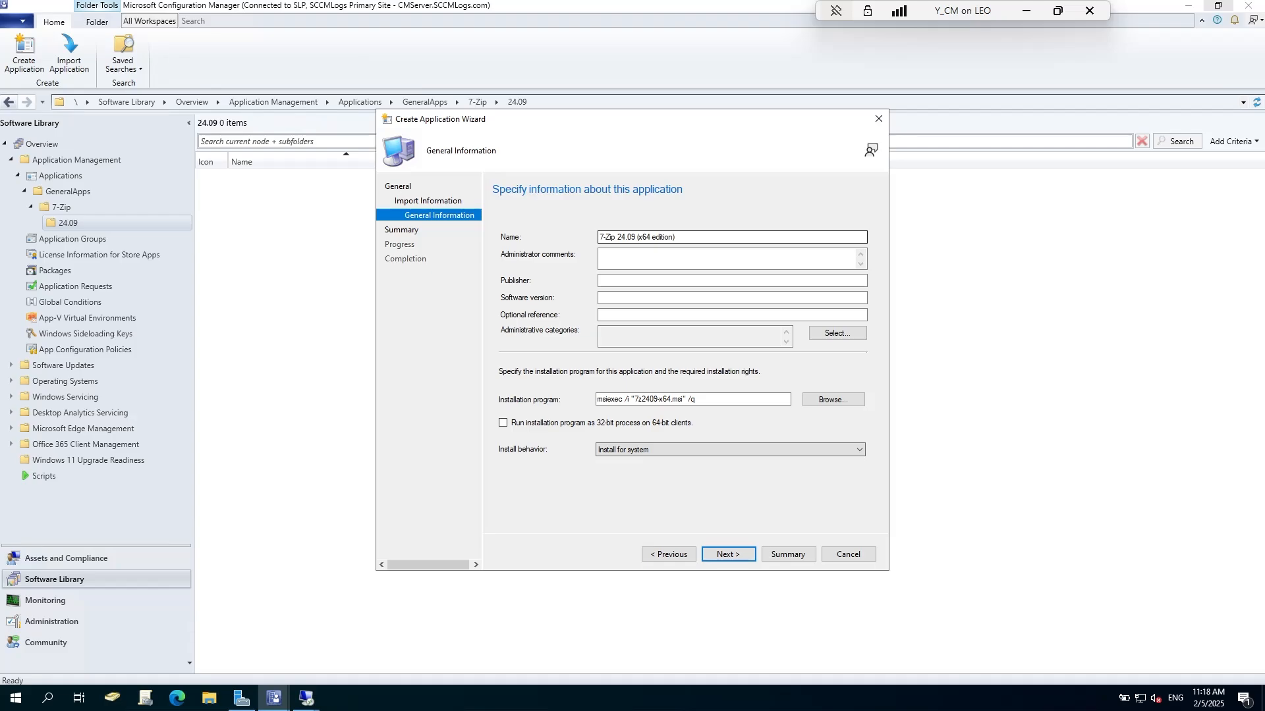
drag(636, 237, 676, 237)
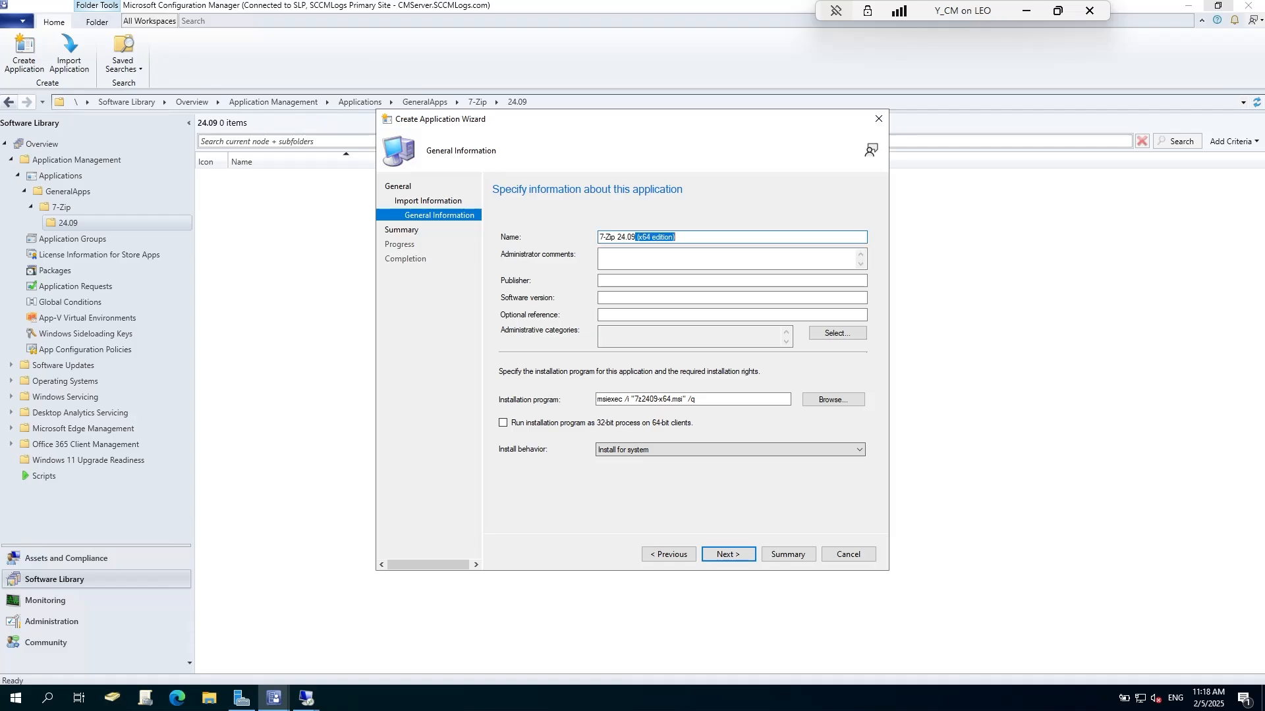
key(BackSpace)
click(616, 238)
Step: Leave the administrator comments empty and begin the publisher entry with only the 7-Zip author's first name
click(625, 258)
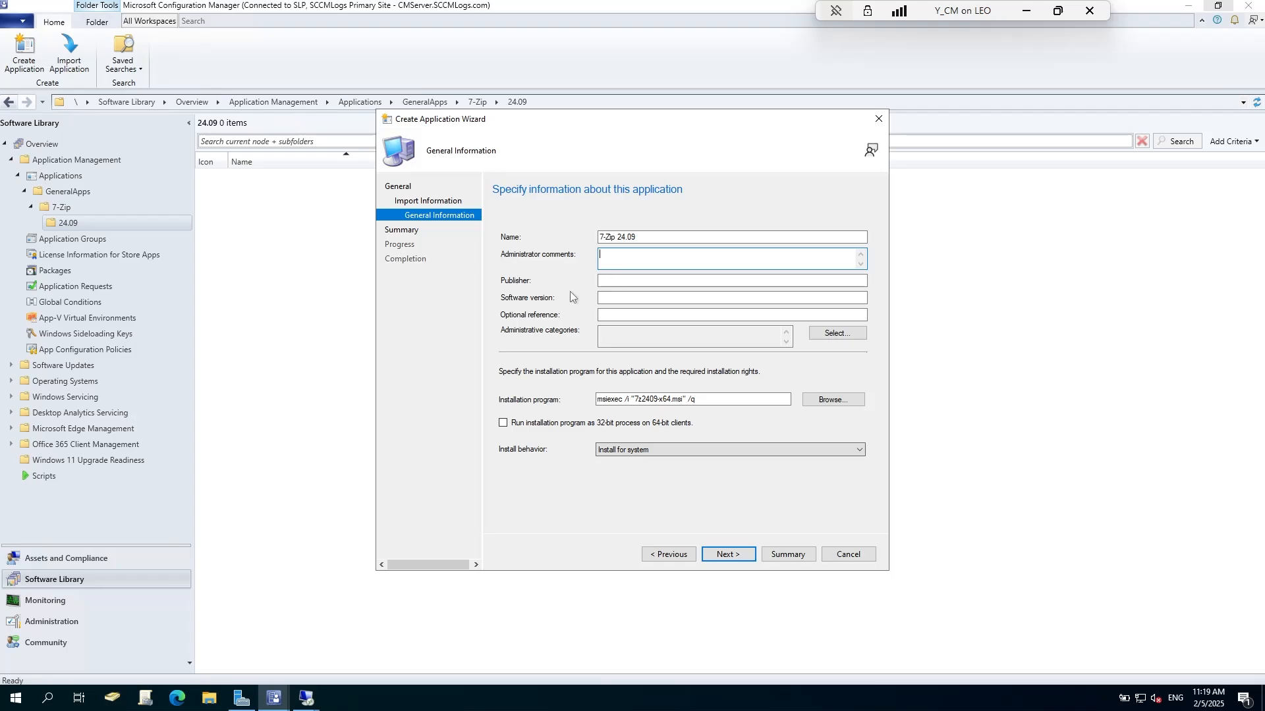
key(Tab)
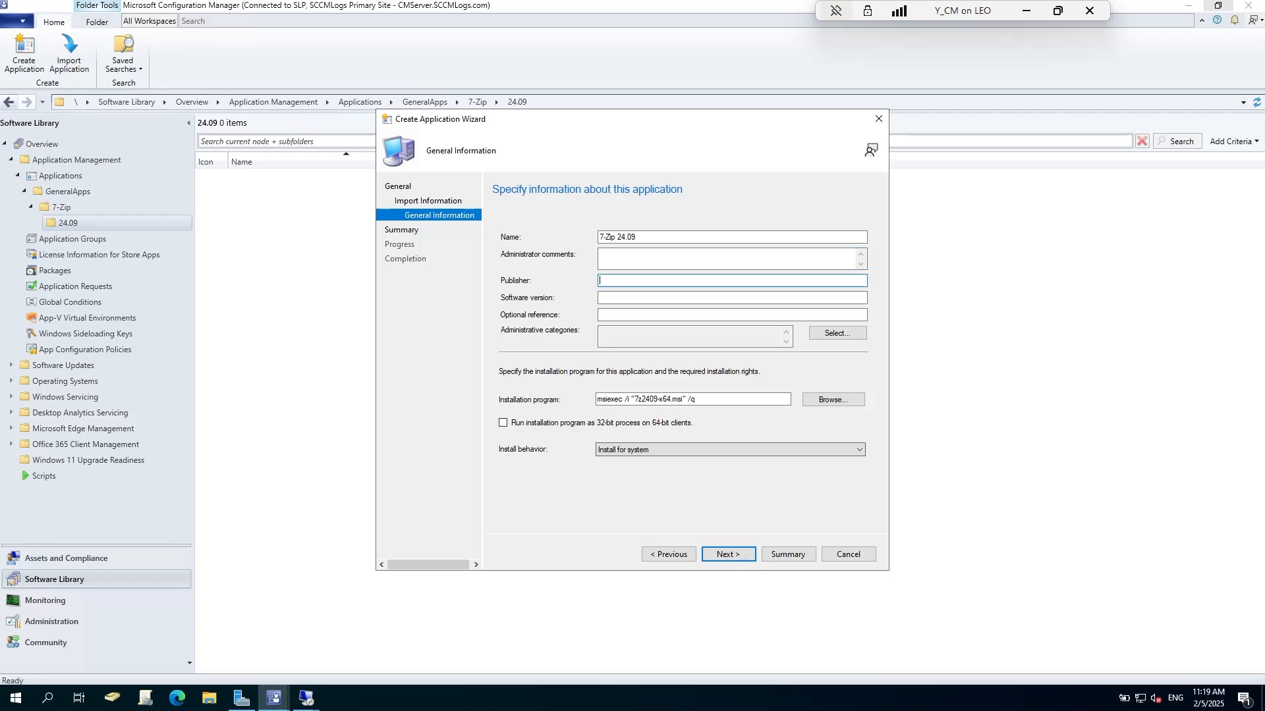
text(Igor Pavlov)
key(BackSpace)
key(BackSpace)
key(BackSpace)
key(BackSpace)
key(BackSpace)
Step: Check the copyright holder in the file details of the 7z2409-x64 application in the Downloads folder
click(208, 699)
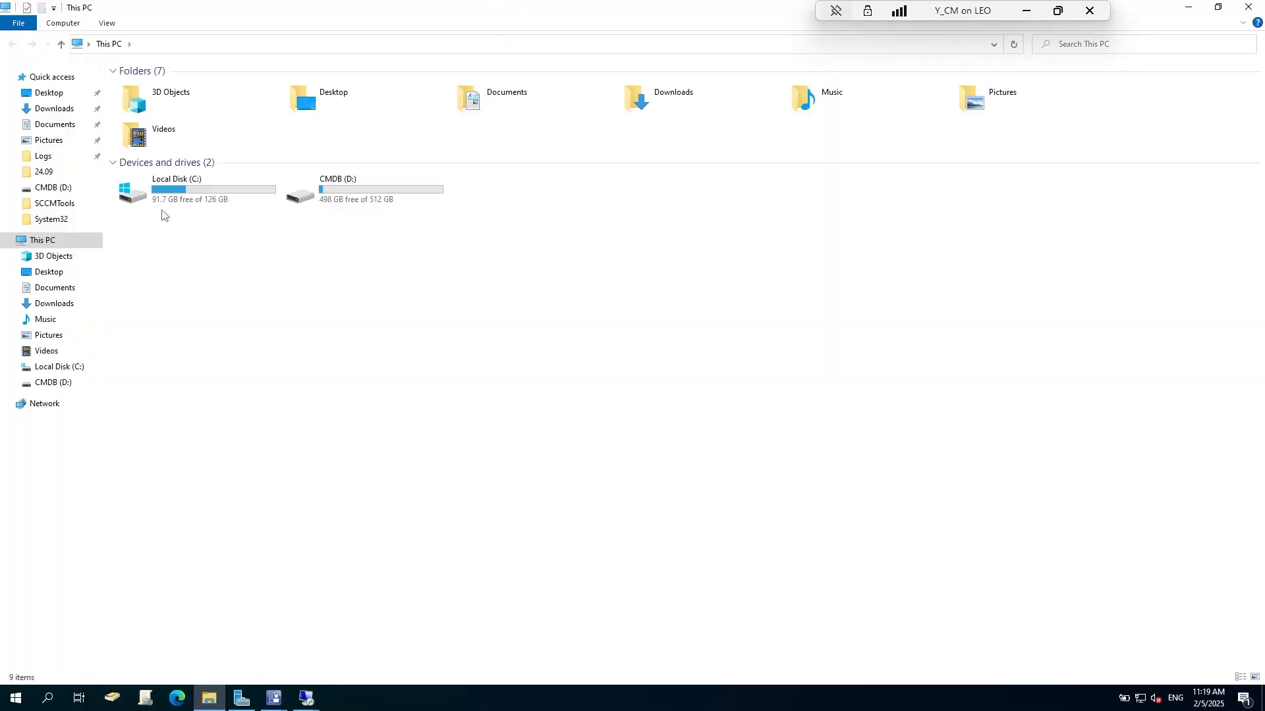
click(54, 108)
right_click(153, 105)
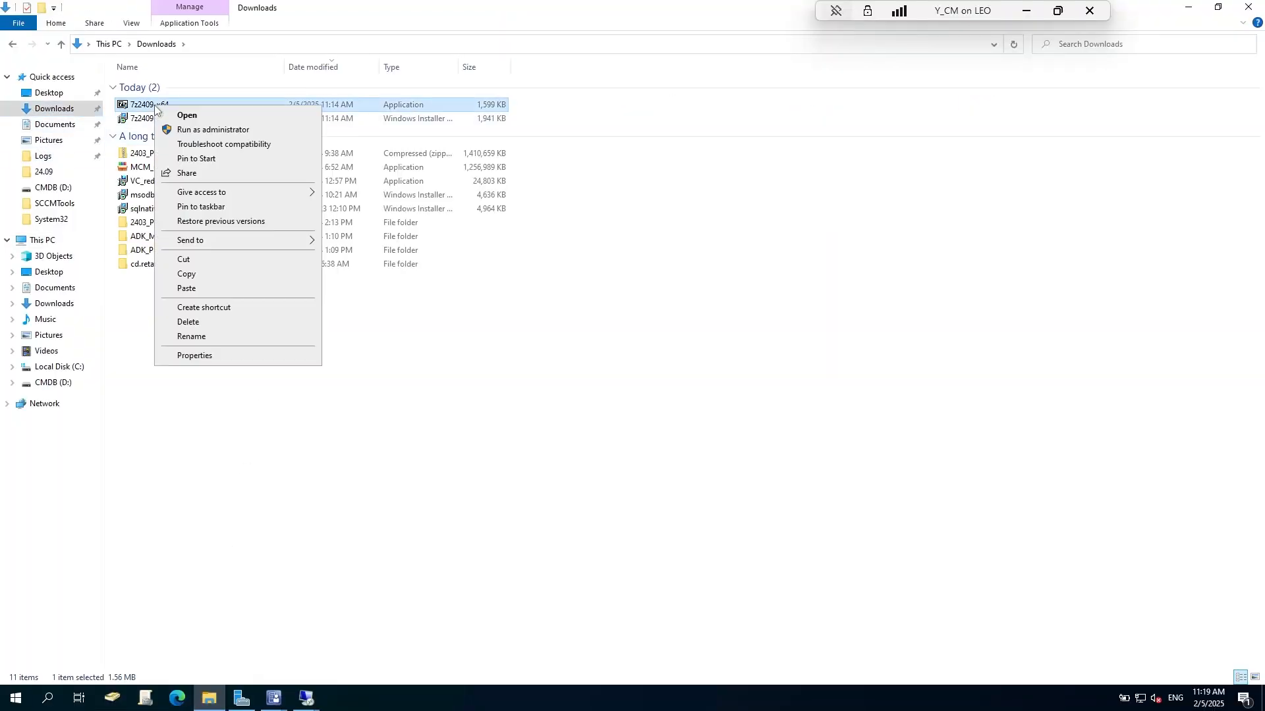
click(191, 357)
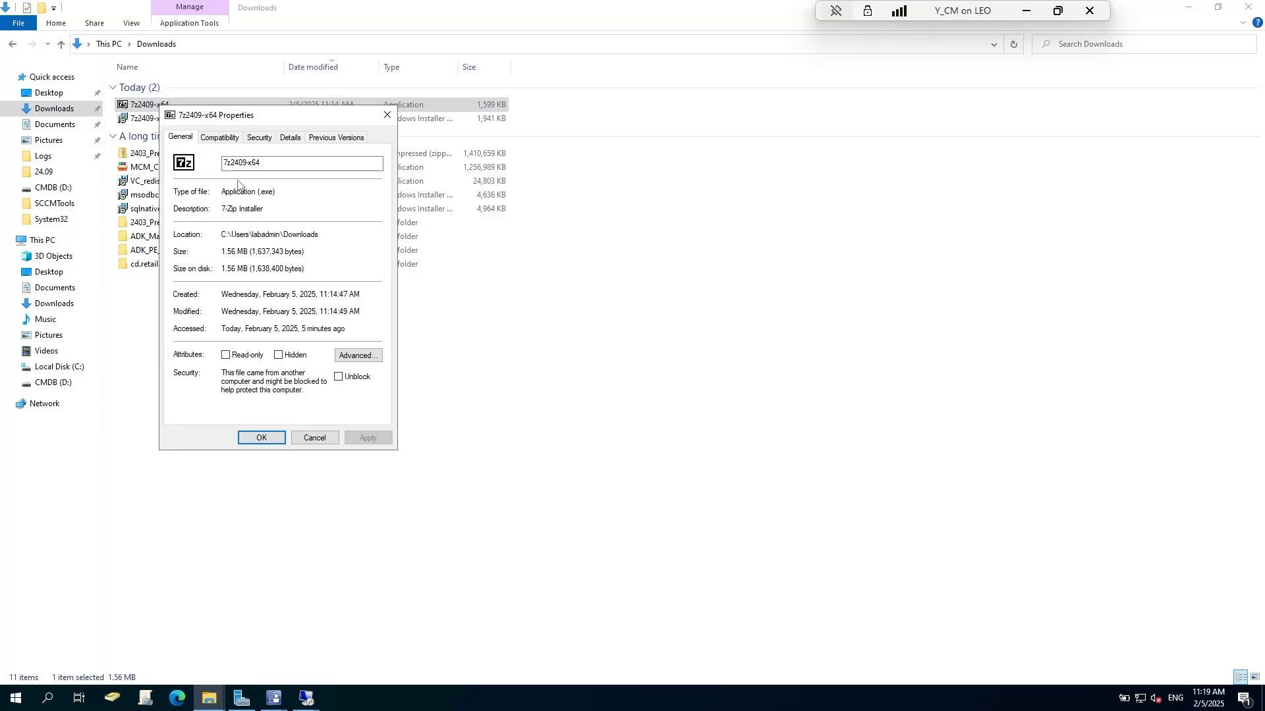
click(259, 137)
click(288, 138)
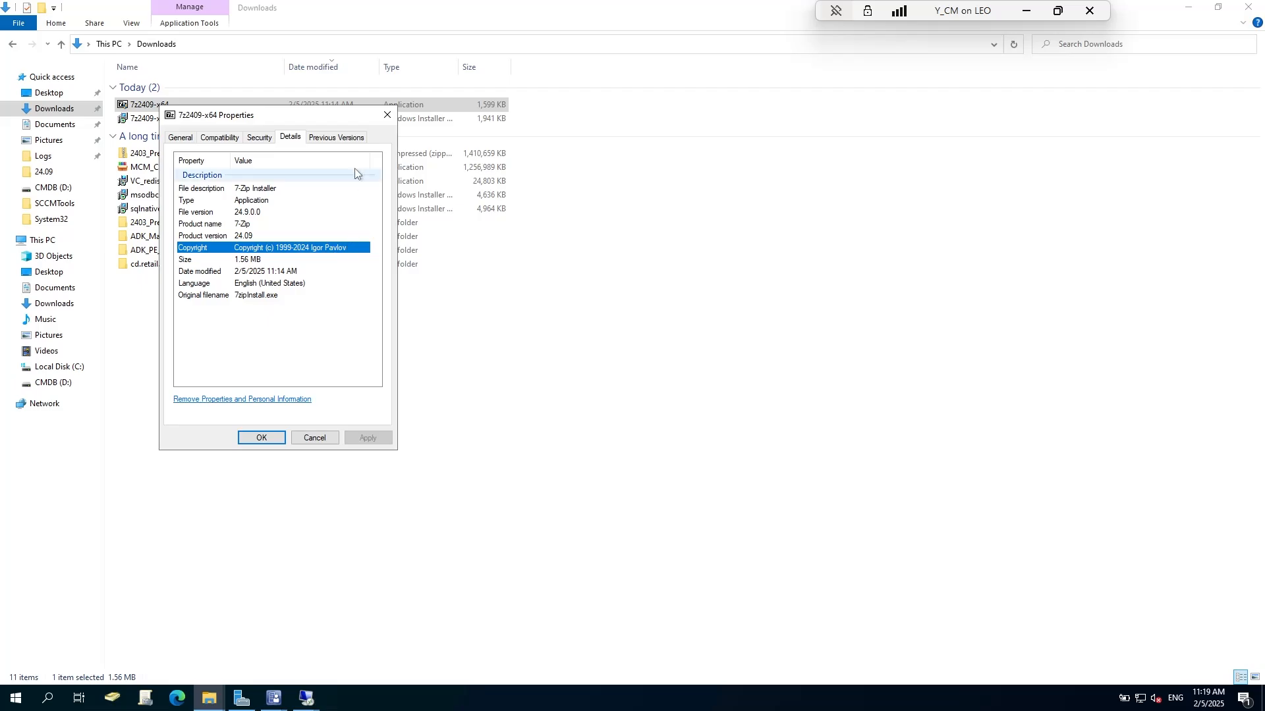
click(387, 114)
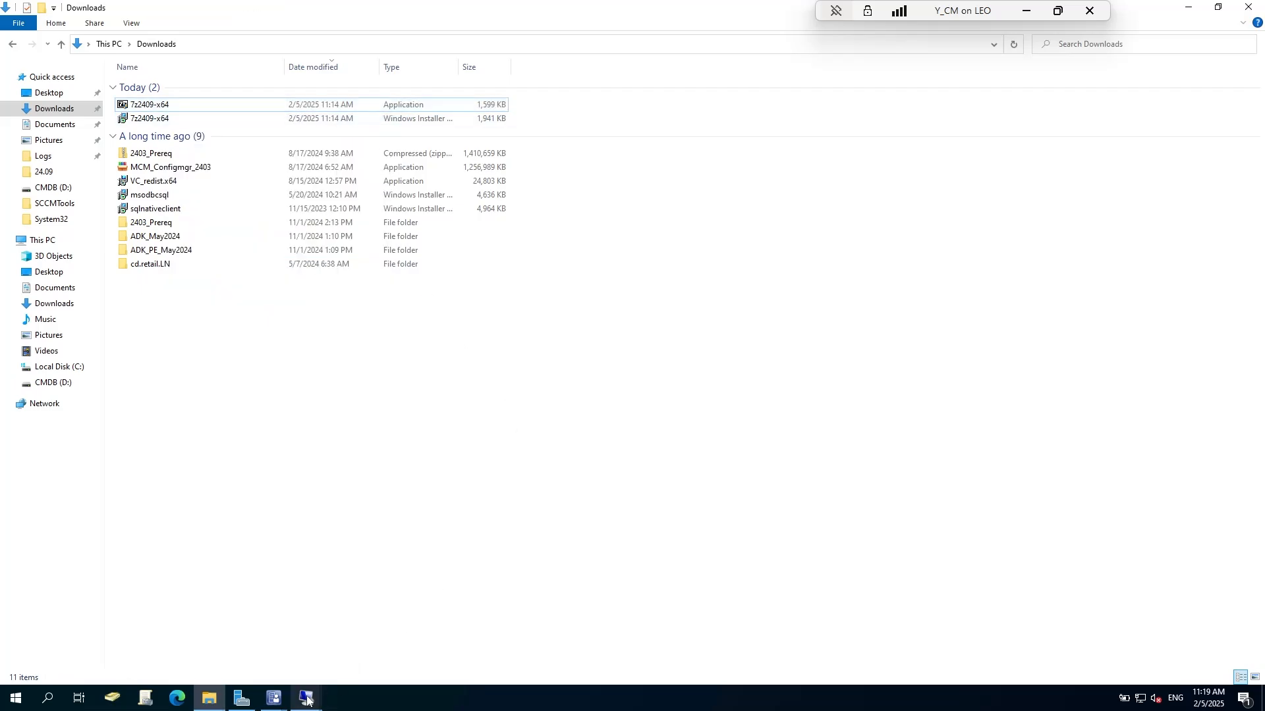
Step: Return to the Create Application Wizard, complete the publisher with the copyright holder's surname and set the software version to 24.09
mouse_move(275, 698)
click(334, 643)
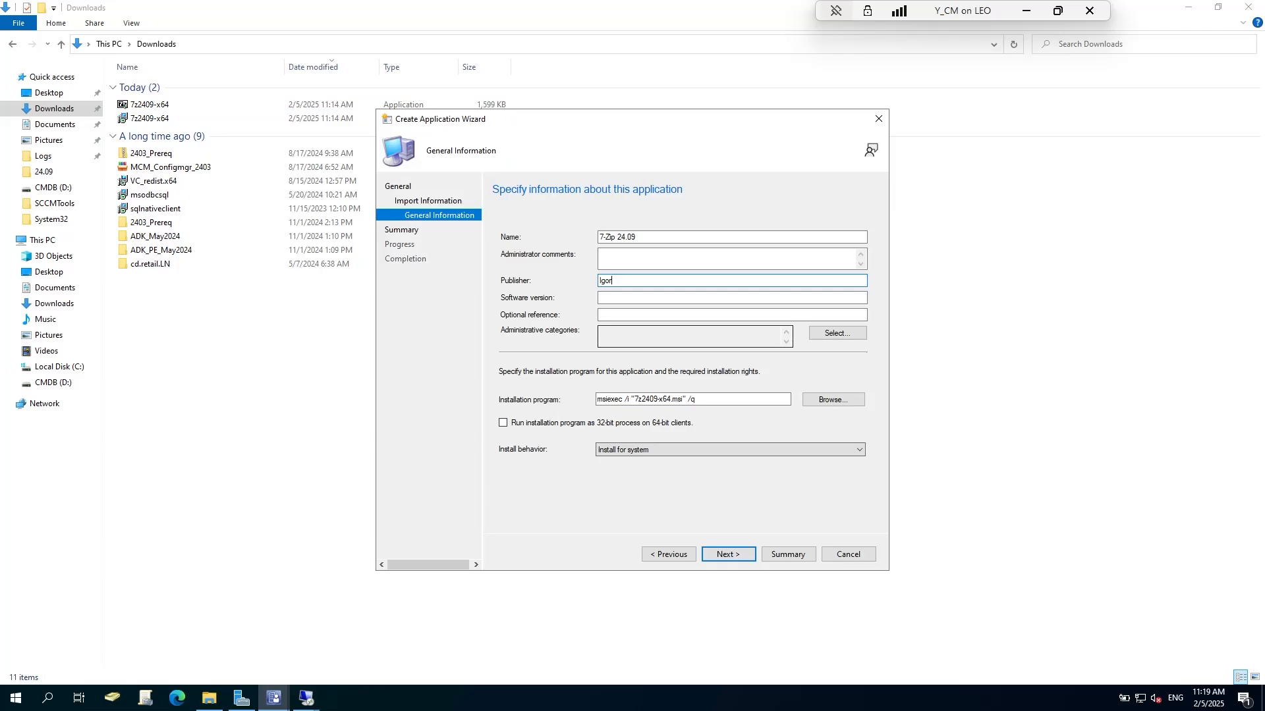
text(Pa)
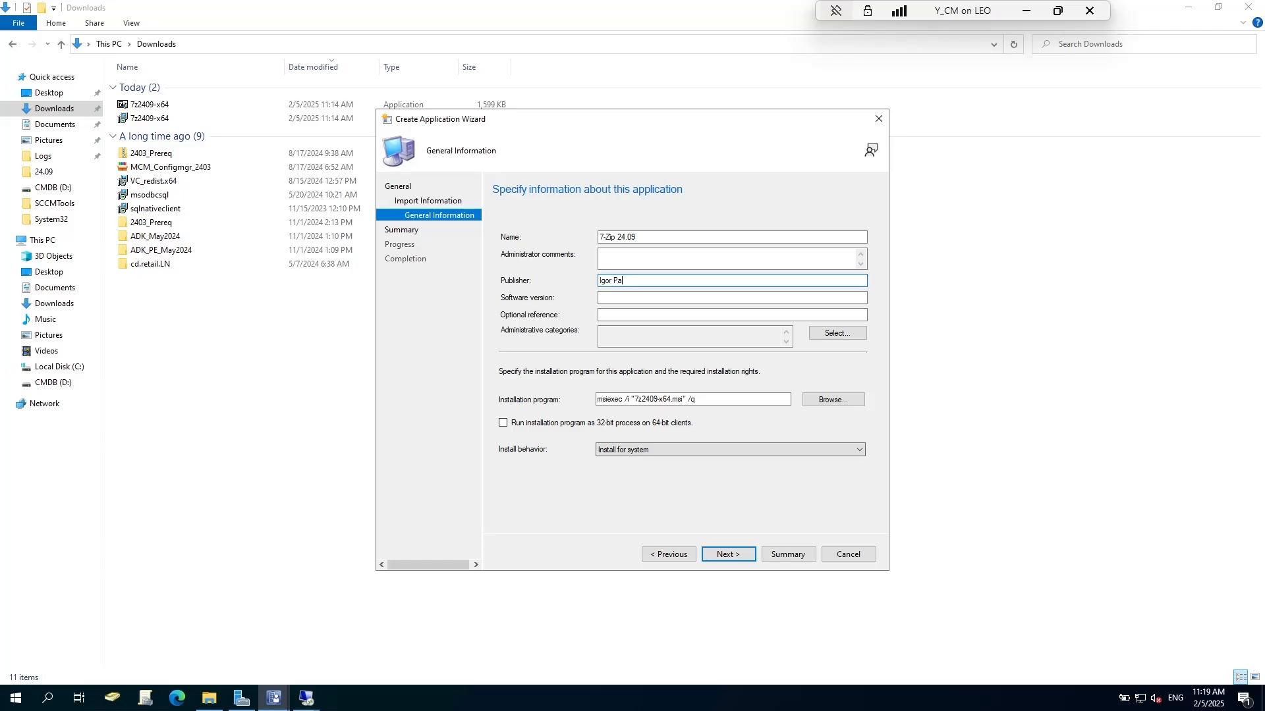
text(vlov)
key(Tab)
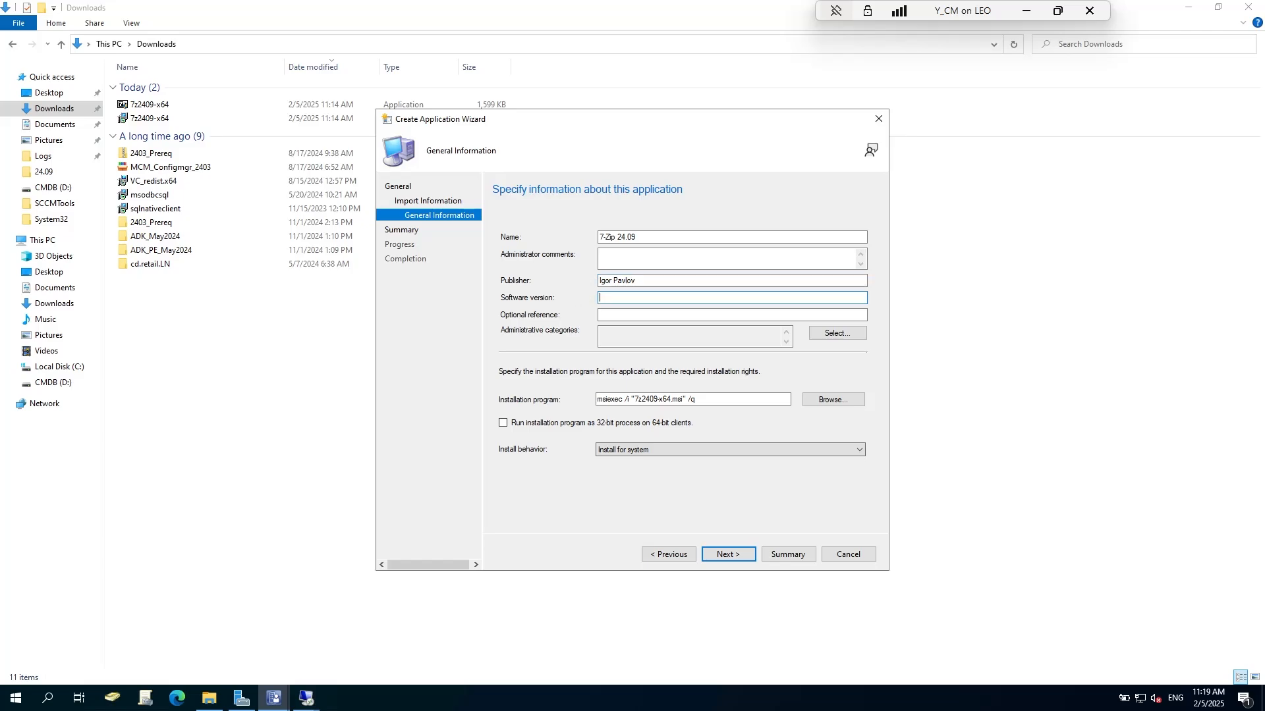
text(24.09)
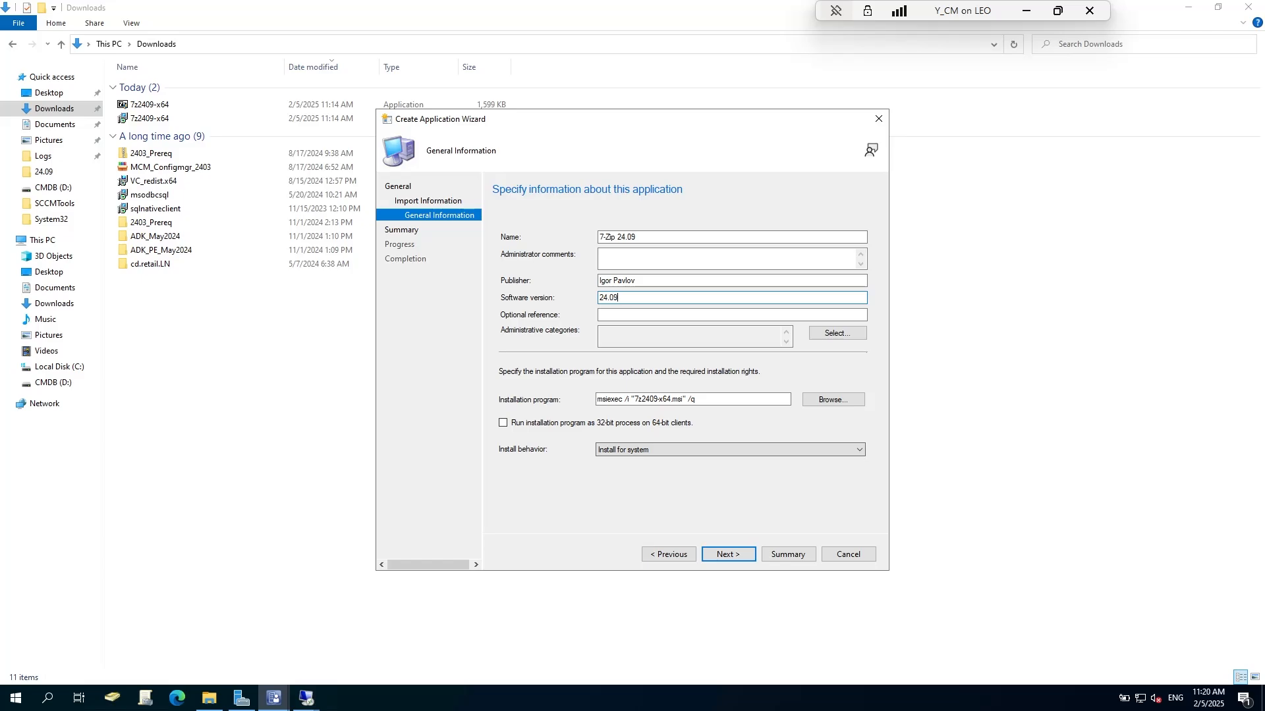
Step: Keep Install for system as the install behavior, leave the msiexec installation program as is and continue to the summary
click(639, 451)
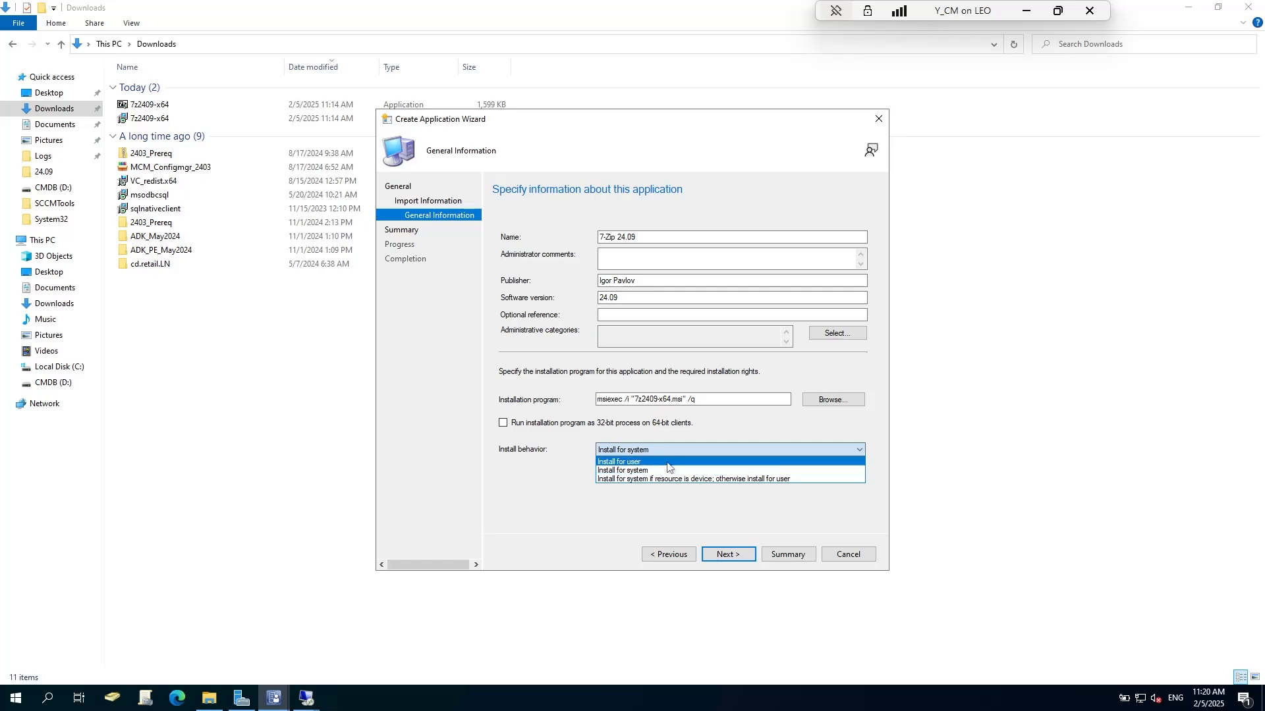
click(630, 472)
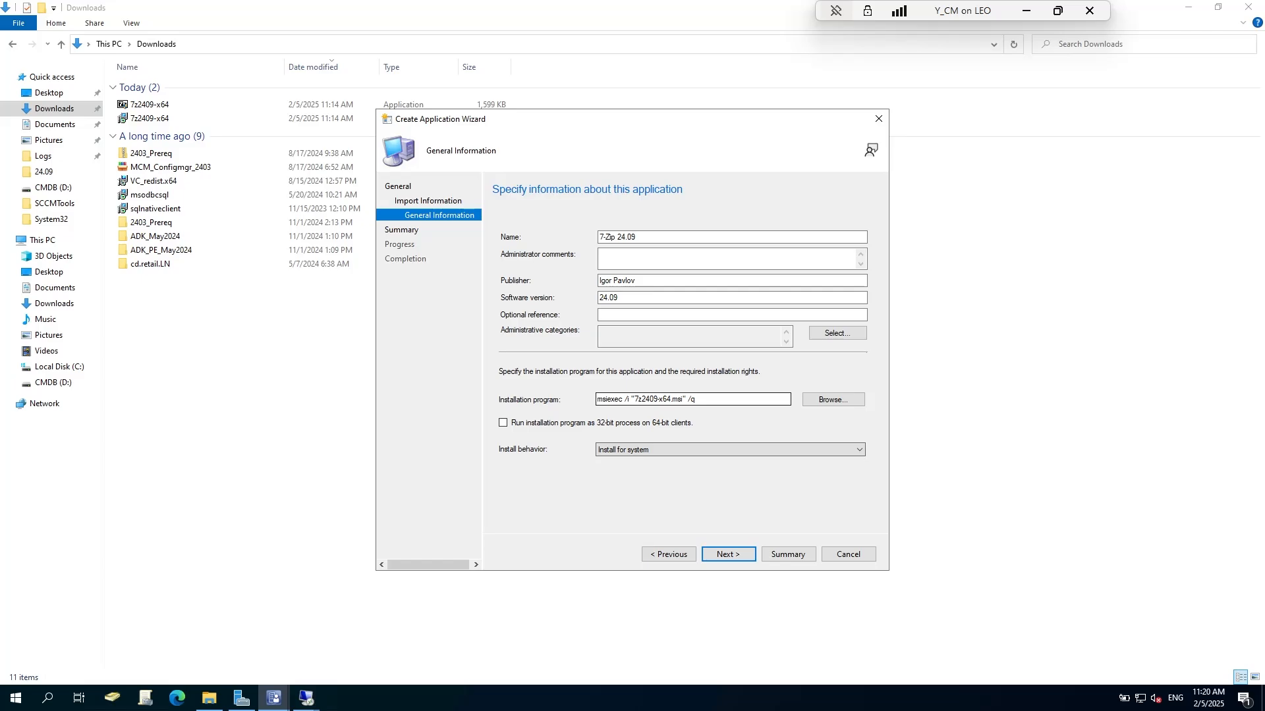
drag(706, 400, 597, 399)
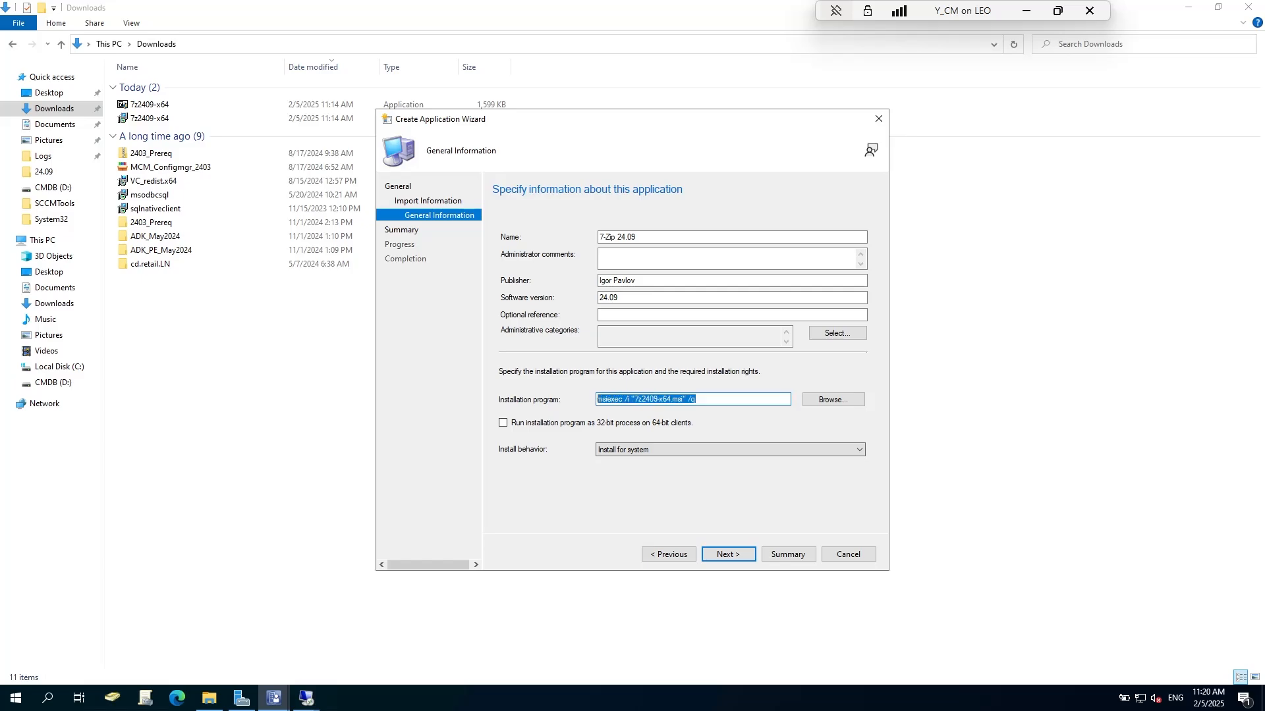
click(606, 399)
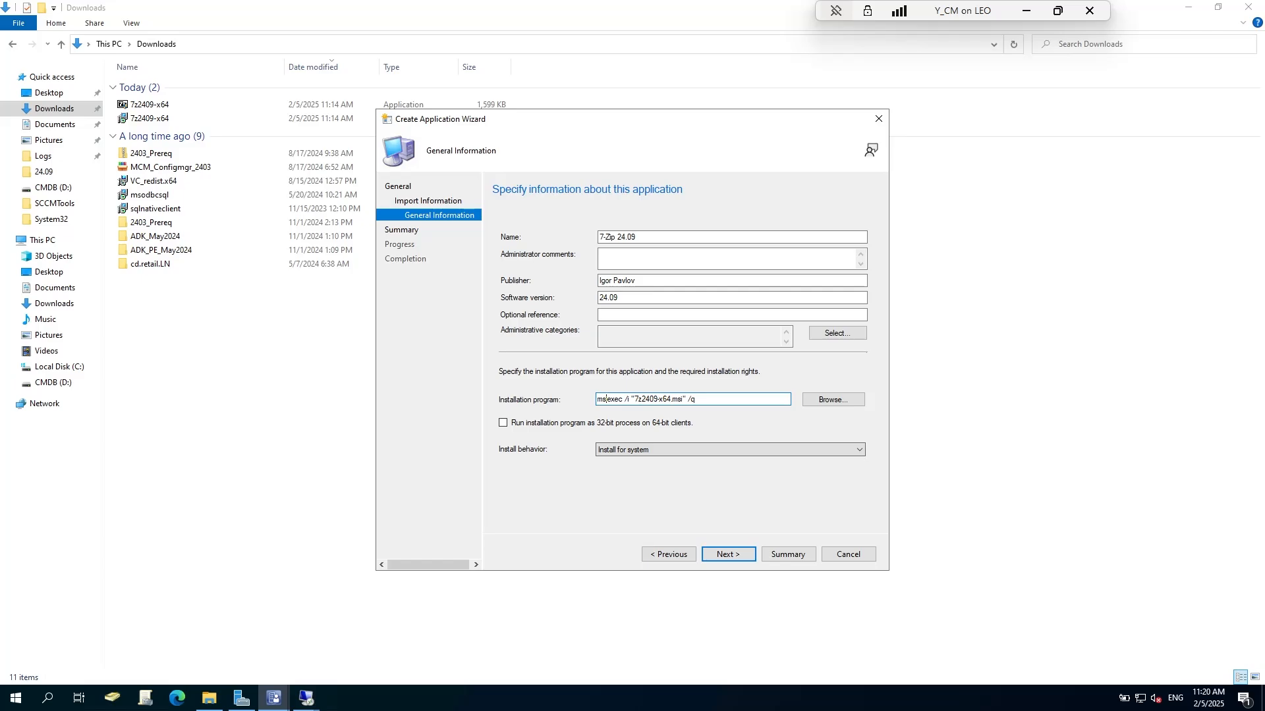
click(727, 554)
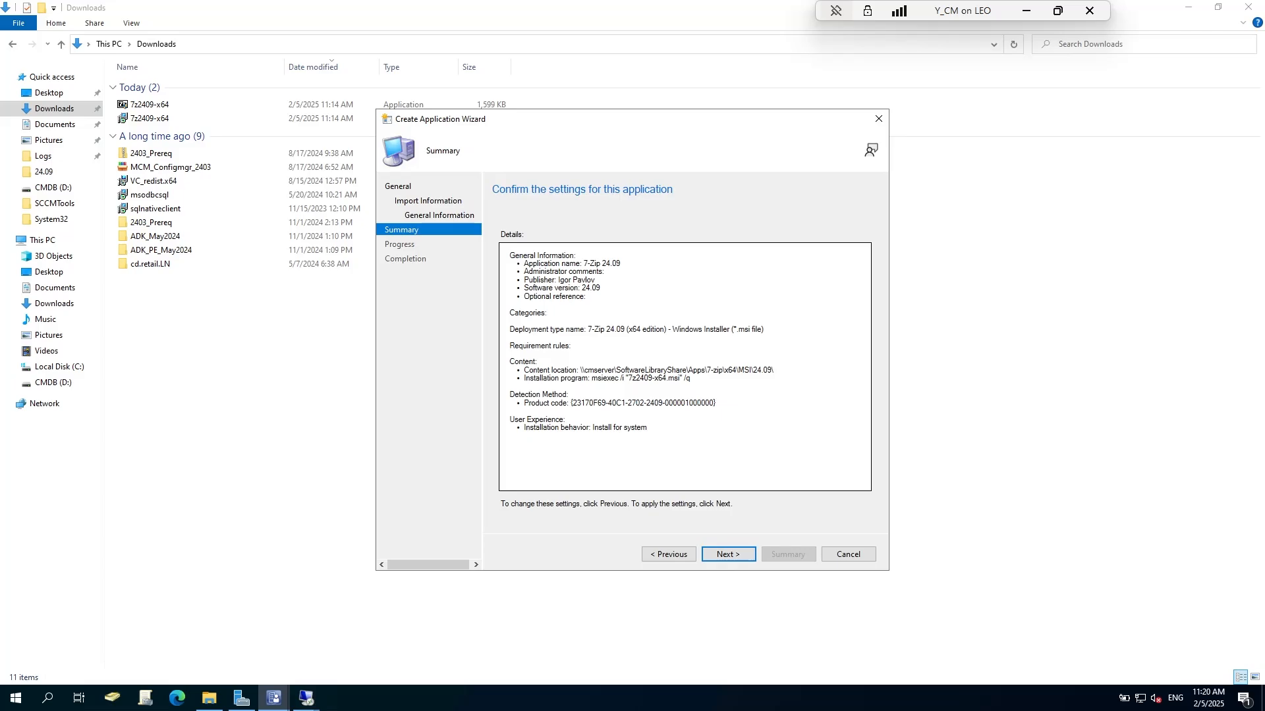
Step: Review the settings summary, then create the 7-Zip 24.09 application and close the wizard
drag(510, 256, 652, 436)
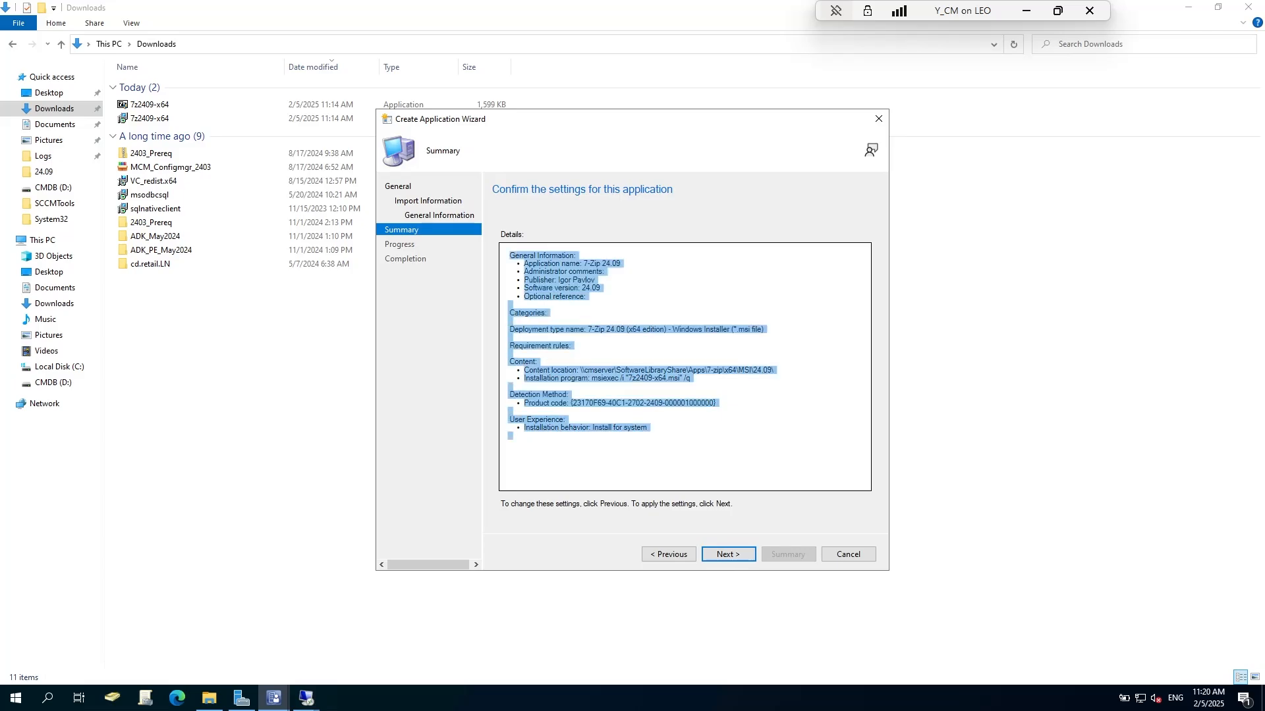
click(698, 454)
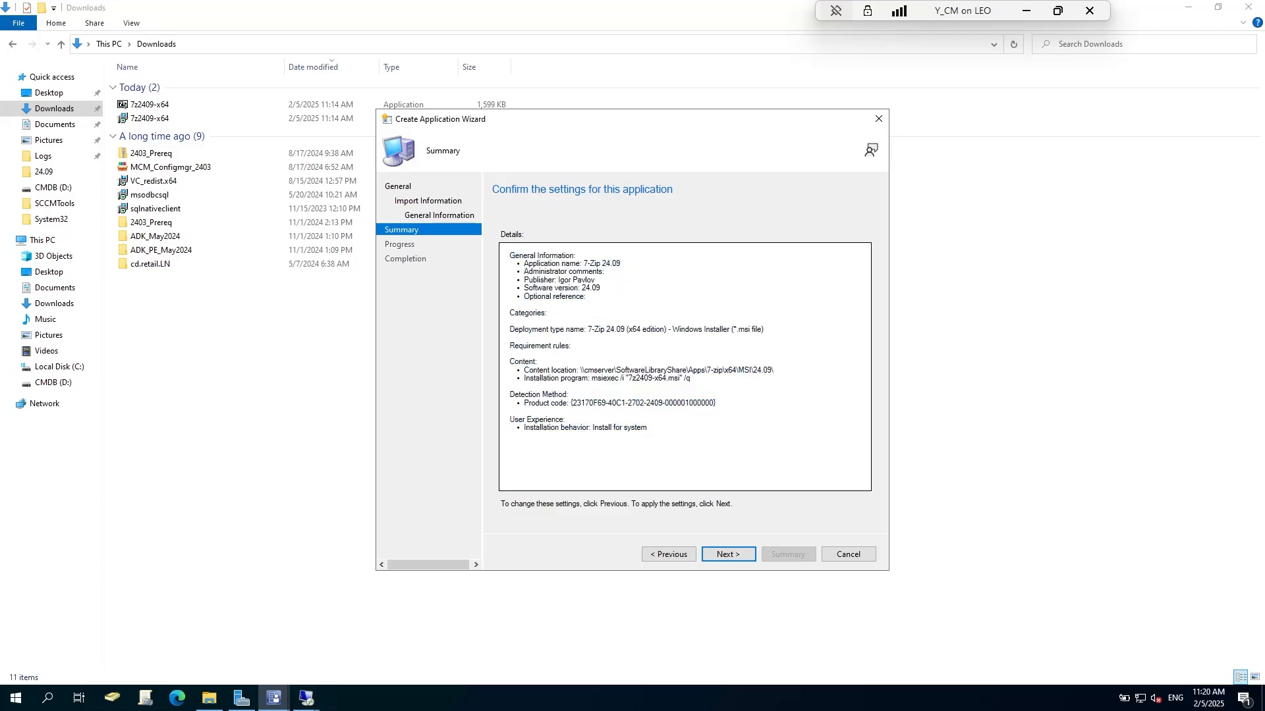
click(728, 554)
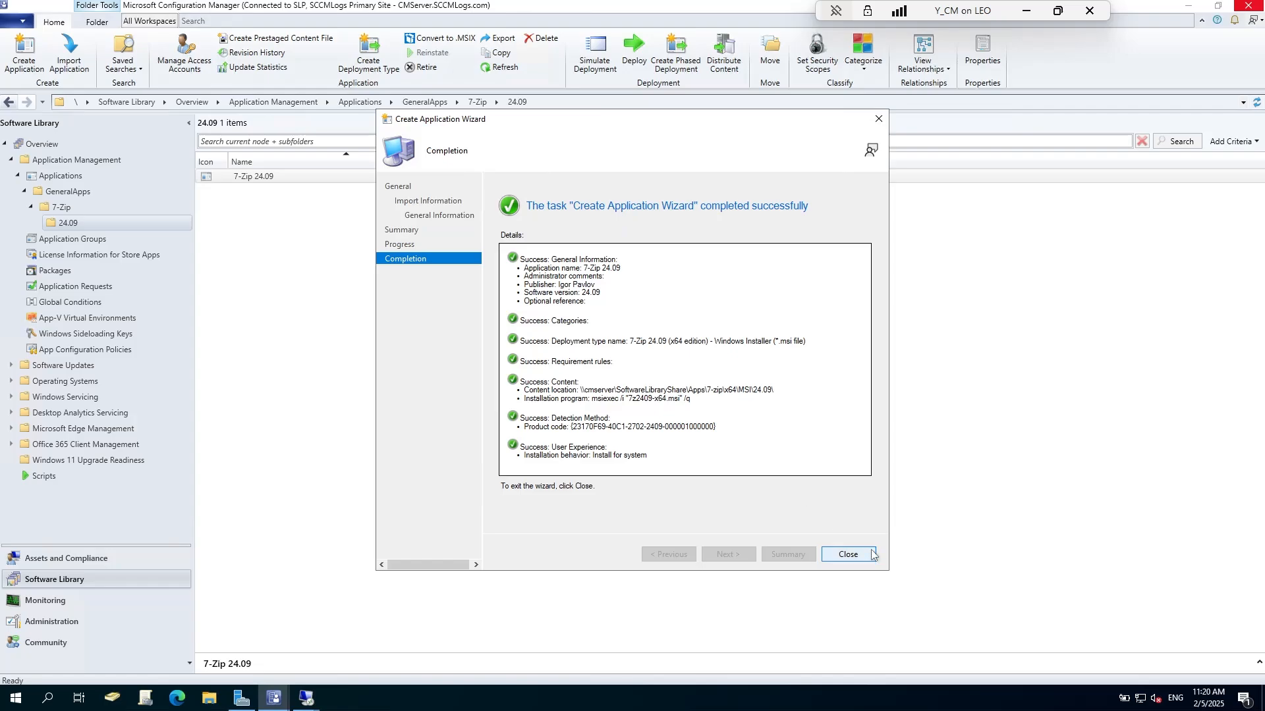
click(855, 558)
click(414, 379)
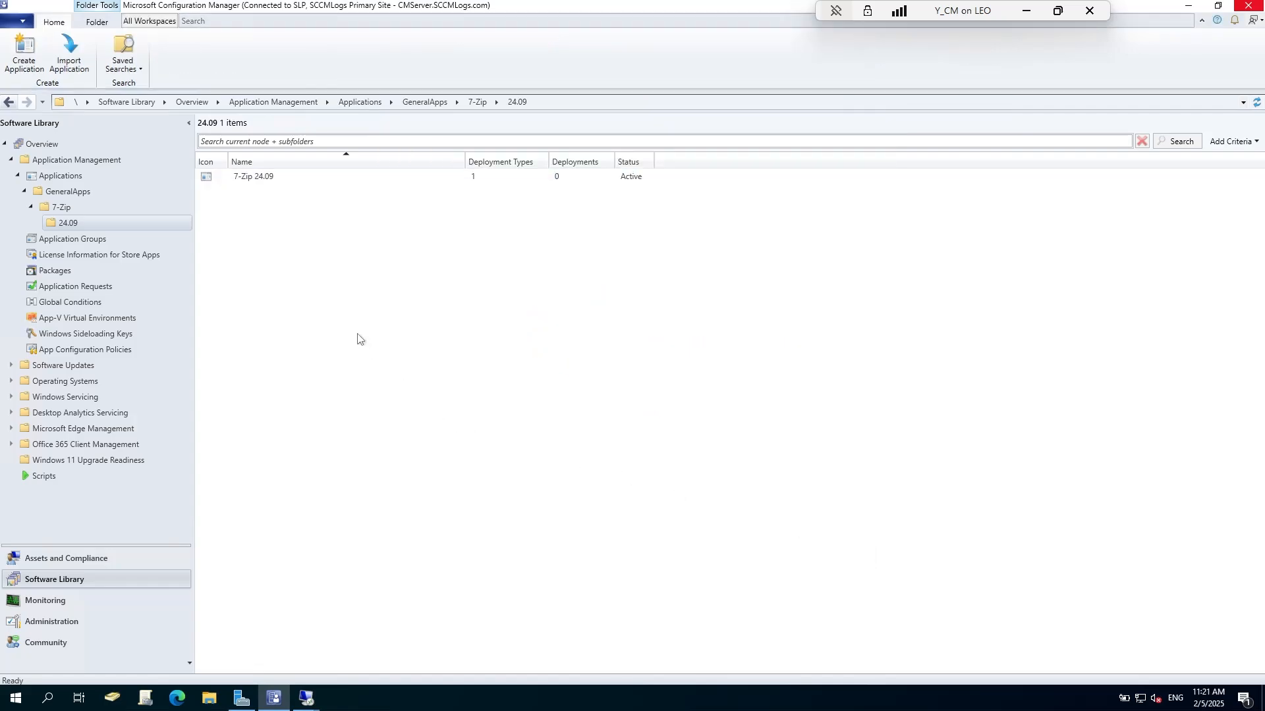
Step: Start distributing content for the 7-Zip 24.09 application and proceed to the content destination settings
click(257, 182)
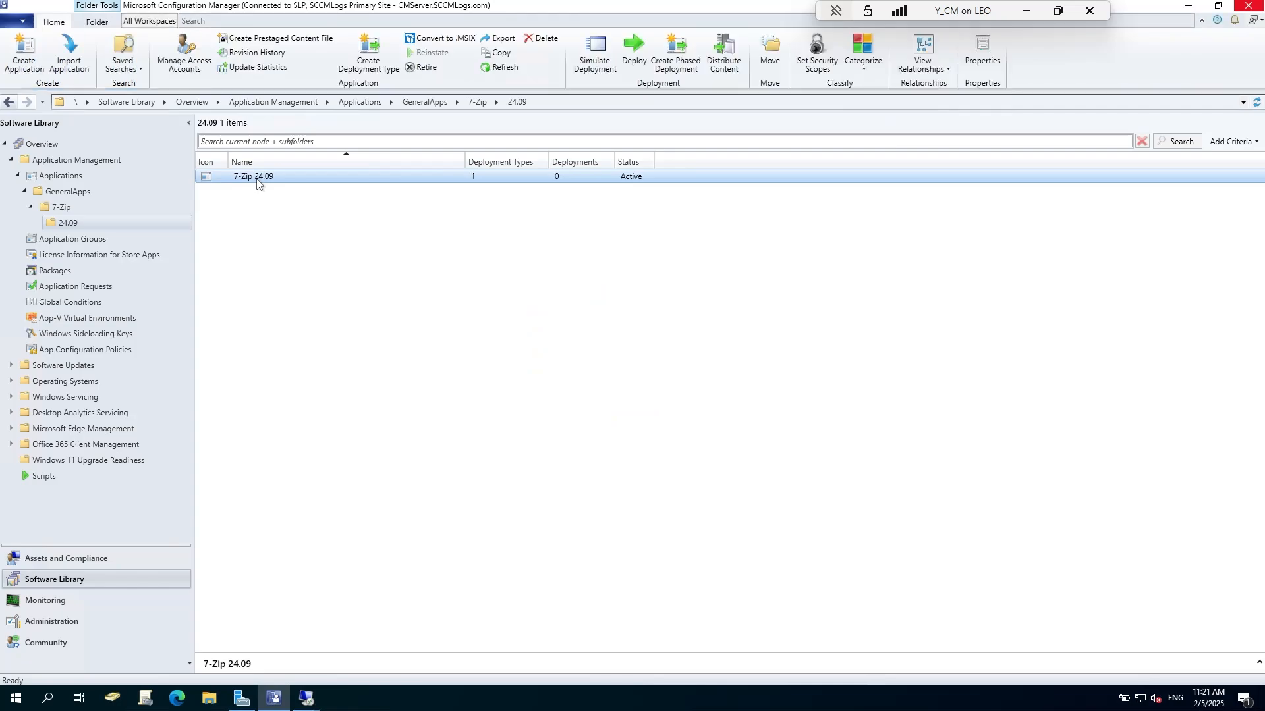
right_click(283, 177)
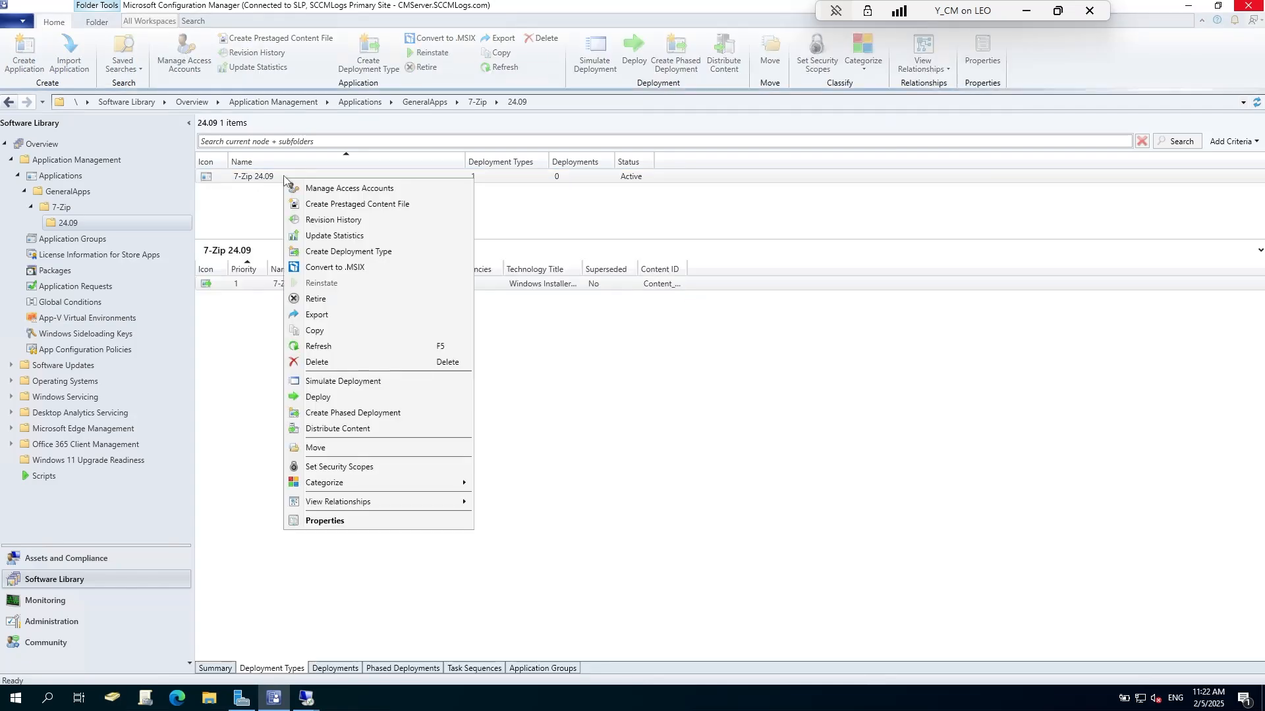
click(338, 429)
click(700, 523)
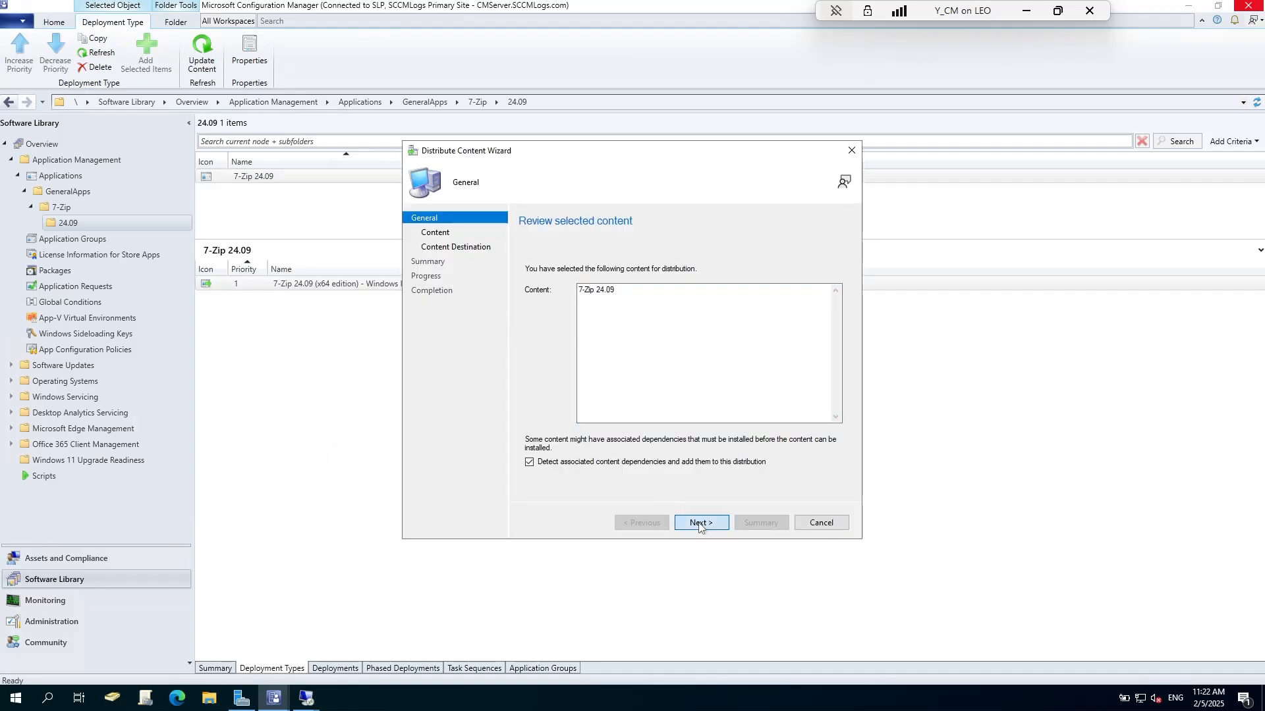
click(700, 523)
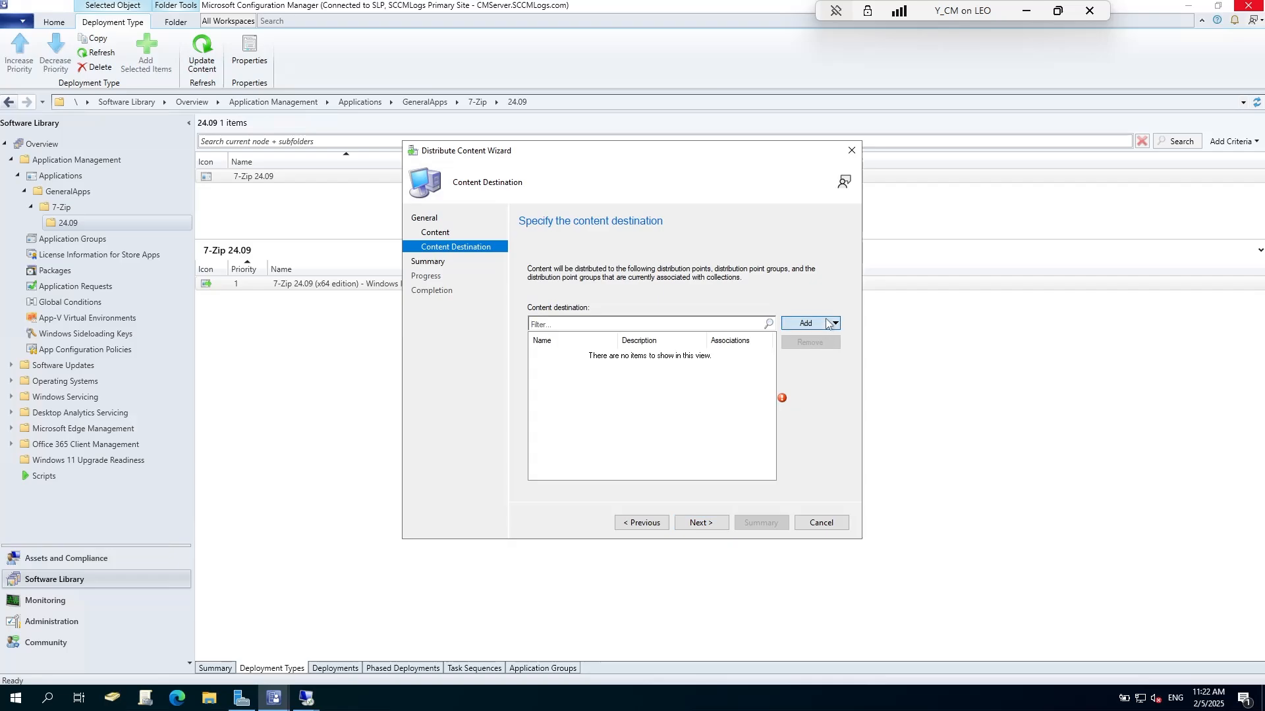
Step: Add the distribution point DPSERVER.SCCMLOGS.COM as the content destination and complete the content distribution
click(805, 323)
click(817, 339)
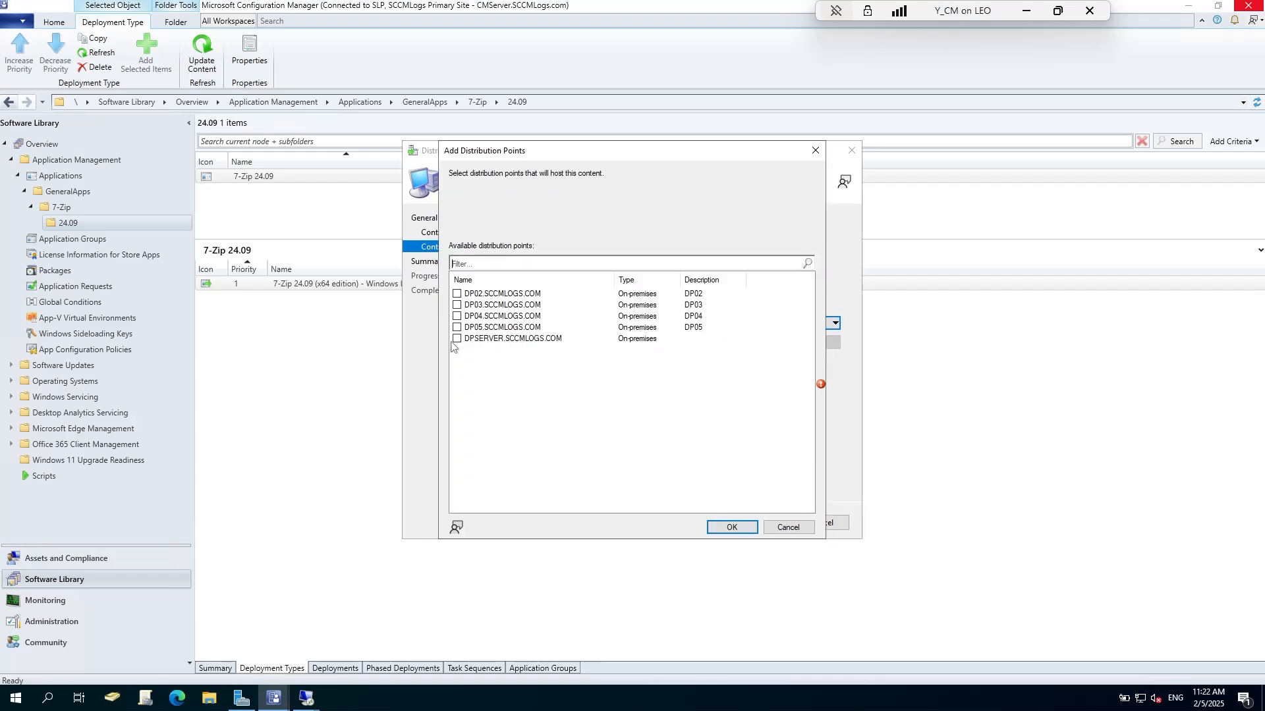
click(456, 338)
click(728, 527)
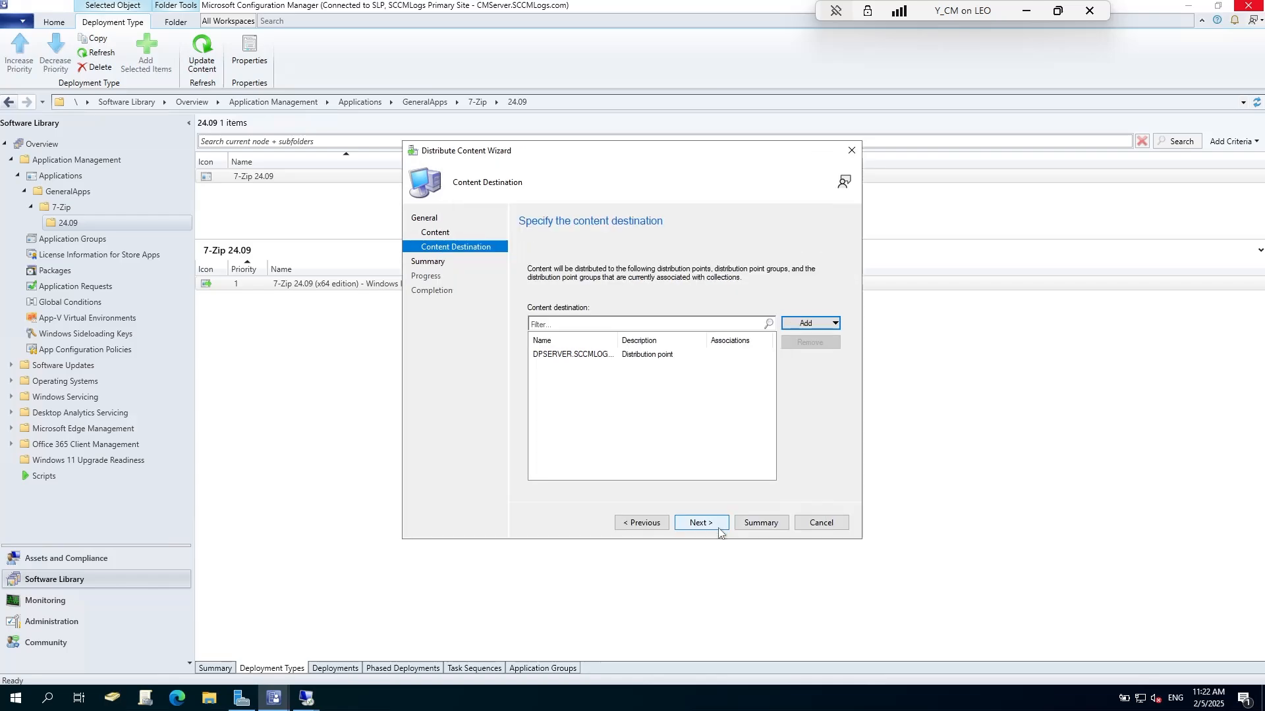
click(721, 531)
click(720, 526)
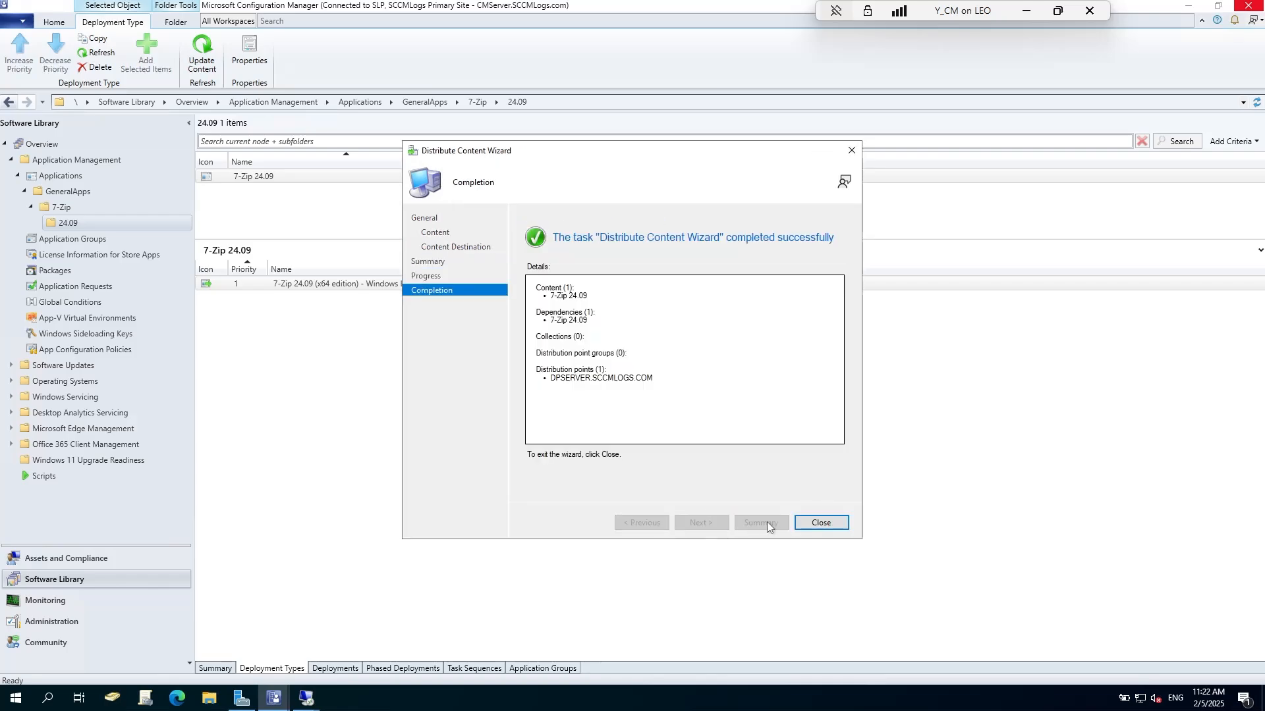
click(821, 523)
Step: Check the content status in the 7-Zip 24.09 application's summary
click(365, 323)
click(215, 668)
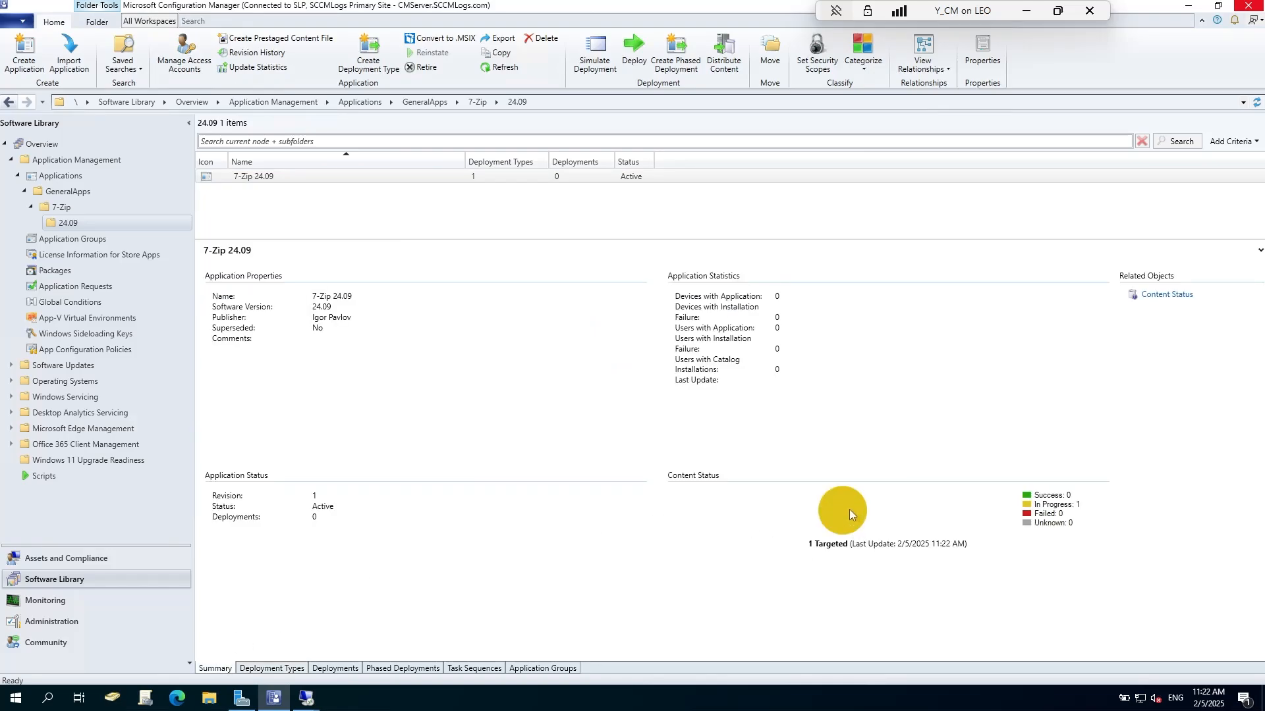
click(849, 508)
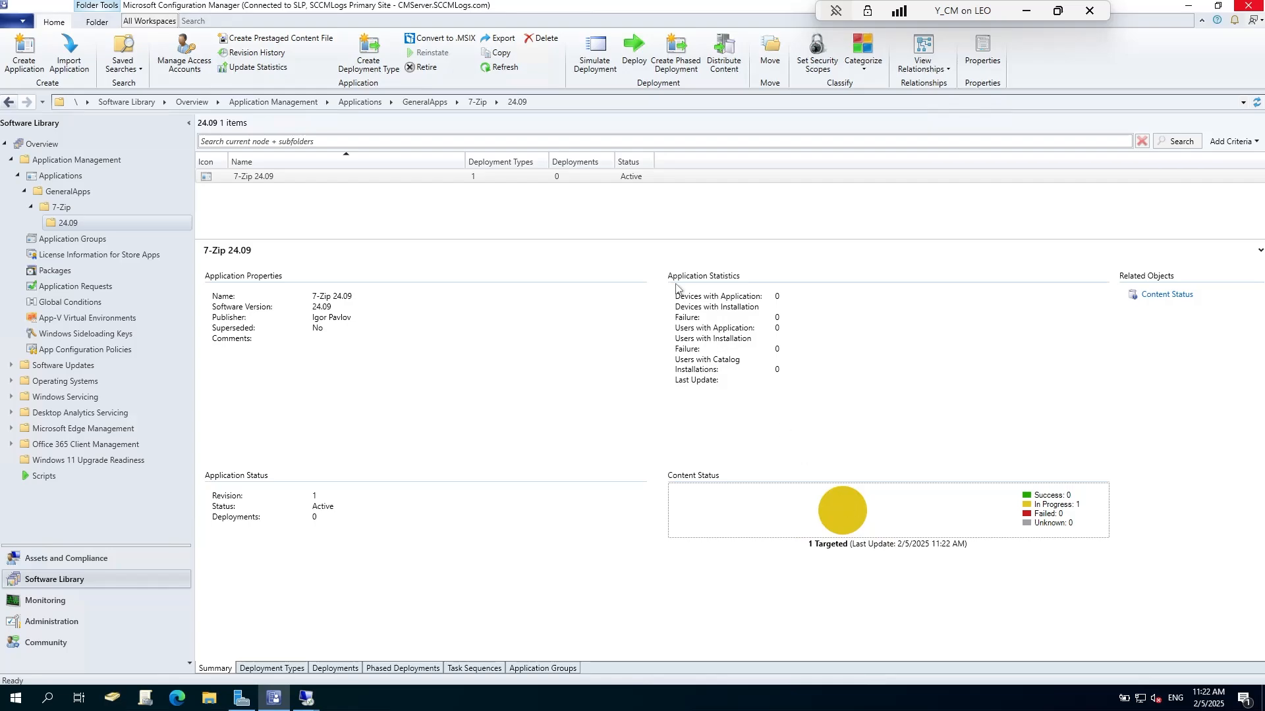
click(625, 217)
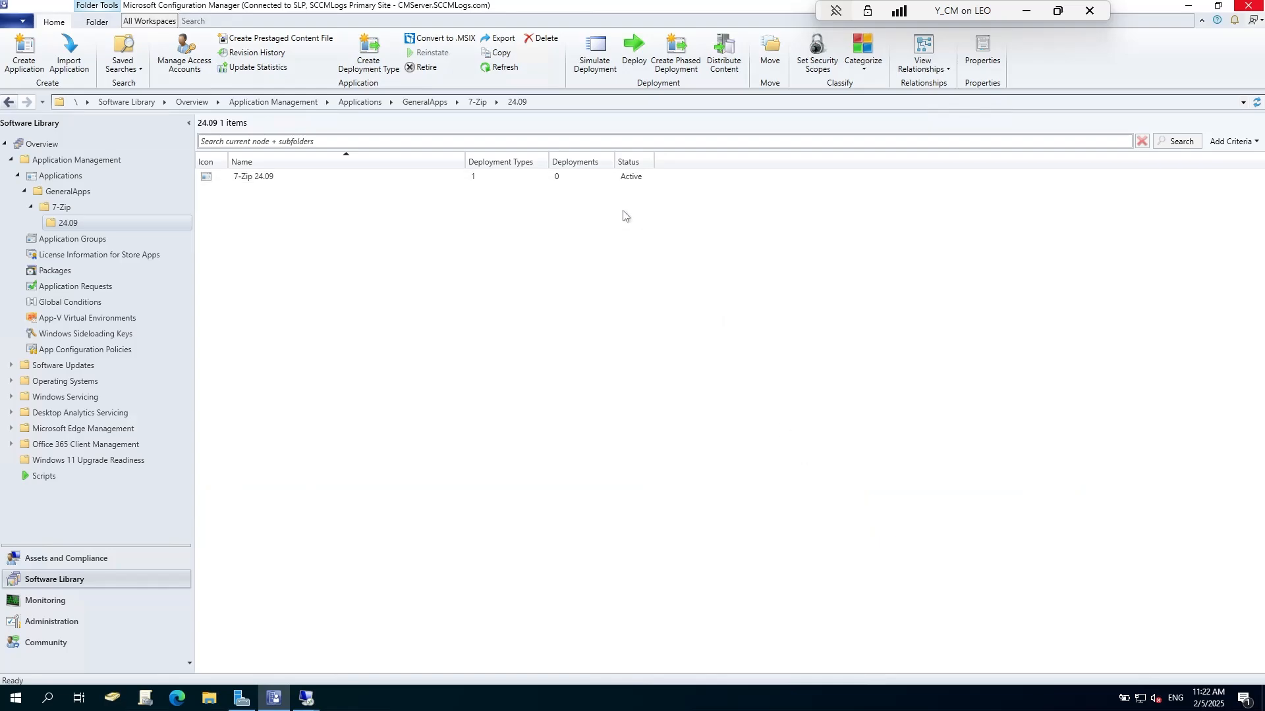
Step: Refresh the 24.09 application list and recheck the distribution state of 7-Zip 24.09
click(288, 177)
click(442, 219)
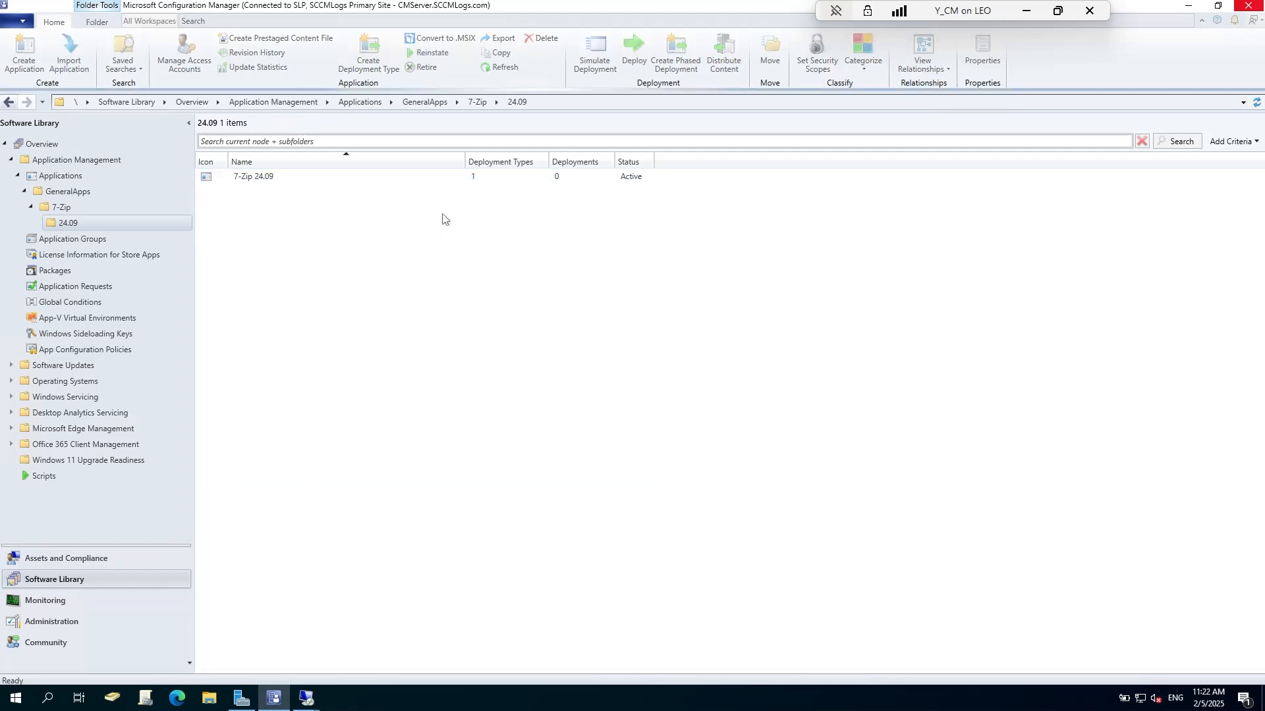
click(264, 179)
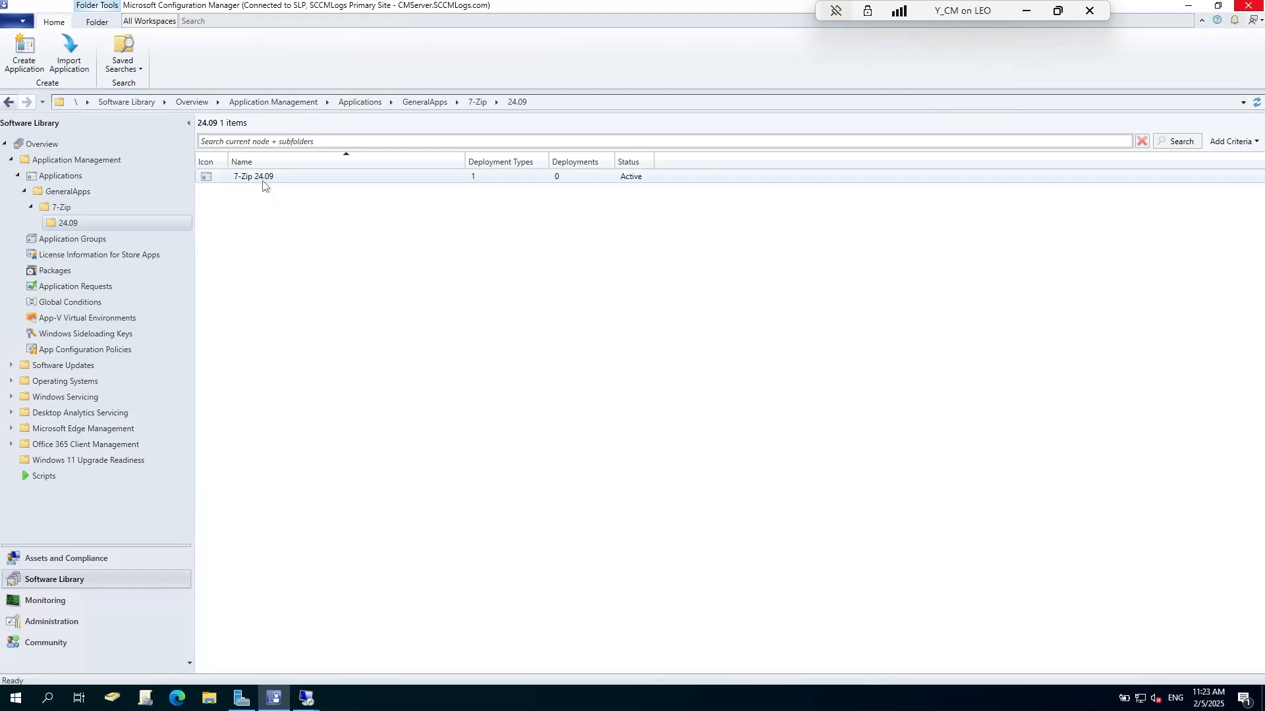
click(311, 225)
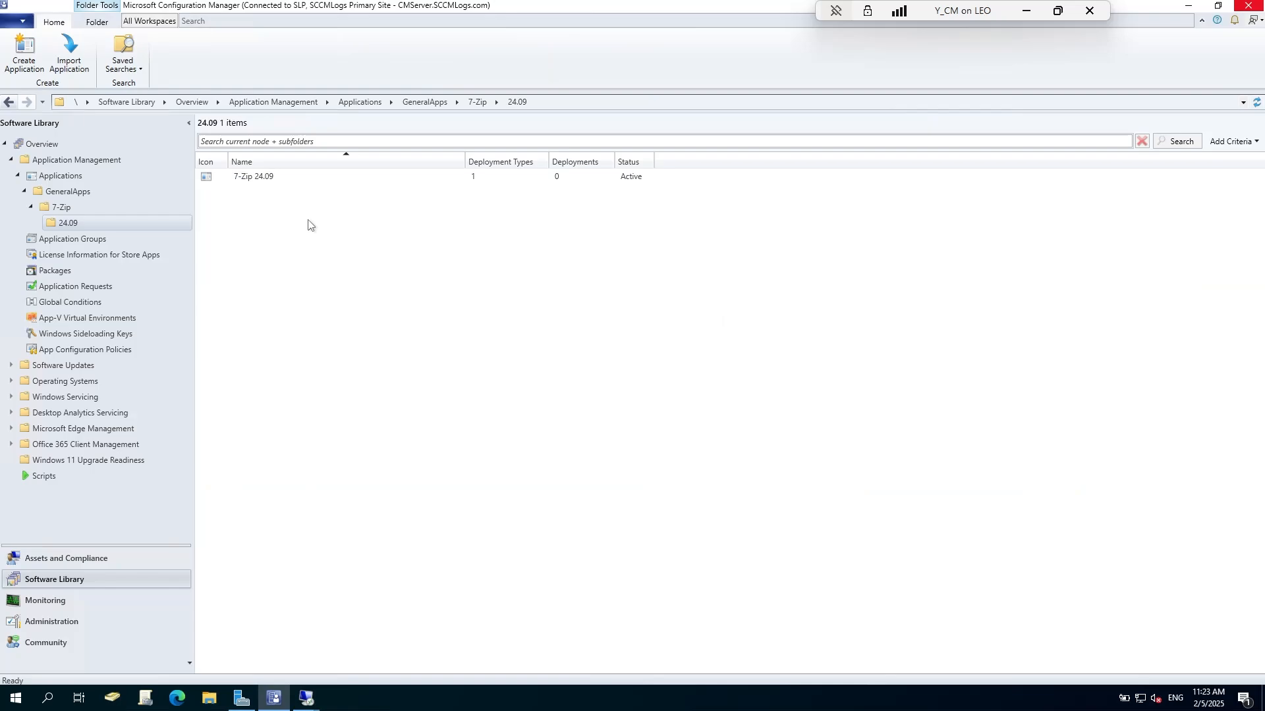
click(300, 178)
click(923, 195)
click(1258, 102)
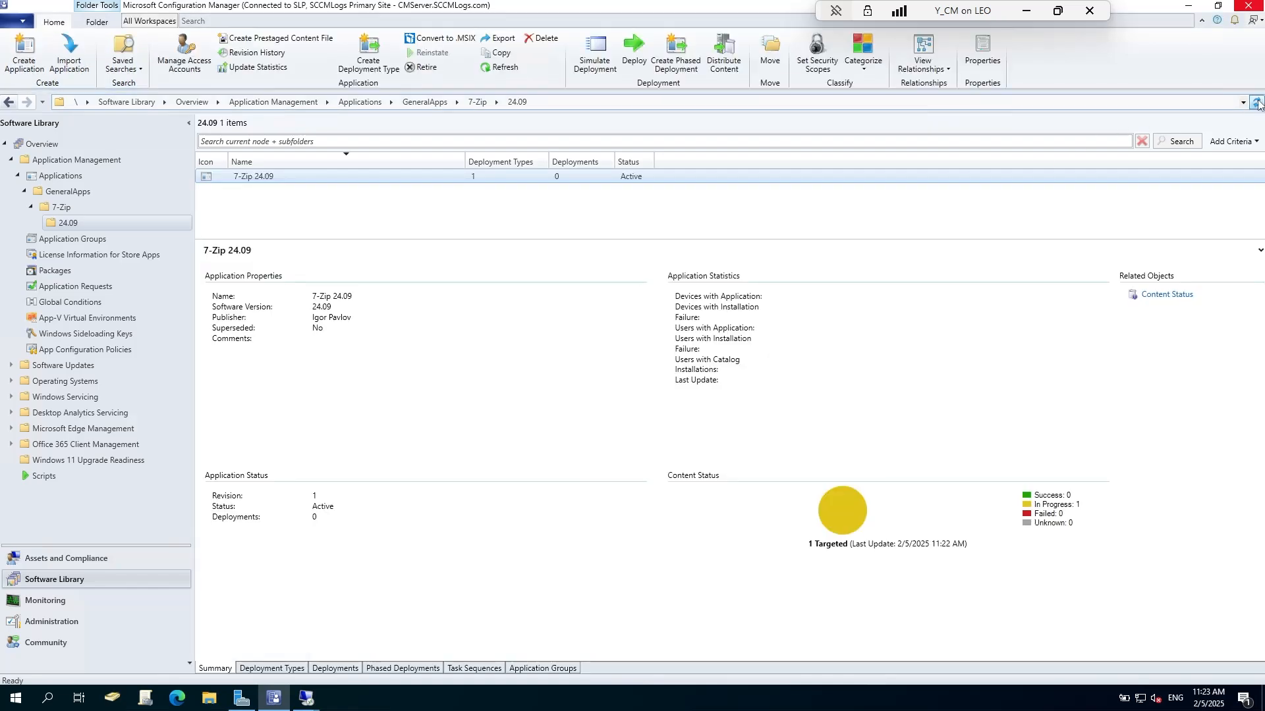
click(1258, 102)
Step: Examine the in-progress content distribution details of 7-Zip 24.09 for the distribution point, including the full description, and refresh the status
click(1159, 295)
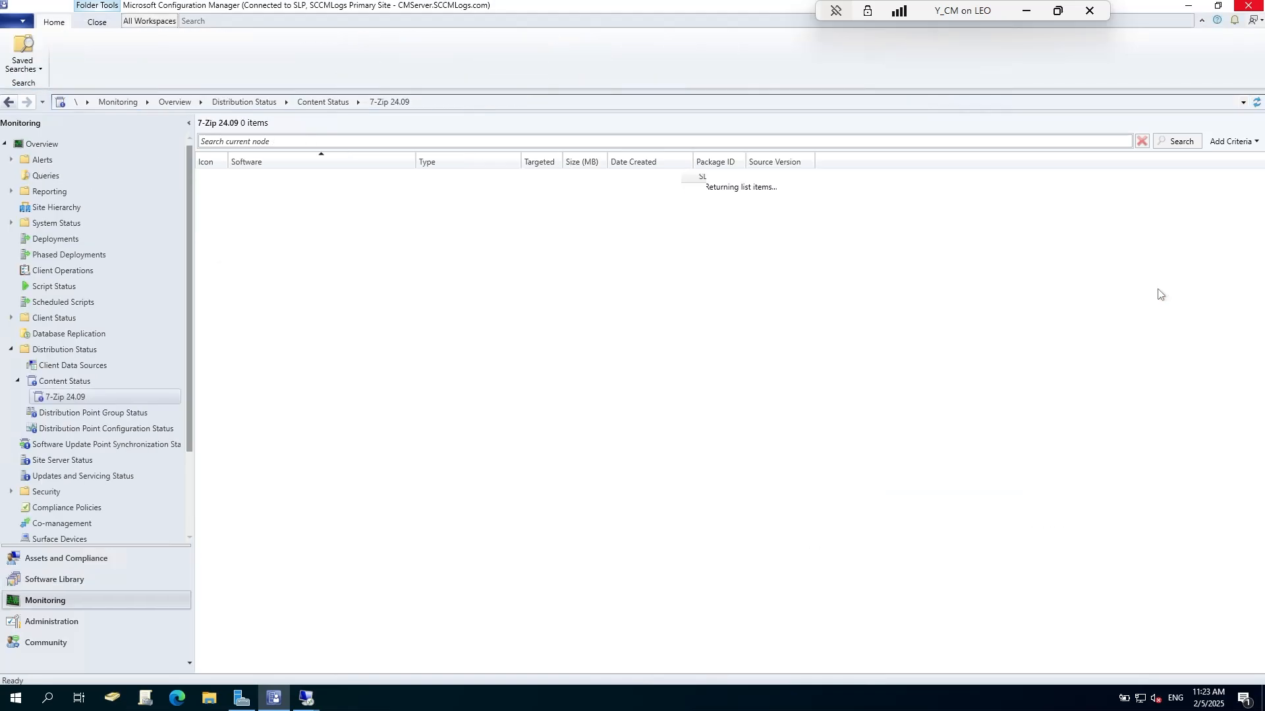
click(1080, 345)
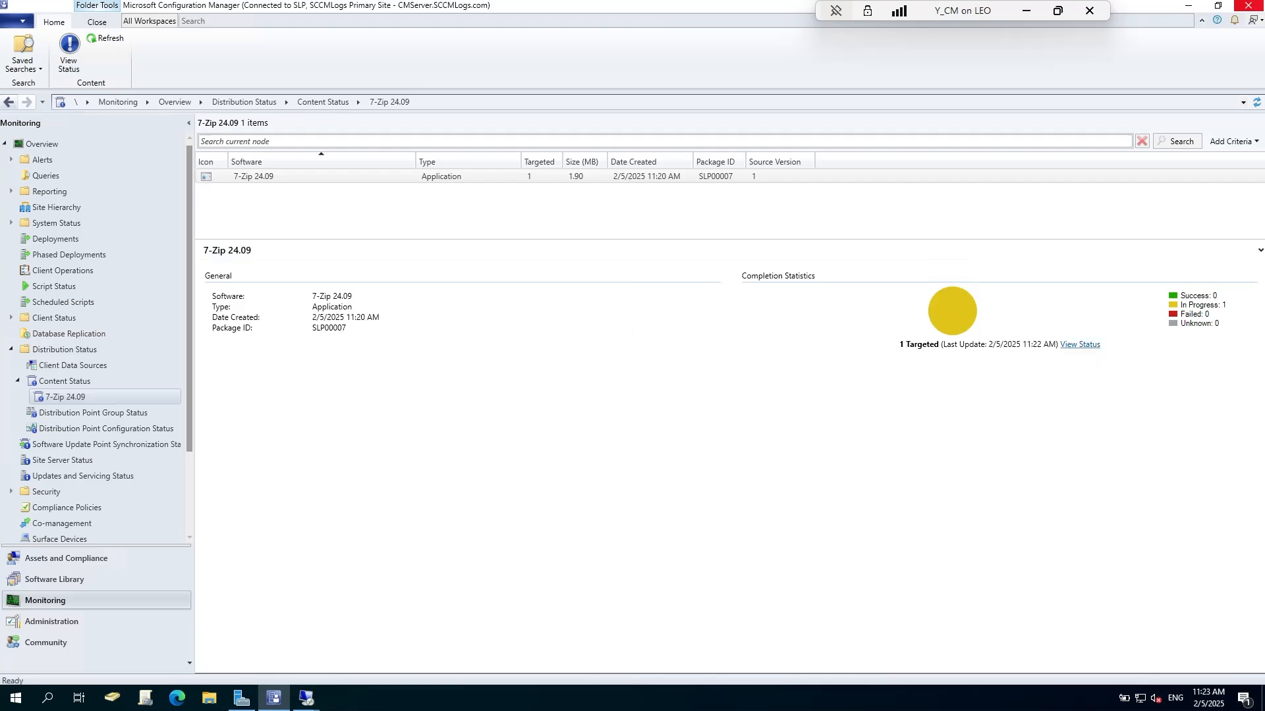
click(280, 188)
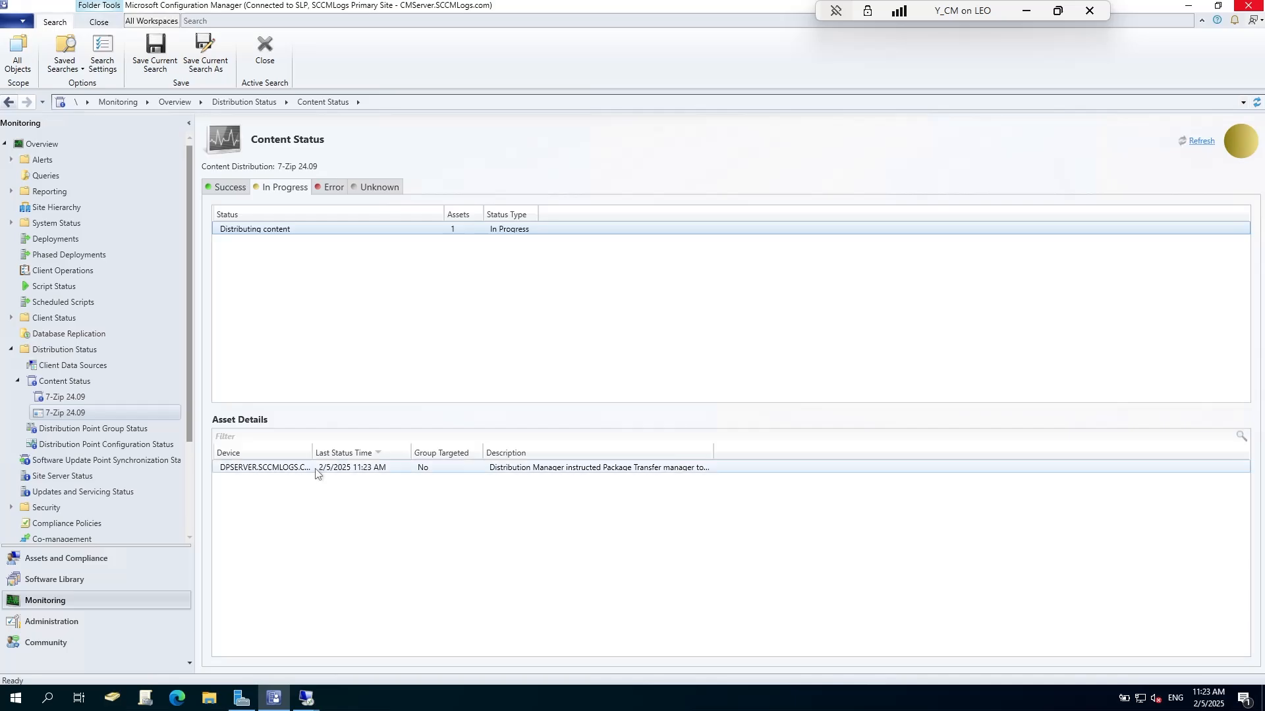
click(316, 466)
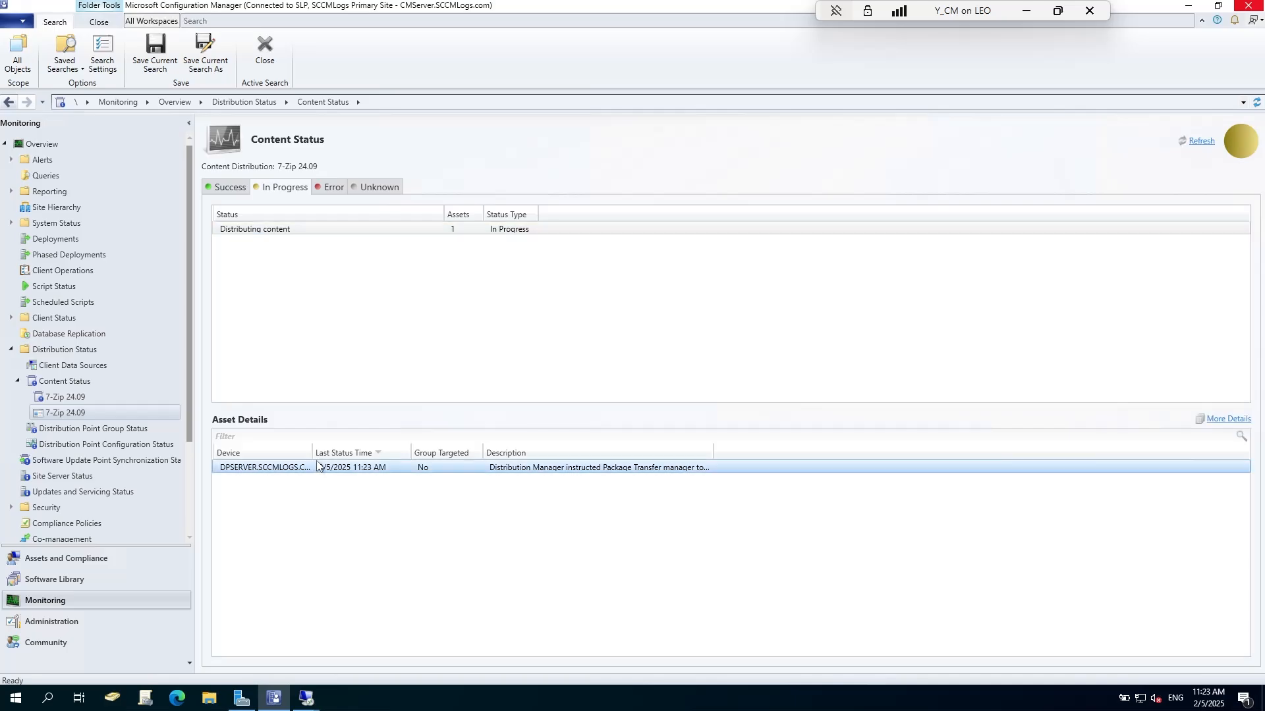
double_click(714, 453)
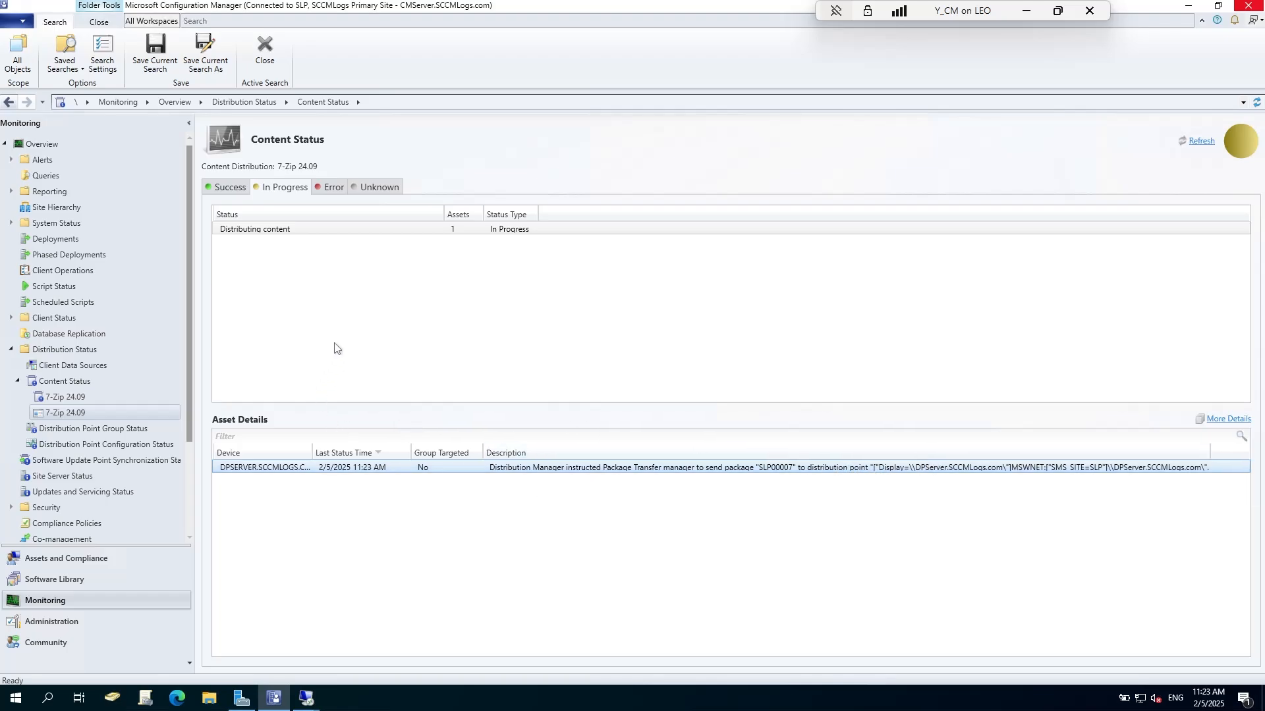
click(1196, 142)
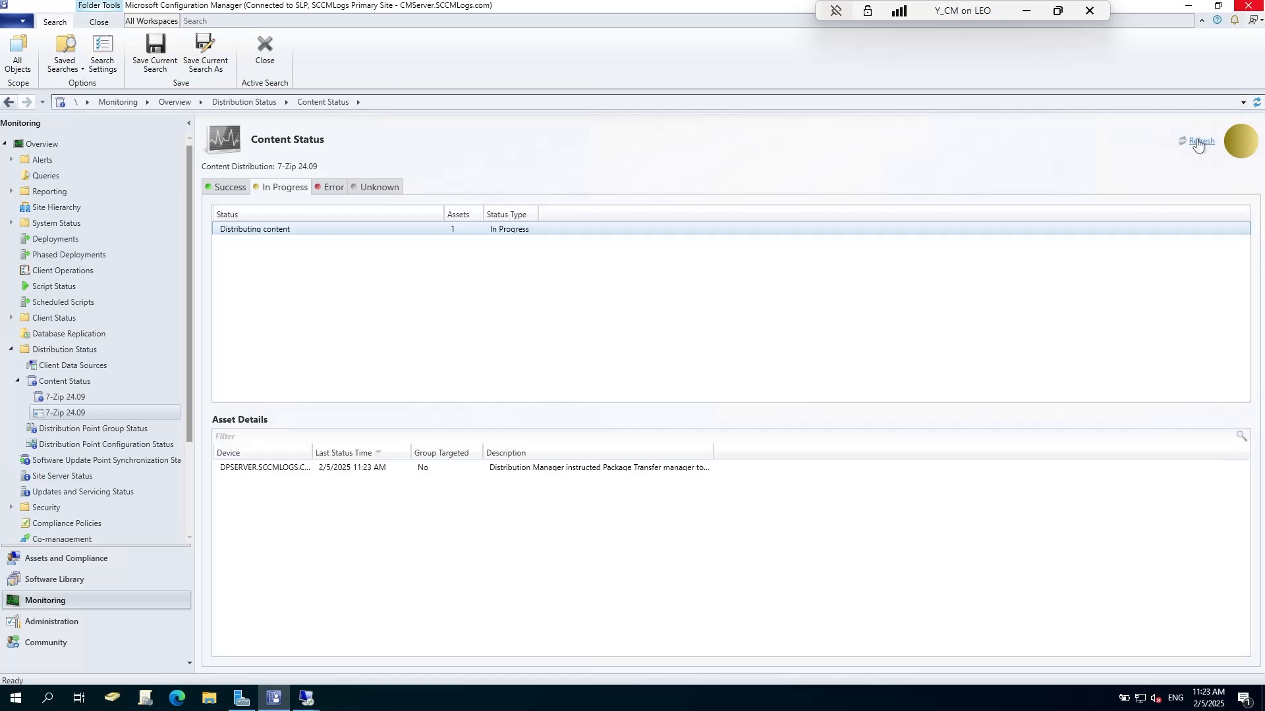
click(1200, 144)
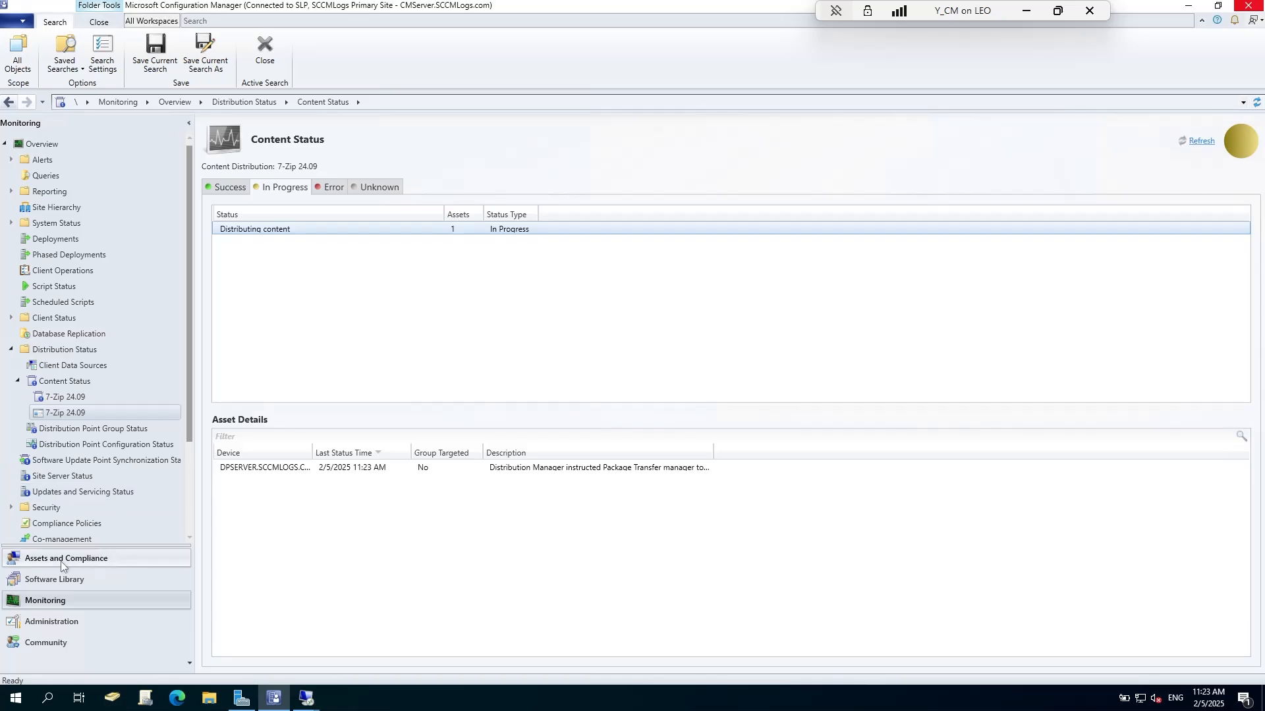
Step: Return to the 7-Zip 24.09 application in the Software Library and open the Software Center settings in its properties
click(66, 582)
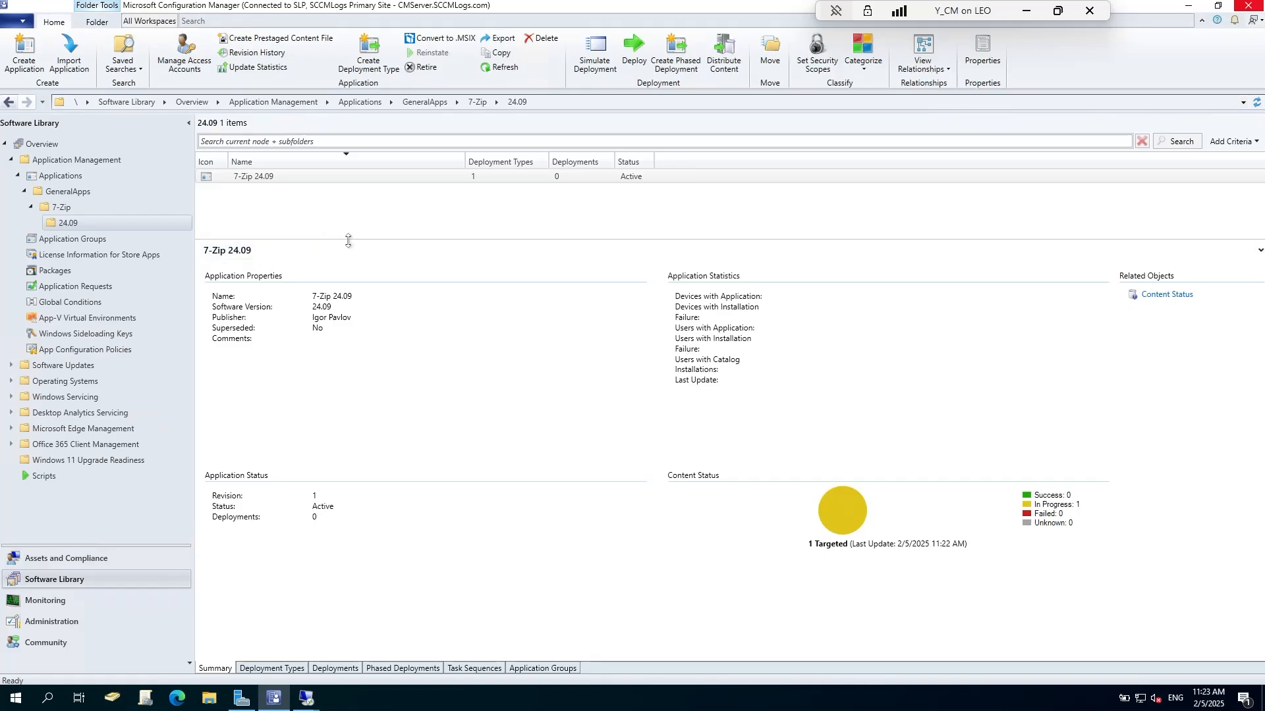
click(352, 247)
right_click(334, 174)
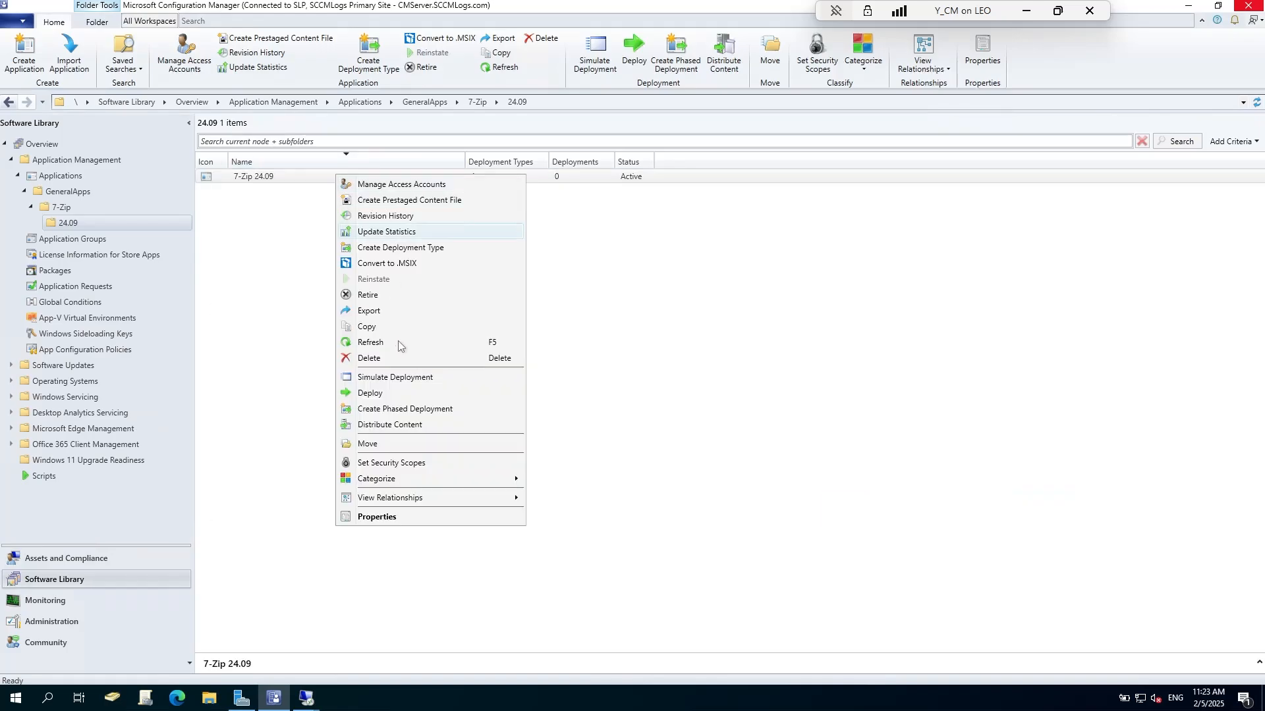
click(376, 517)
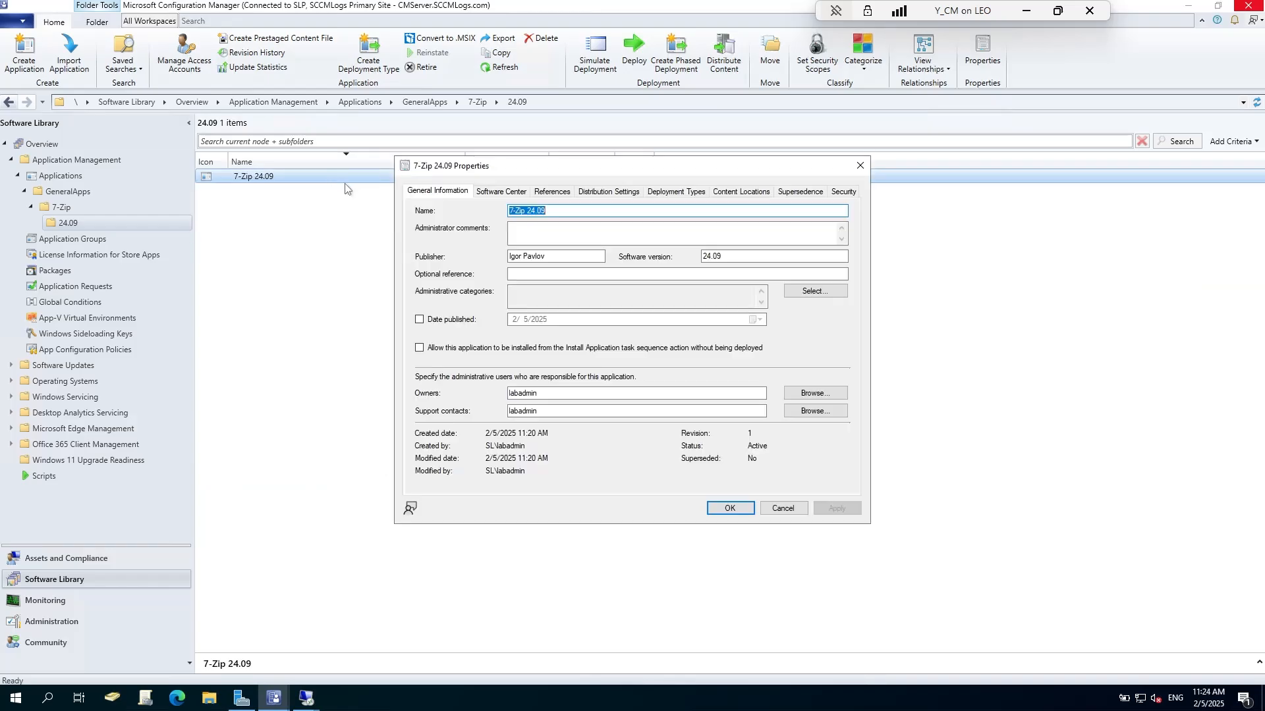
click(502, 192)
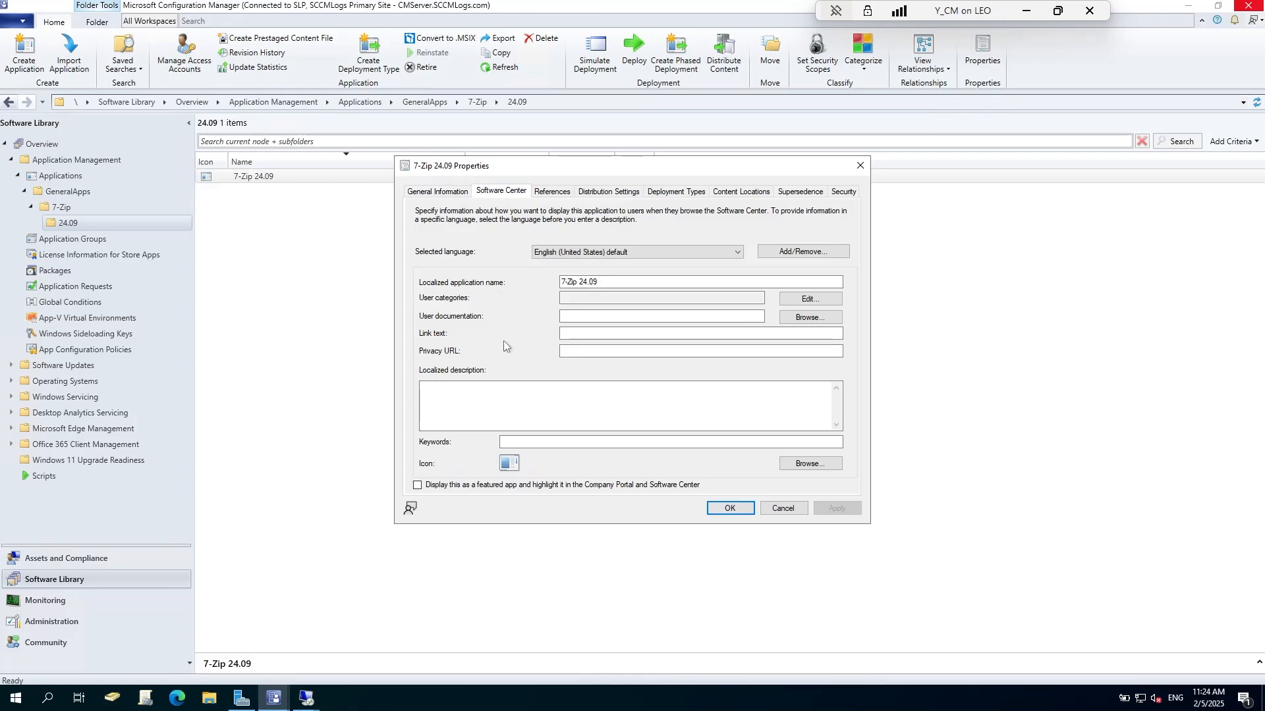
Step: Set the application's Software Center icon to the one in 7z2409-x64 from Downloads, then apply the change and close the properties
click(810, 463)
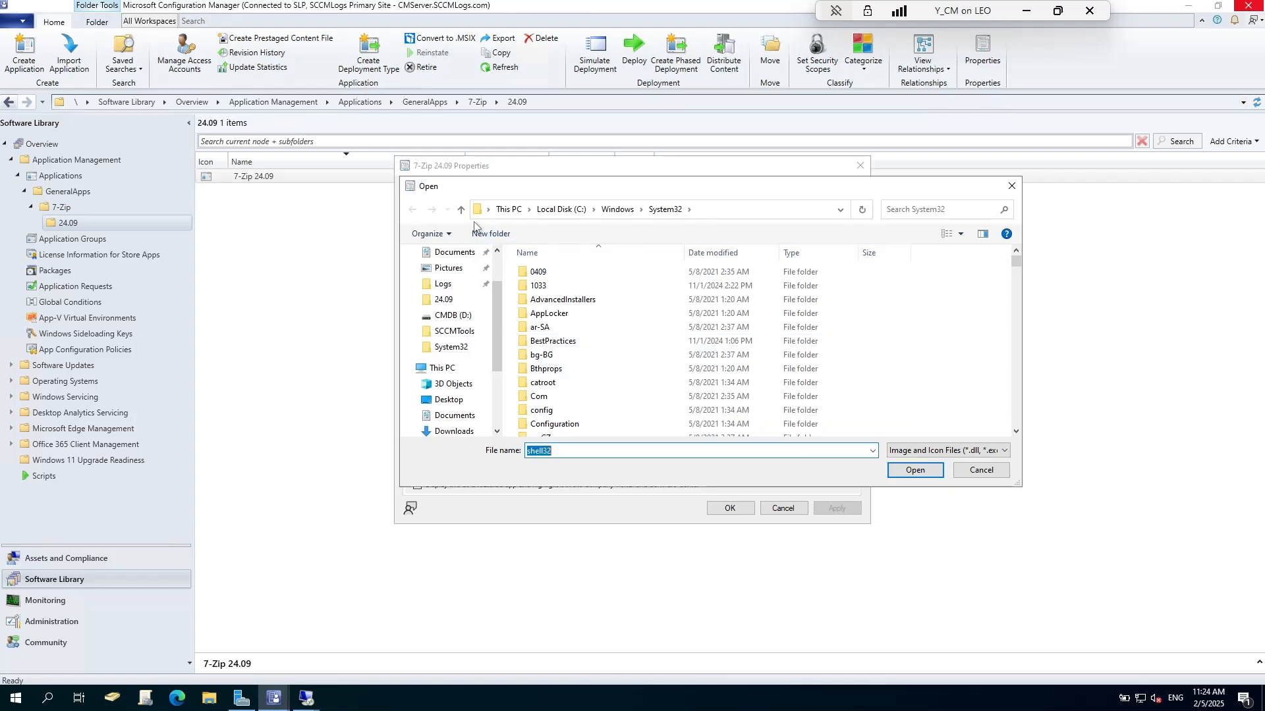
scroll(443, 297, up, 2)
click(442, 295)
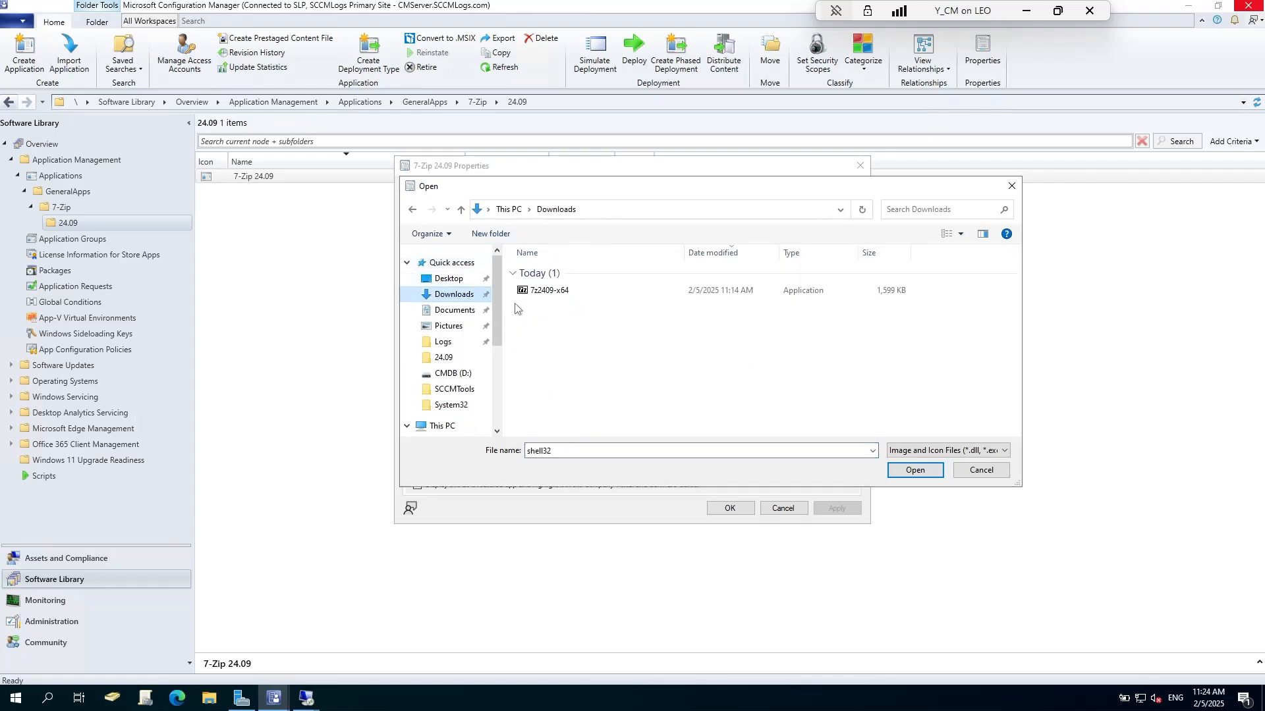
click(541, 292)
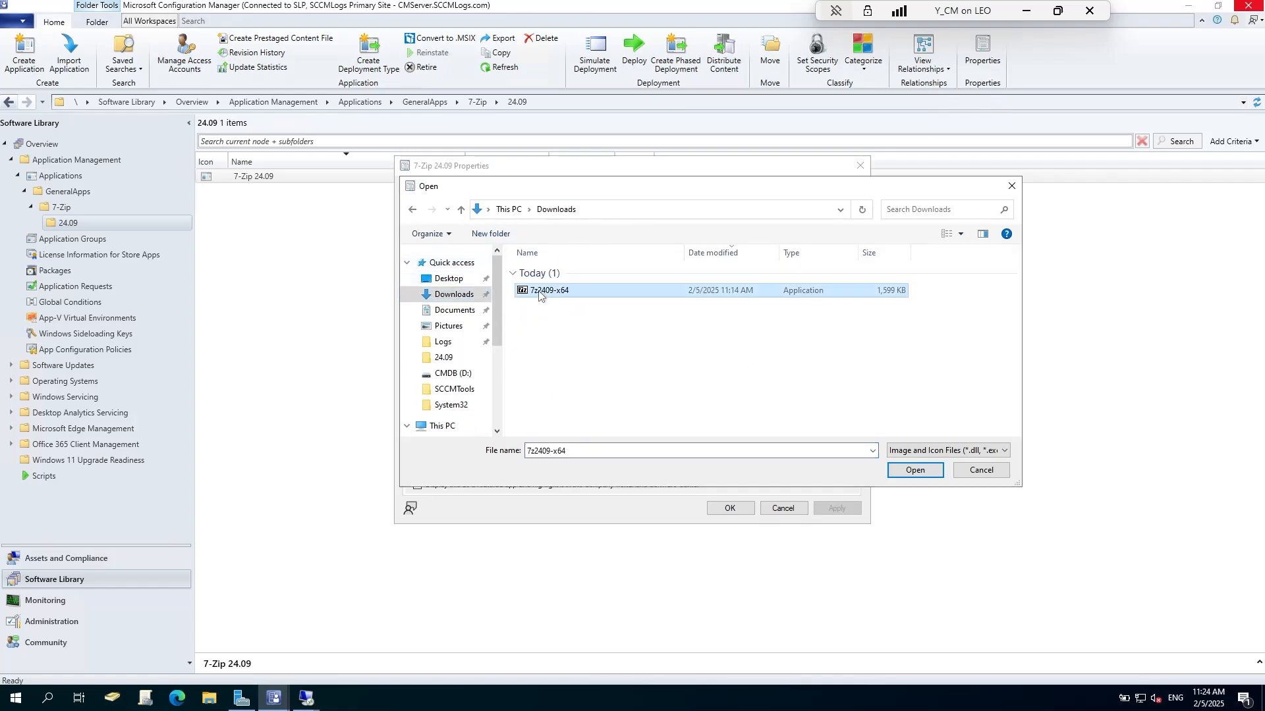
click(991, 450)
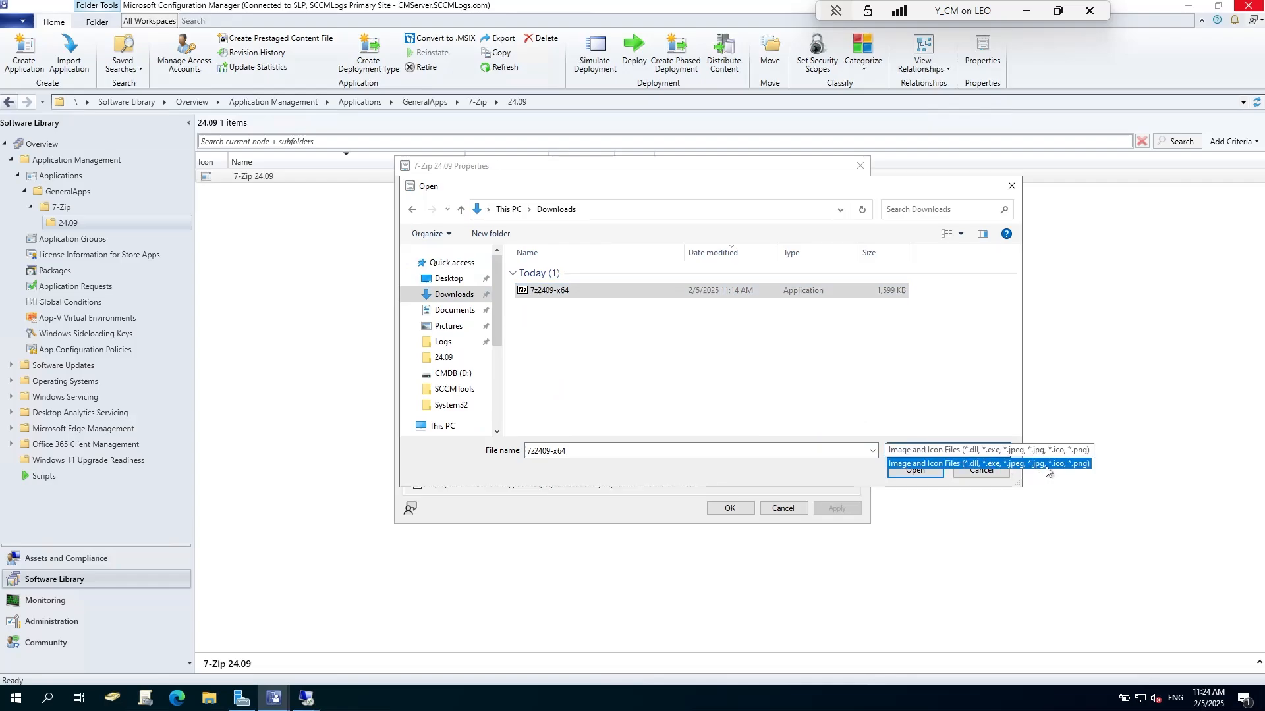
click(809, 402)
click(915, 470)
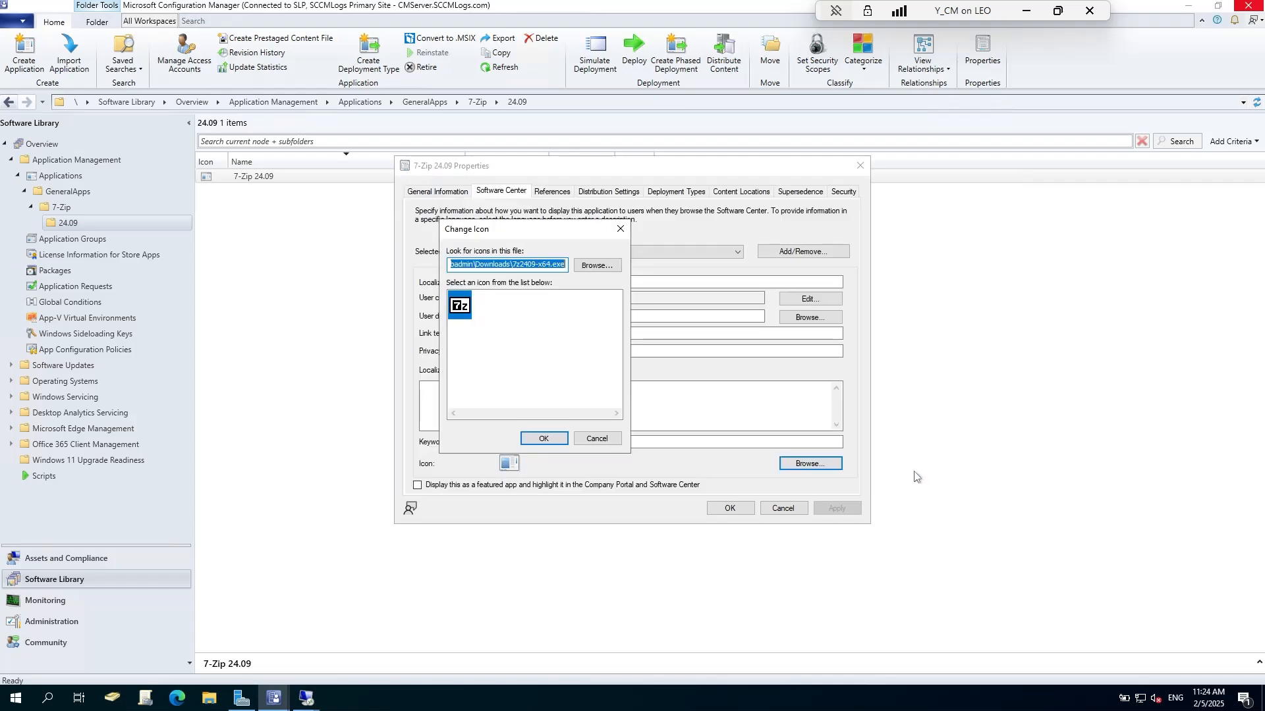
click(544, 439)
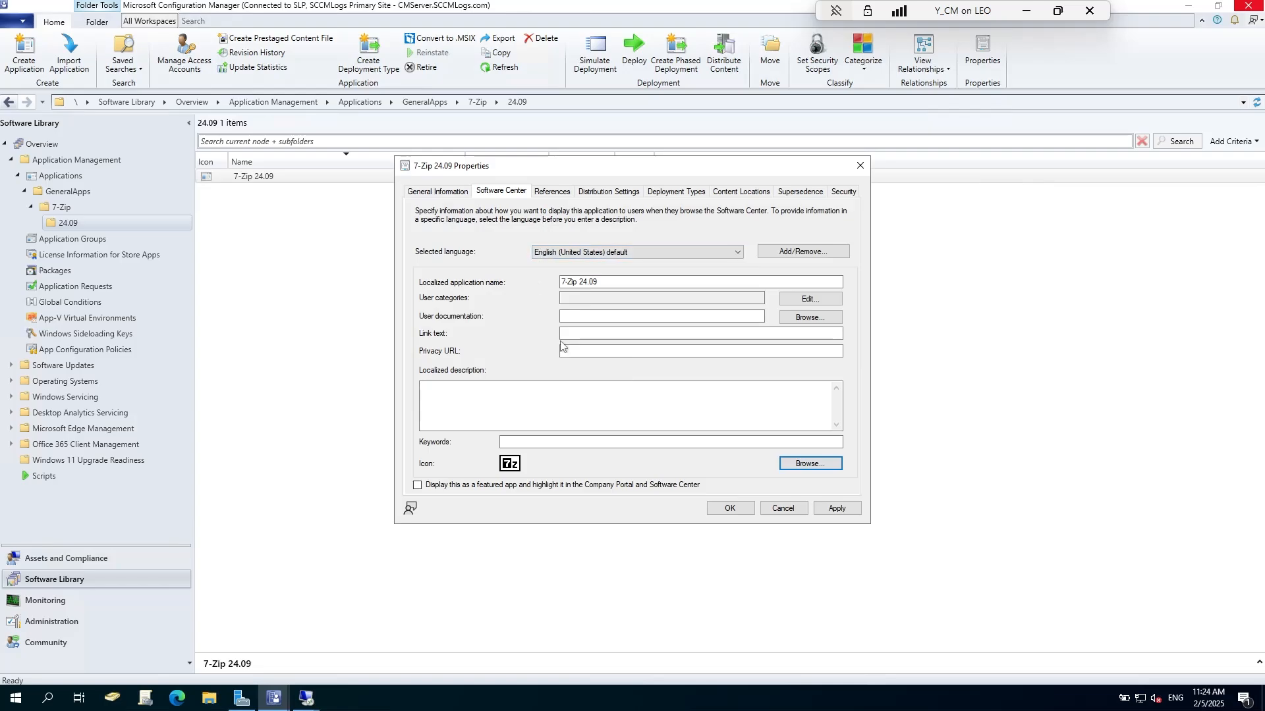
click(835, 508)
click(778, 508)
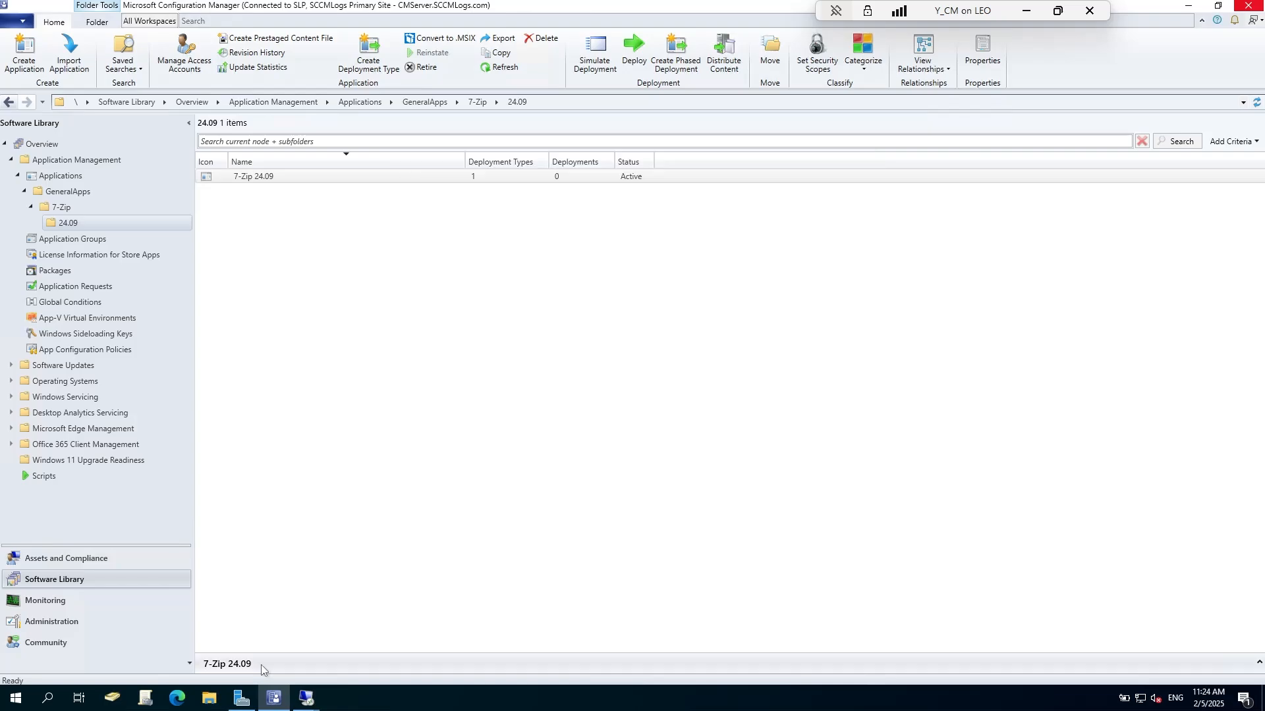
Step: Expand the 7-Zip 24.09 application's details and check whether its content distribution has completed
click(261, 669)
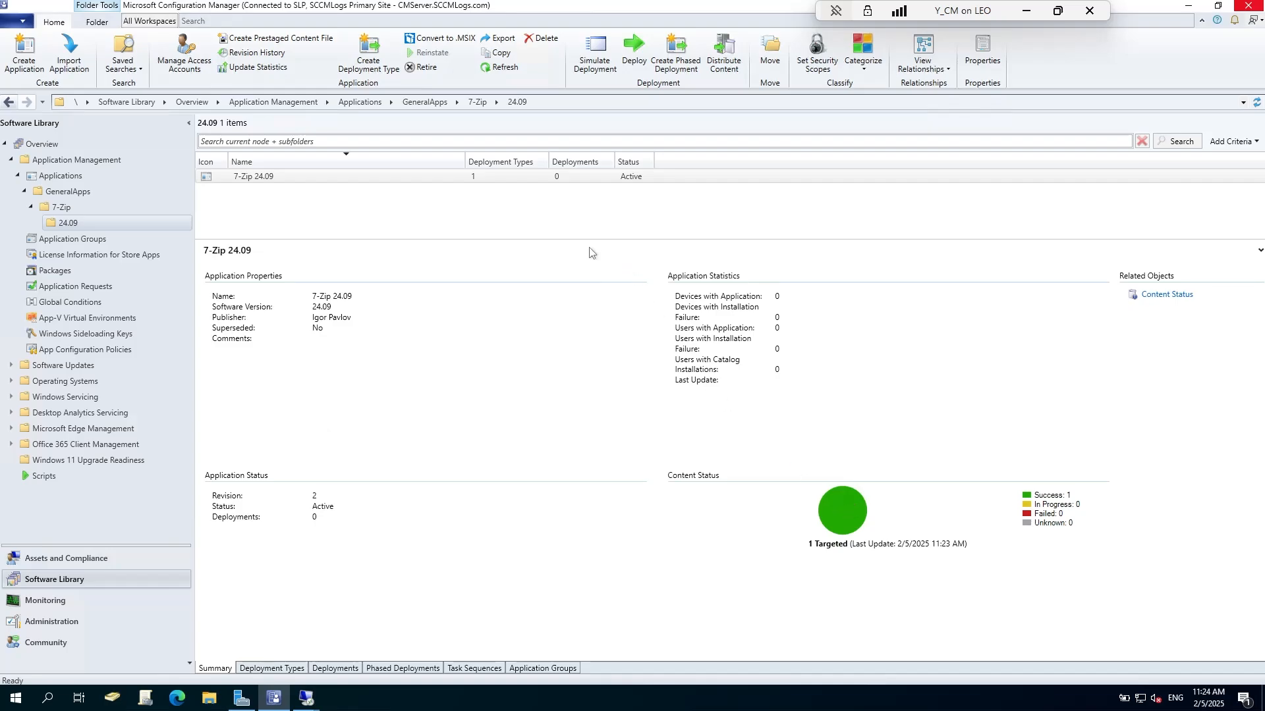
click(538, 212)
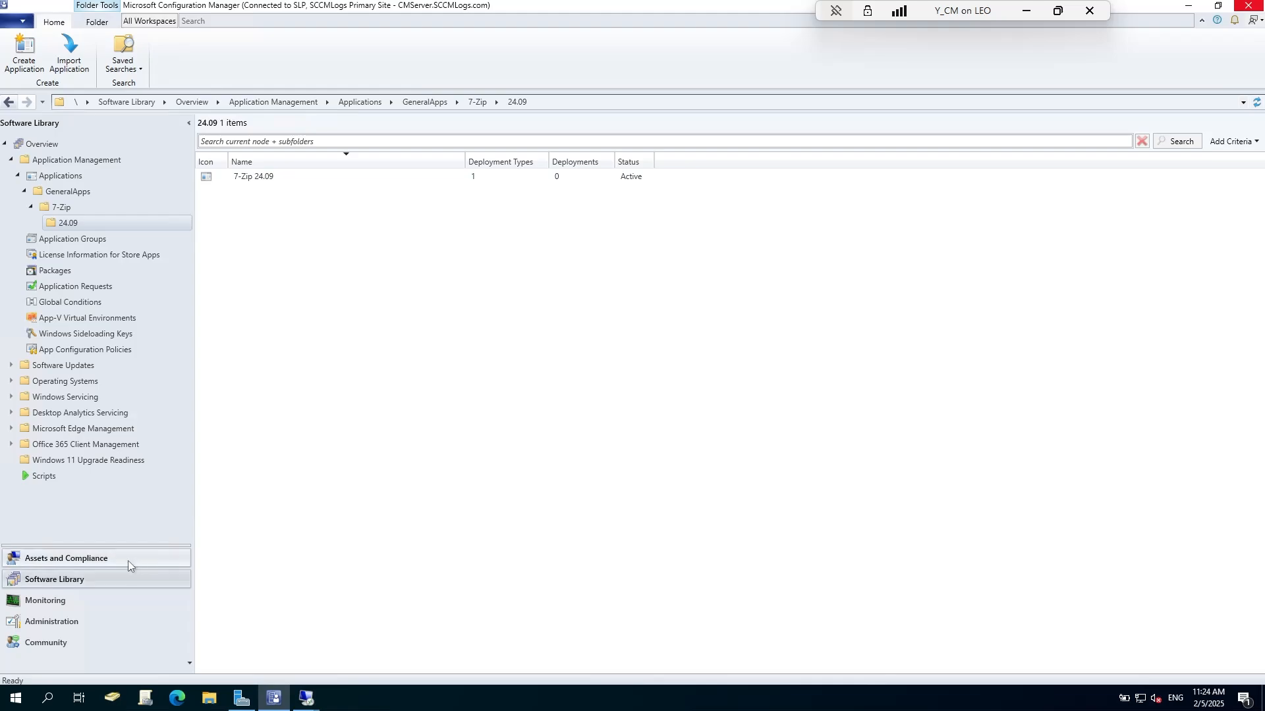
right_click(252, 178)
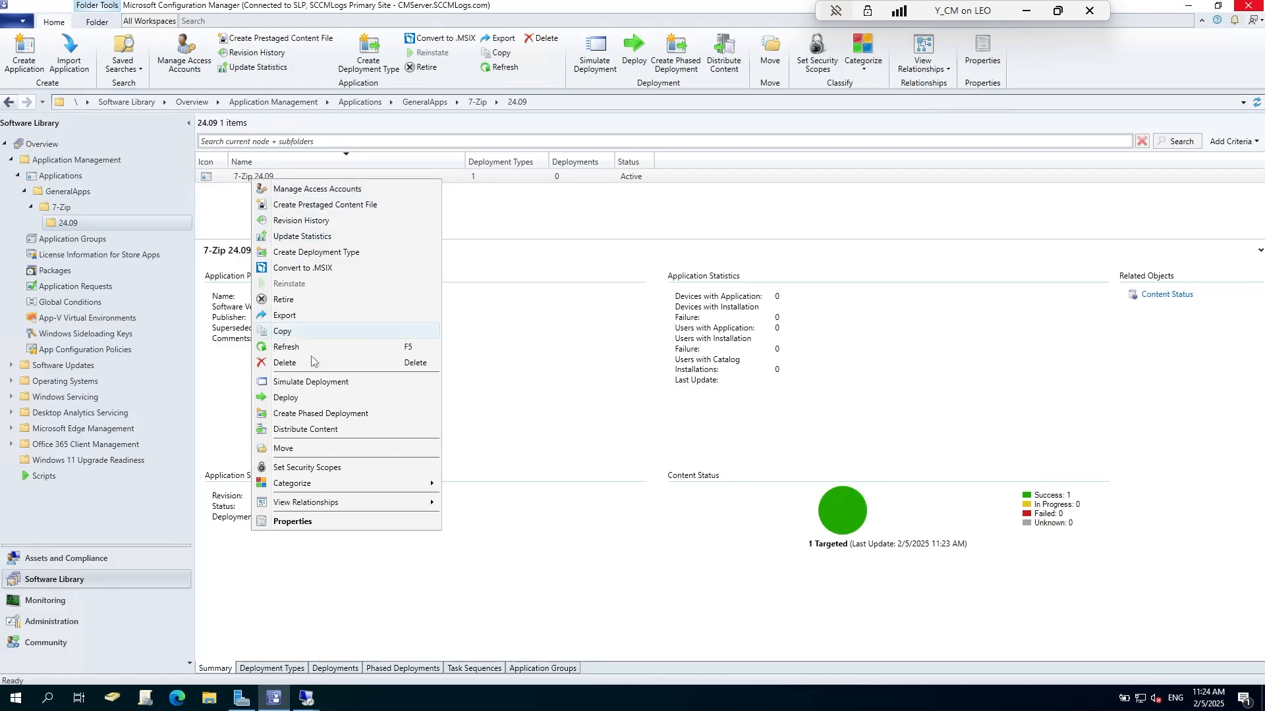
click(309, 398)
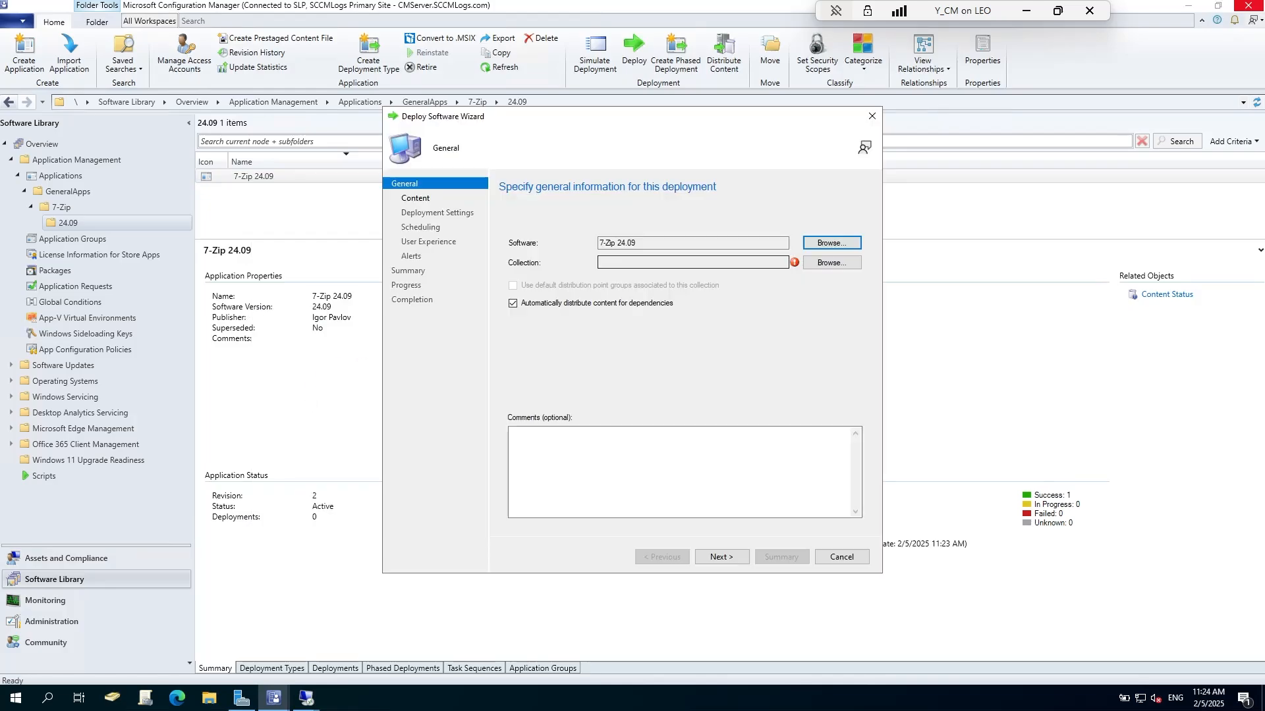
click(832, 263)
click(494, 217)
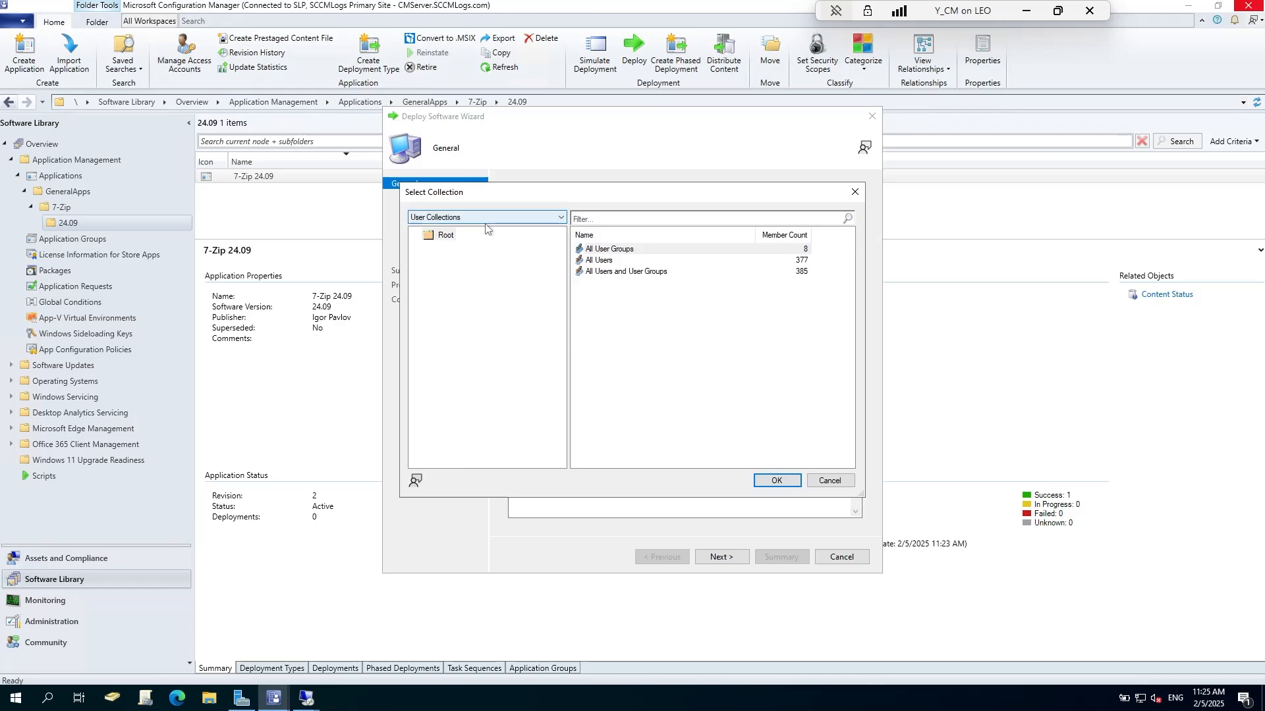
click(494, 235)
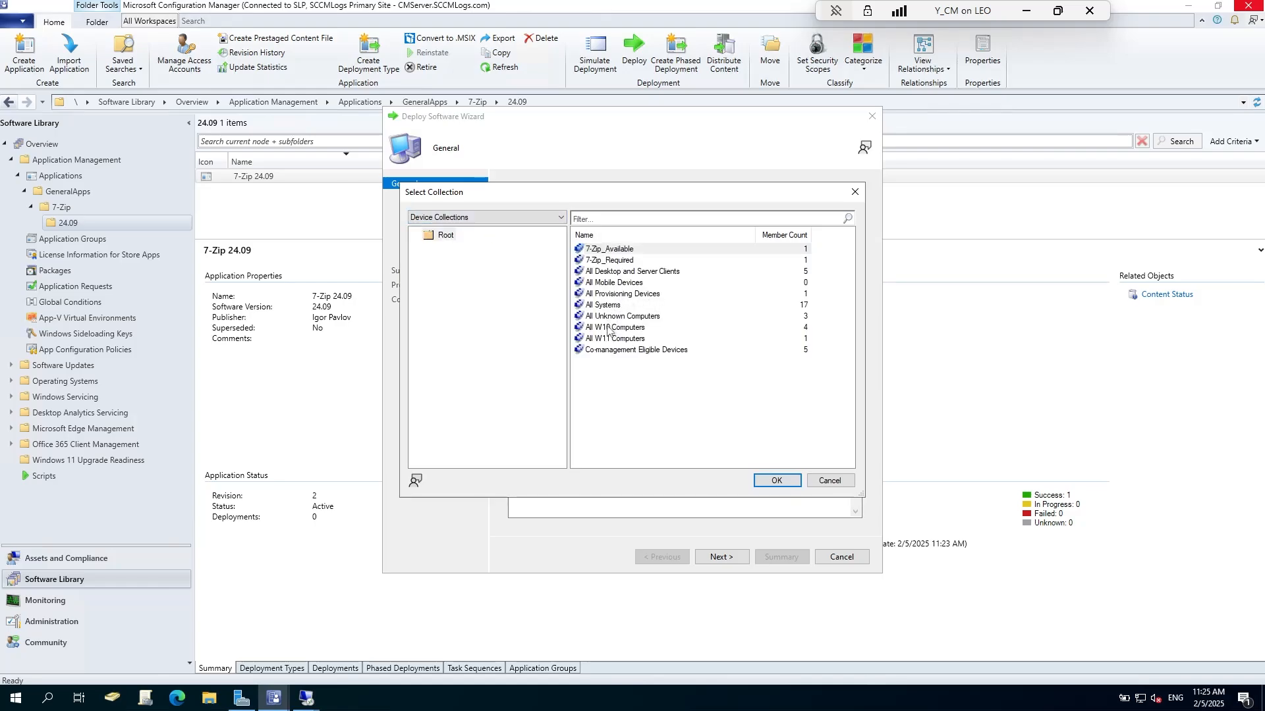
click(606, 251)
click(616, 263)
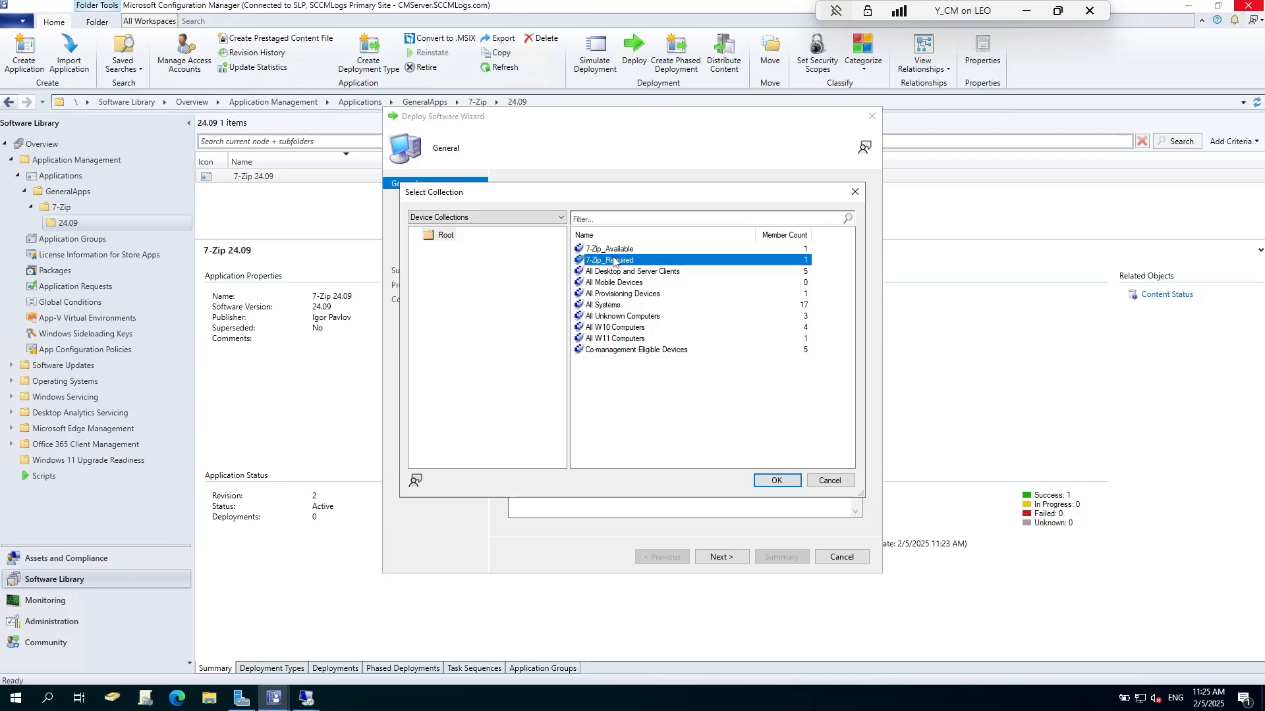
click(621, 254)
click(827, 482)
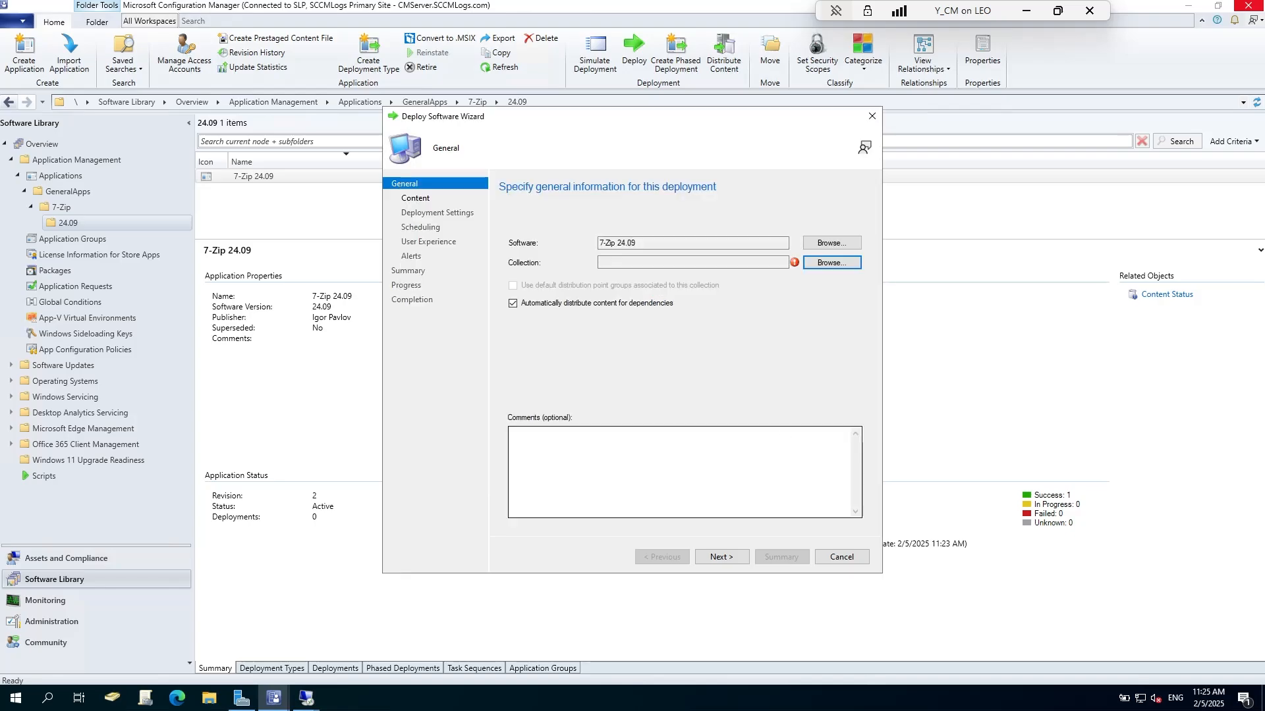
click(827, 559)
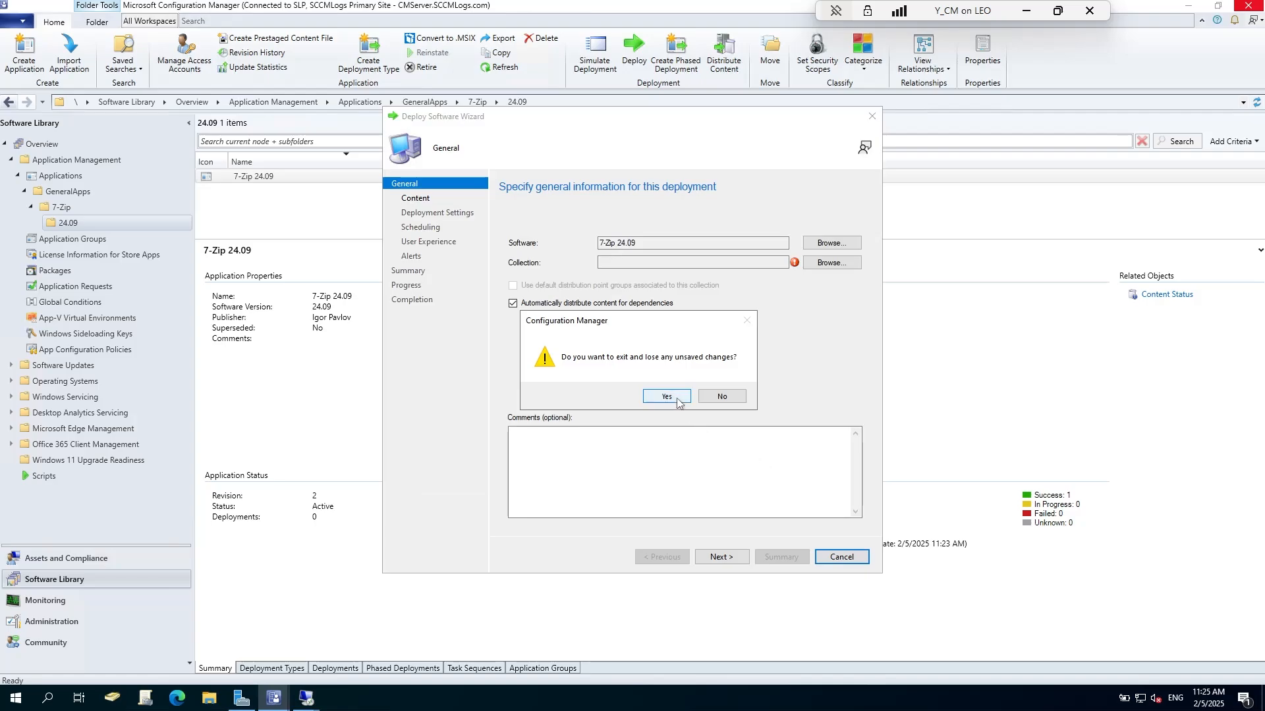
click(730, 397)
Step: Start an application deployment to the 7-Zip_Available device collection and select 7-Zip 24.09 from the GeneralApps, 7-Zip, 24.09 folder as its software
click(72, 558)
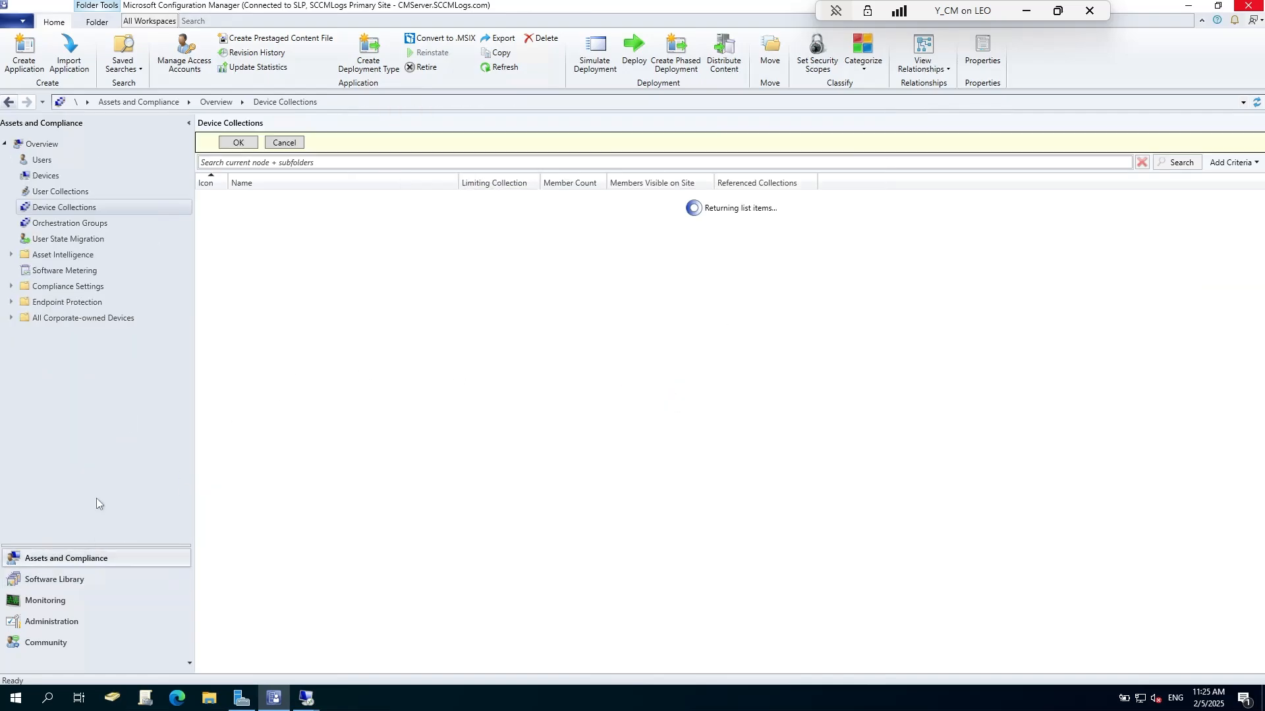
click(347, 249)
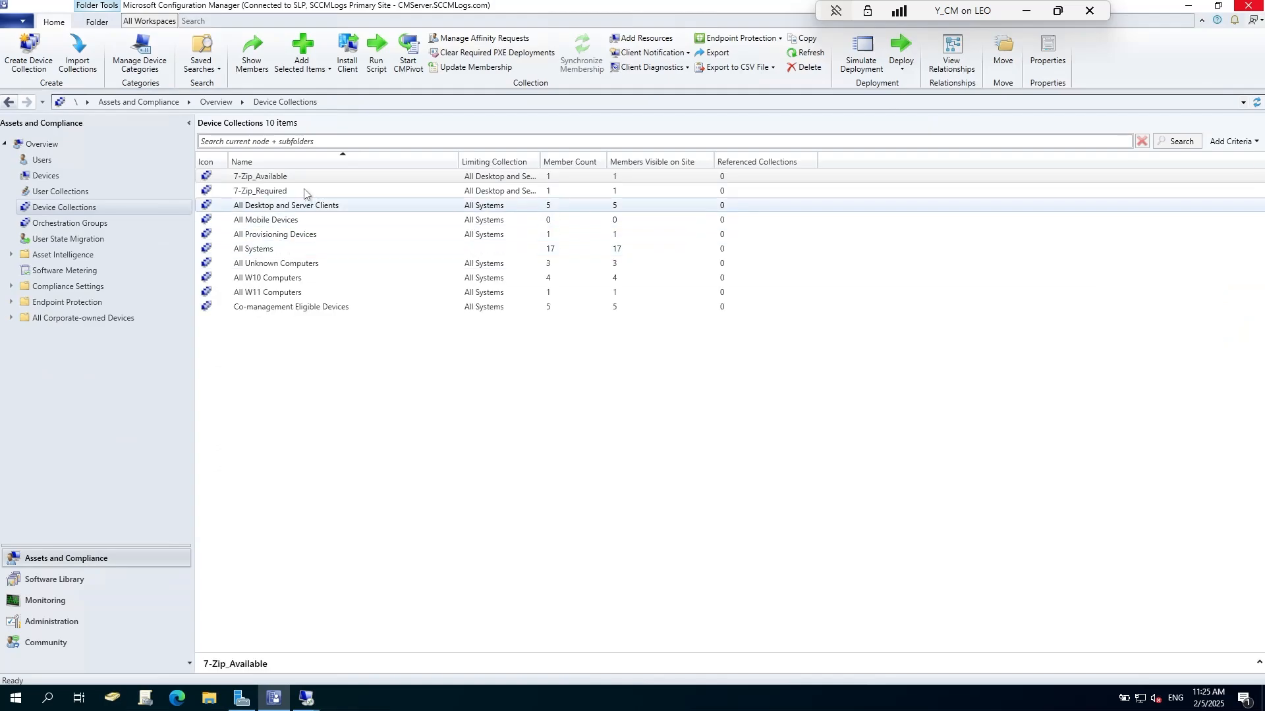
click(367, 178)
right_click(372, 176)
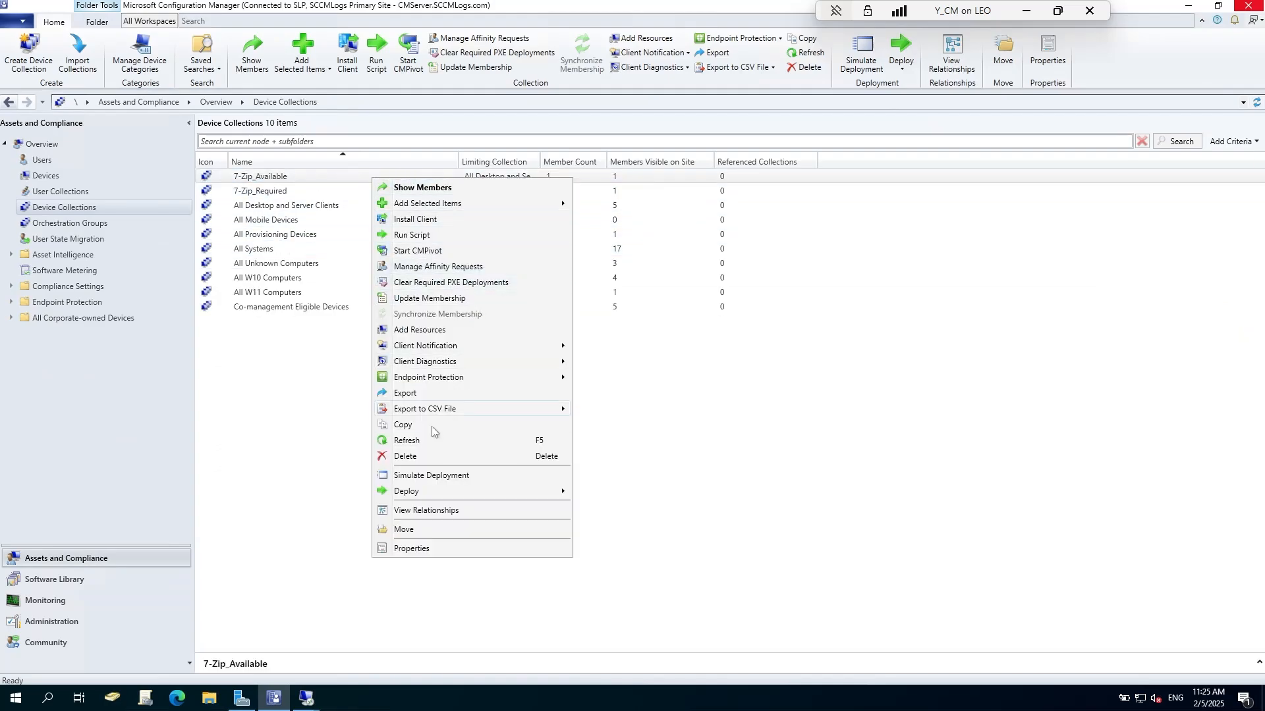
mouse_move(437, 496)
click(631, 492)
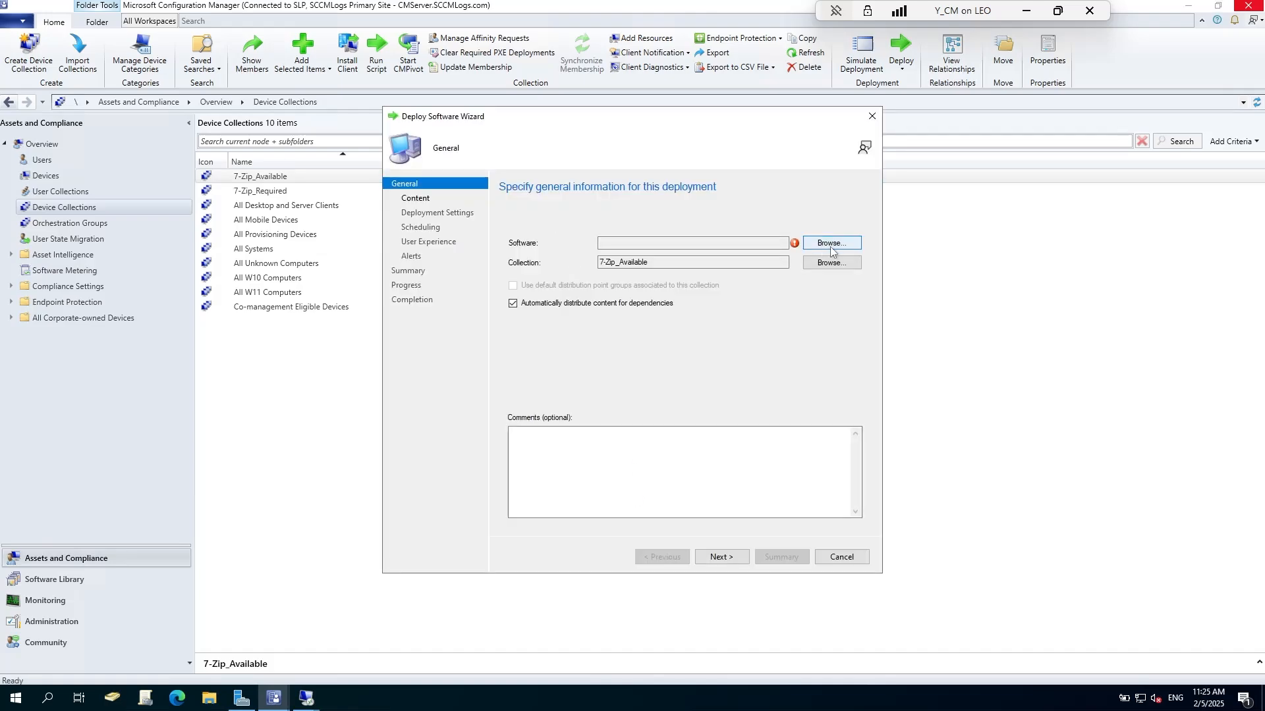
click(832, 243)
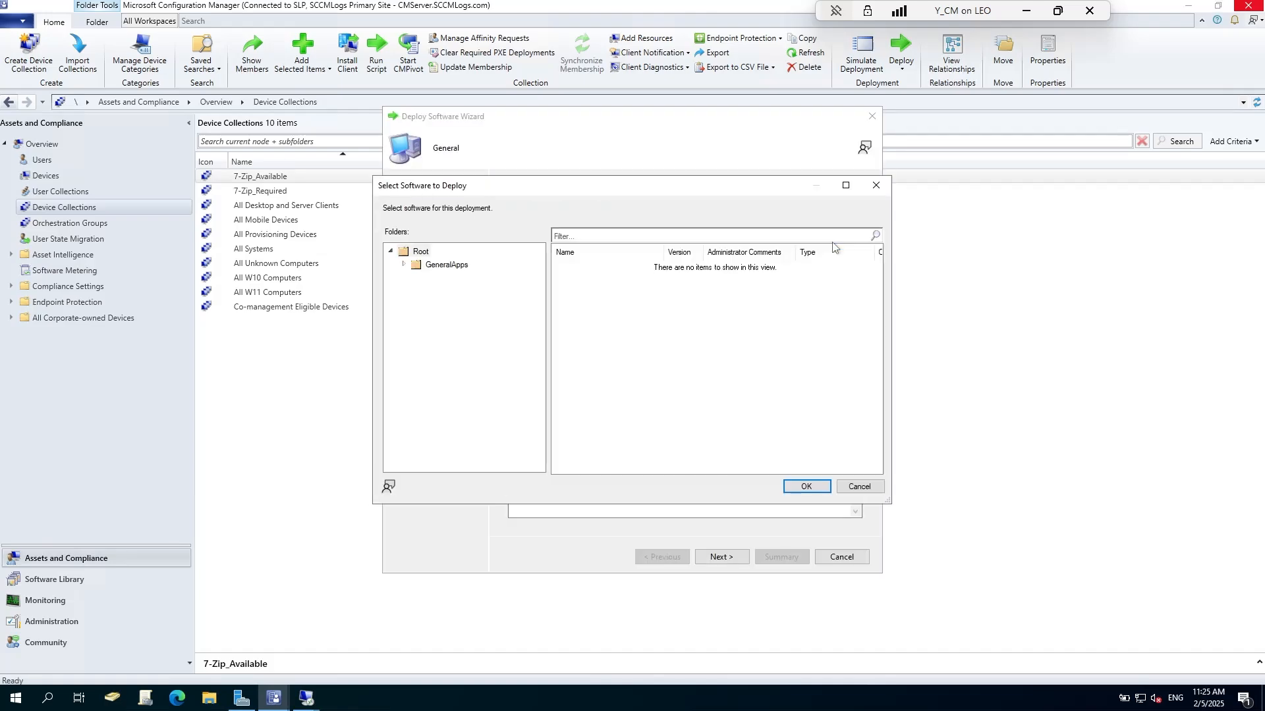
click(404, 266)
click(416, 278)
click(457, 291)
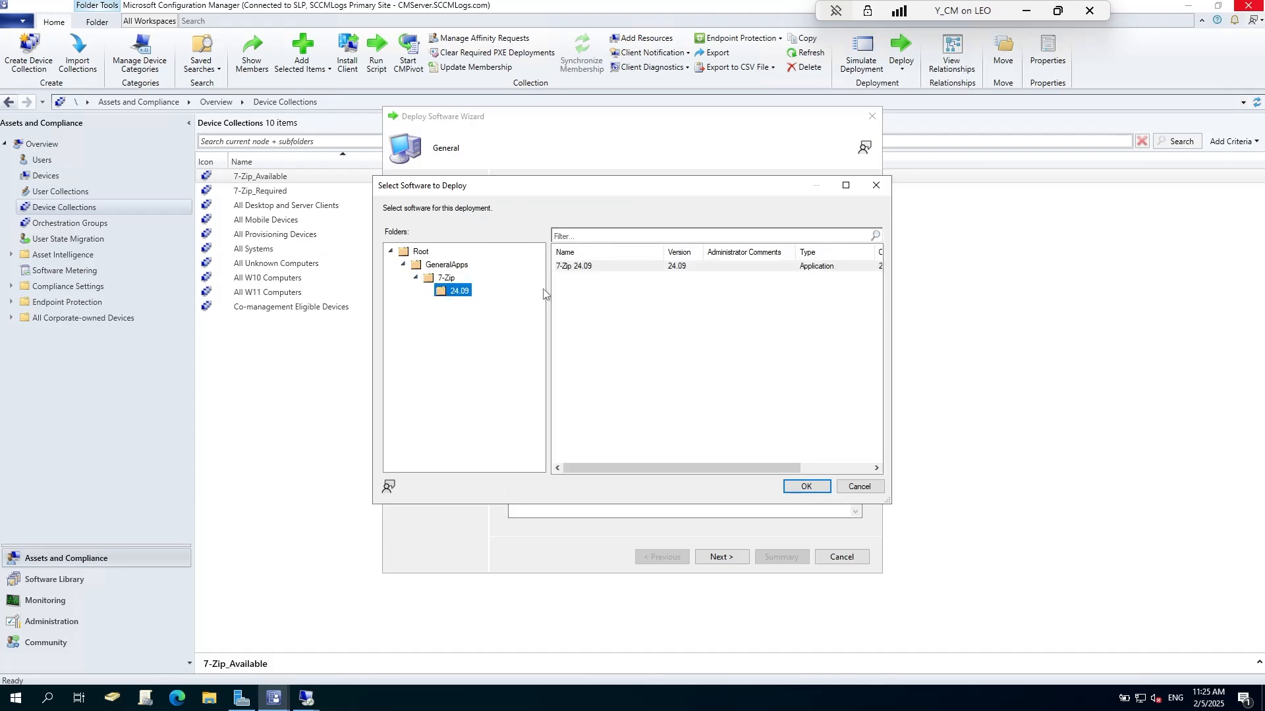
click(583, 268)
click(809, 486)
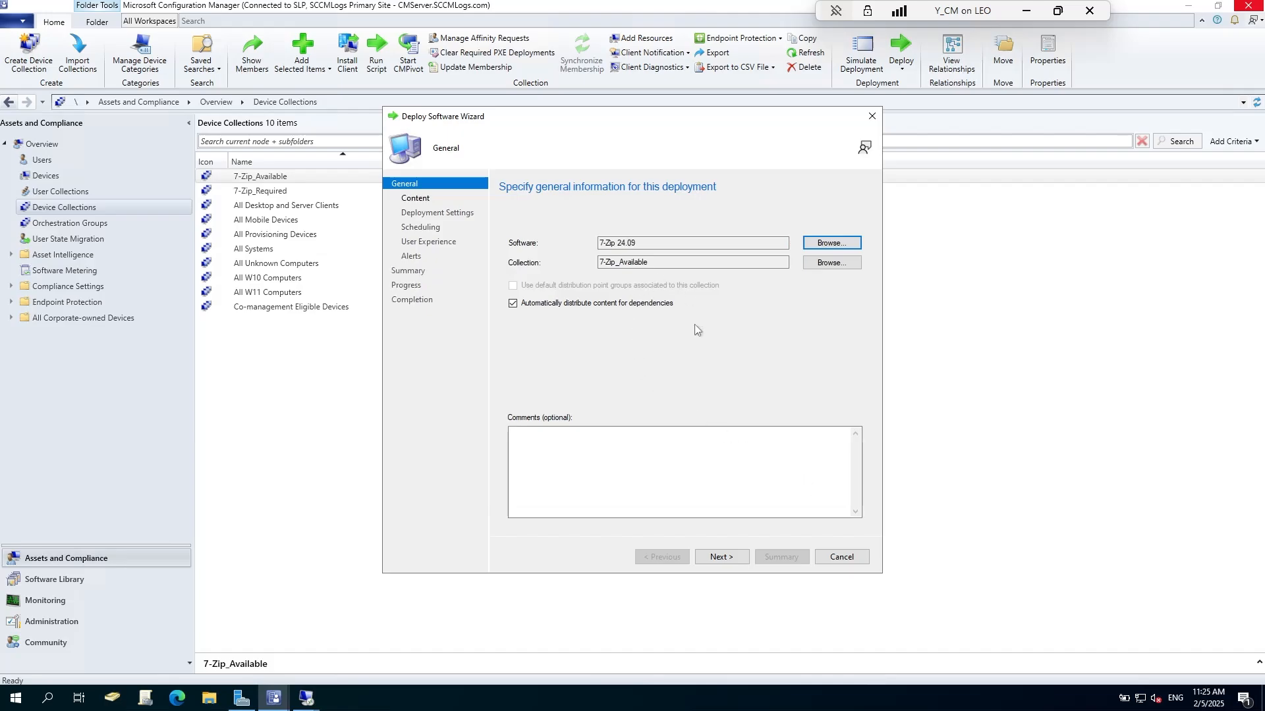
Step: Accept the existing content destination, the Install action with the Available purpose, and the default as-soon-as-possible schedule for the deployment
click(726, 558)
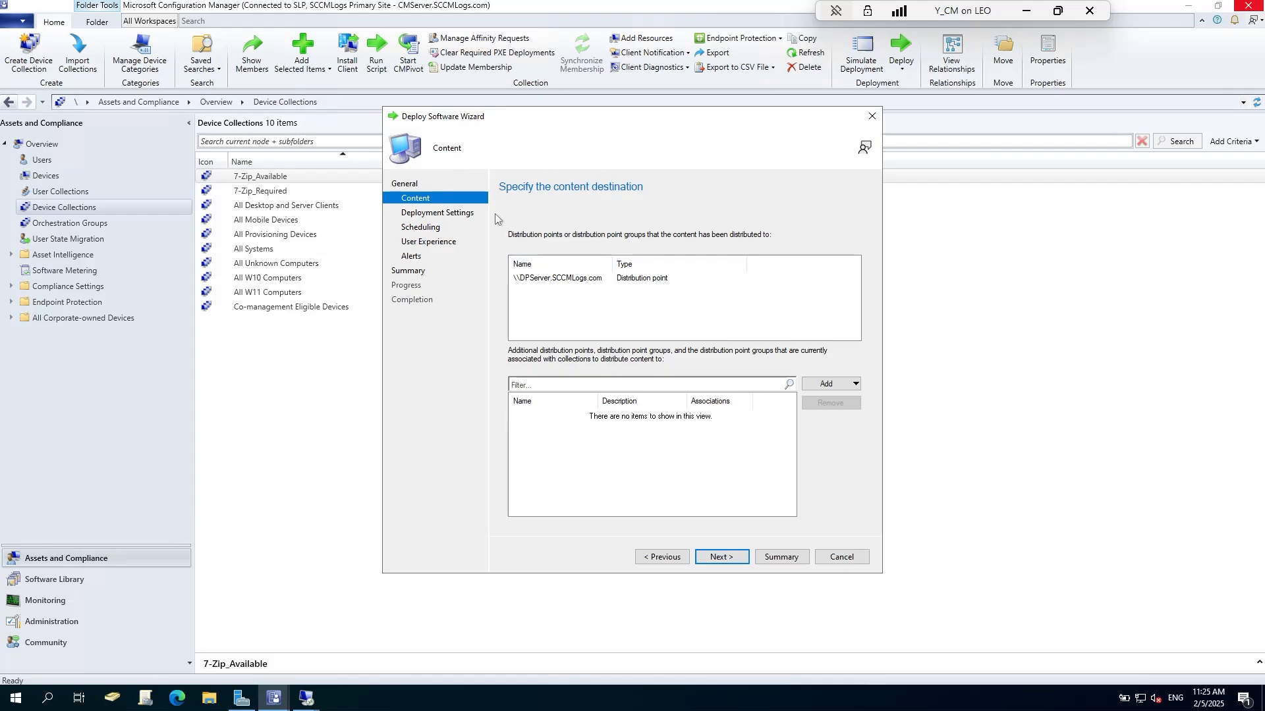
click(740, 557)
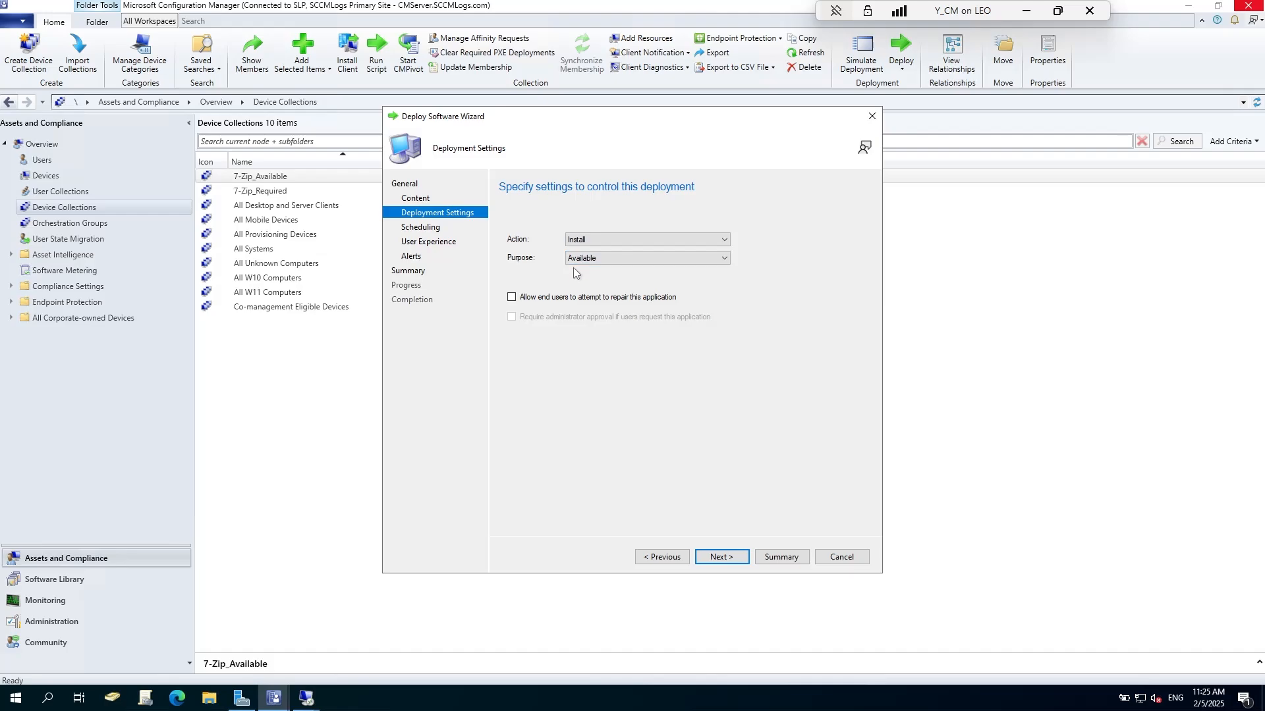
click(727, 555)
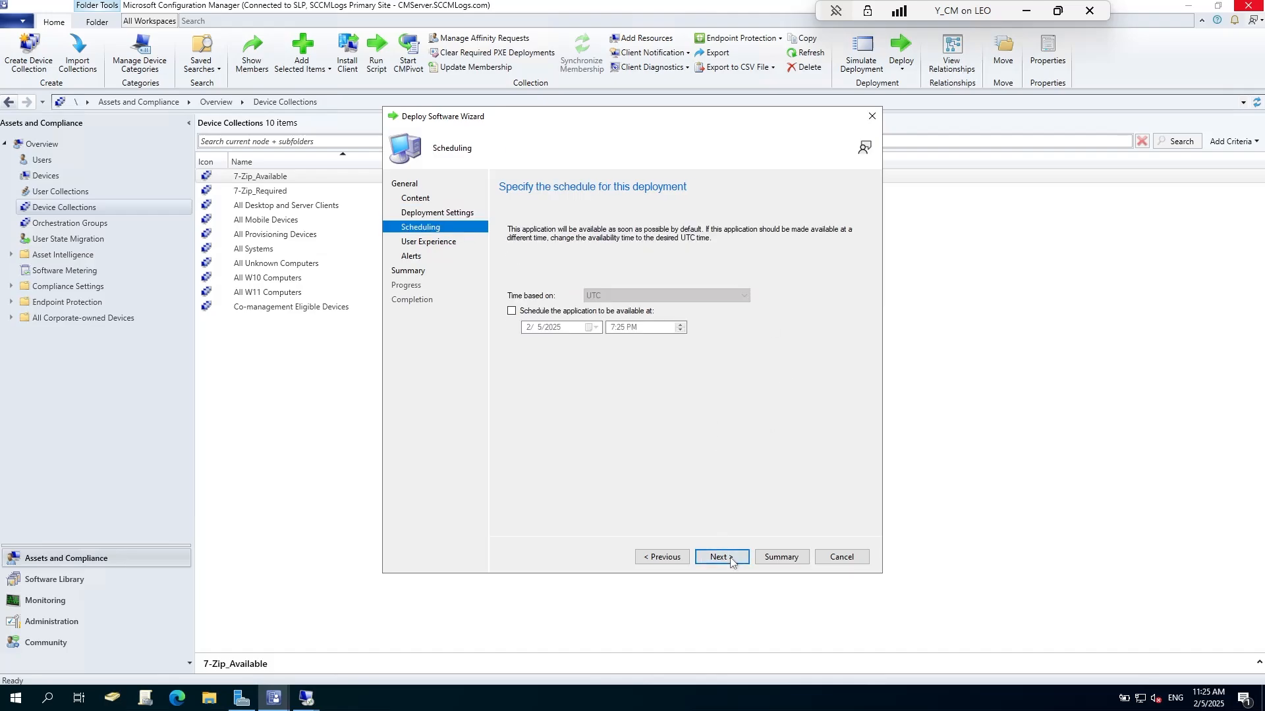
click(729, 558)
click(665, 557)
click(718, 559)
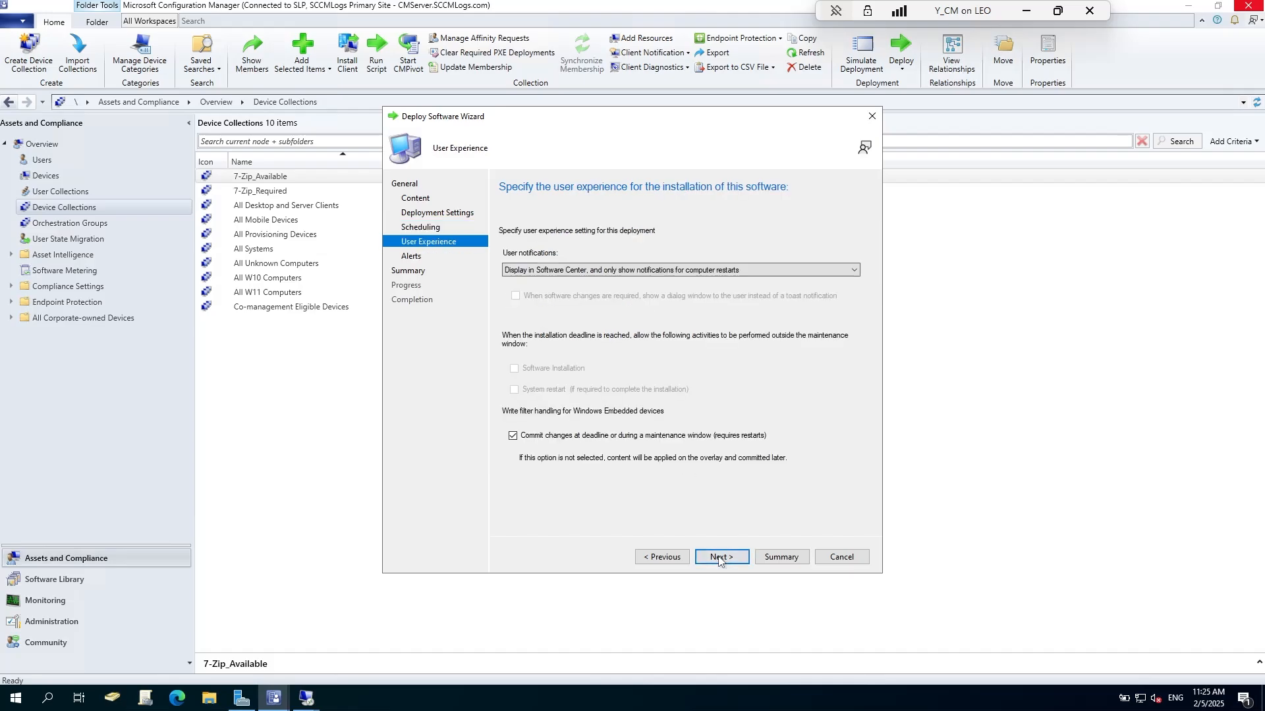
Step: Set user notifications to Display in Software Center and show all notifications, review the summary, and complete the 7-Zip_Available deployment
click(560, 270)
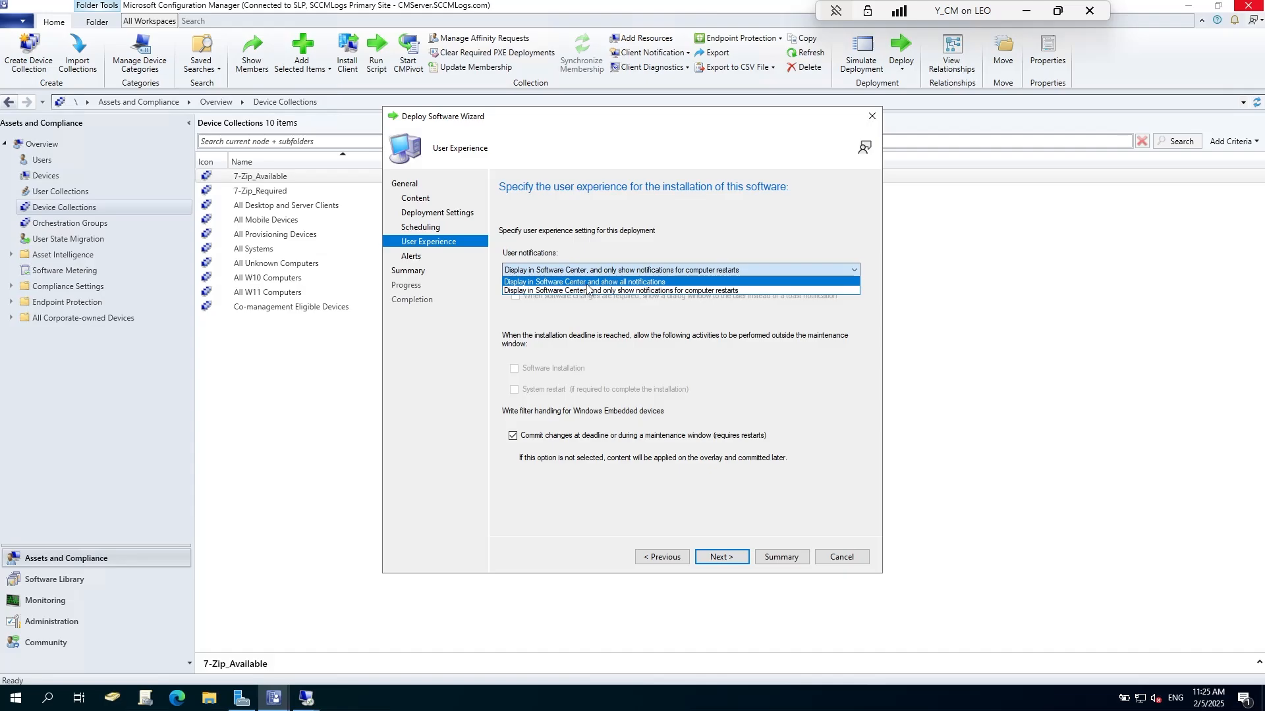
click(588, 282)
click(713, 559)
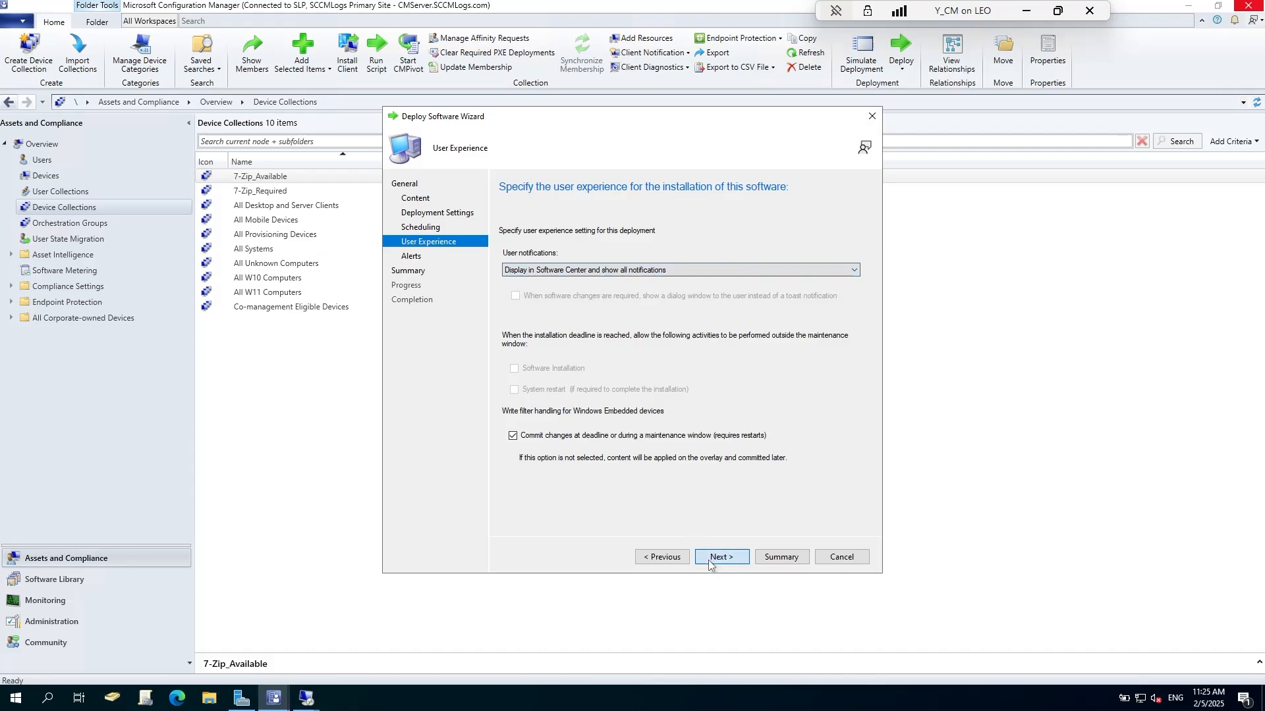
click(710, 561)
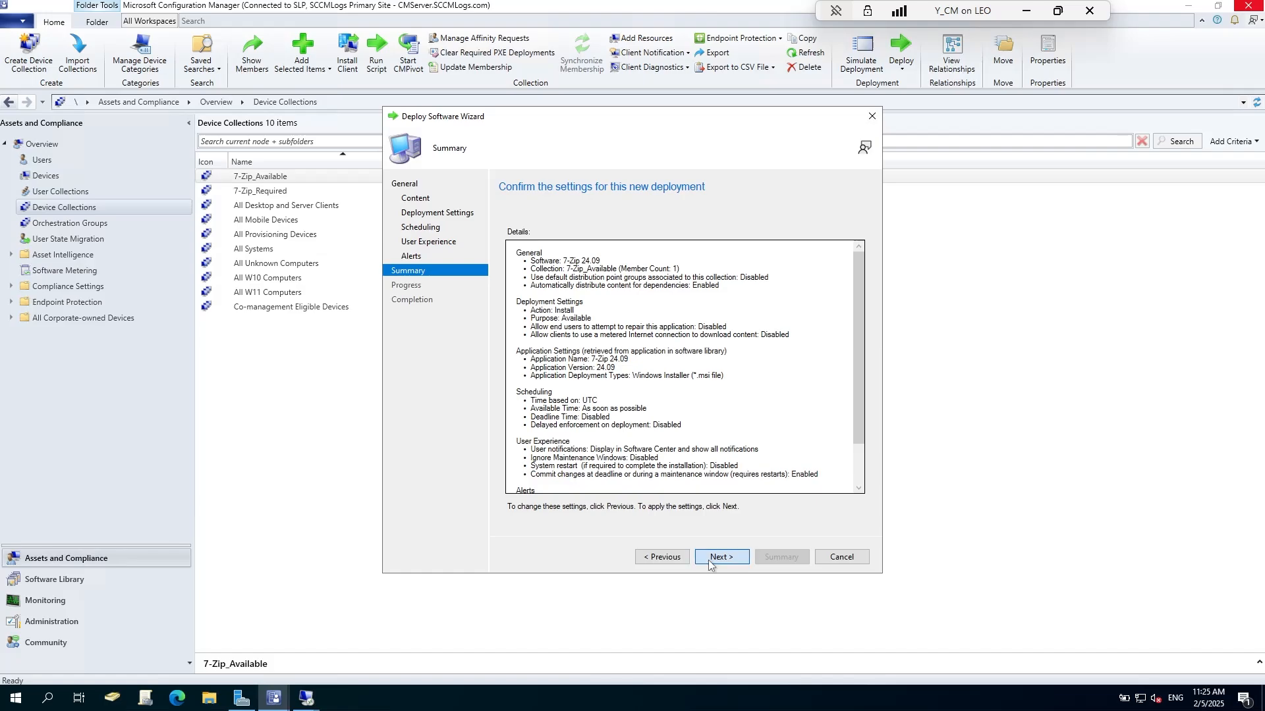
scroll(685, 367, down, 2)
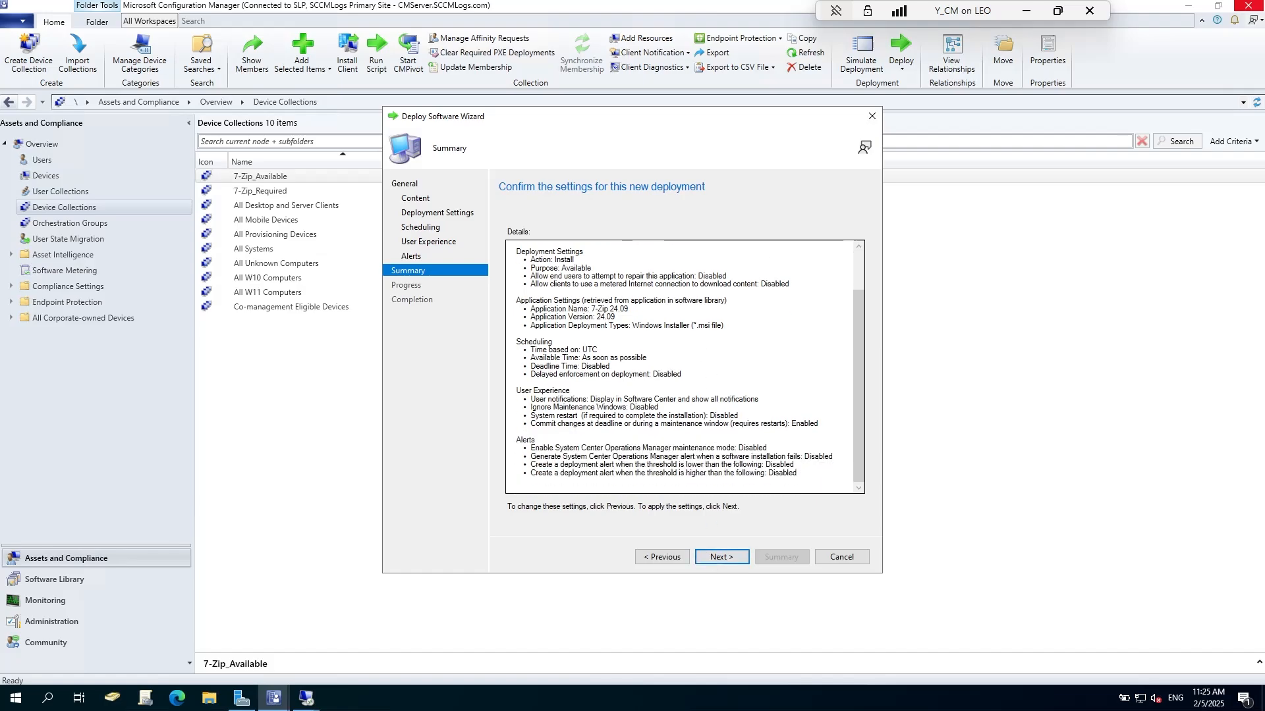
click(700, 559)
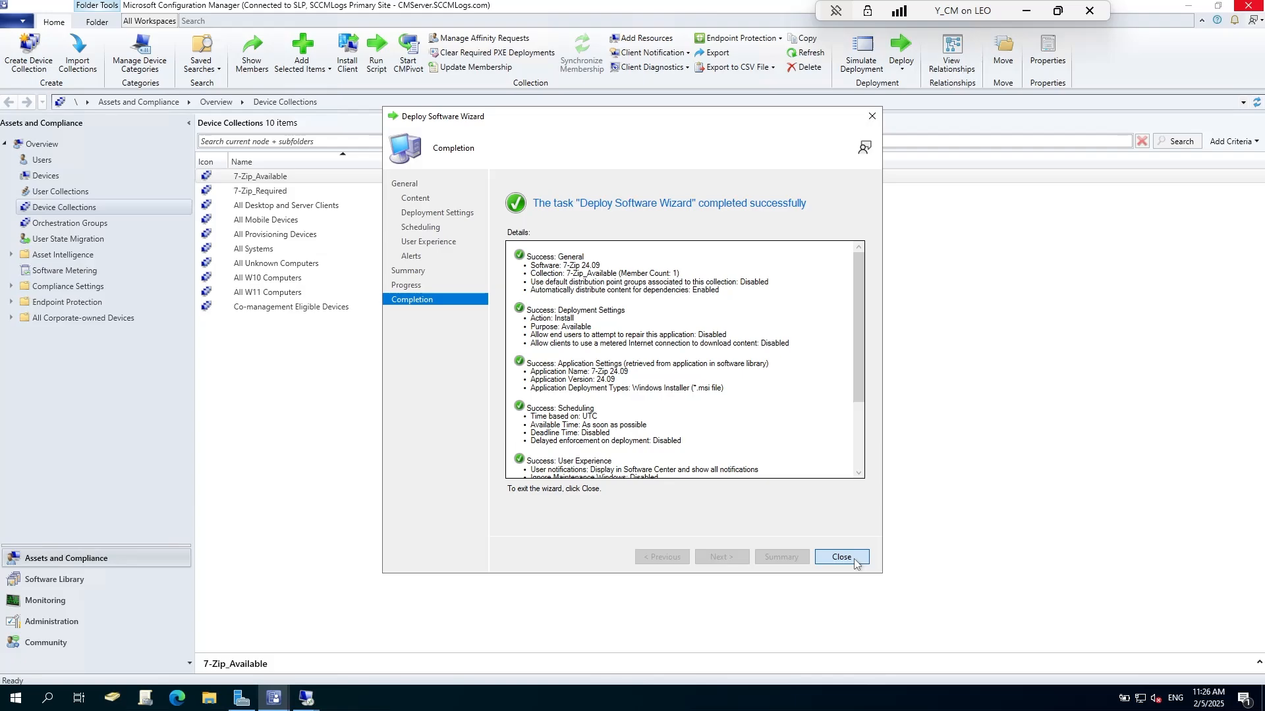
click(841, 557)
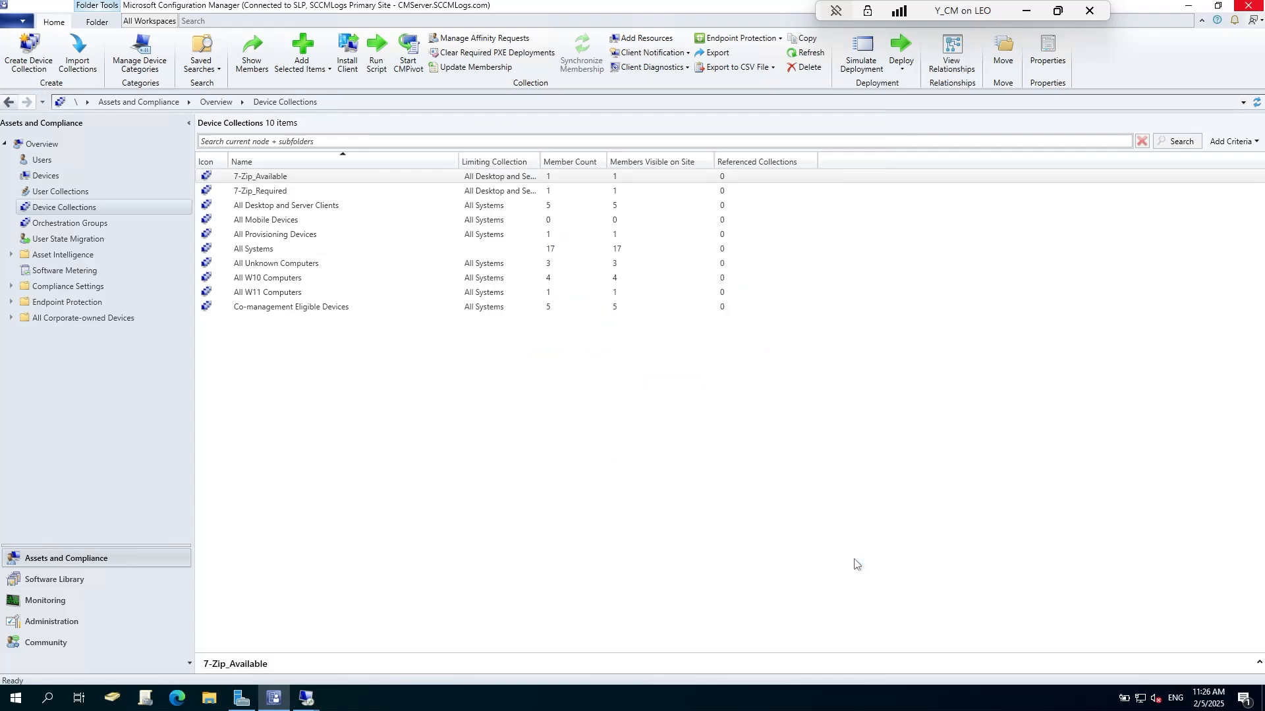
Step: Start an application deployment to the 7-Zip_Required device collection and select 7-Zip 24.09 from the 24.09 folder as its software
click(299, 191)
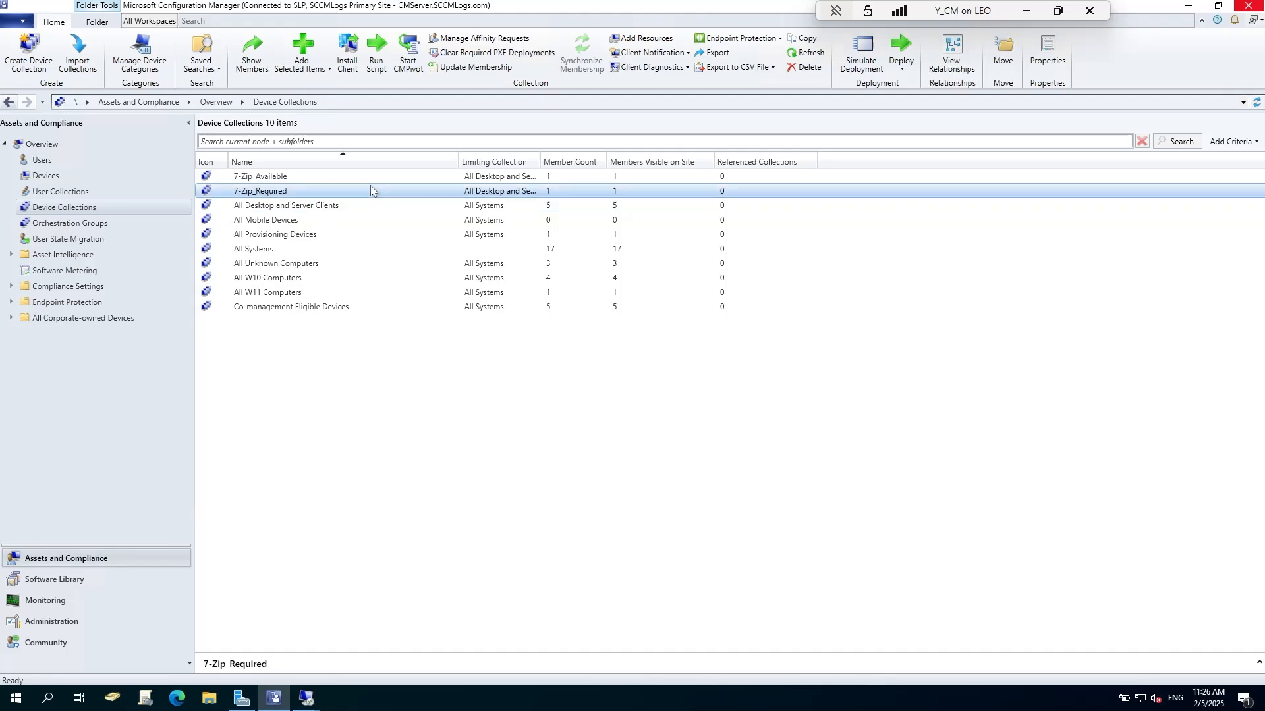
right_click(329, 189)
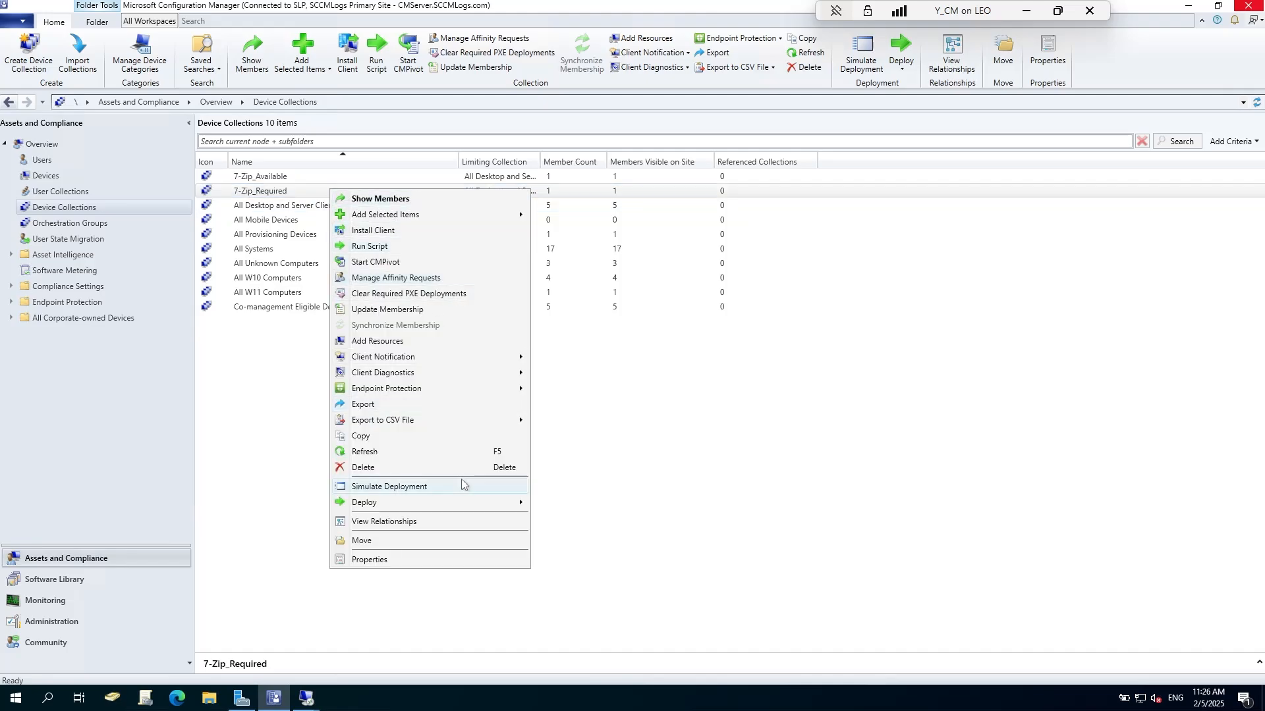
mouse_move(491, 504)
click(560, 505)
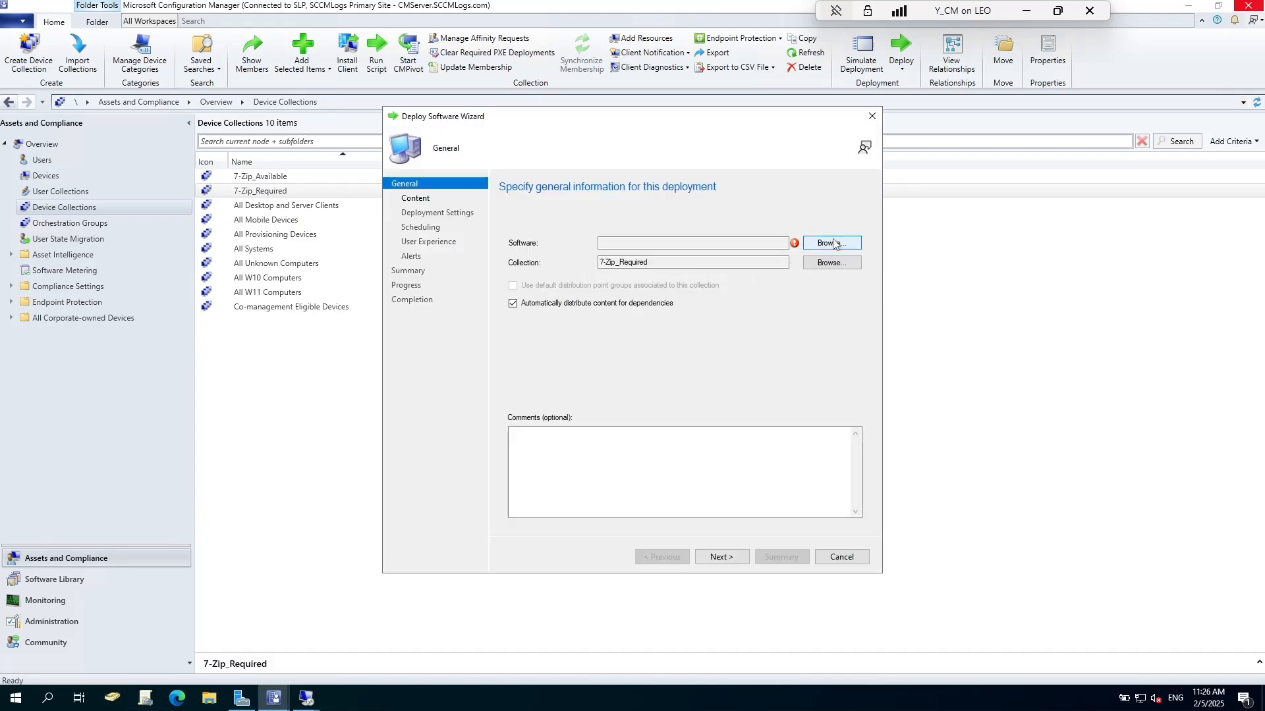
click(838, 243)
click(402, 264)
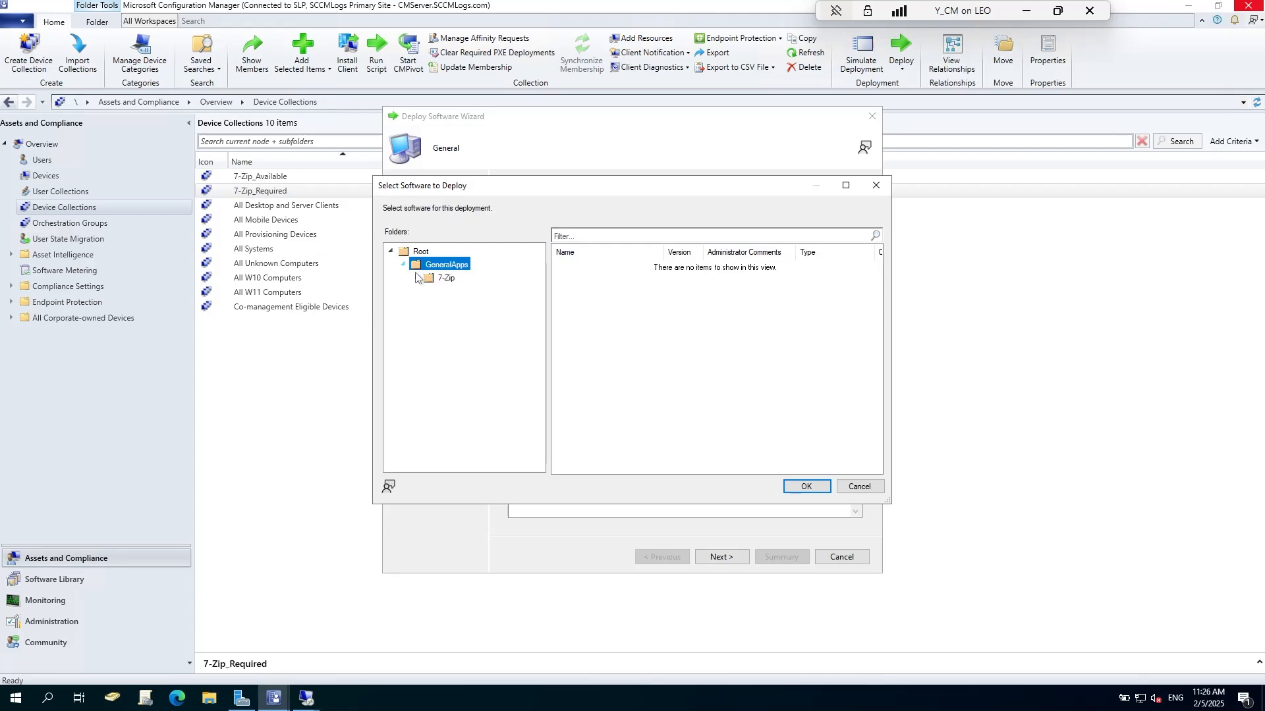
click(417, 277)
click(445, 291)
click(598, 267)
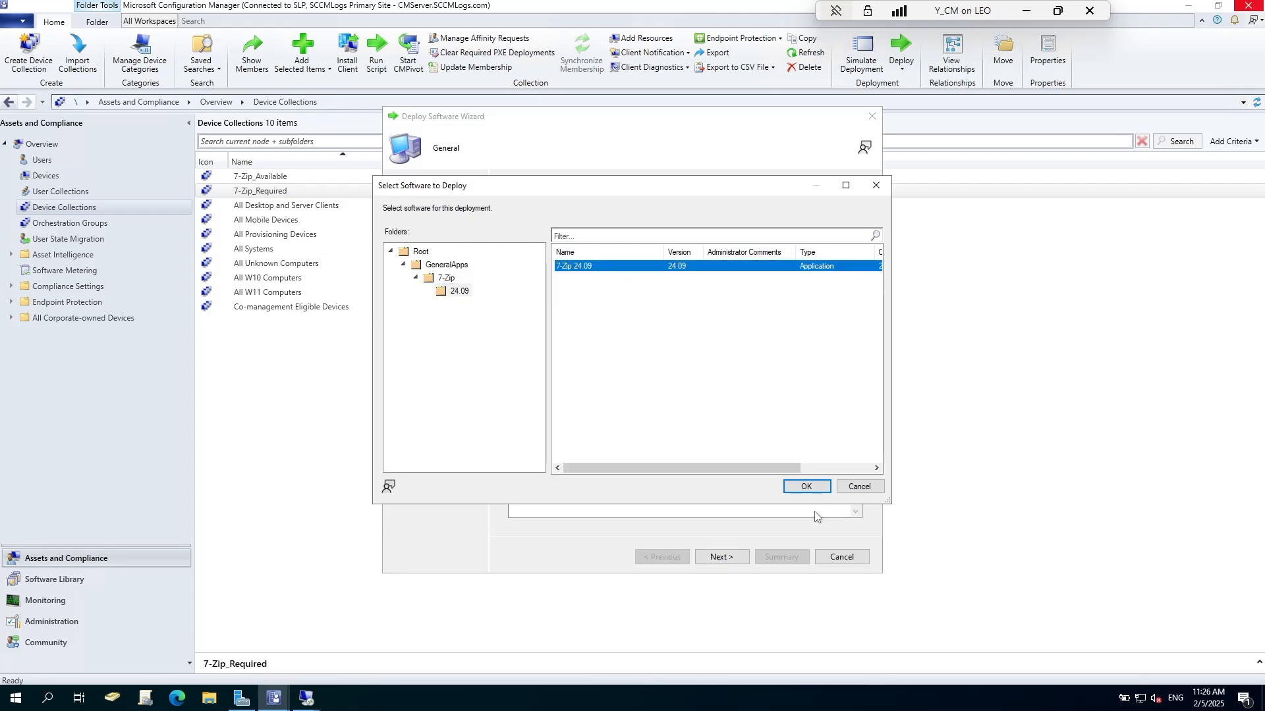
click(807, 488)
Step: Keep the existing content destination and the Install action, and set the deployment purpose to Required
click(713, 558)
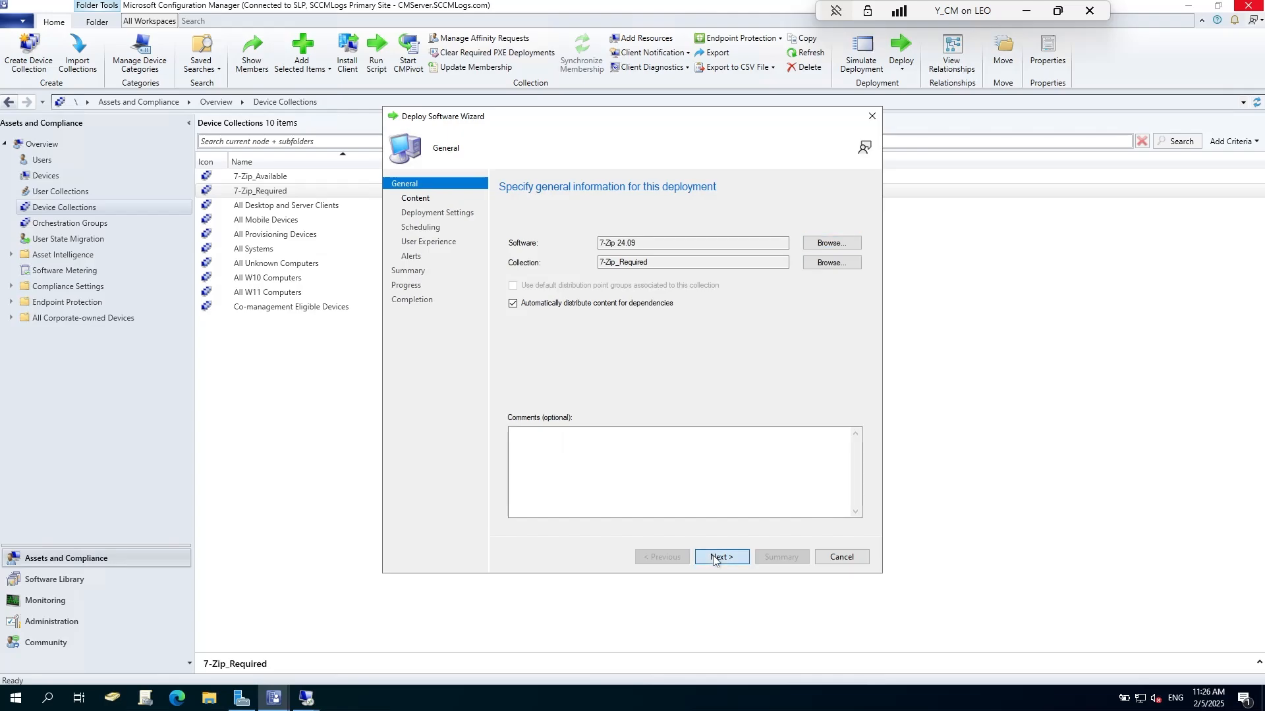
click(735, 559)
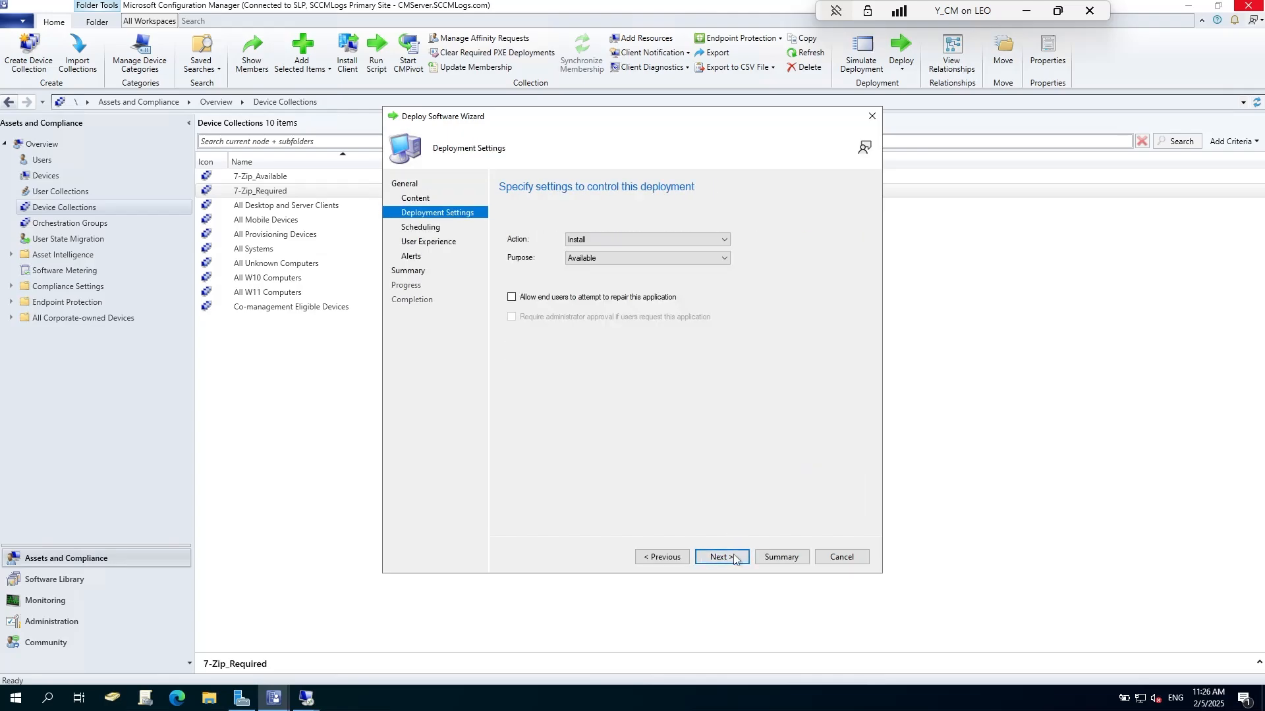
click(606, 257)
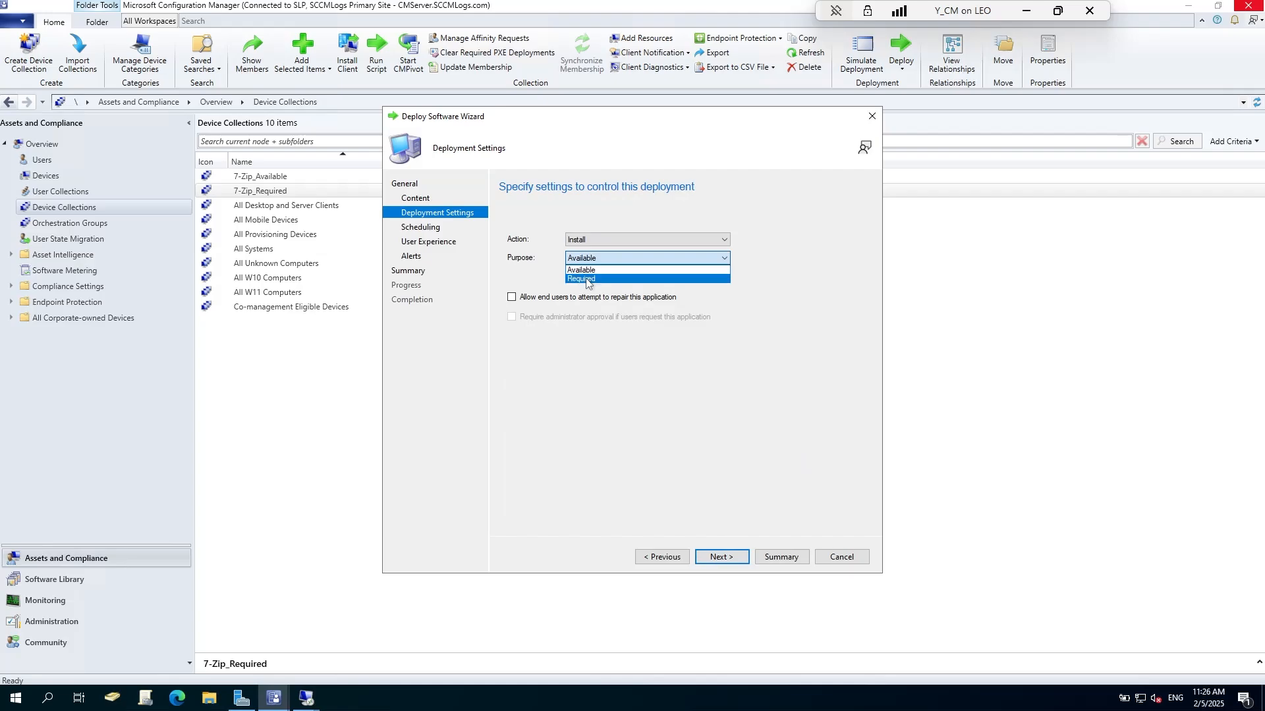
click(586, 271)
key(Down)
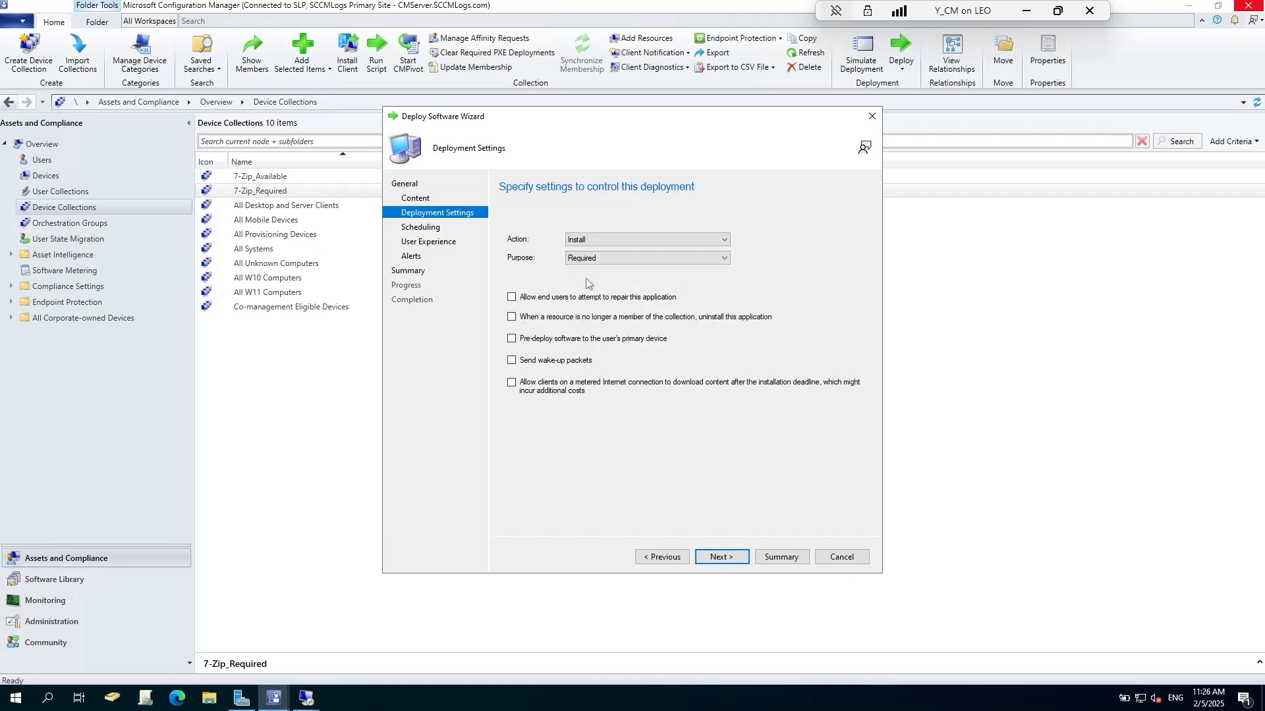
click(704, 560)
Step: Accept the default scheduling, user experience and alert settings, and complete the 7-Zip_Required deployment
click(705, 561)
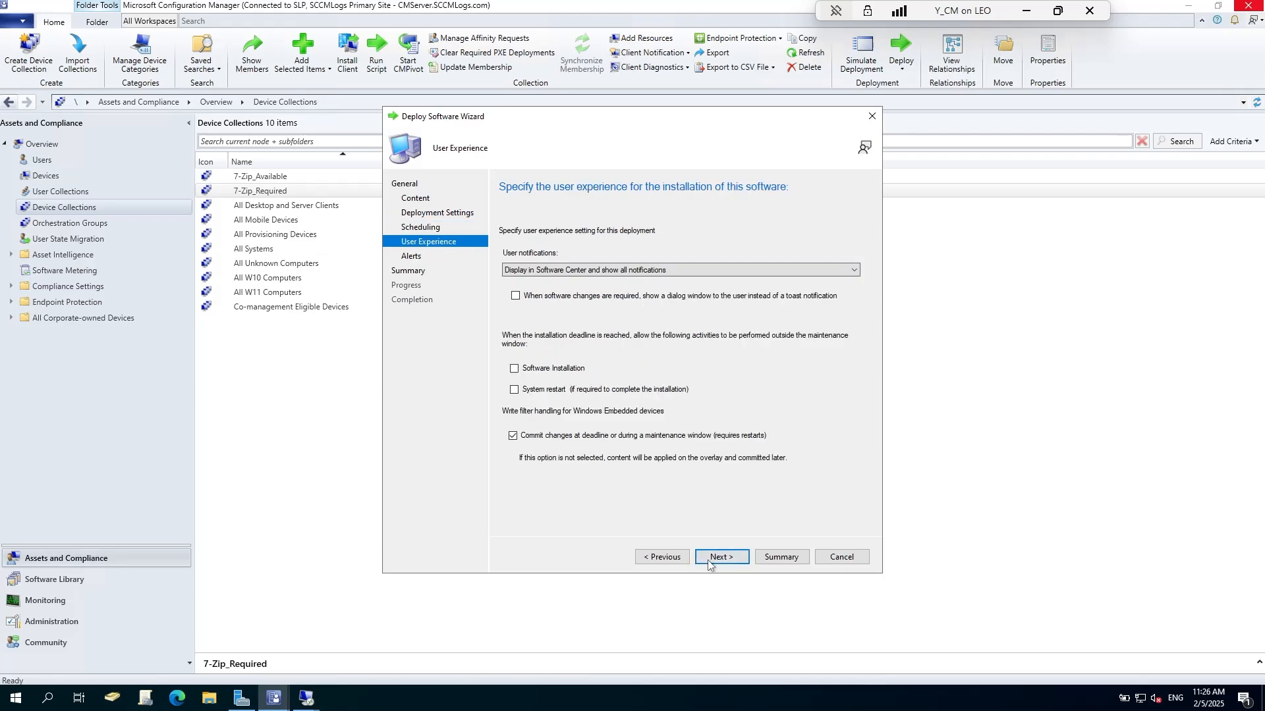
click(710, 558)
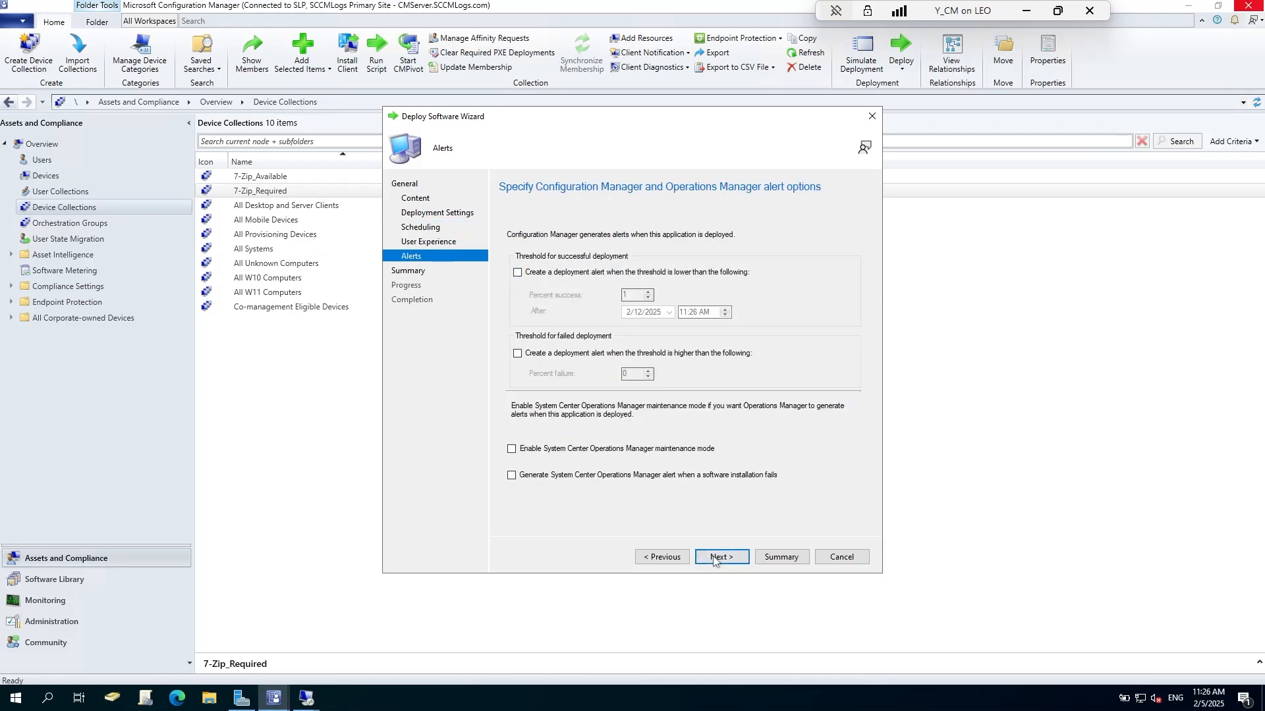
click(714, 560)
click(713, 558)
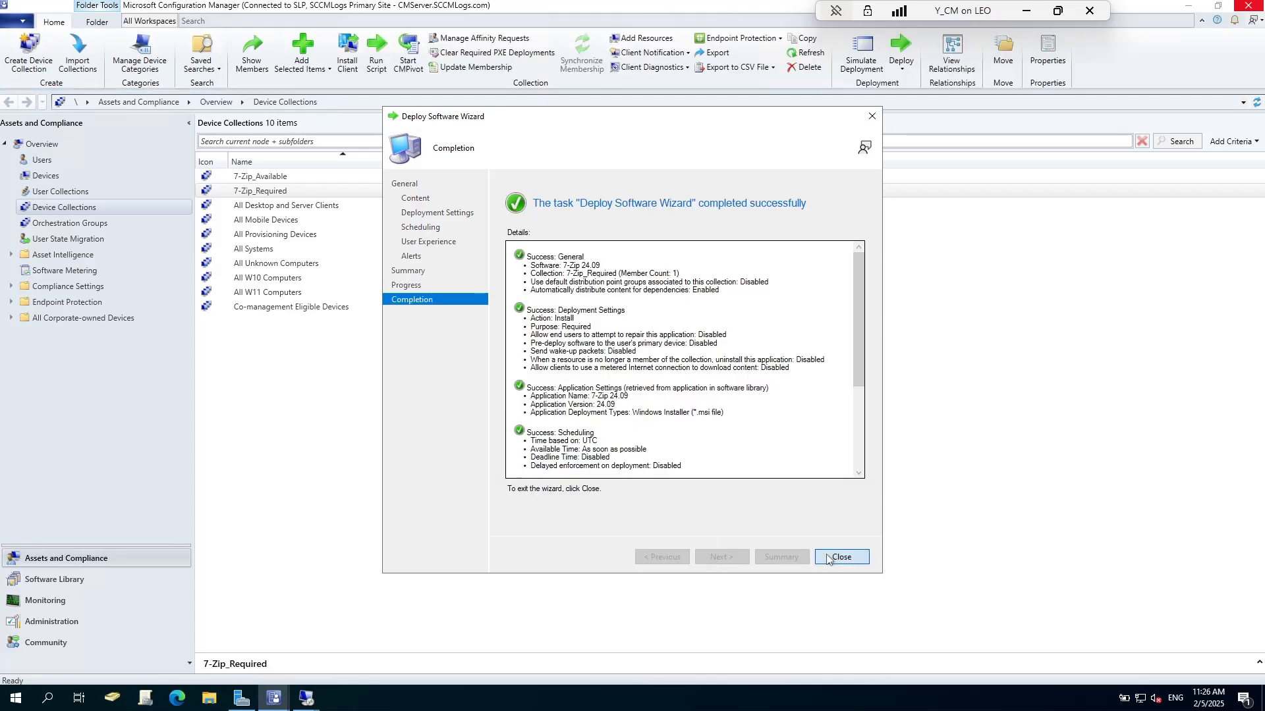
click(837, 556)
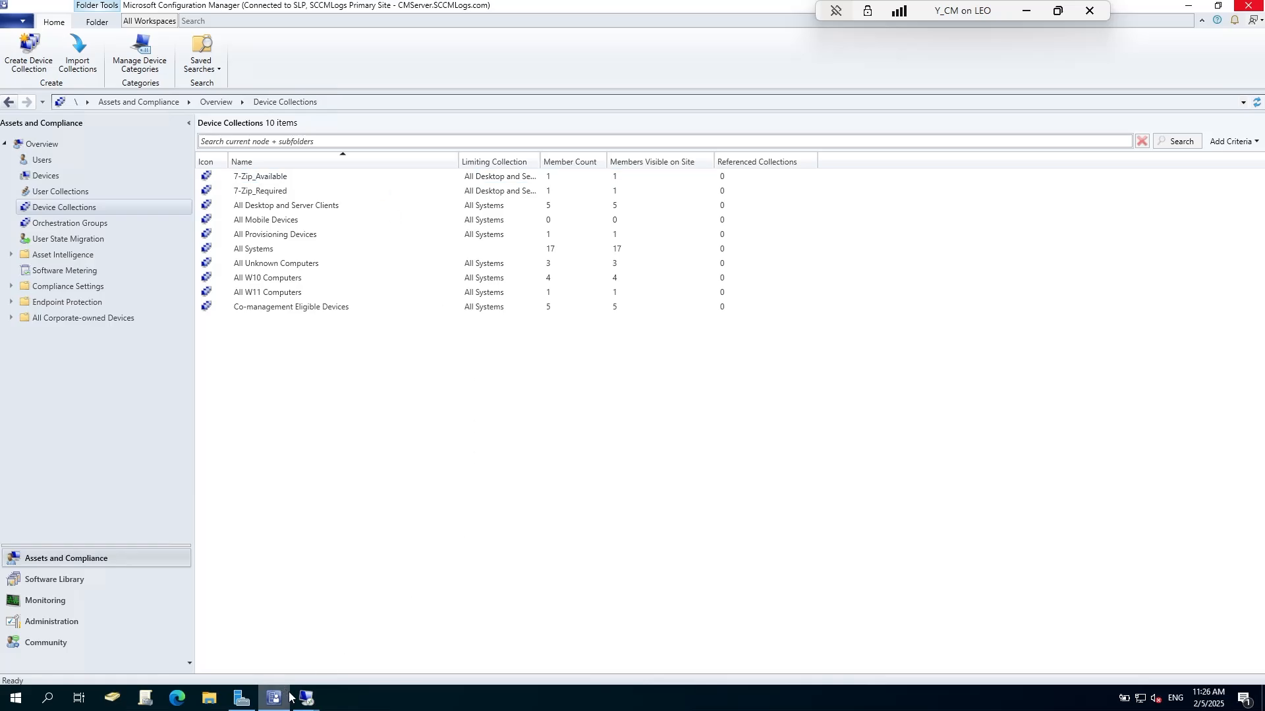
Step: Show the member devices of the 7-Zip_Required collection
click(270, 192)
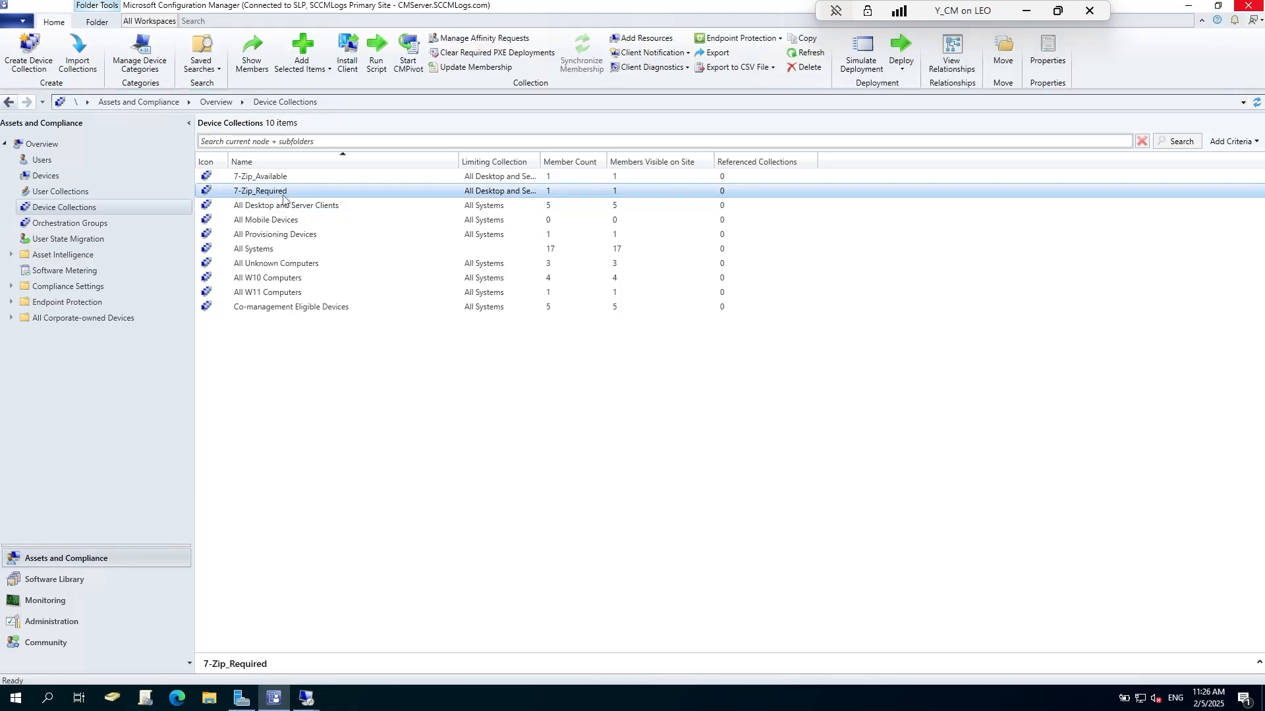
right_click(283, 191)
key(Escape)
double_click(293, 192)
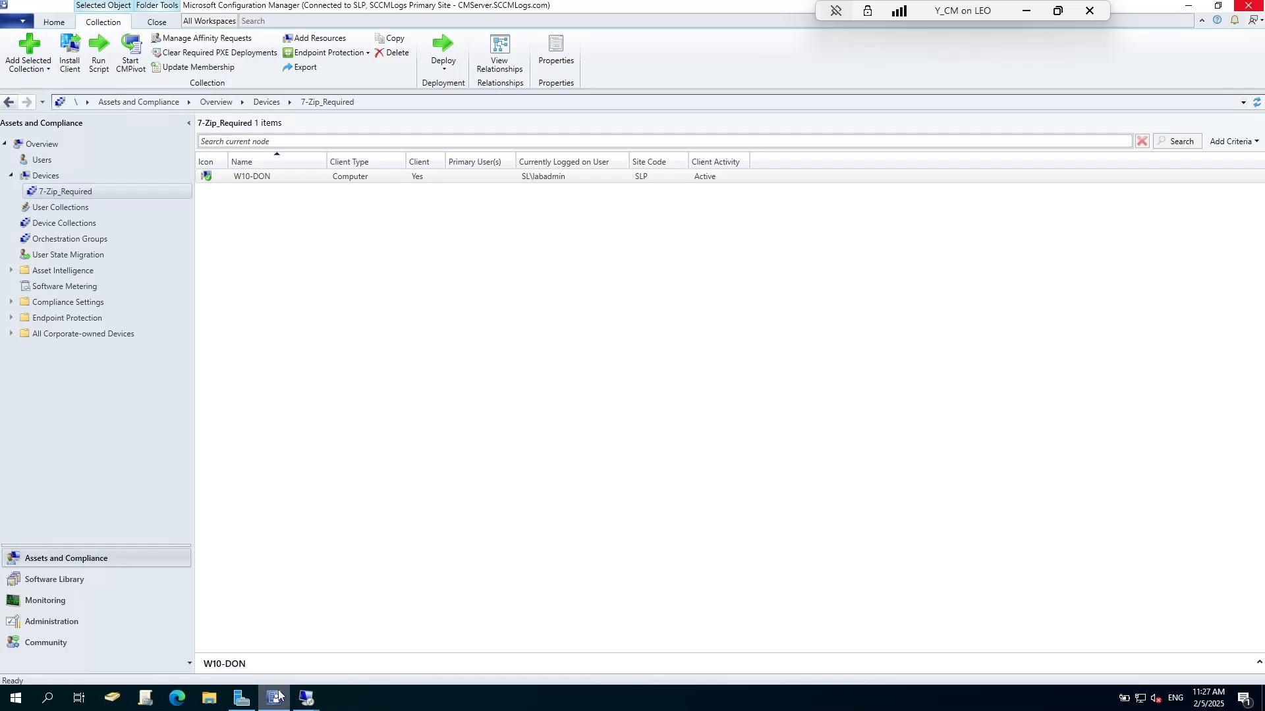
Step: Switch to the w10-don Remote Desktop session and enlarge its window to fill the screen
mouse_move(304, 705)
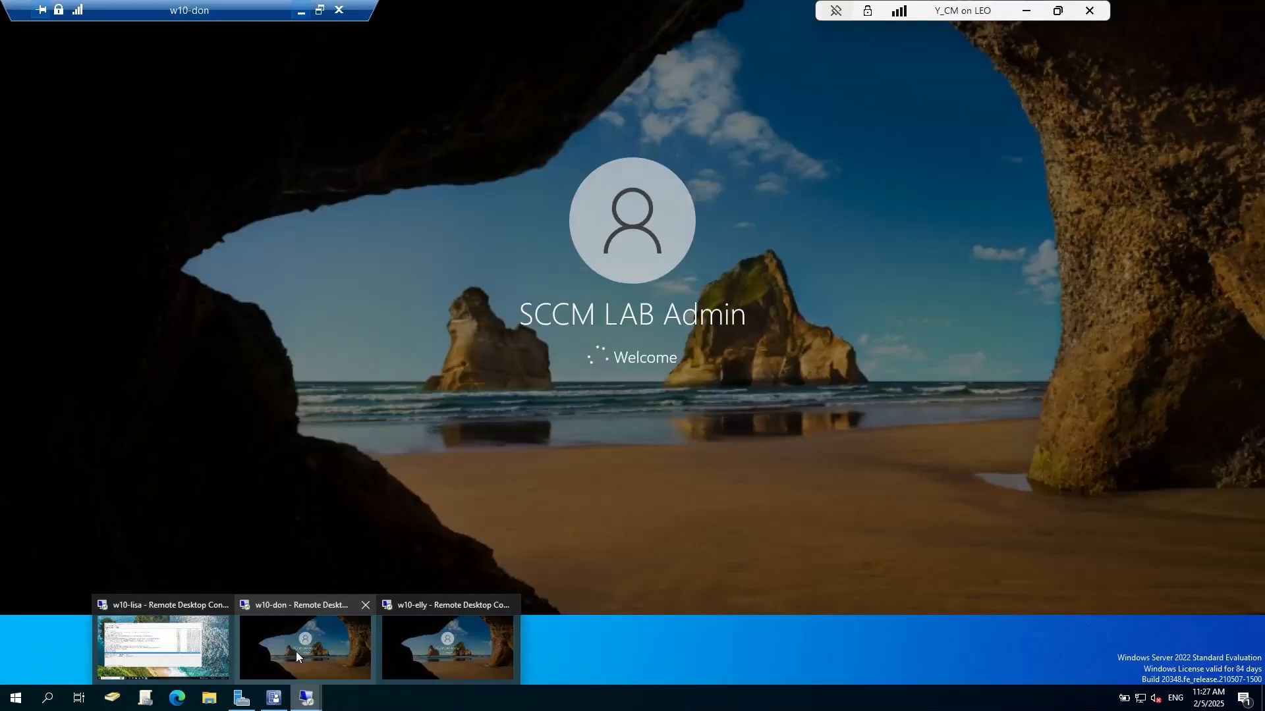
click(296, 651)
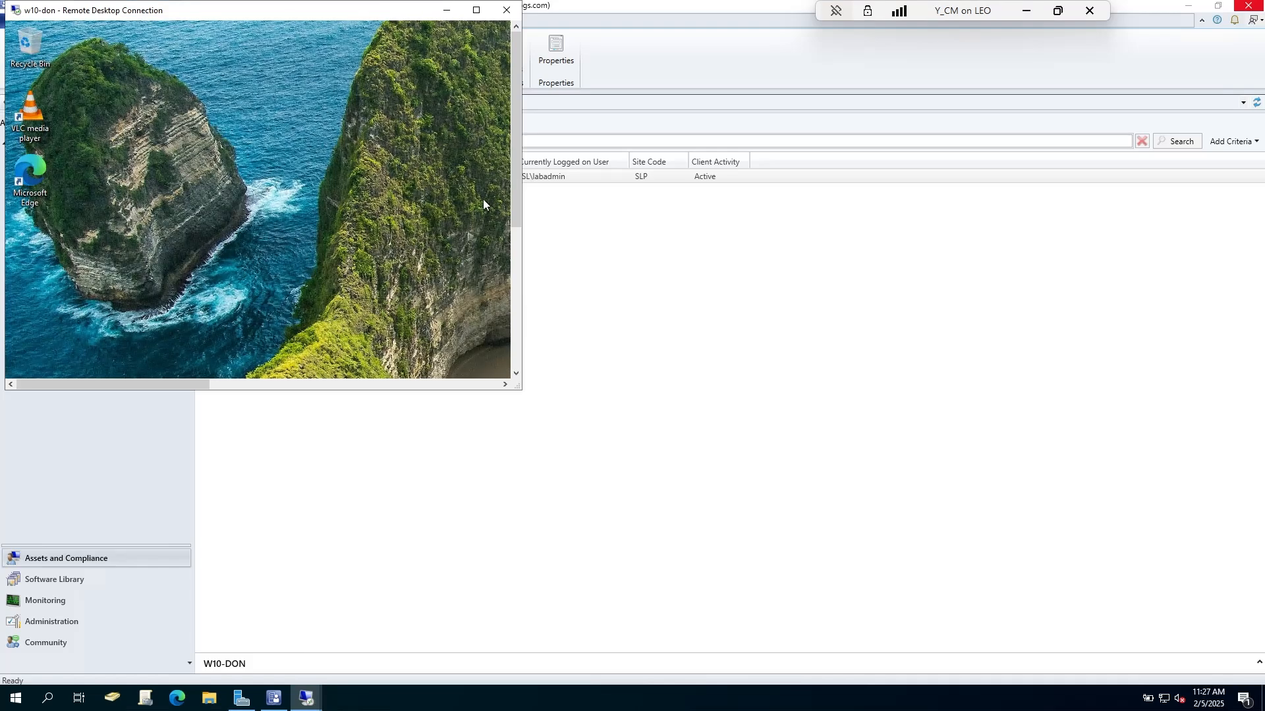
drag(395, 15, 531, 109)
double_click(582, 106)
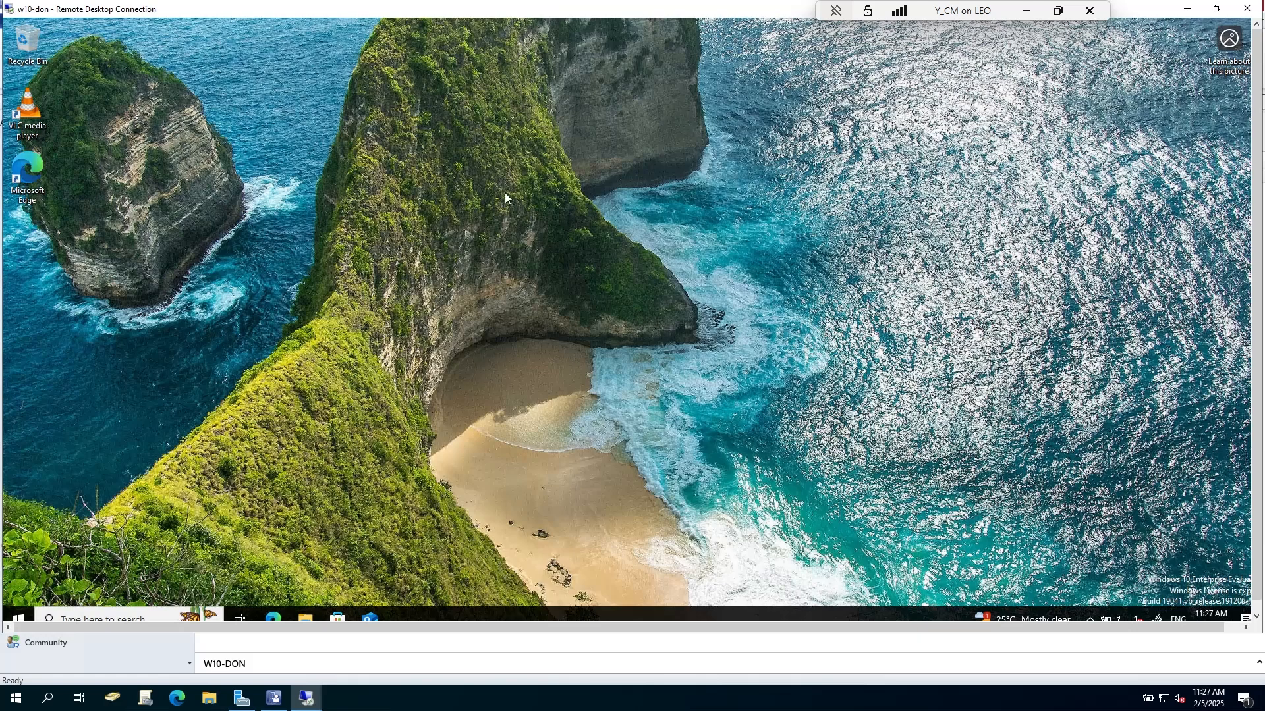
Step: Show the w10-don session in full-screen mode with Software Center open on its applications
drag(615, 237, 390, 471)
double_click(278, 6)
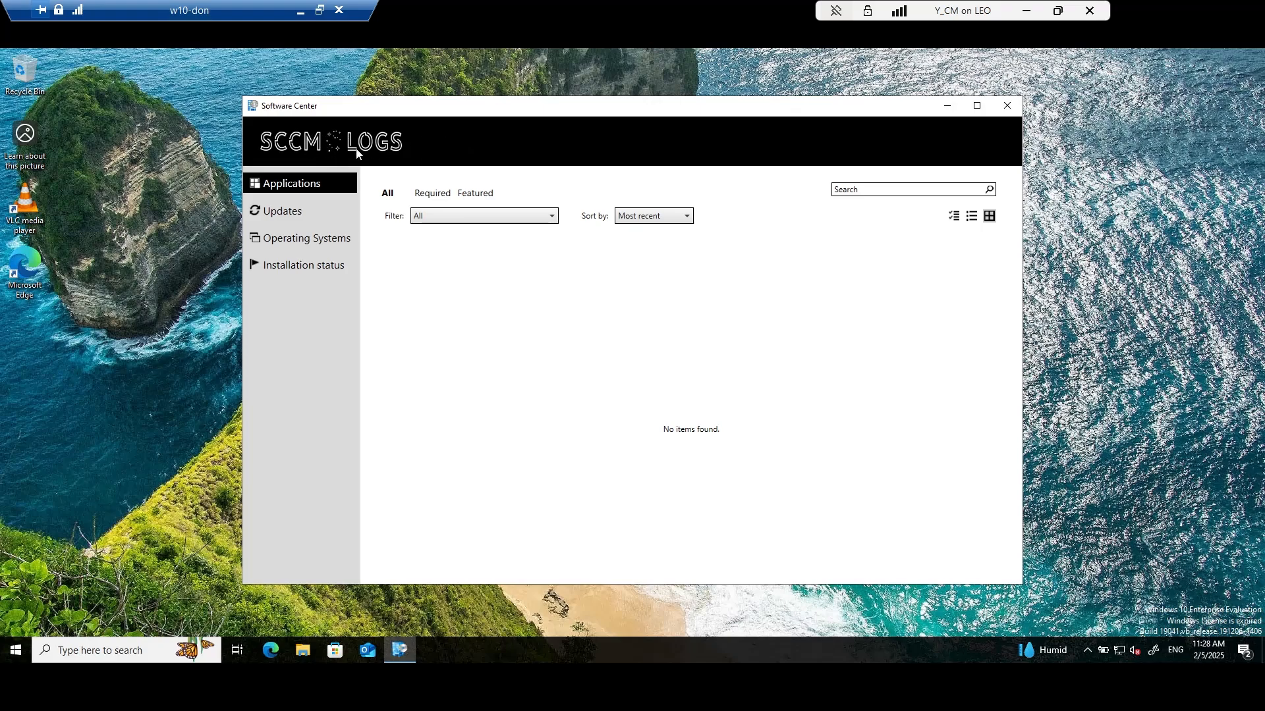
Step: Return to the Configuration Manager console and open the properties of the SOFTWARE-CCS client settings
click(297, 12)
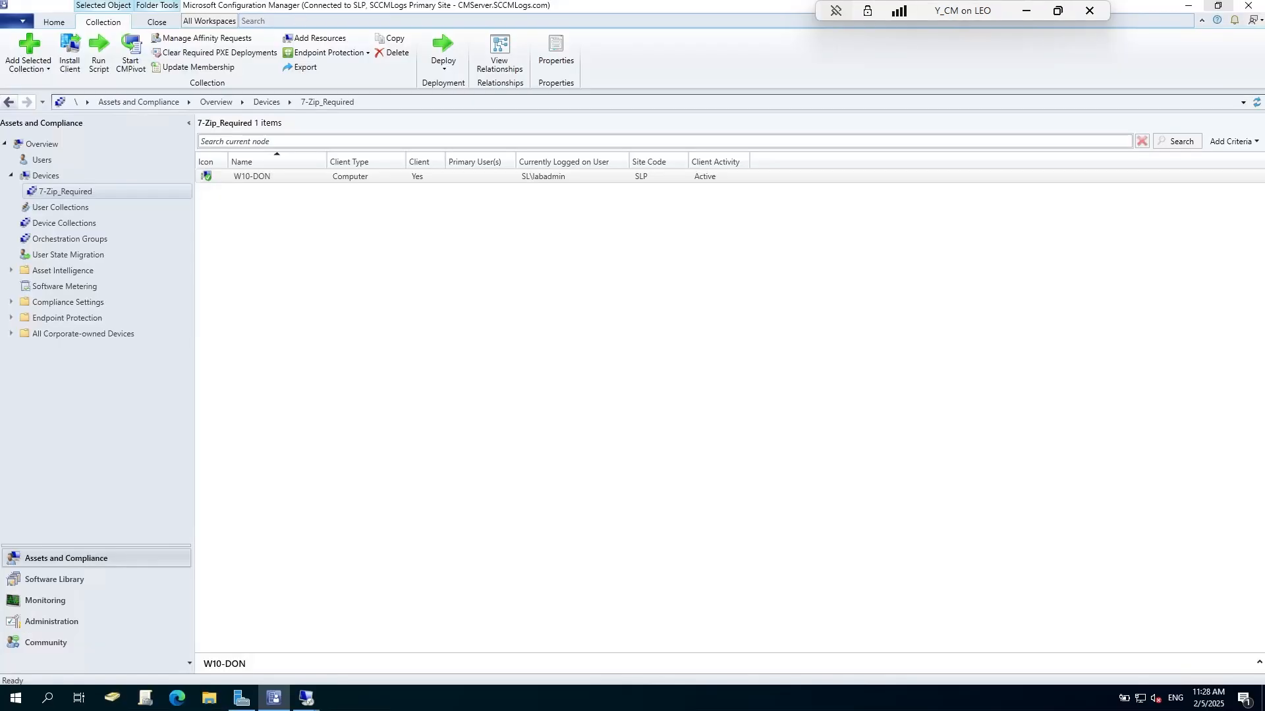
click(53, 621)
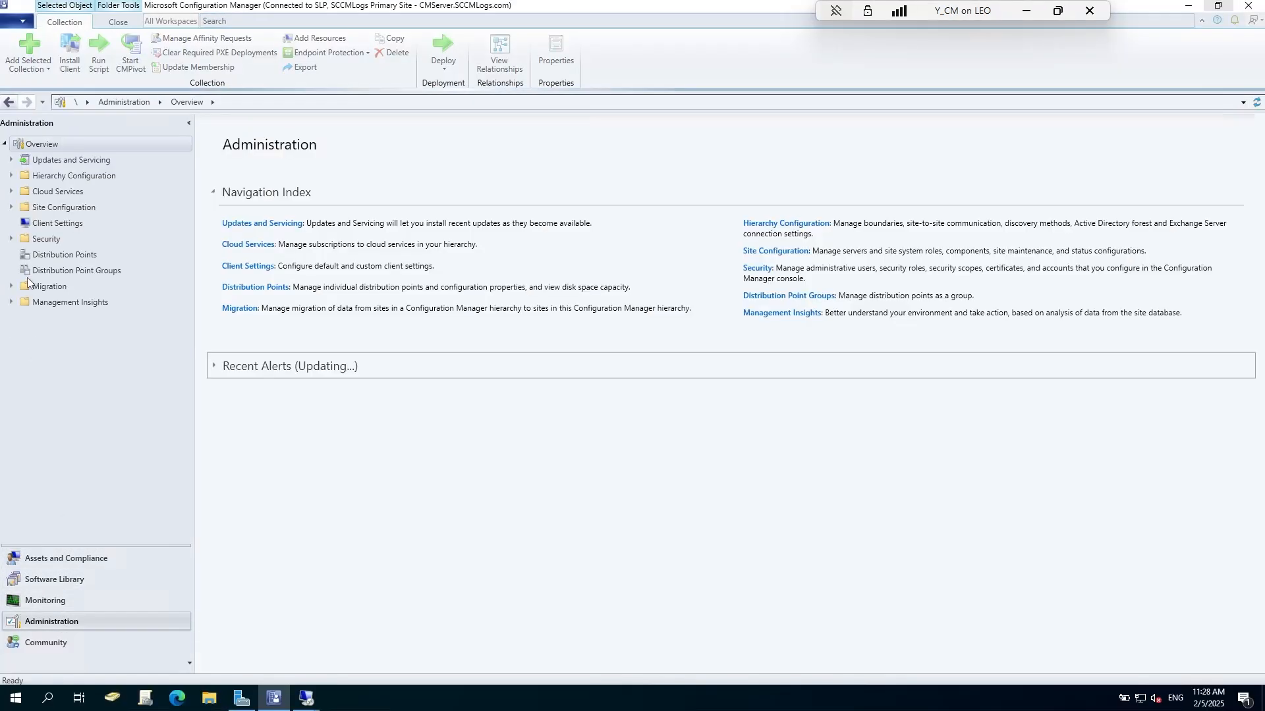
click(57, 223)
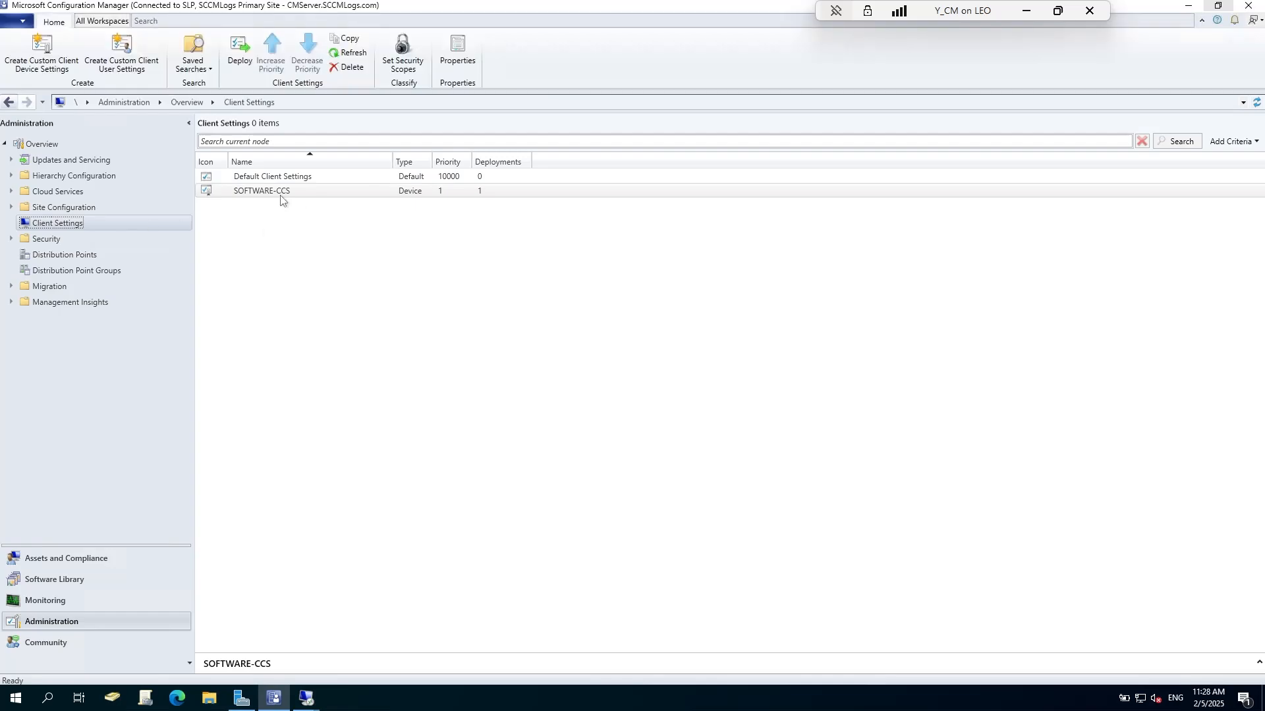
right_click(280, 198)
click(317, 320)
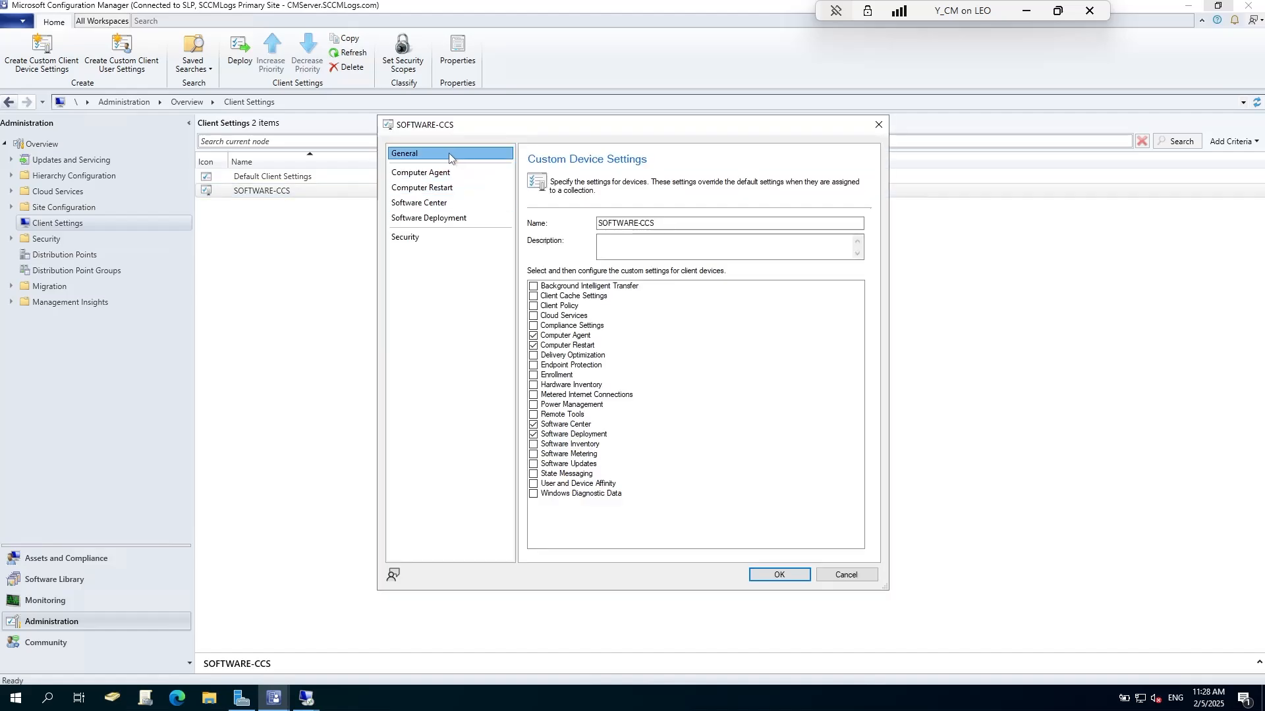
Step: Review the Computer Agent, Computer Restart, Software Center customization and Software Deployment settings of SOFTWARE-CCS, and close its properties
click(441, 173)
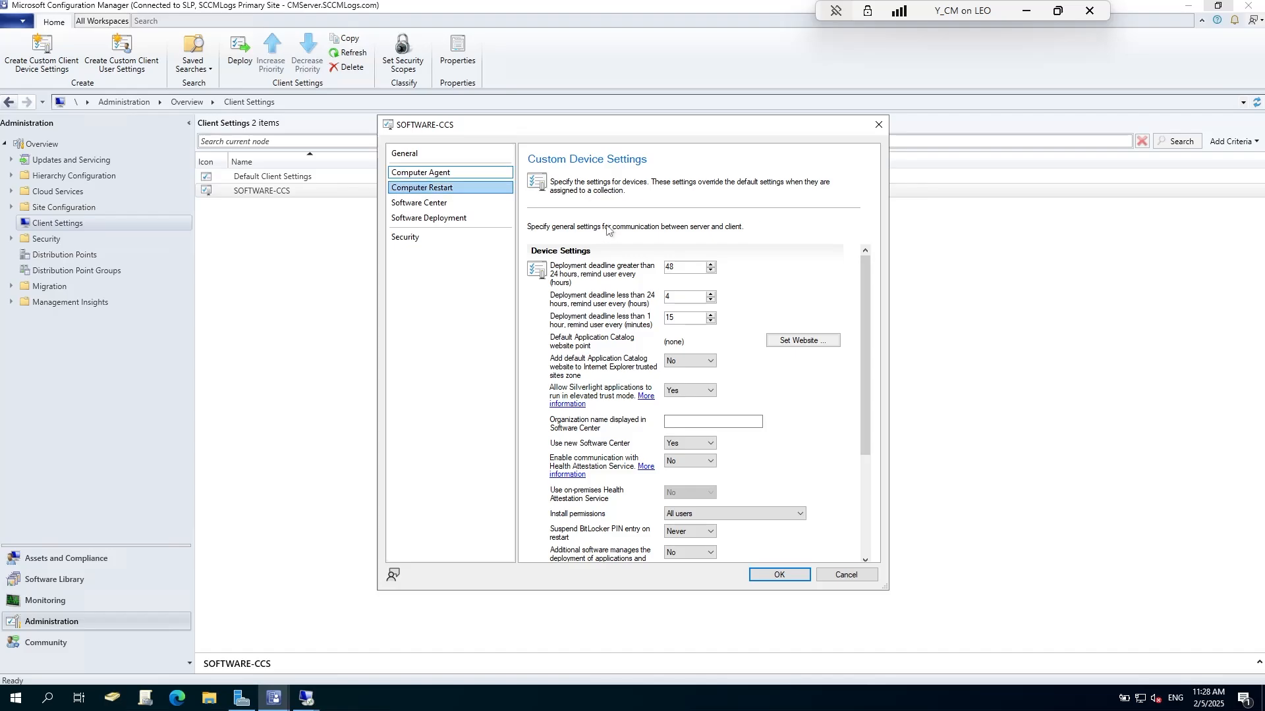
scroll(603, 409, down, 2)
scroll(603, 409, up, 2)
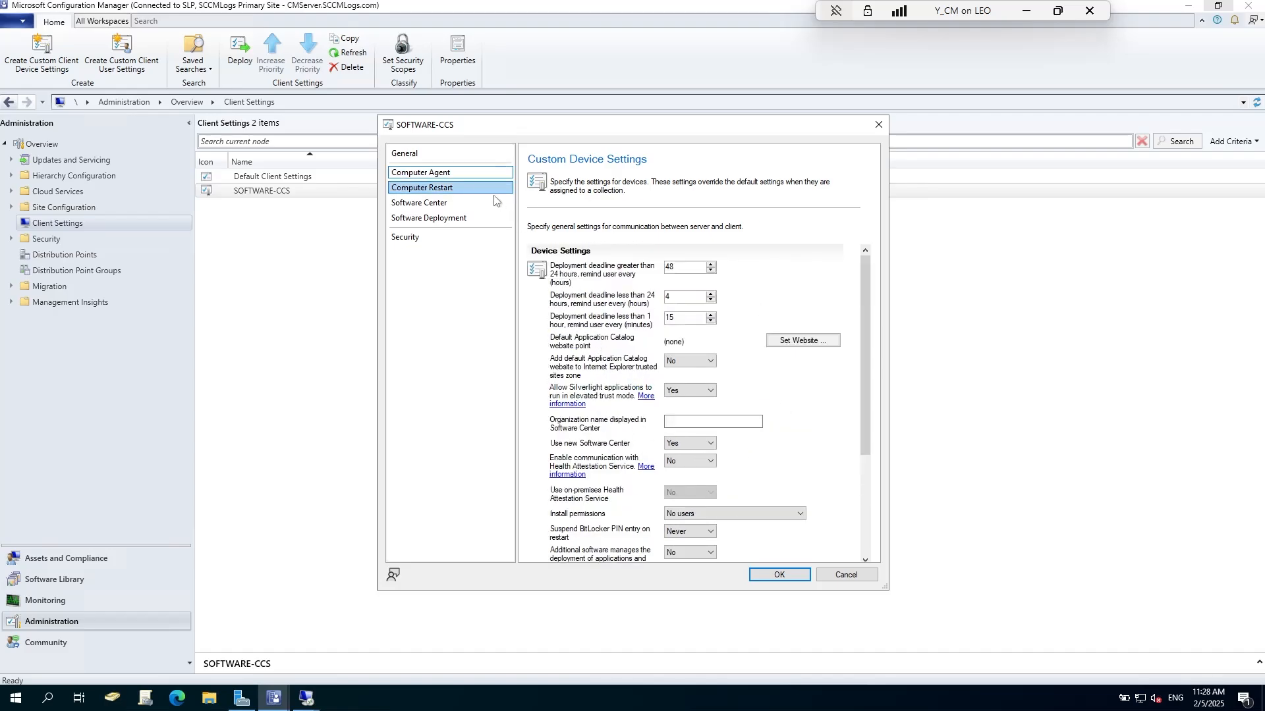
click(421, 203)
click(434, 190)
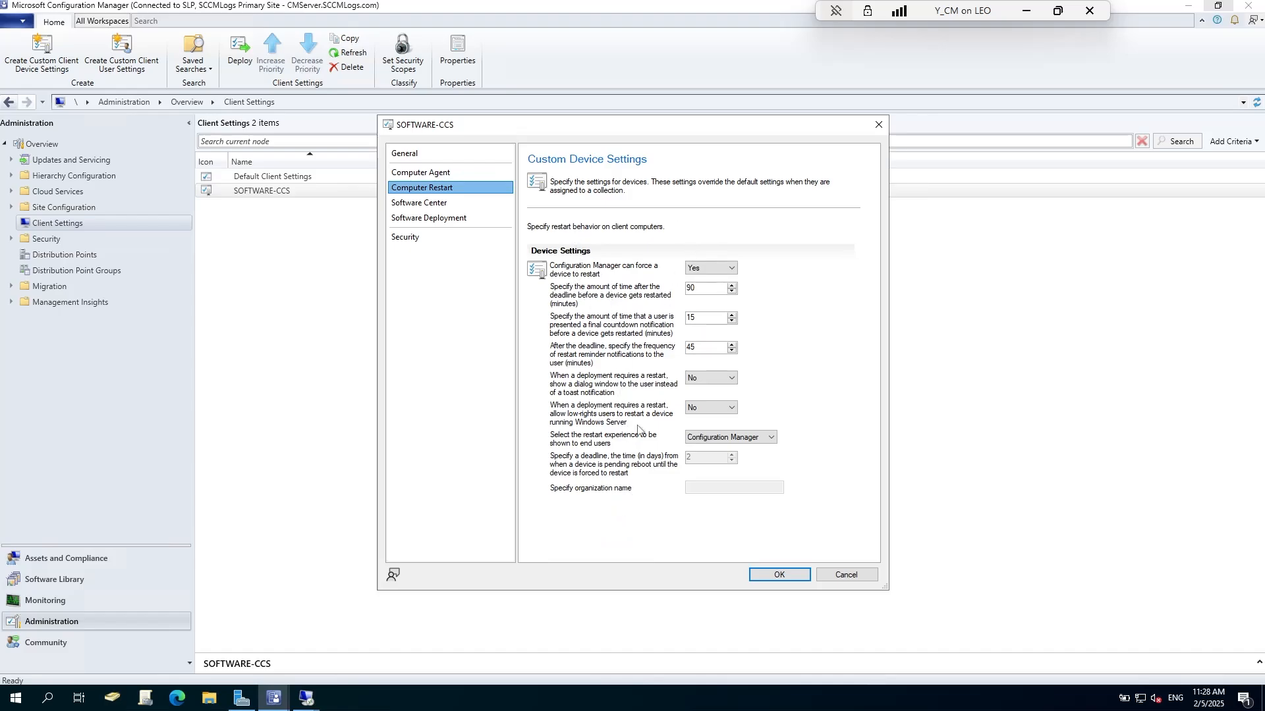
click(430, 203)
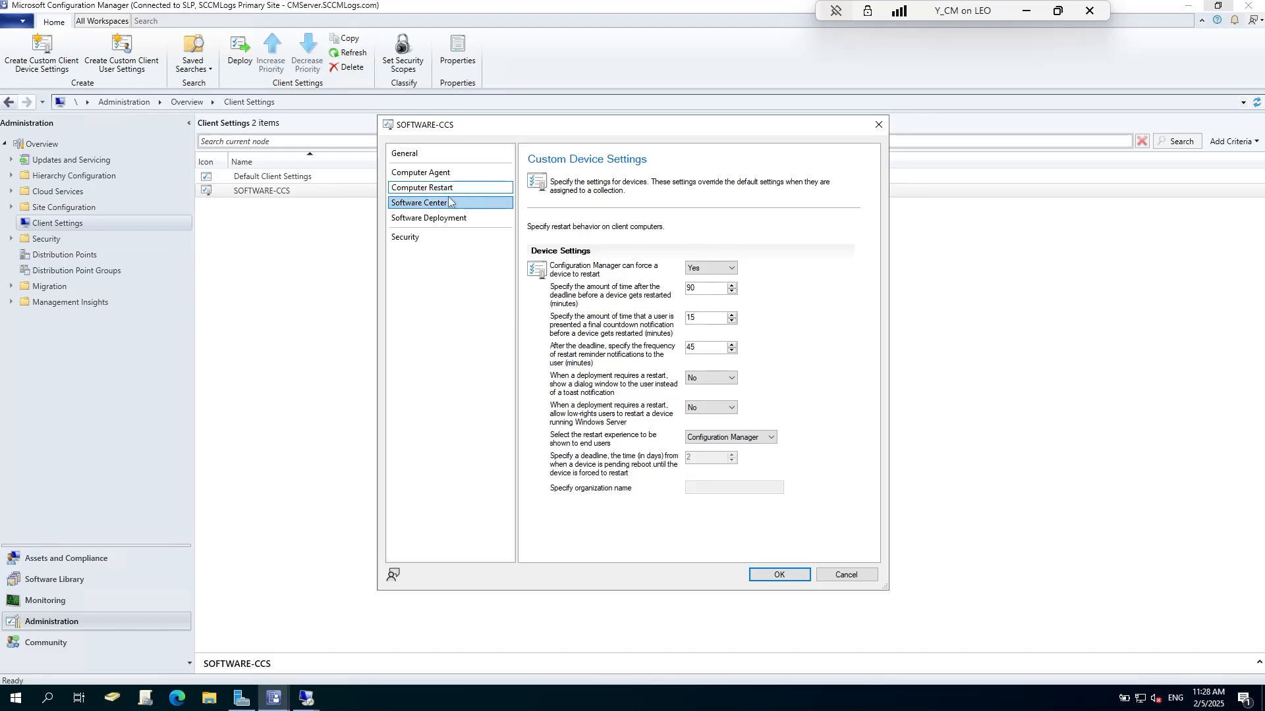
click(809, 309)
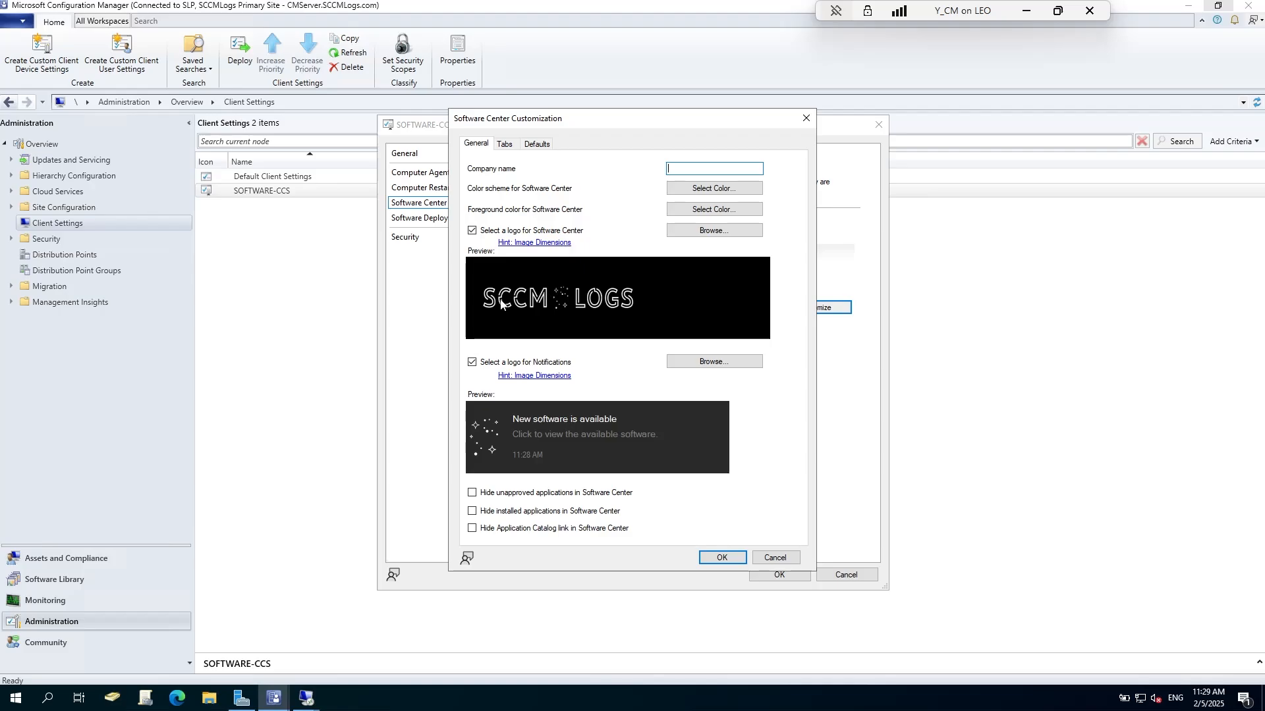
click(774, 560)
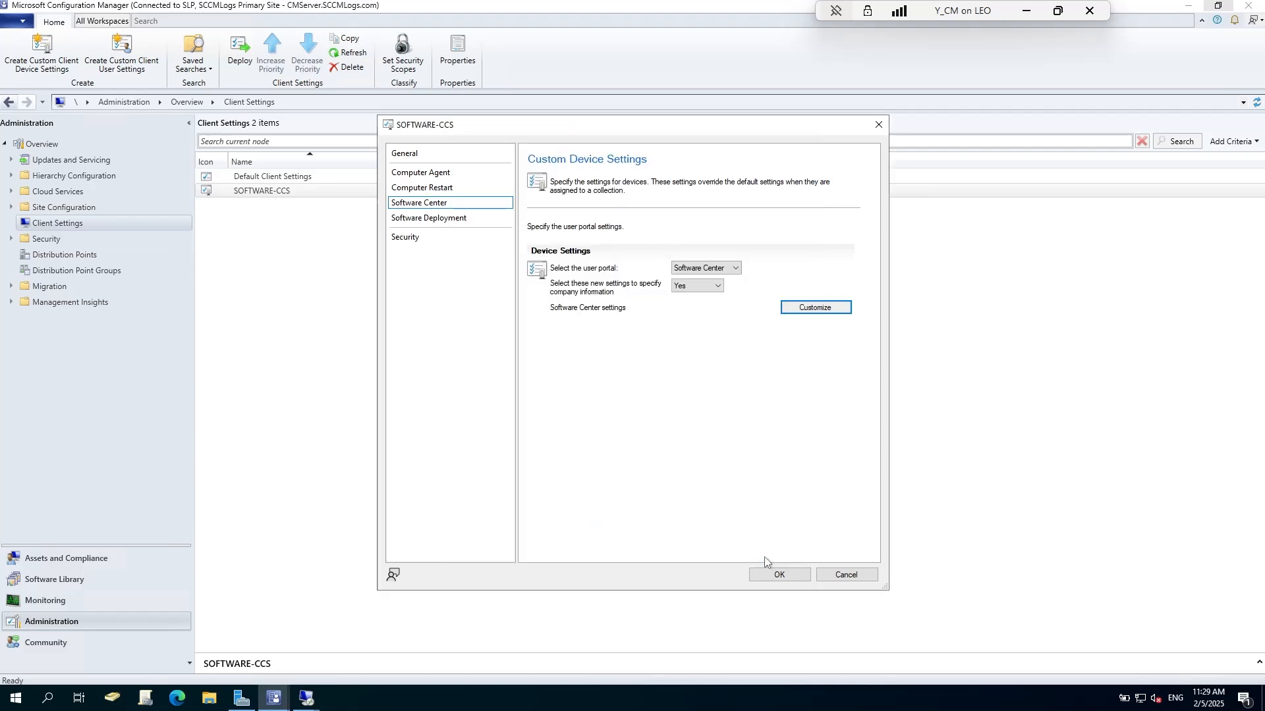
click(425, 222)
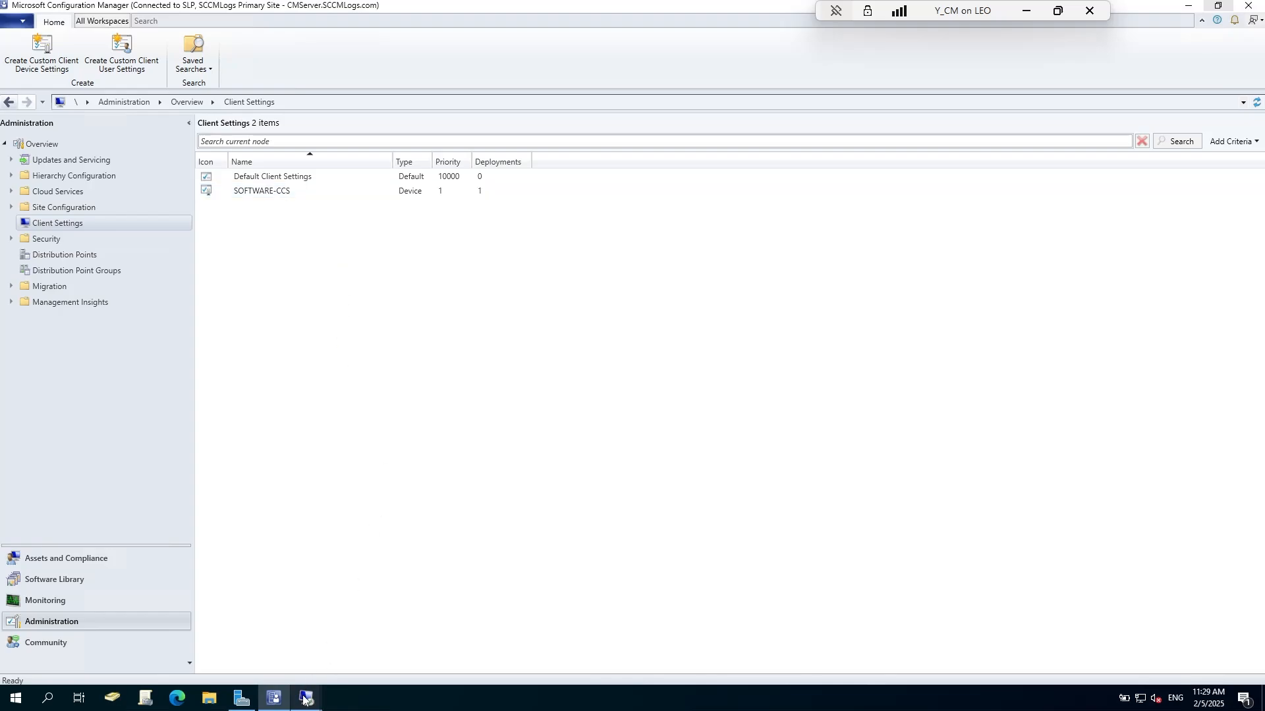
Step: Switch back to the w10-don session, open Configuration Manager Properties and move the dialog aside from the Software Center content
mouse_move(304, 699)
click(308, 639)
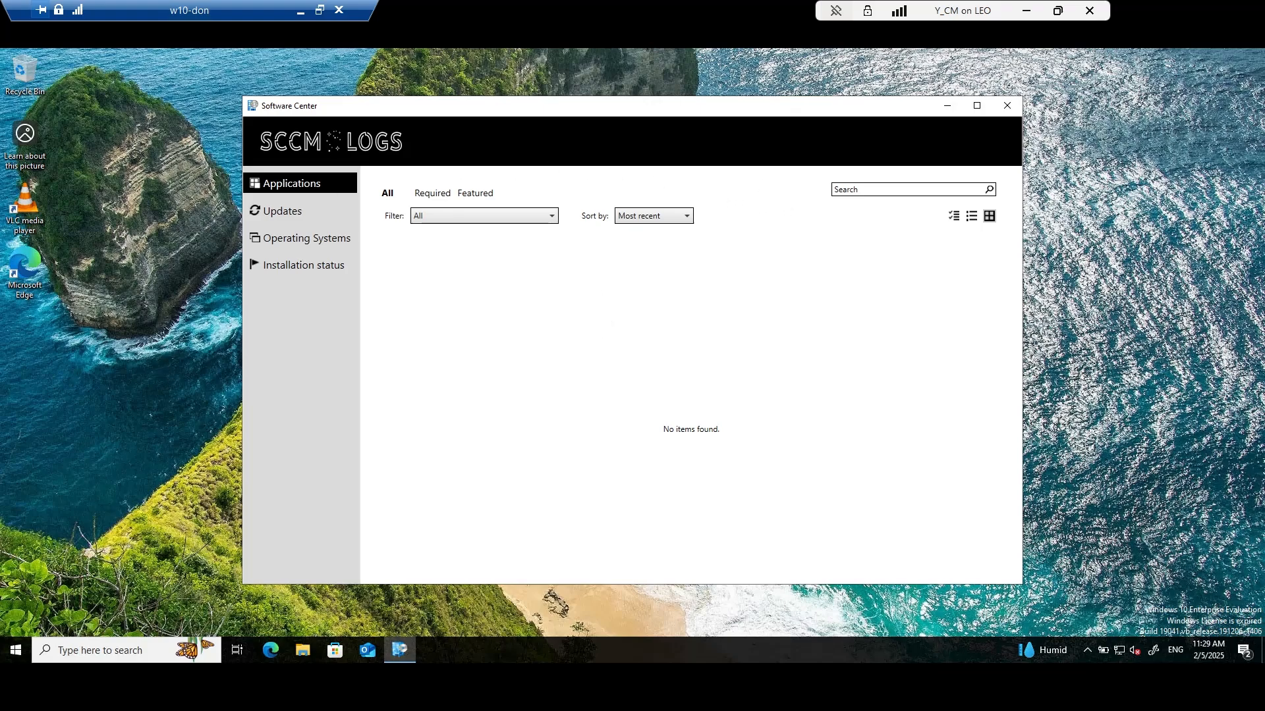
right_click(23, 652)
click(129, 588)
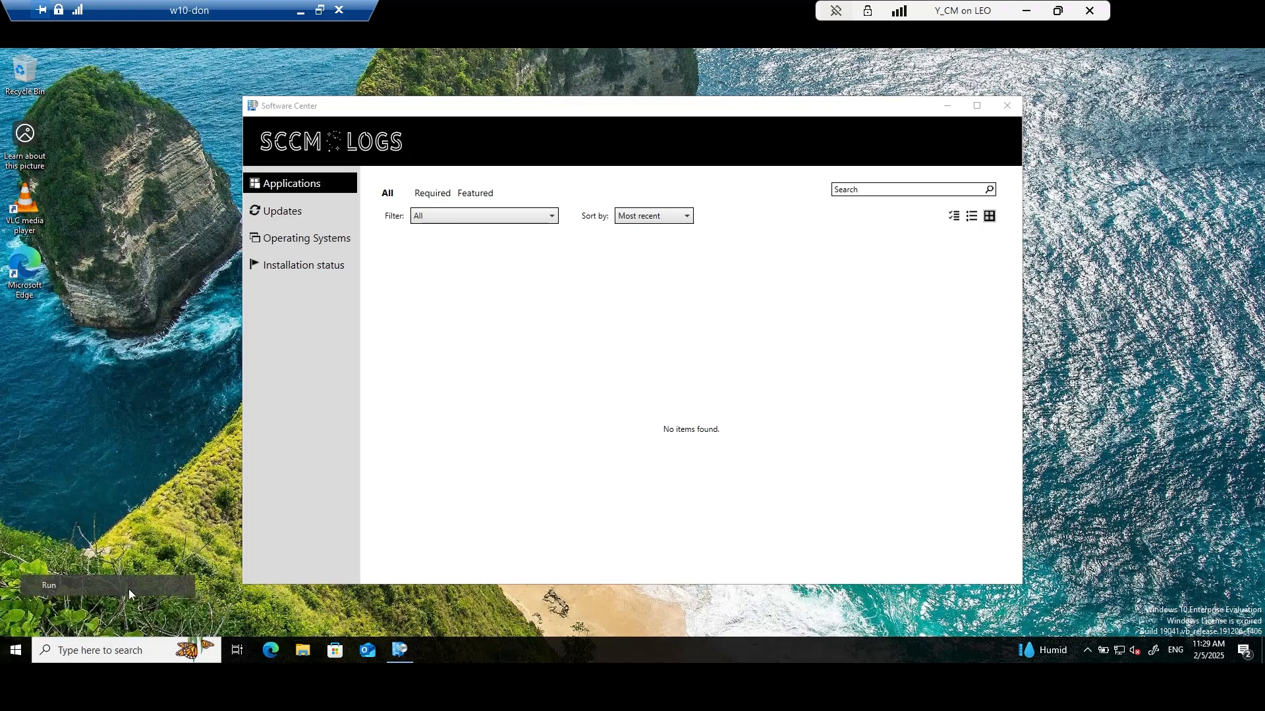
click(108, 613)
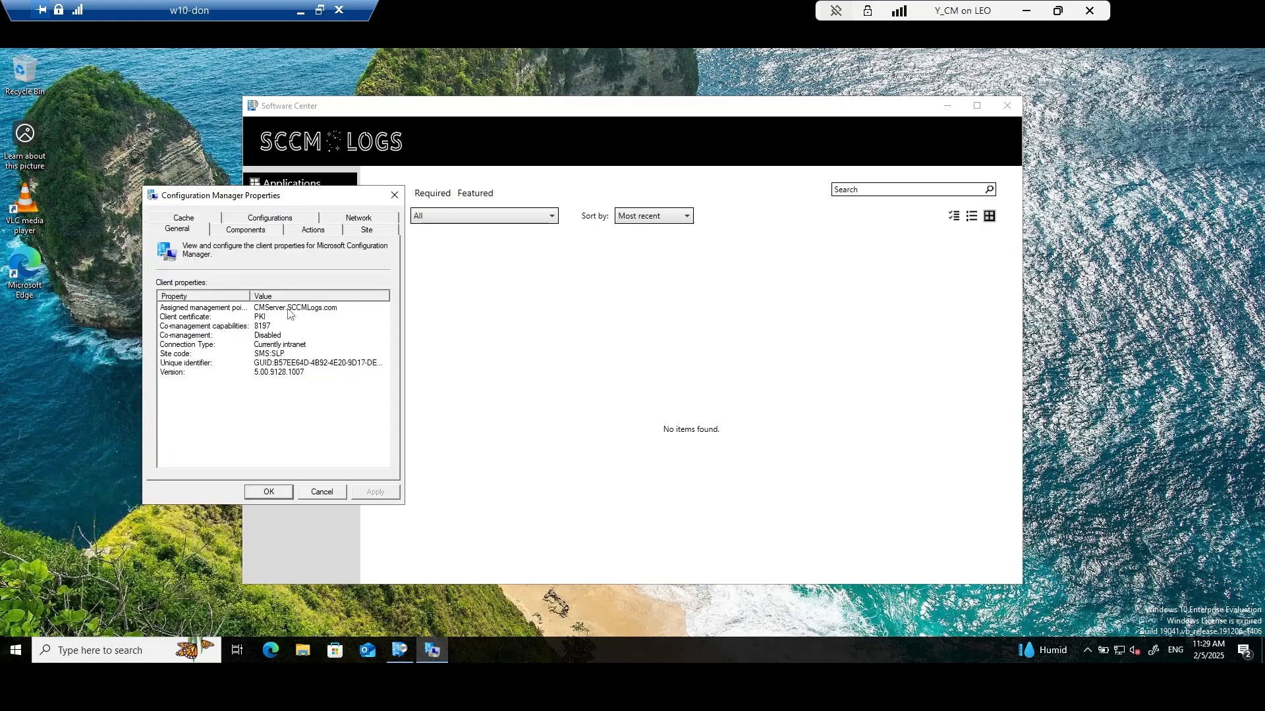
drag(289, 199, 221, 130)
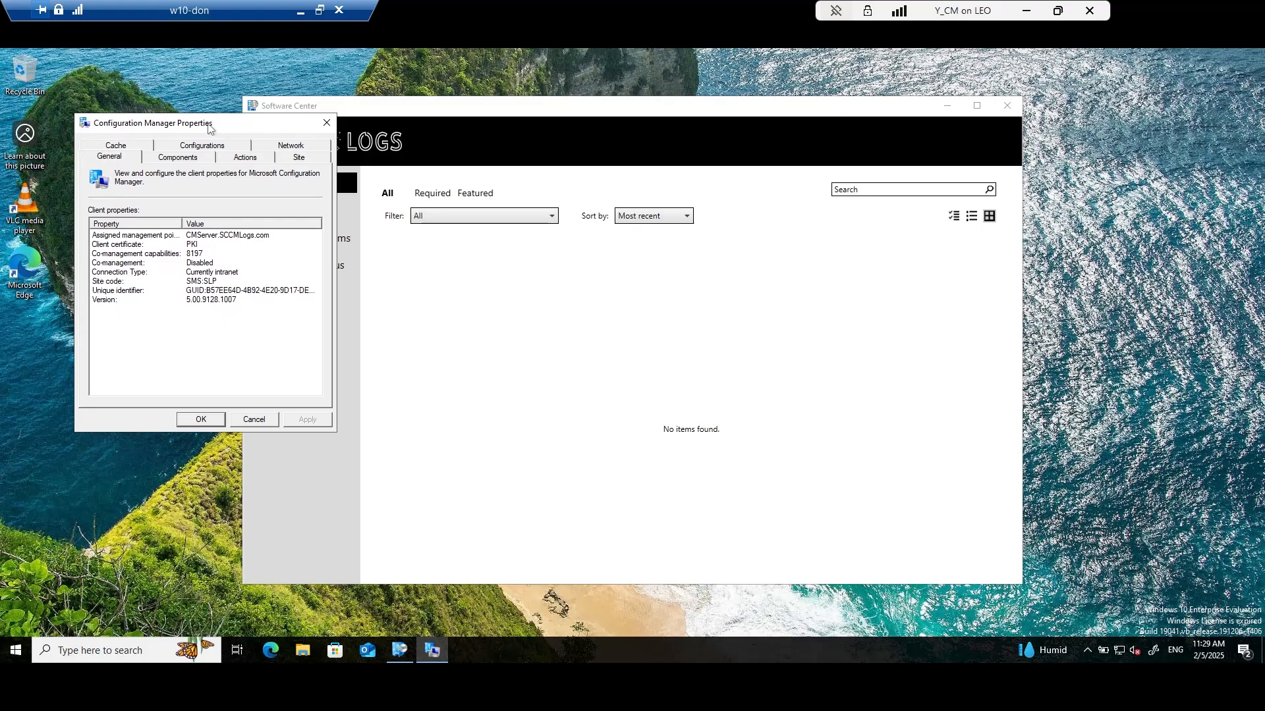
Step: Run the Machine Policy Retrieval & Evaluation Cycle on the client
click(237, 157)
click(169, 269)
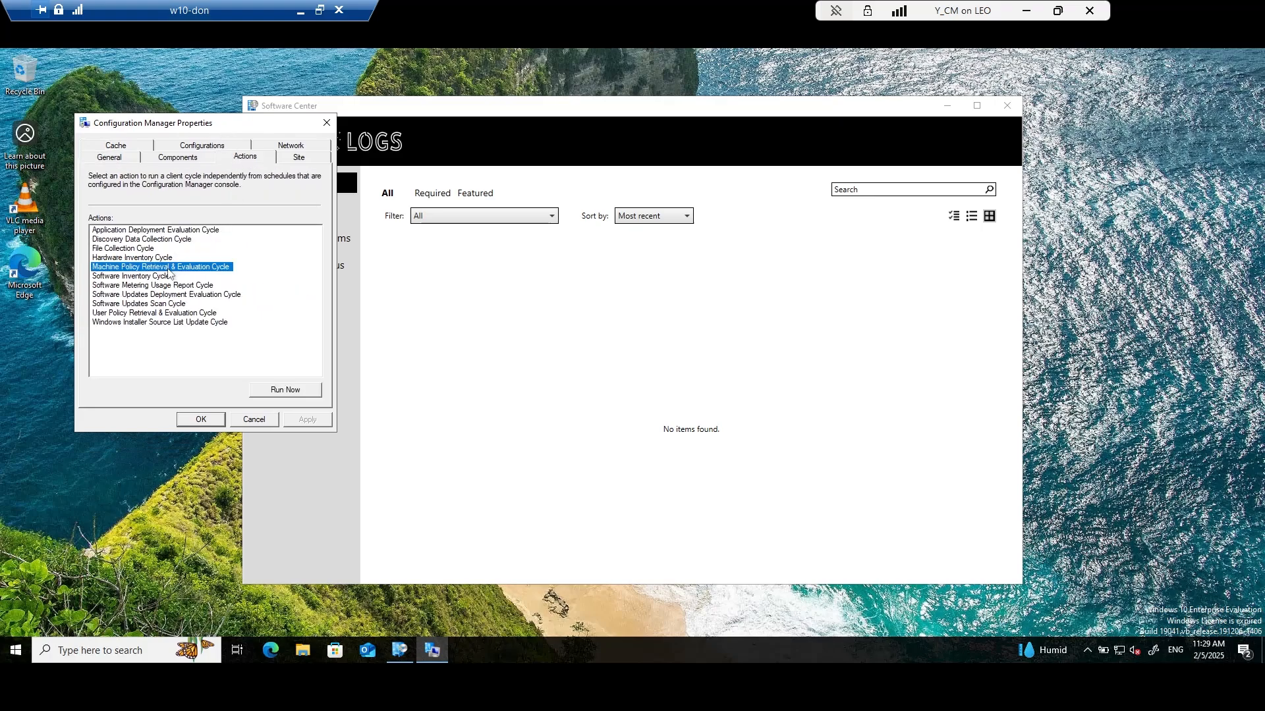
click(282, 390)
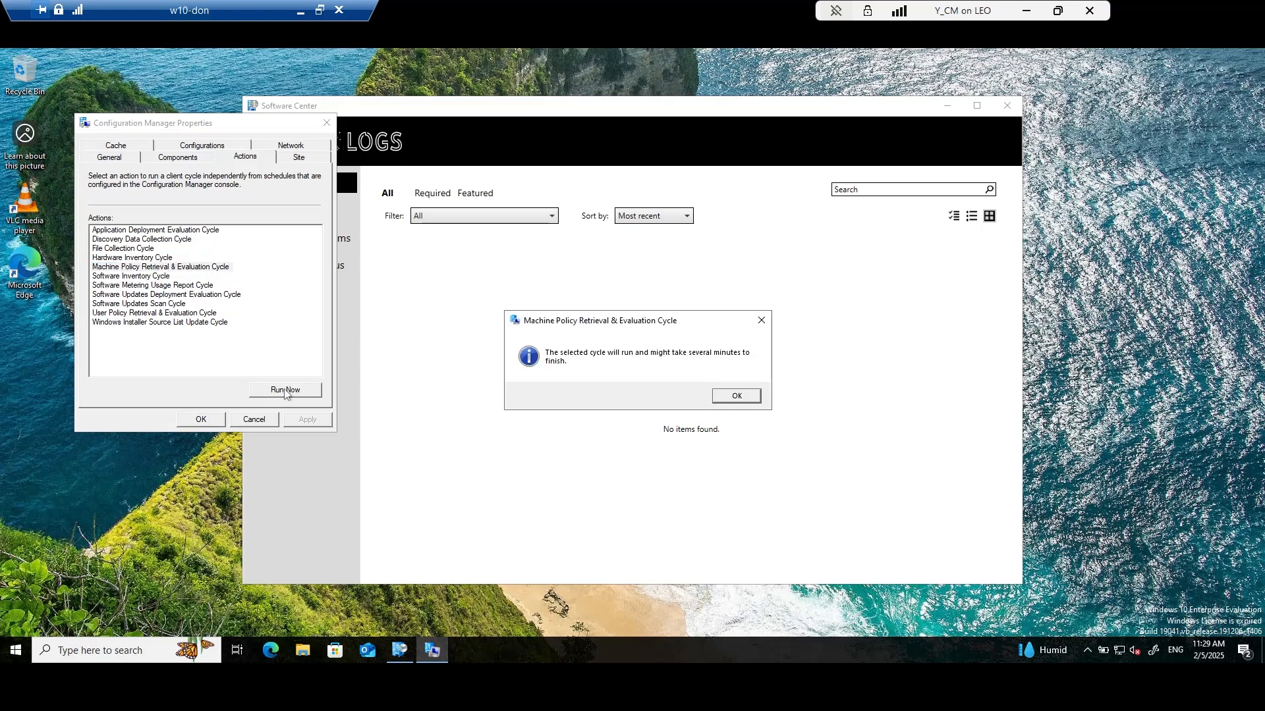
click(720, 400)
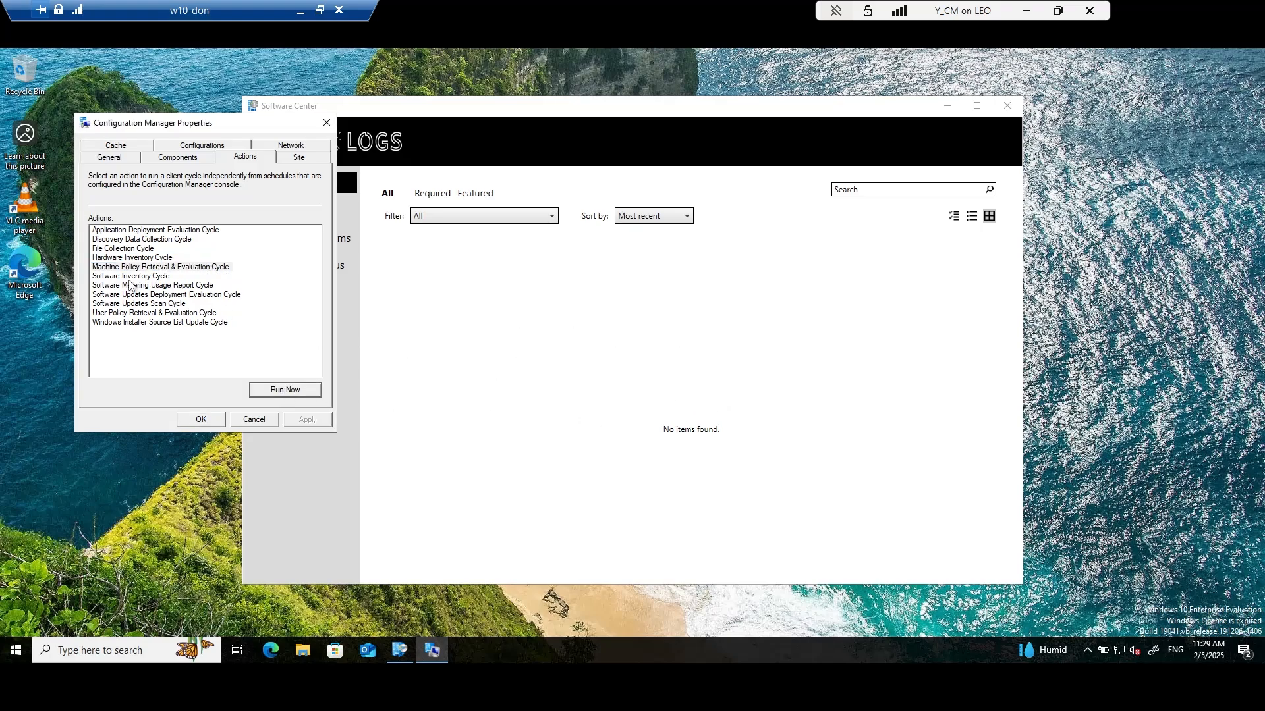
Step: Run the Application Deployment Evaluation Cycle on the client and close Configuration Manager Properties
click(143, 234)
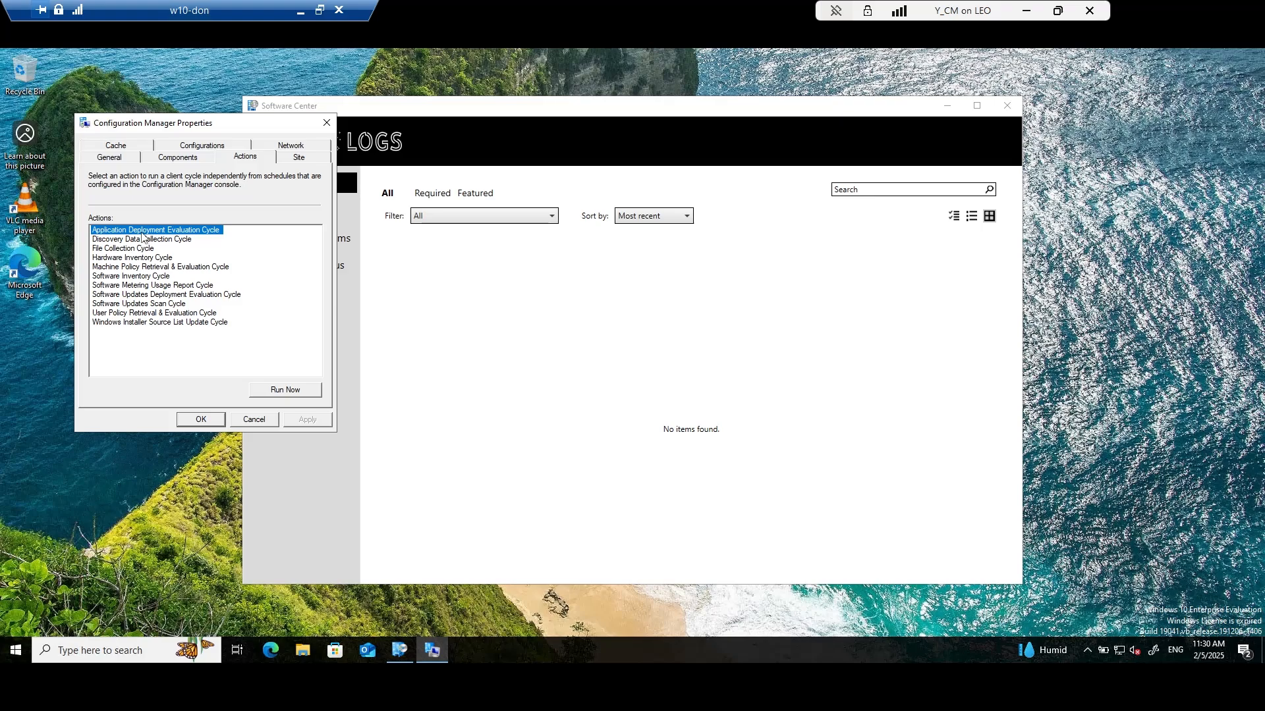
click(282, 390)
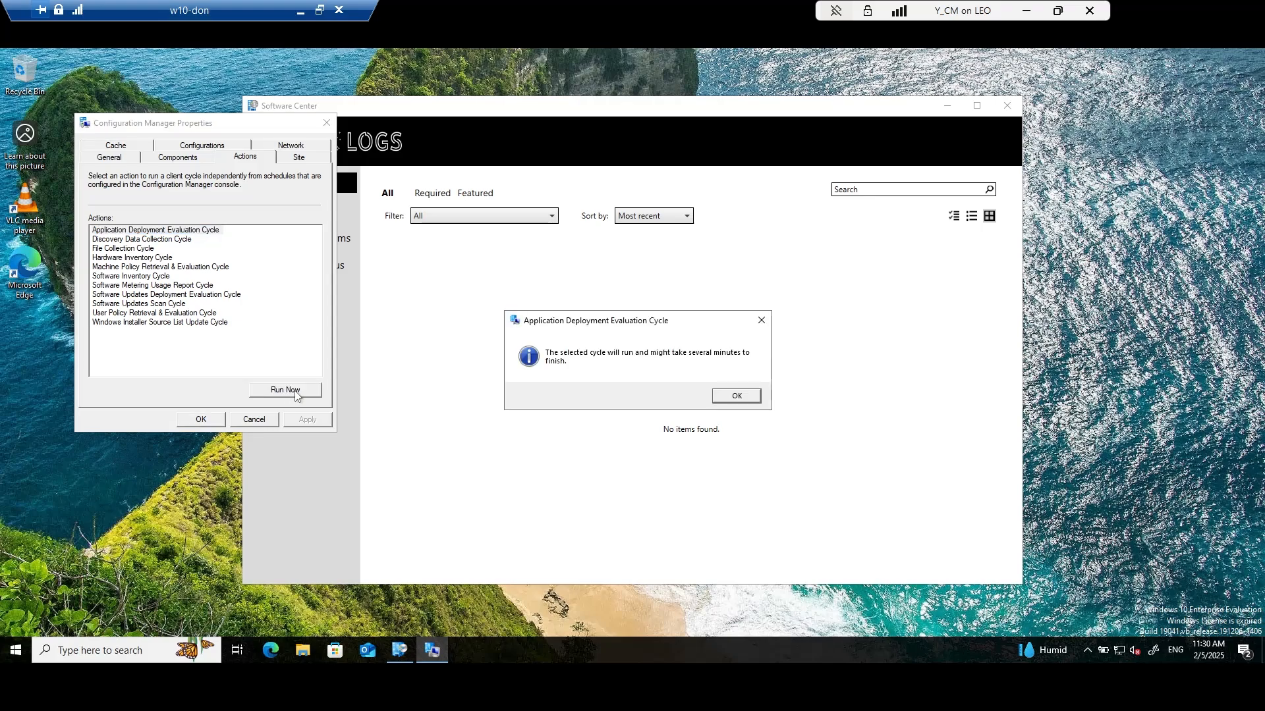
click(749, 398)
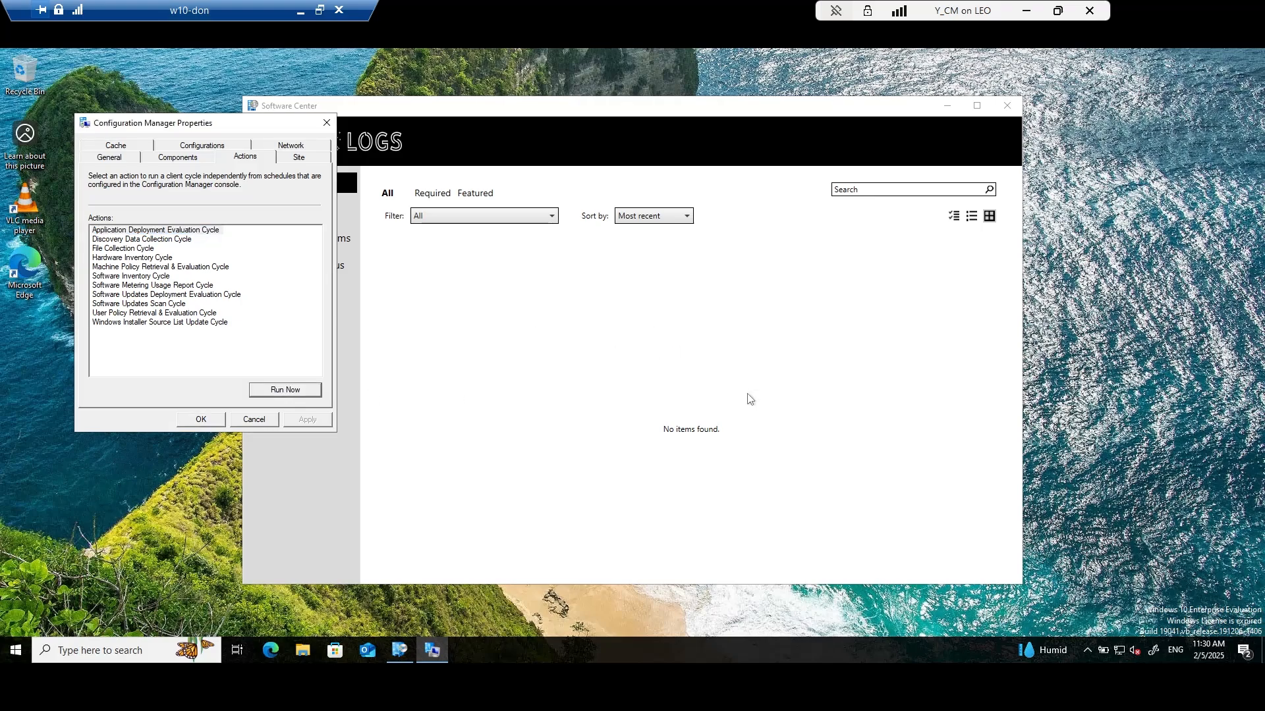
click(210, 419)
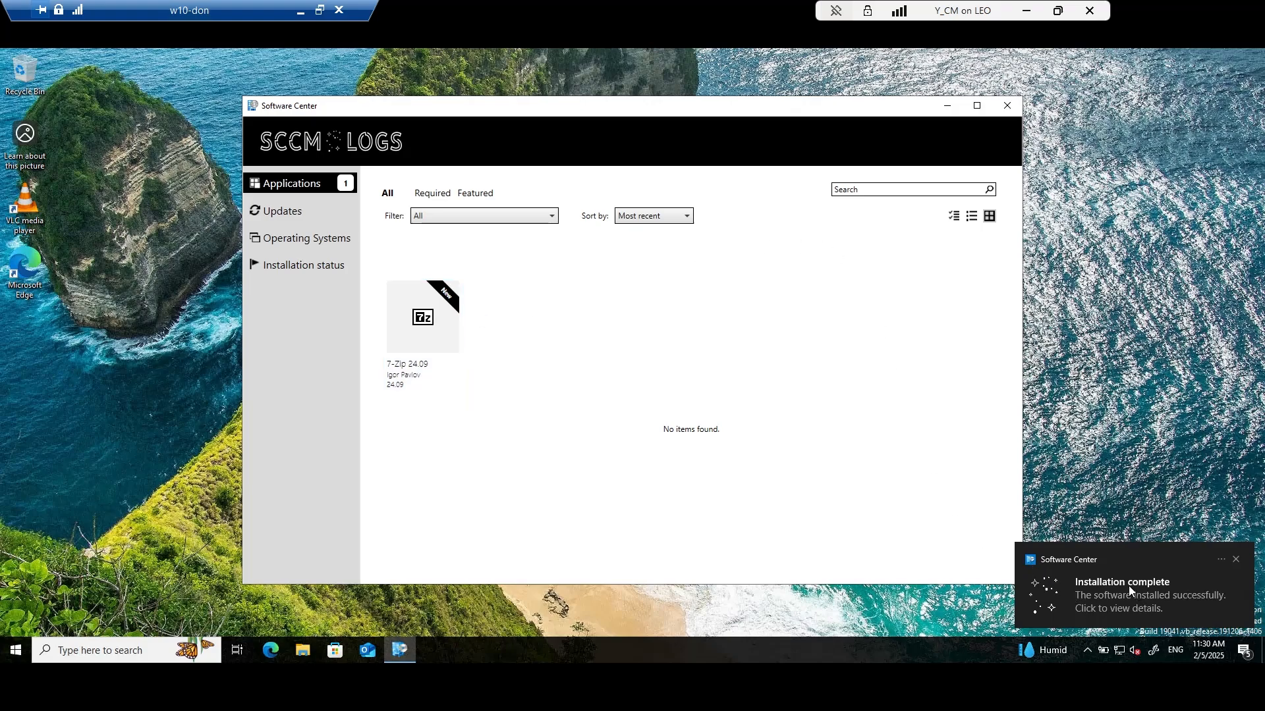
Step: Check the 7-Zip 24.09 application details in Software Center, and close Software Center
click(414, 318)
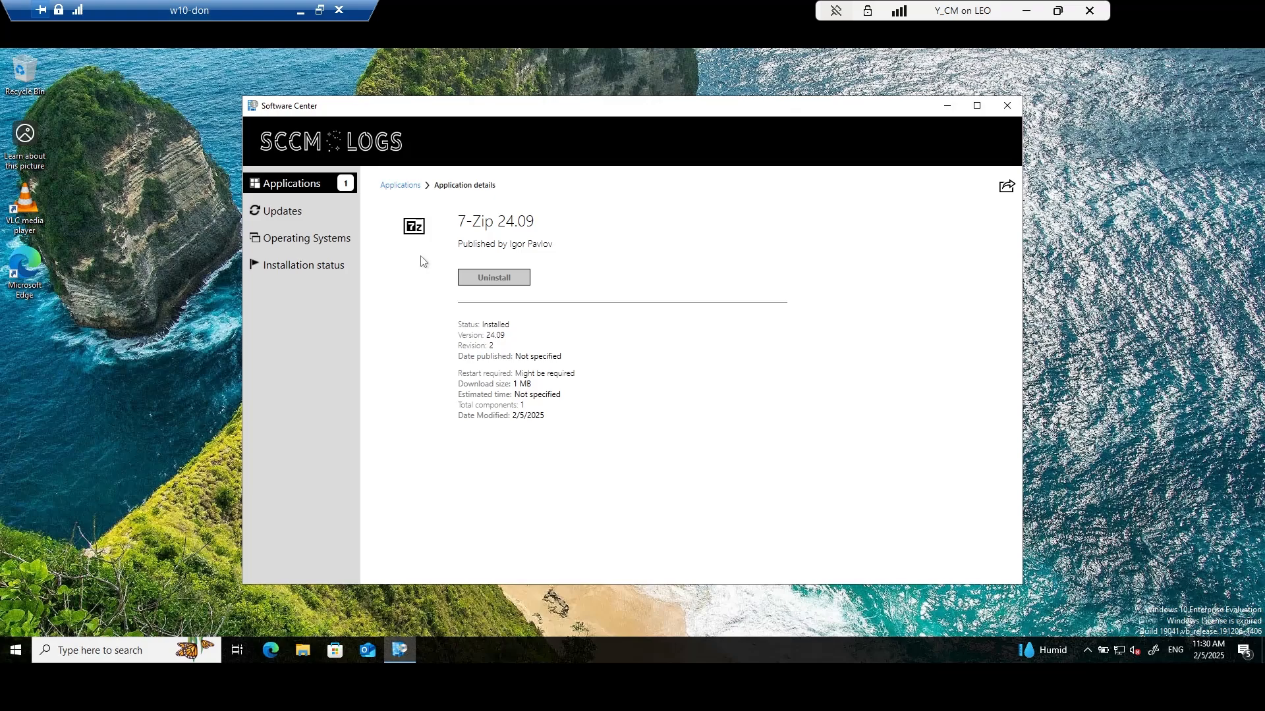
click(1006, 106)
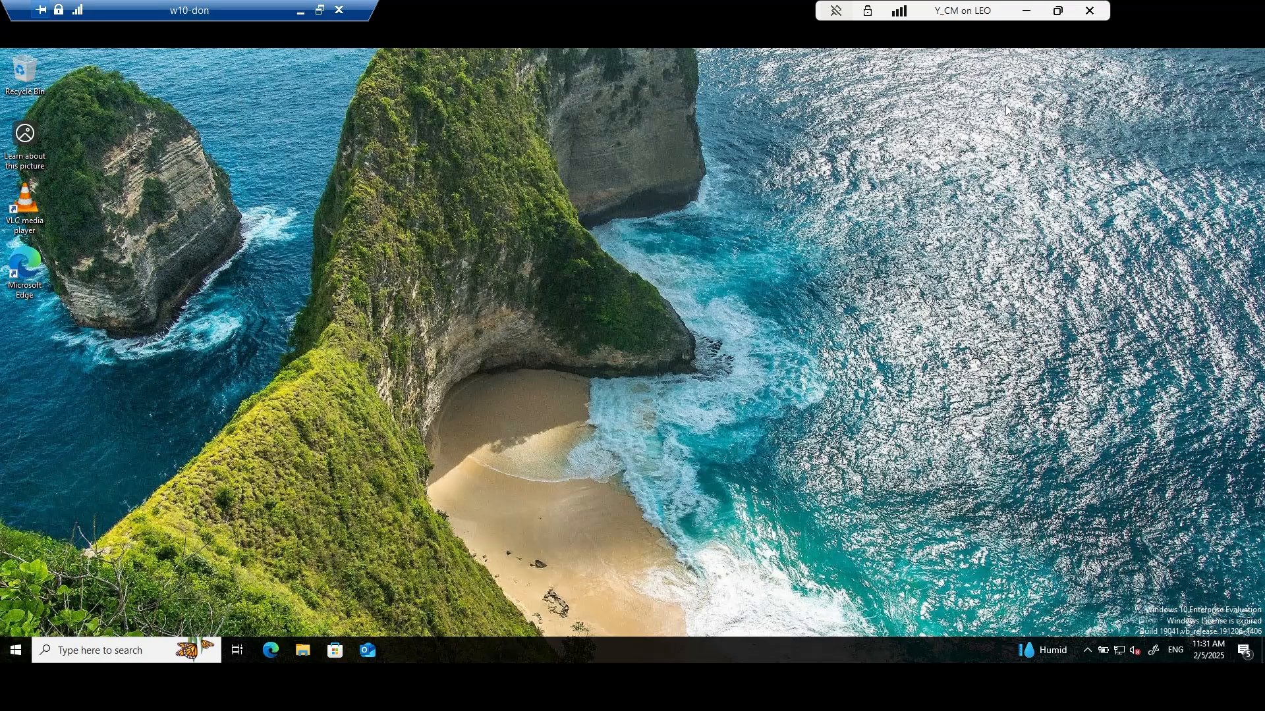
Step: Browse to the client log folder C:\Windows\CCM\Logs in File Explorer
click(312, 644)
double_click(458, 374)
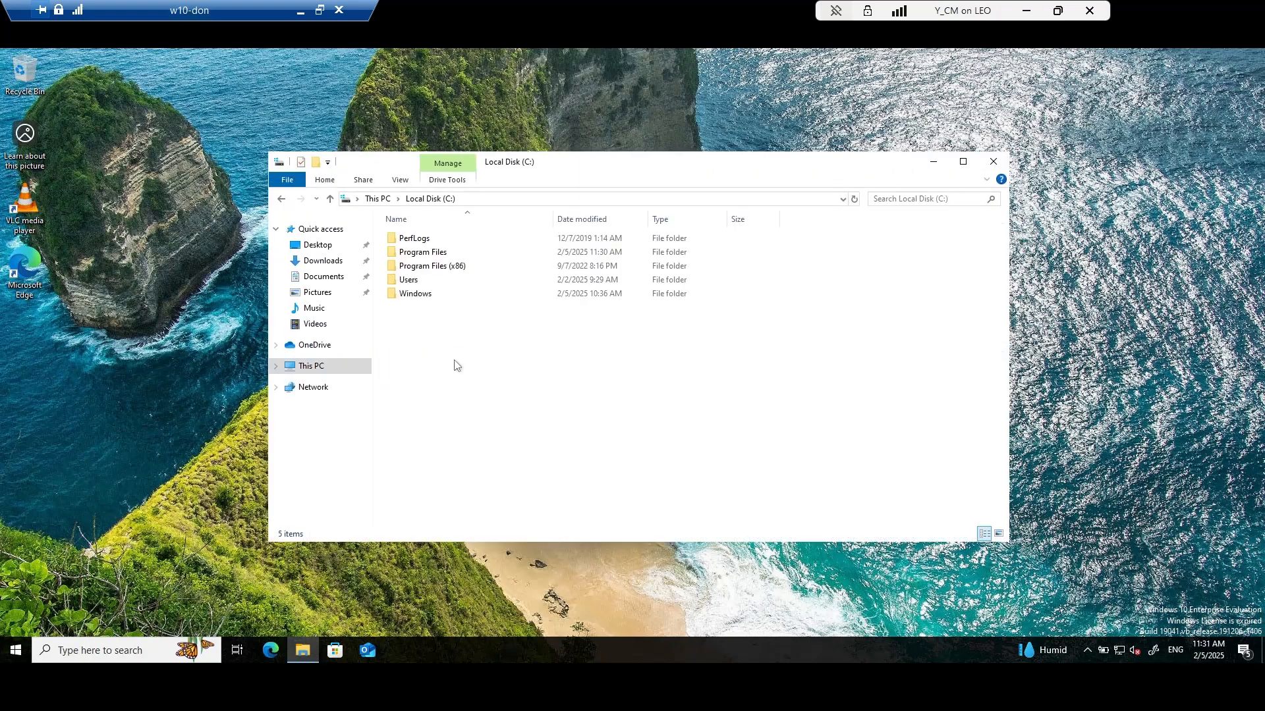
double_click(423, 297)
double_click(413, 363)
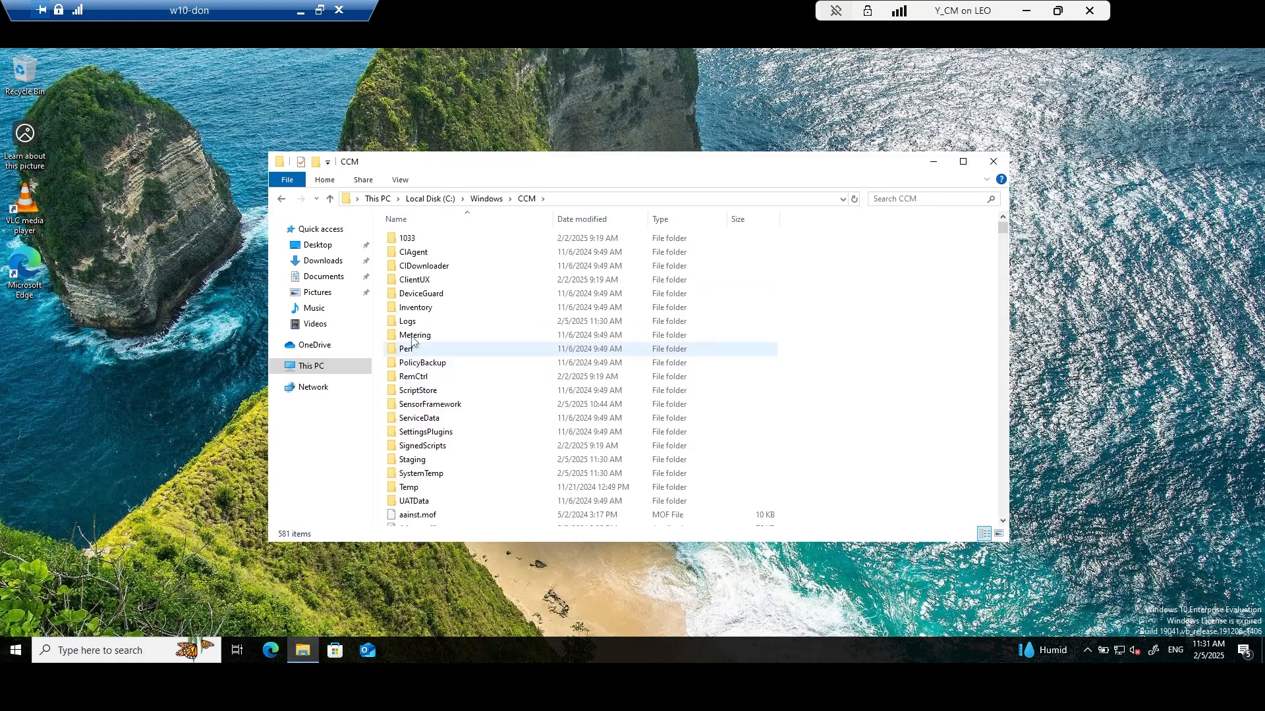
double_click(408, 321)
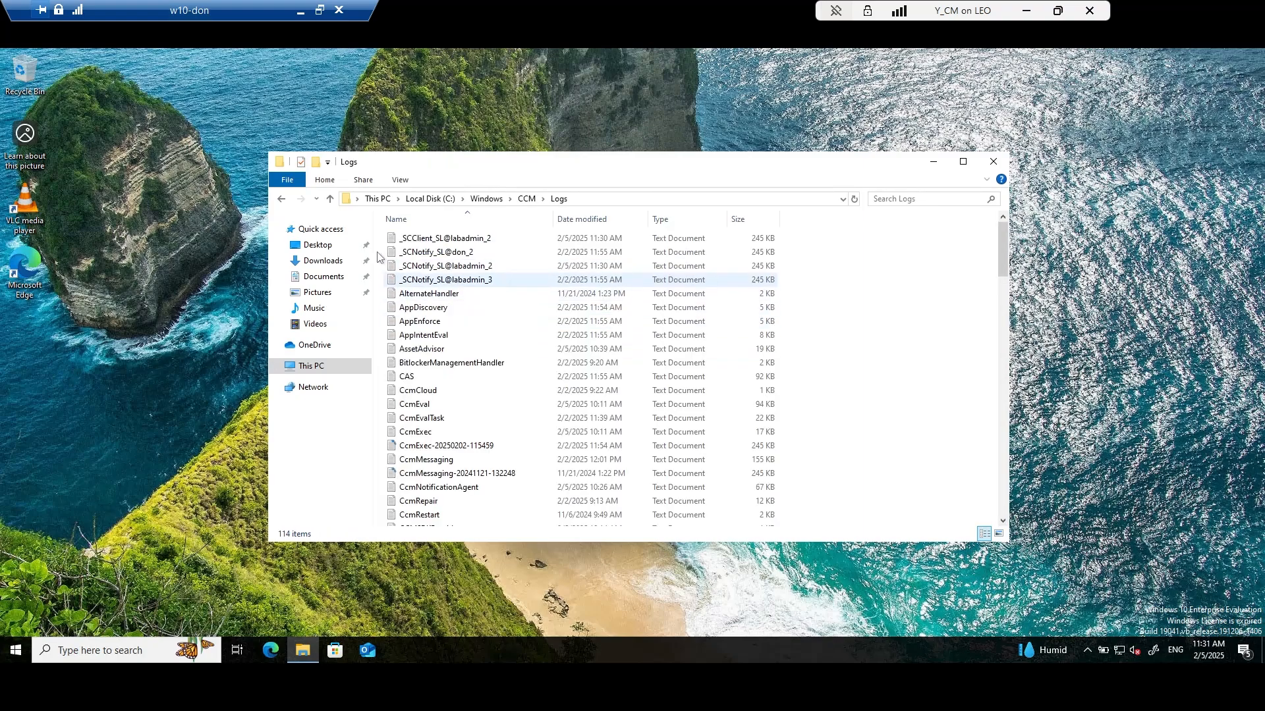
Step: Launch CMTrace from the CCM folder, accept it as the default viewer for log files, and close it
click(330, 198)
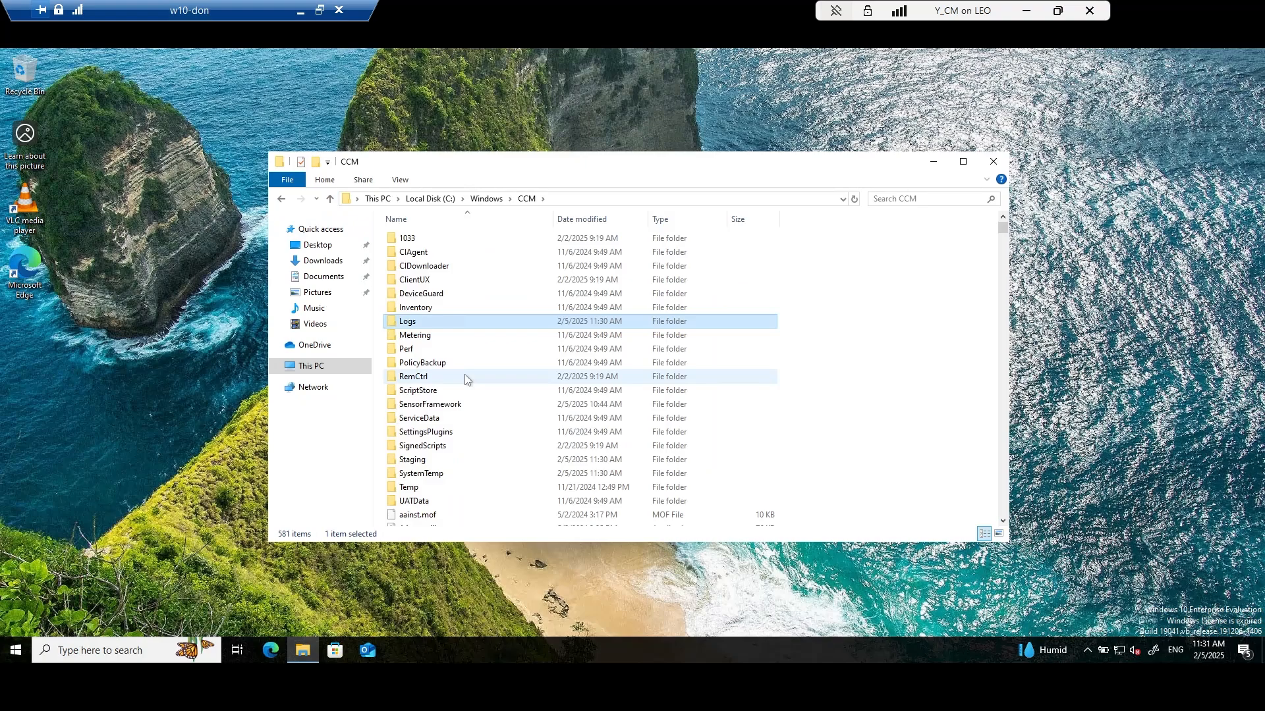
text(cmtrace)
key(Return)
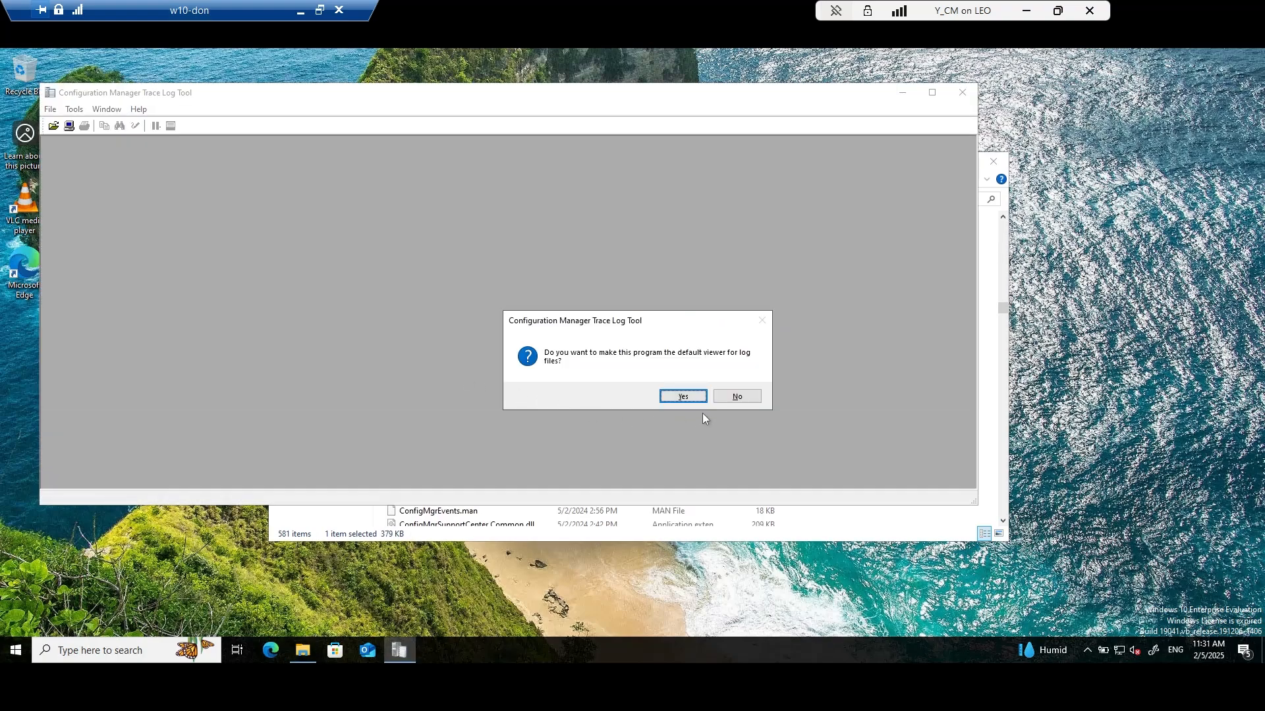
click(683, 396)
click(962, 92)
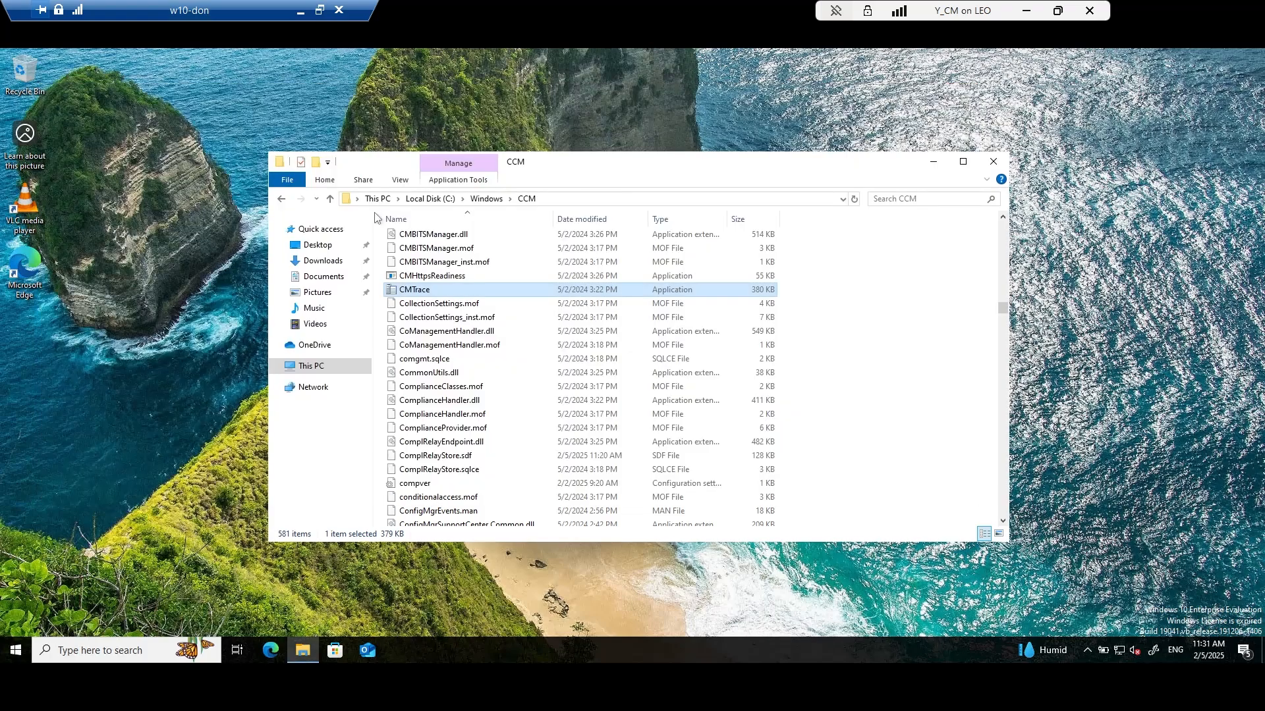
Step: Return to C:\Windows\CCM\Logs and open the CAS log with CMTrace_x86.exe, always using that app for .log files
click(487, 198)
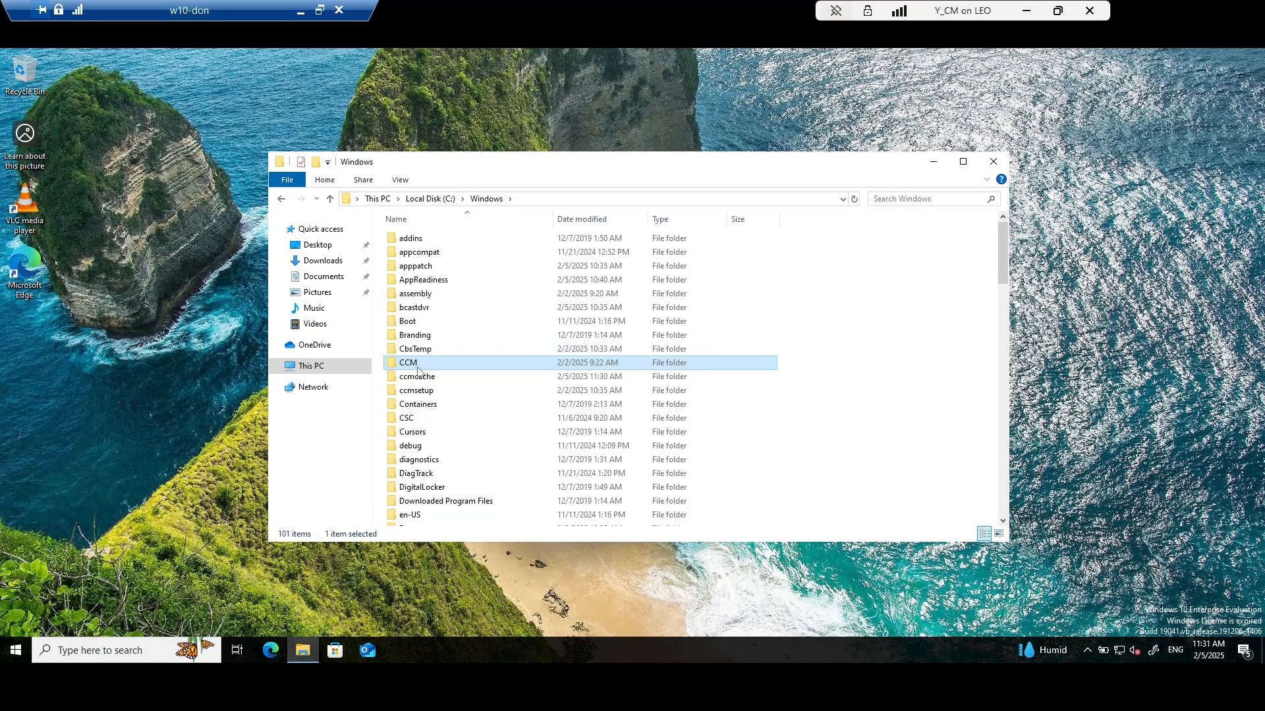
double_click(422, 363)
double_click(415, 323)
click(419, 376)
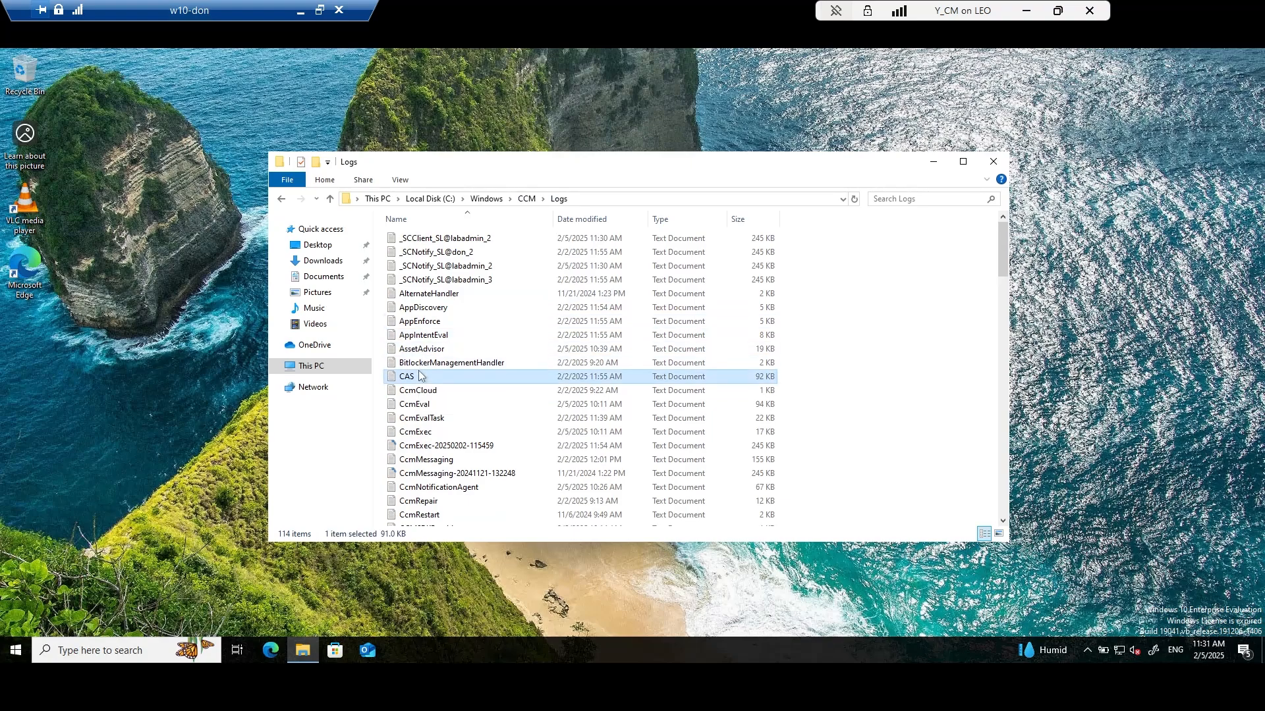
key(Return)
click(571, 330)
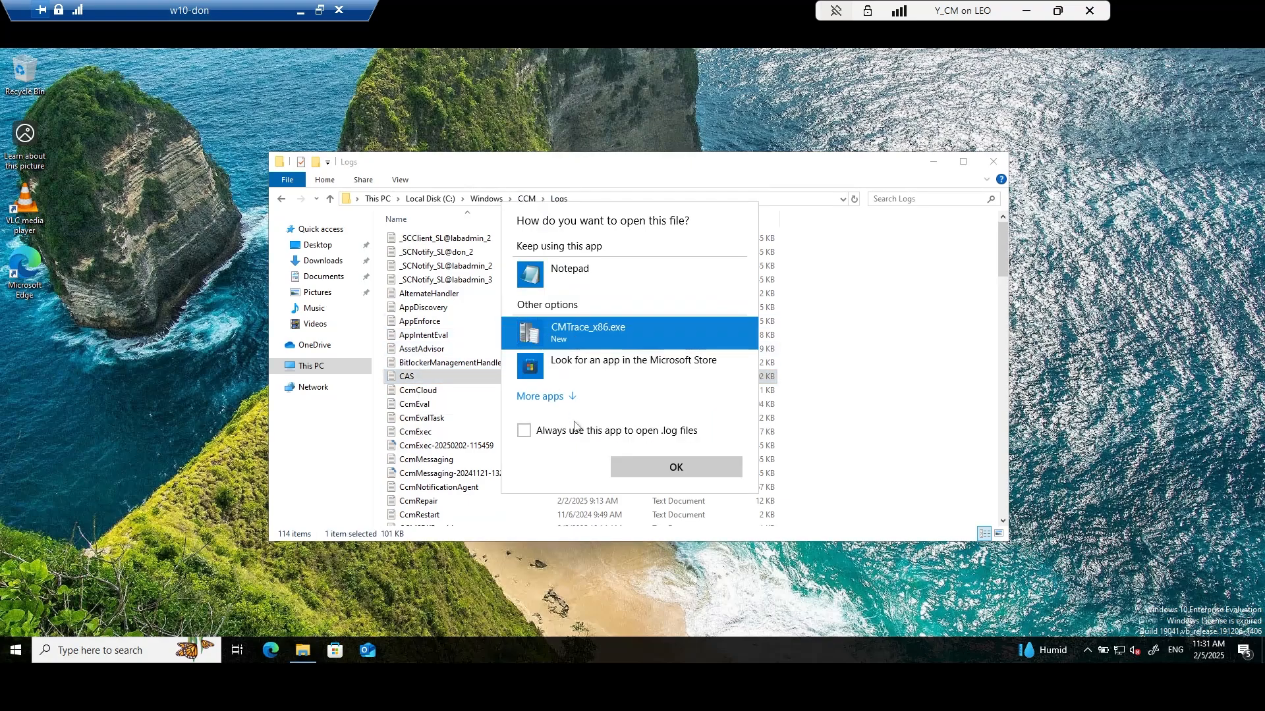
click(641, 436)
click(655, 467)
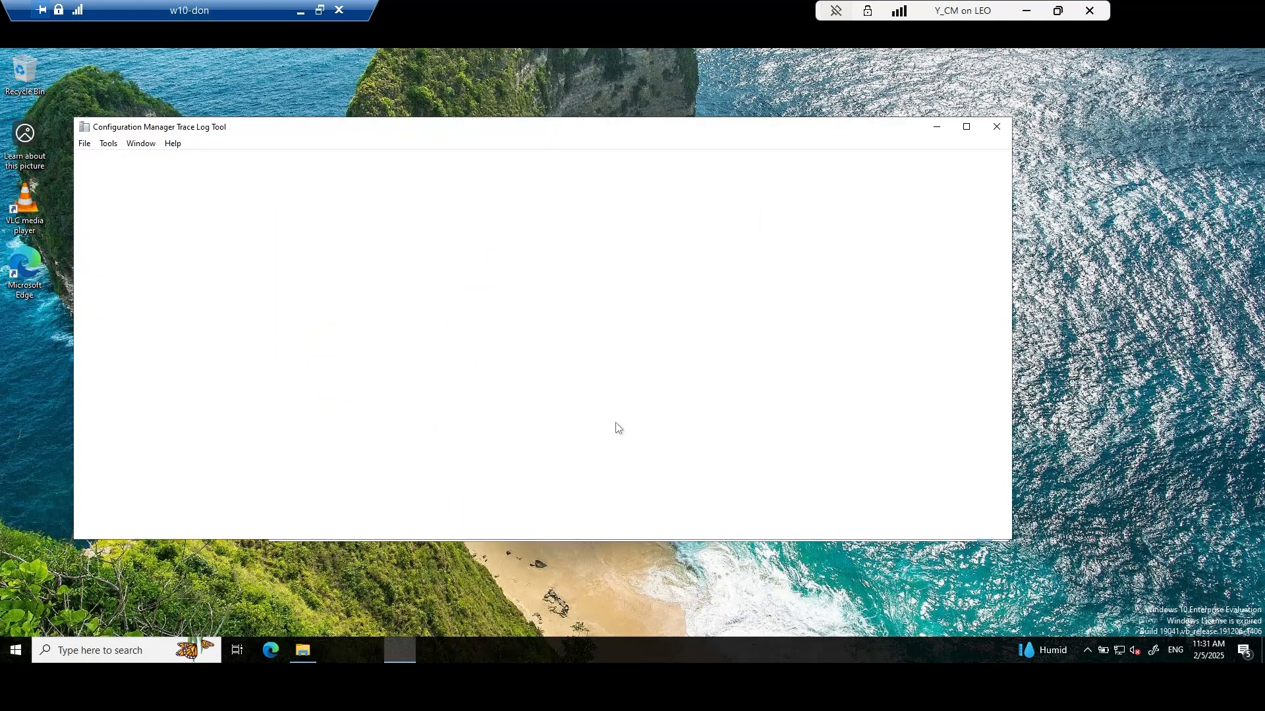
Step: Examine the CAS log entries for distribution point locations, the content download and its cache folder, and close the log
drag(464, 138, 604, 160)
scroll(565, 329, up, 3)
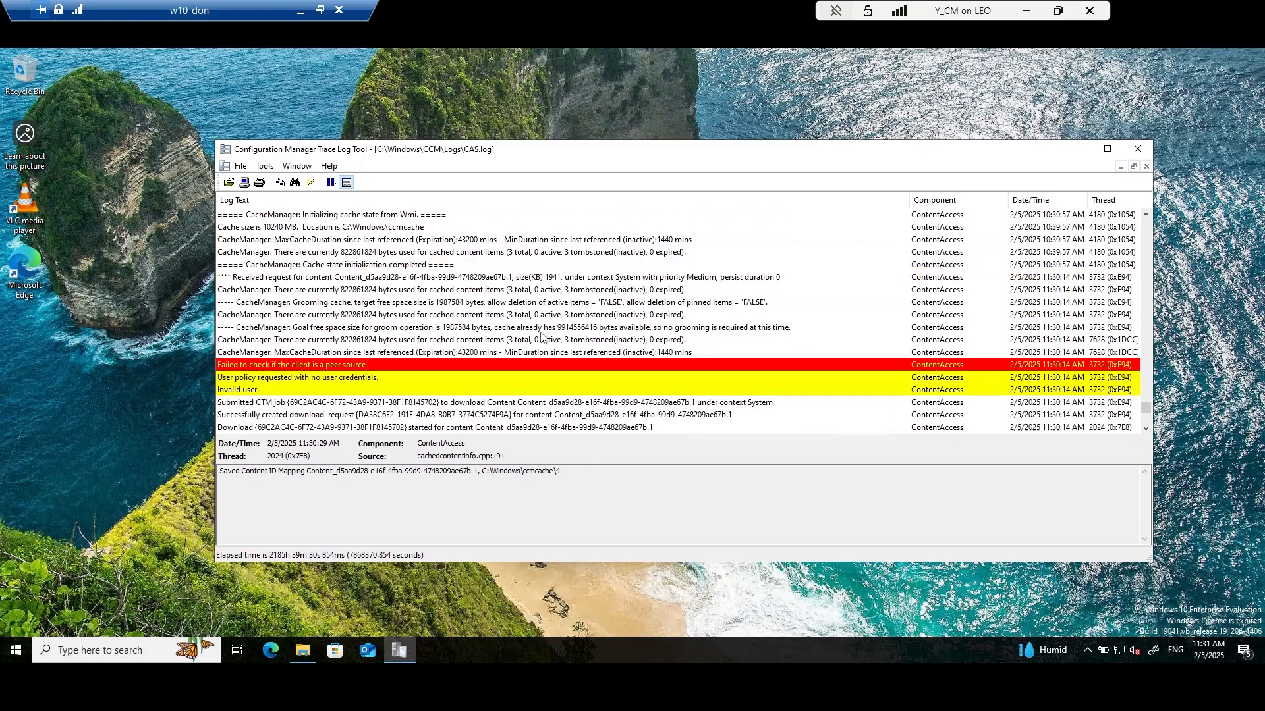
scroll(441, 302, down, 3)
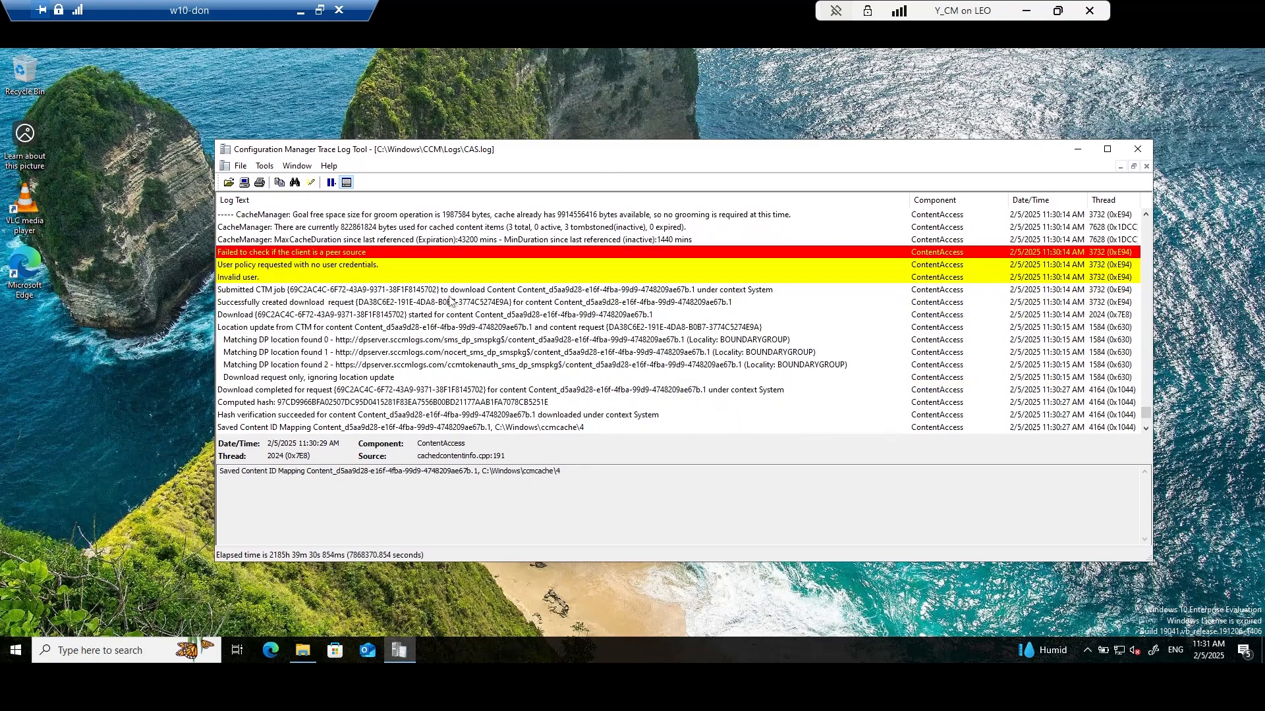
click(463, 339)
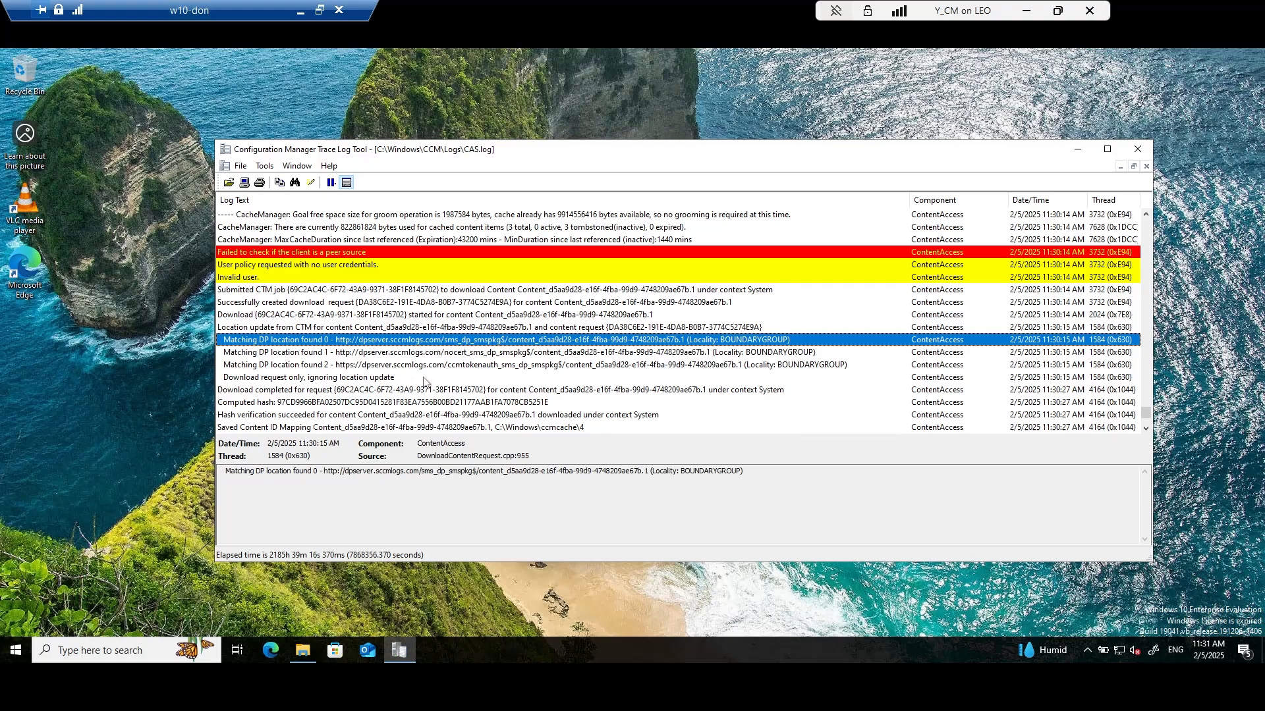
click(483, 427)
scroll(484, 428, down, 3)
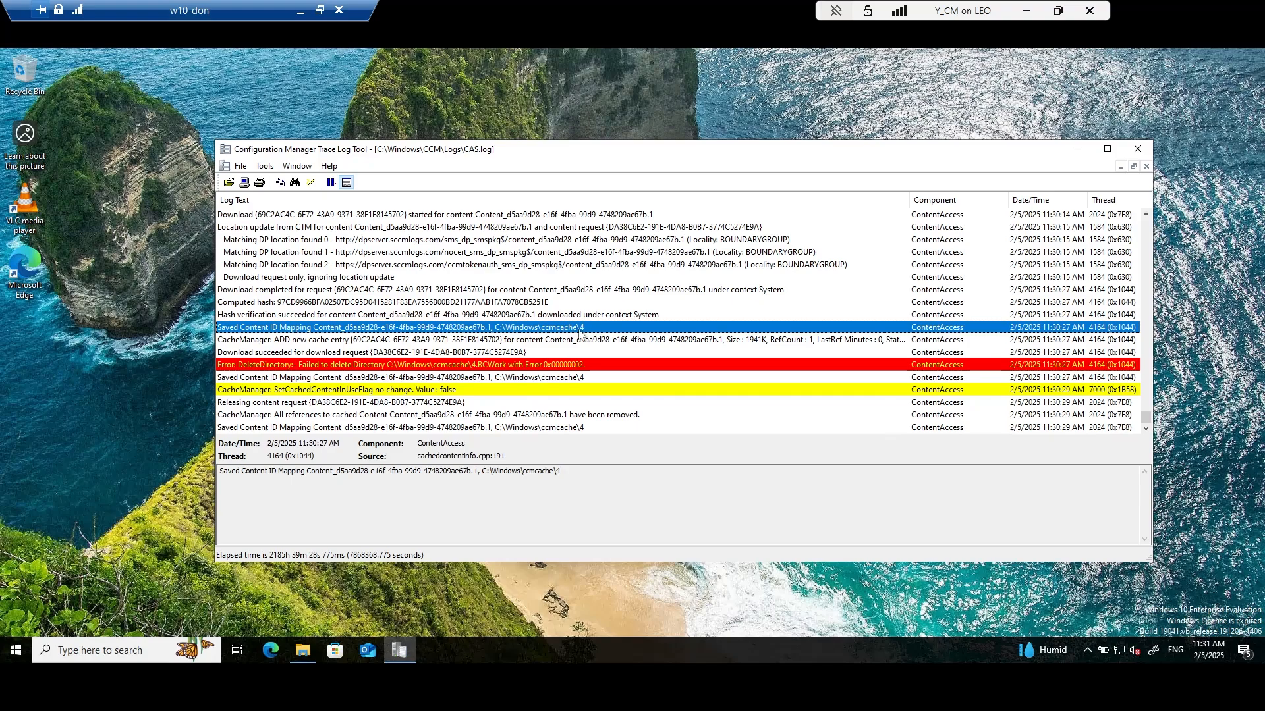
click(602, 427)
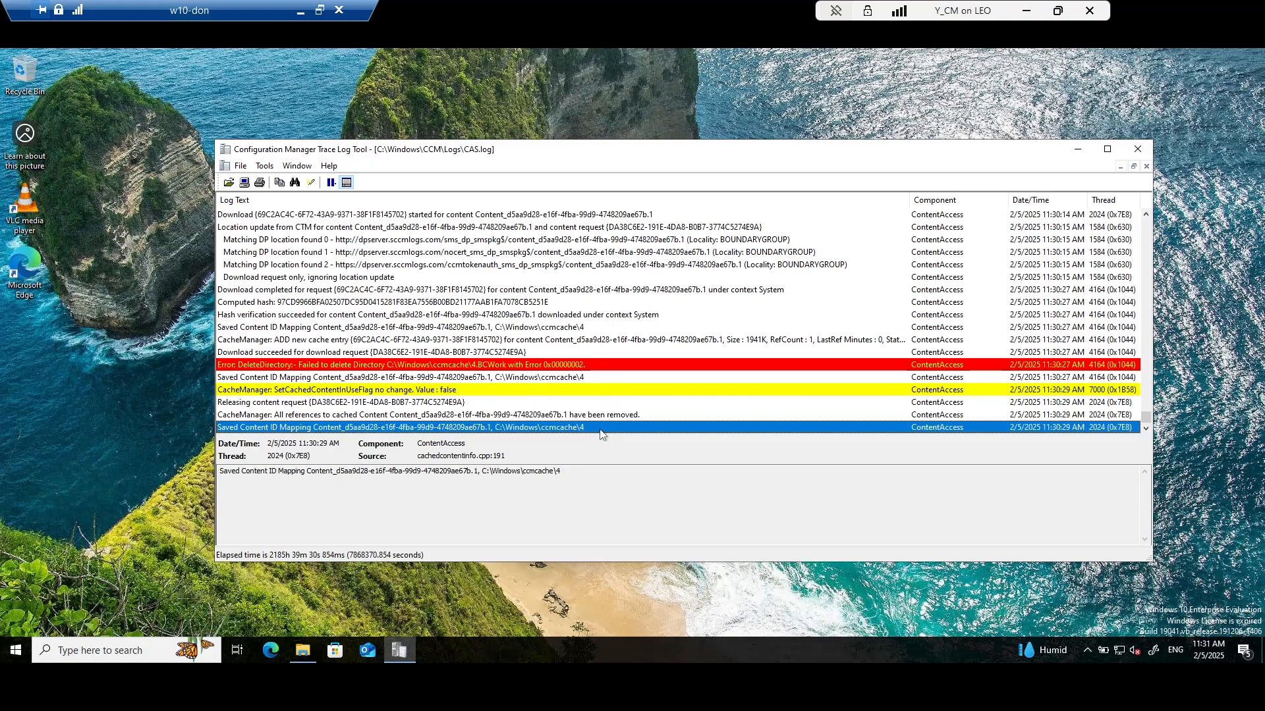
click(1141, 154)
Step: Browse to C:\Windows\ccmcache\4, accepting permanent access to the ccmcache folder, and check the cached 7z2409-x64 installer
click(527, 199)
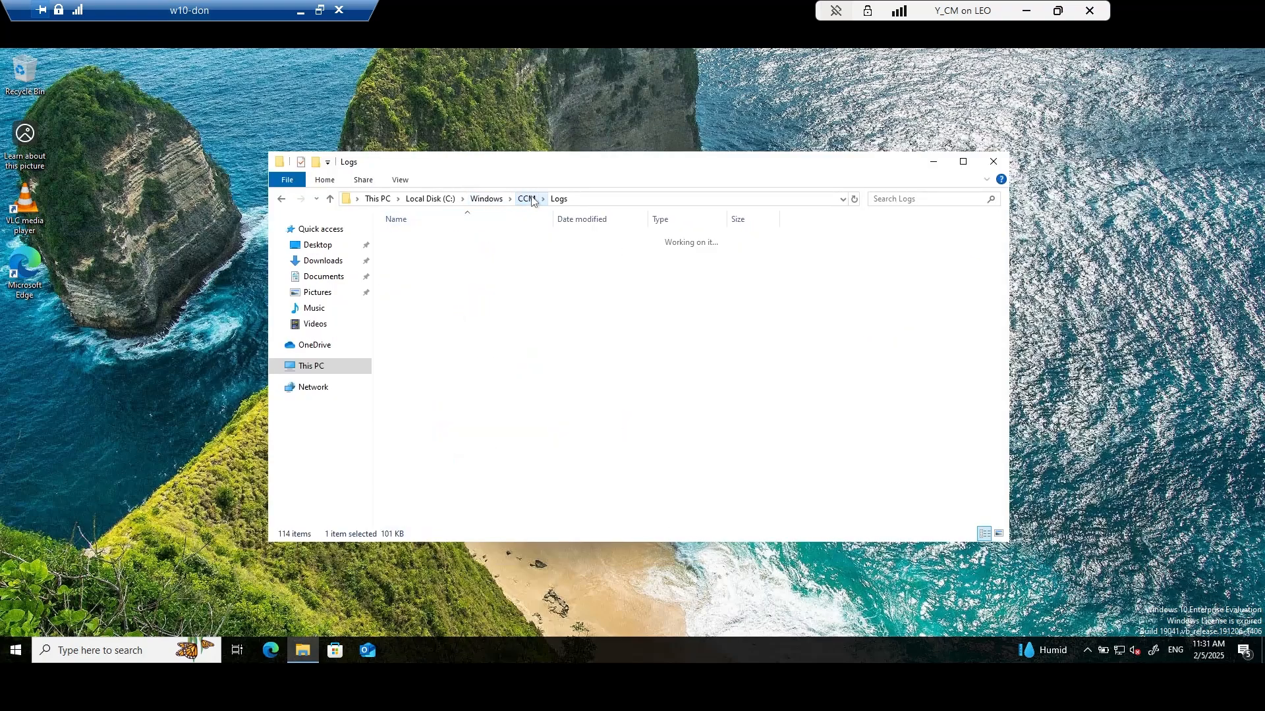
click(488, 199)
double_click(415, 379)
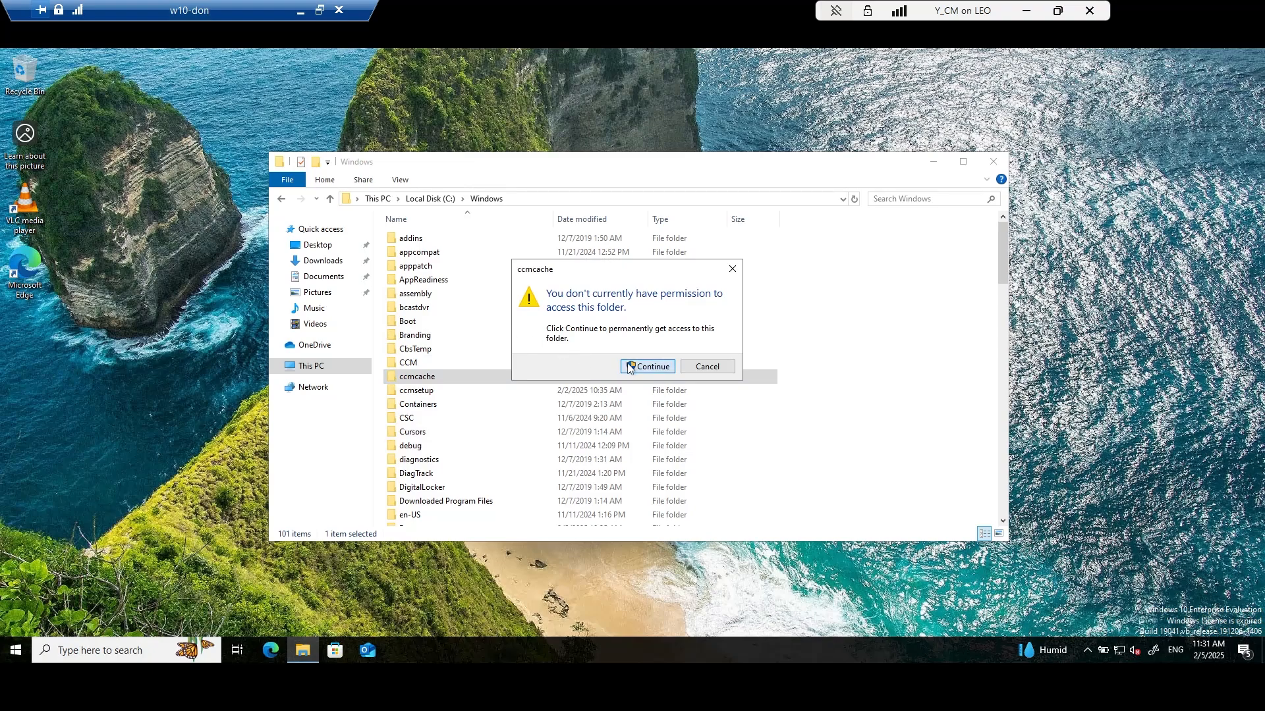
click(629, 367)
double_click(411, 280)
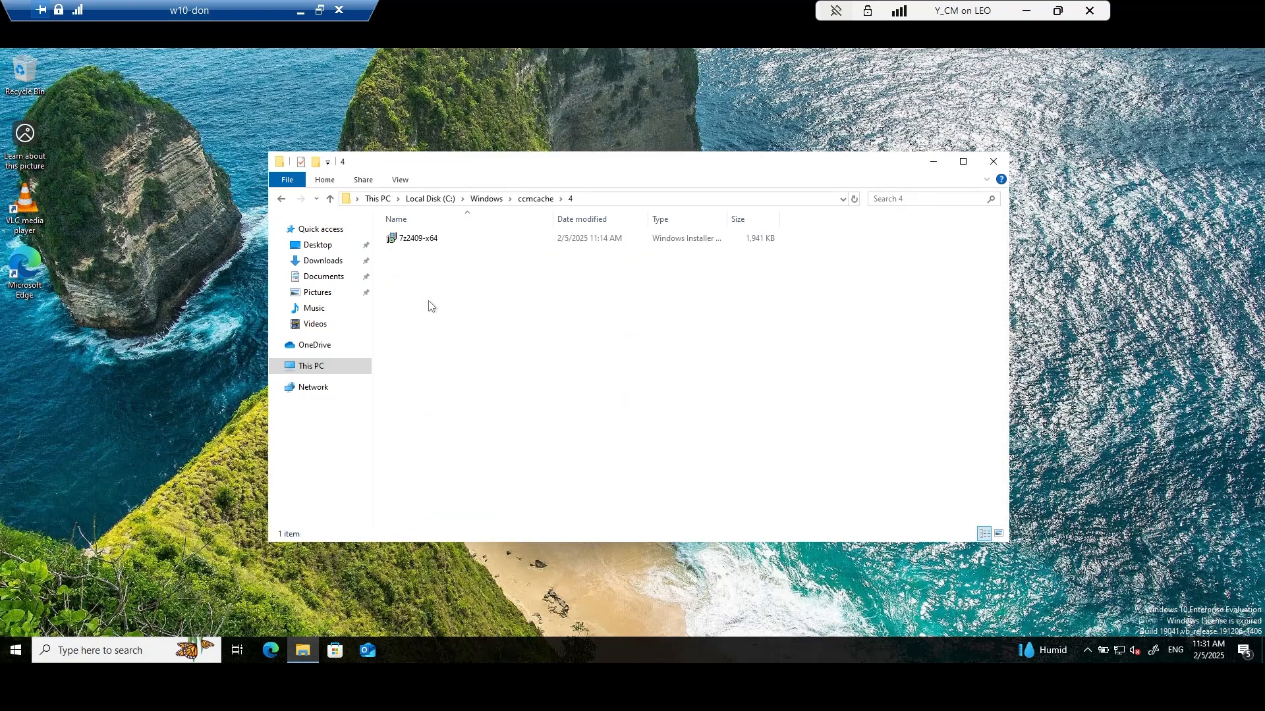
click(415, 241)
click(487, 342)
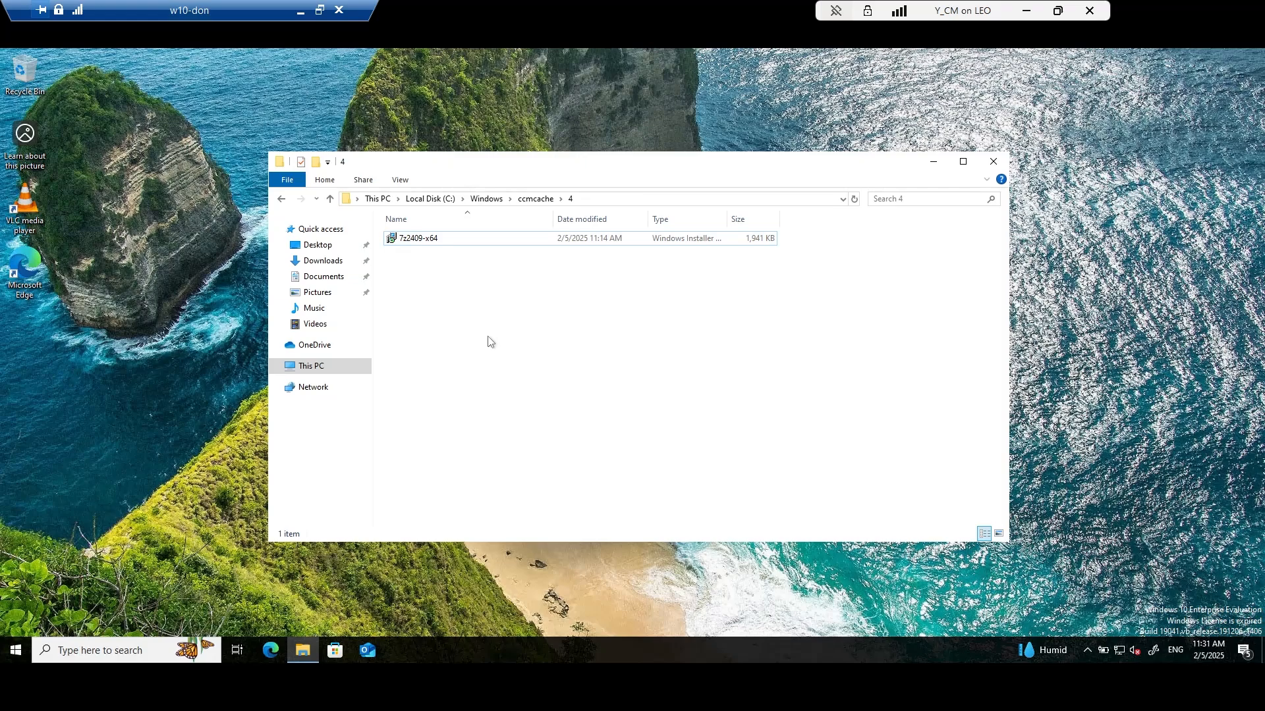
Step: Go back to the Windows folder, close File Explorer and disconnect the w10-don remote session
click(530, 200)
click(490, 199)
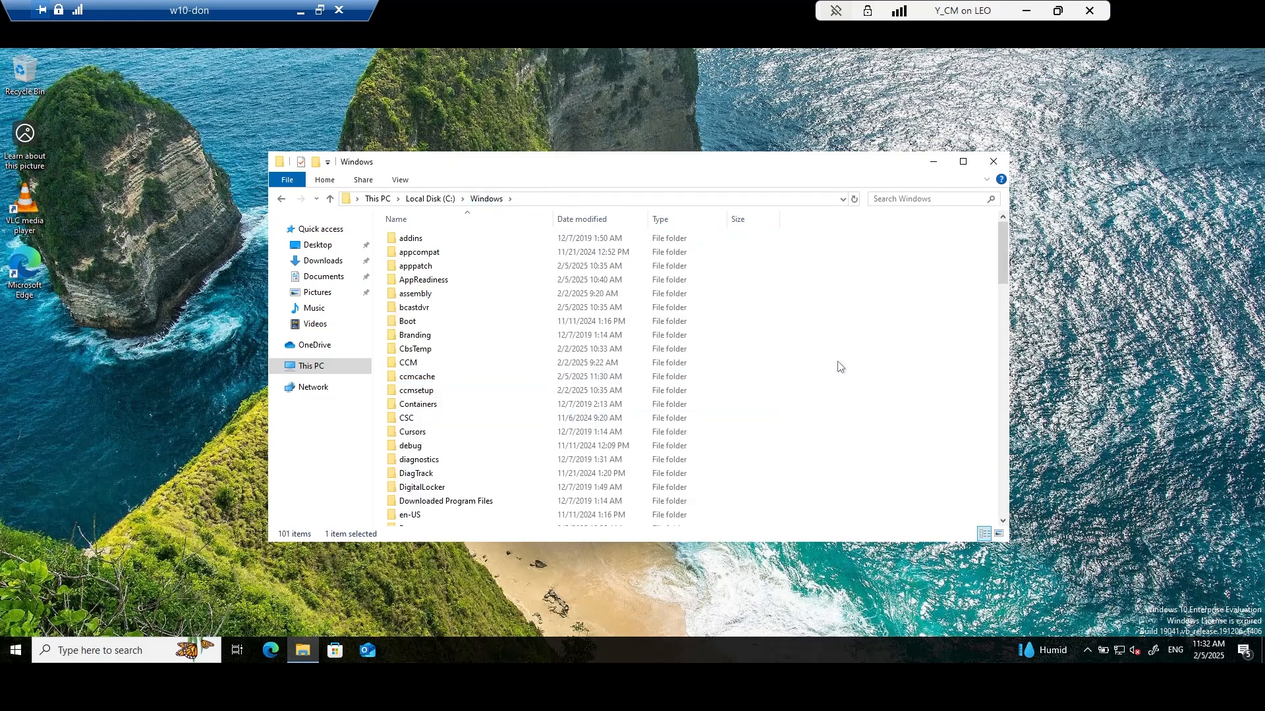
click(993, 162)
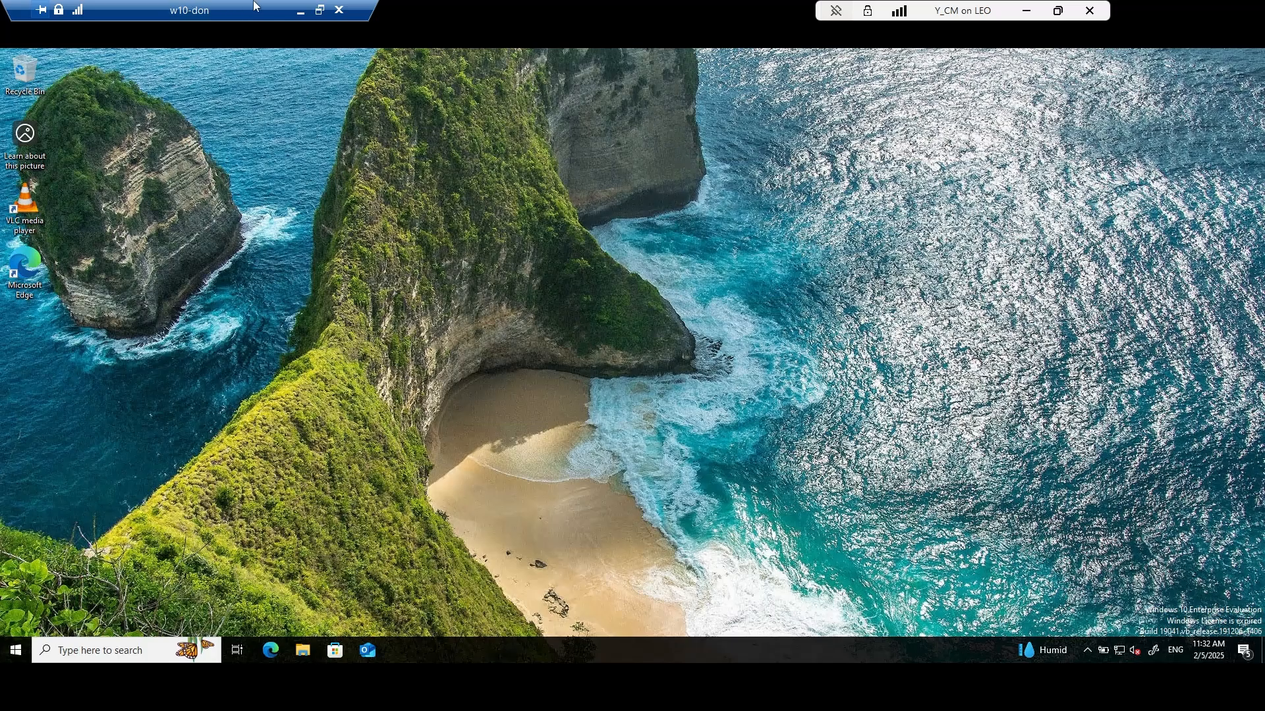
click(340, 10)
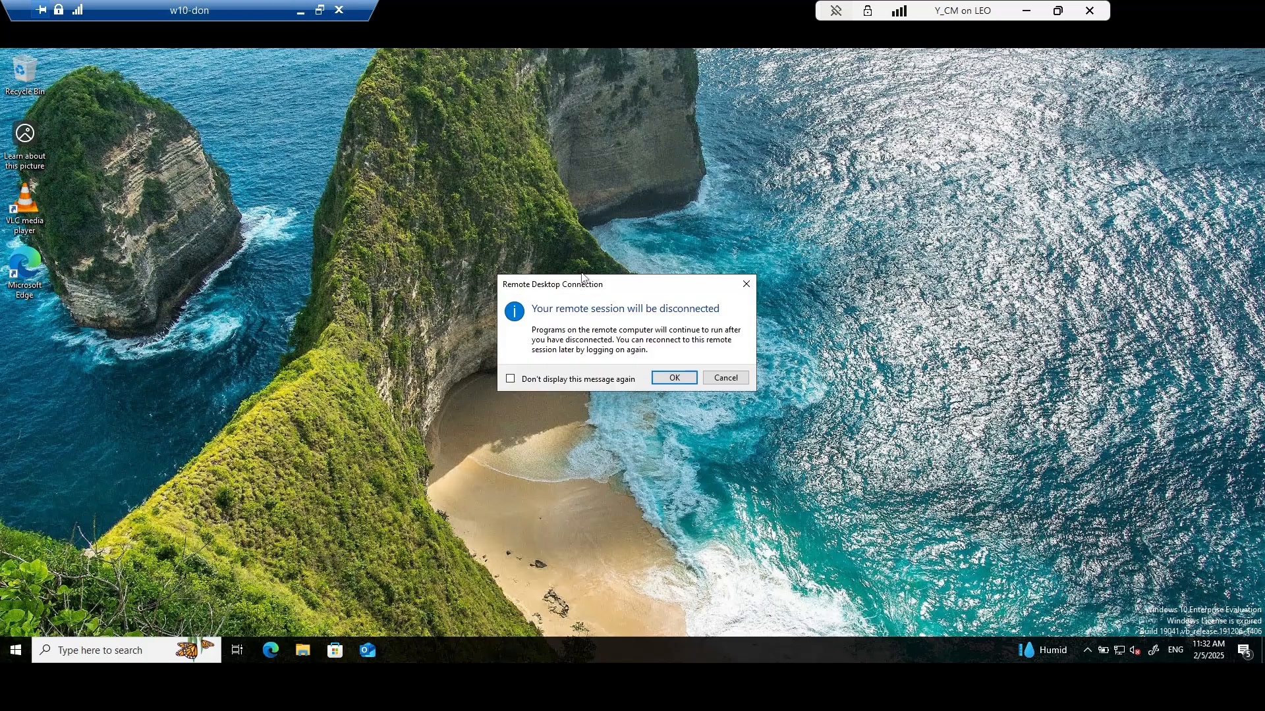
click(673, 377)
Step: Switch to the w10-elly remote session, show it full screen and close the Microsoft 365 Copilot welcome window
mouse_move(308, 699)
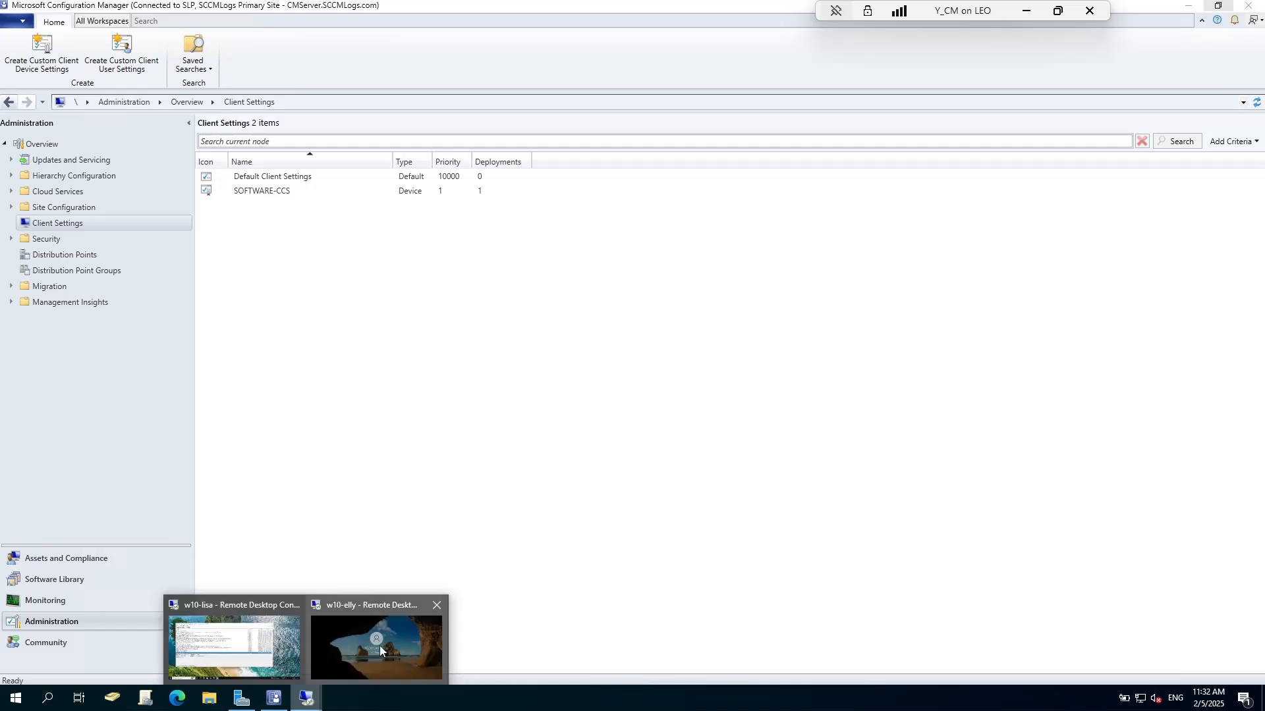
click(380, 651)
click(475, 10)
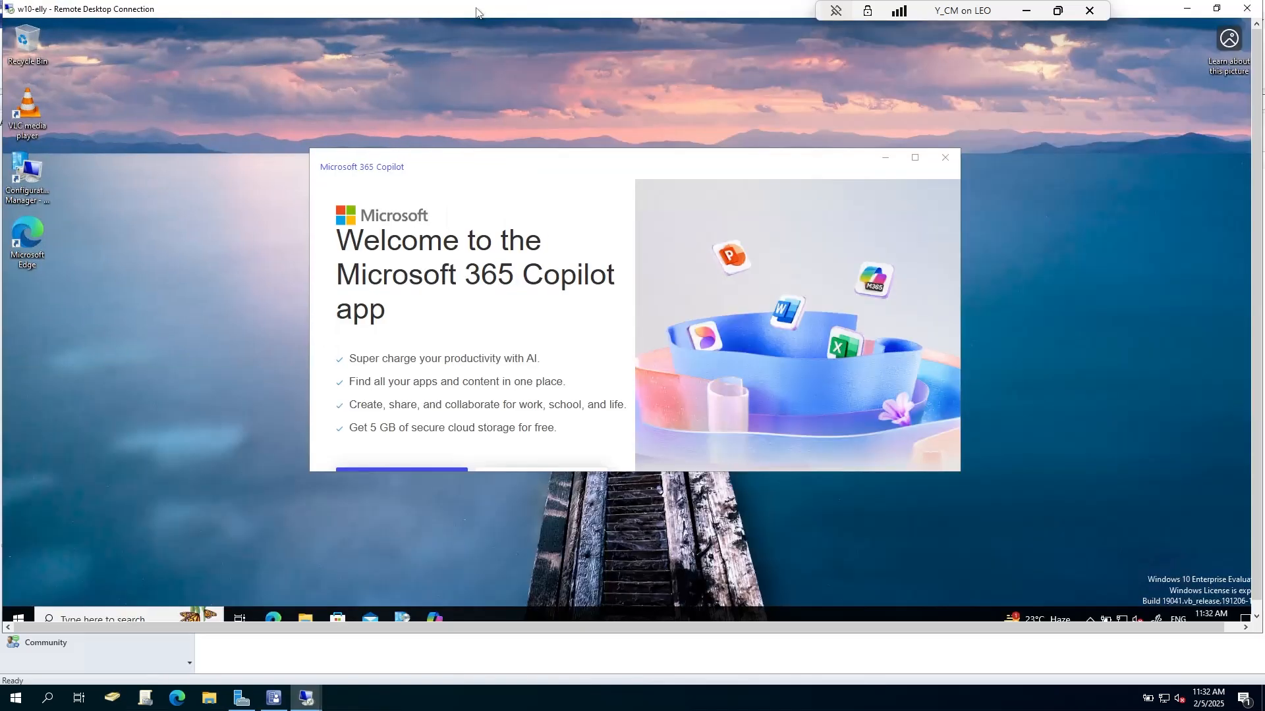
double_click(421, 10)
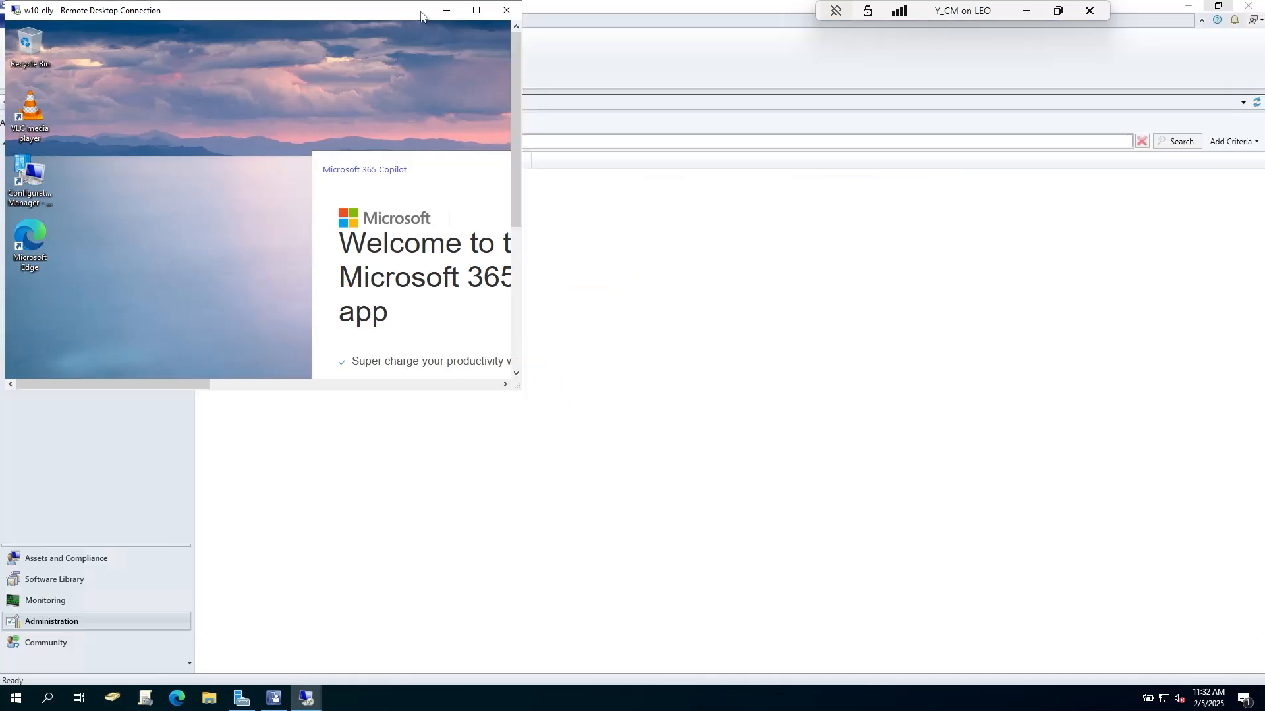
right_click(420, 11)
click(451, 127)
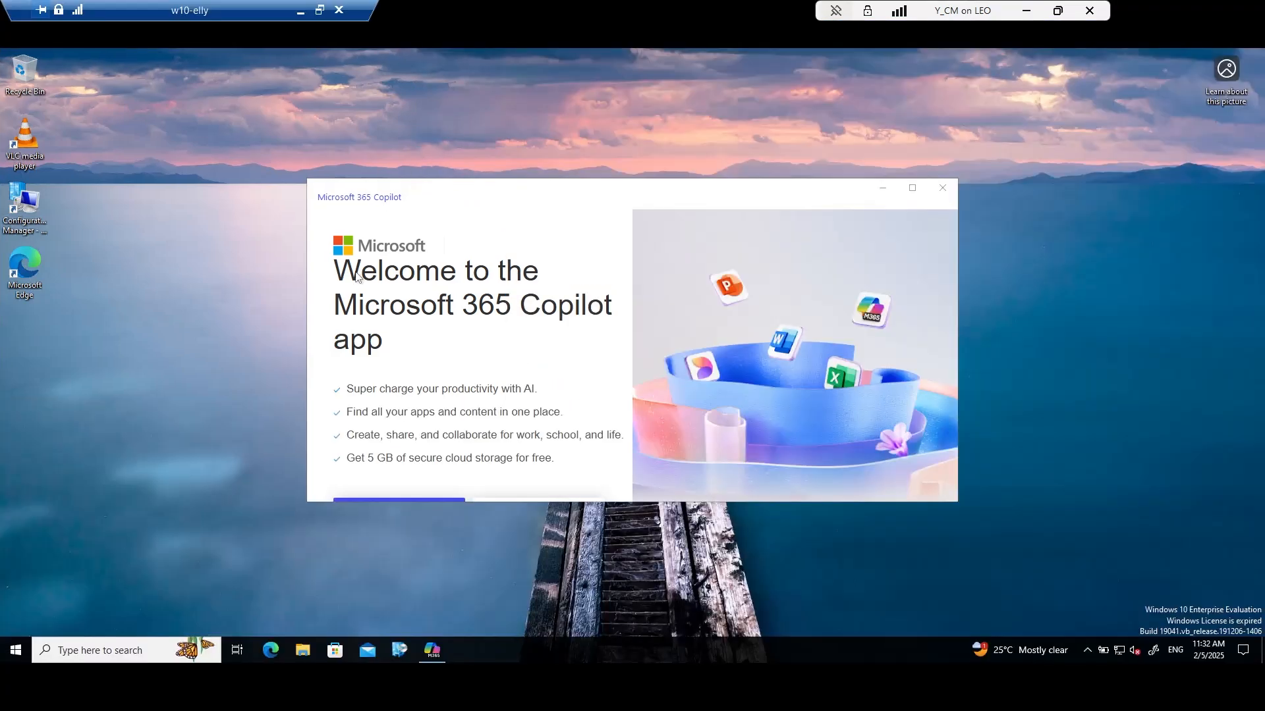
click(942, 187)
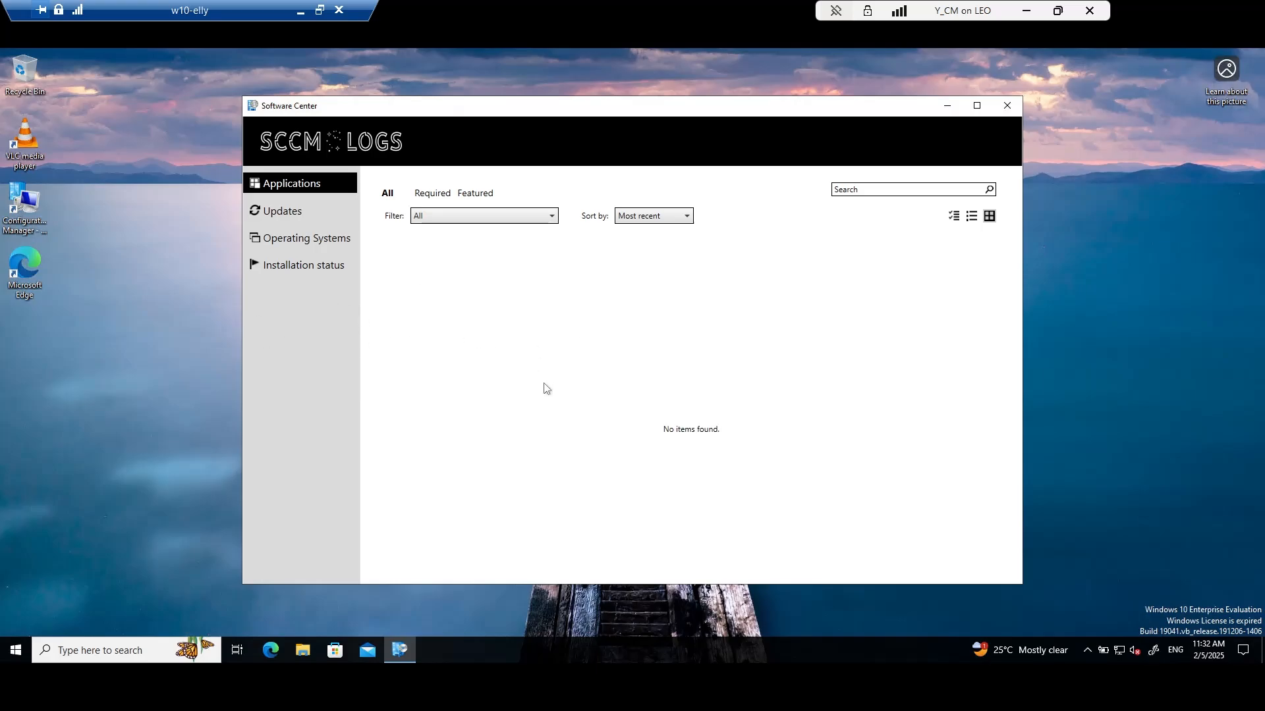
Step: Open the Configuration Manager client properties and run the Machine Policy Retrieval & Evaluation Cycle
click(162, 386)
double_click(43, 215)
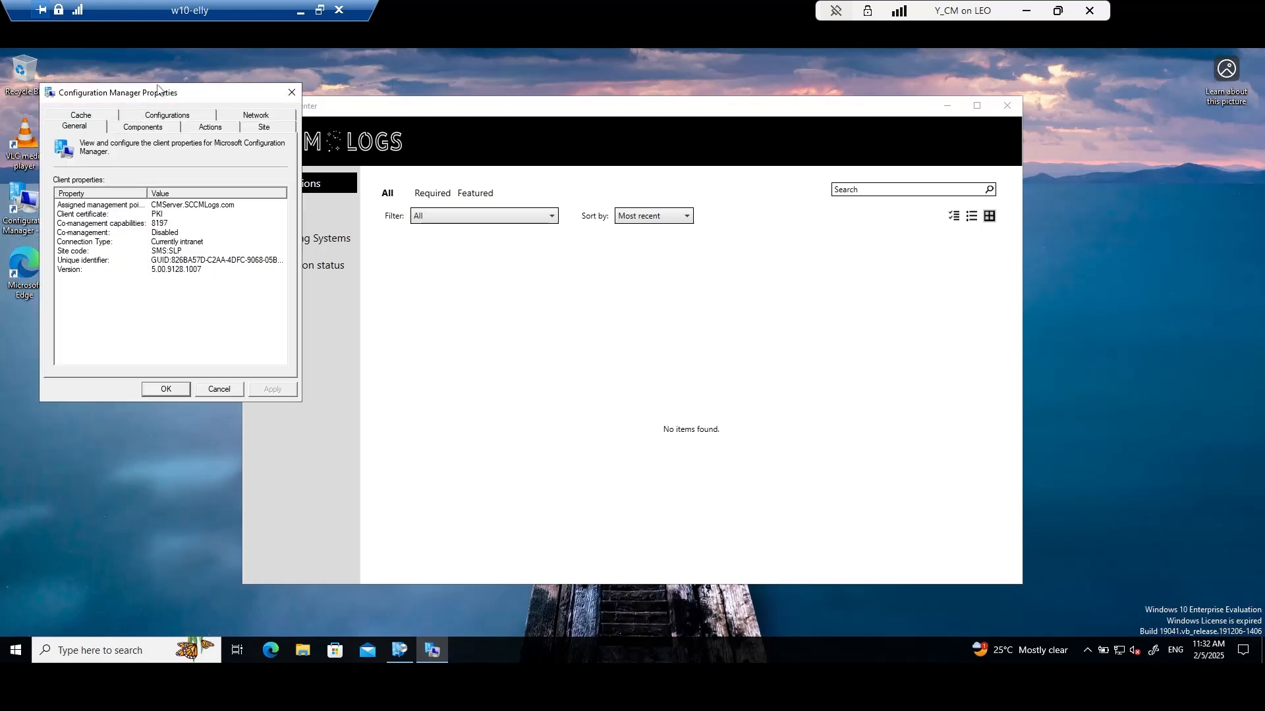
drag(156, 97, 152, 102)
click(198, 132)
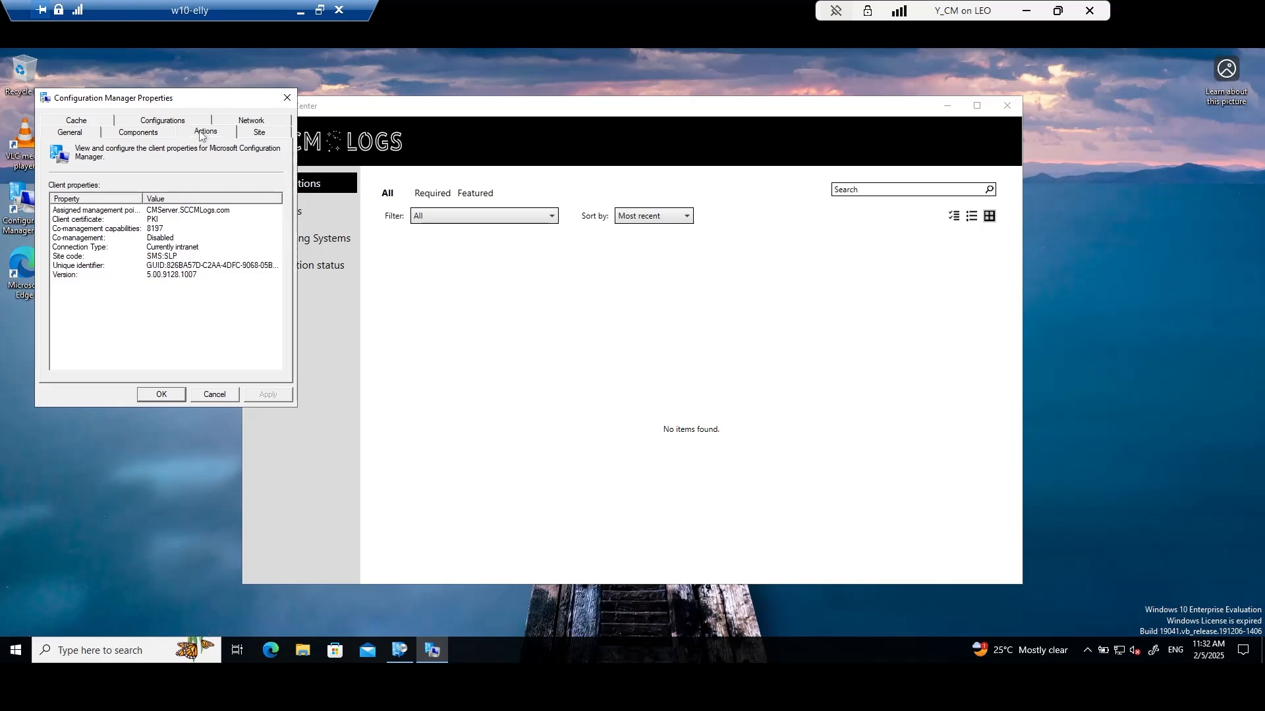
click(166, 242)
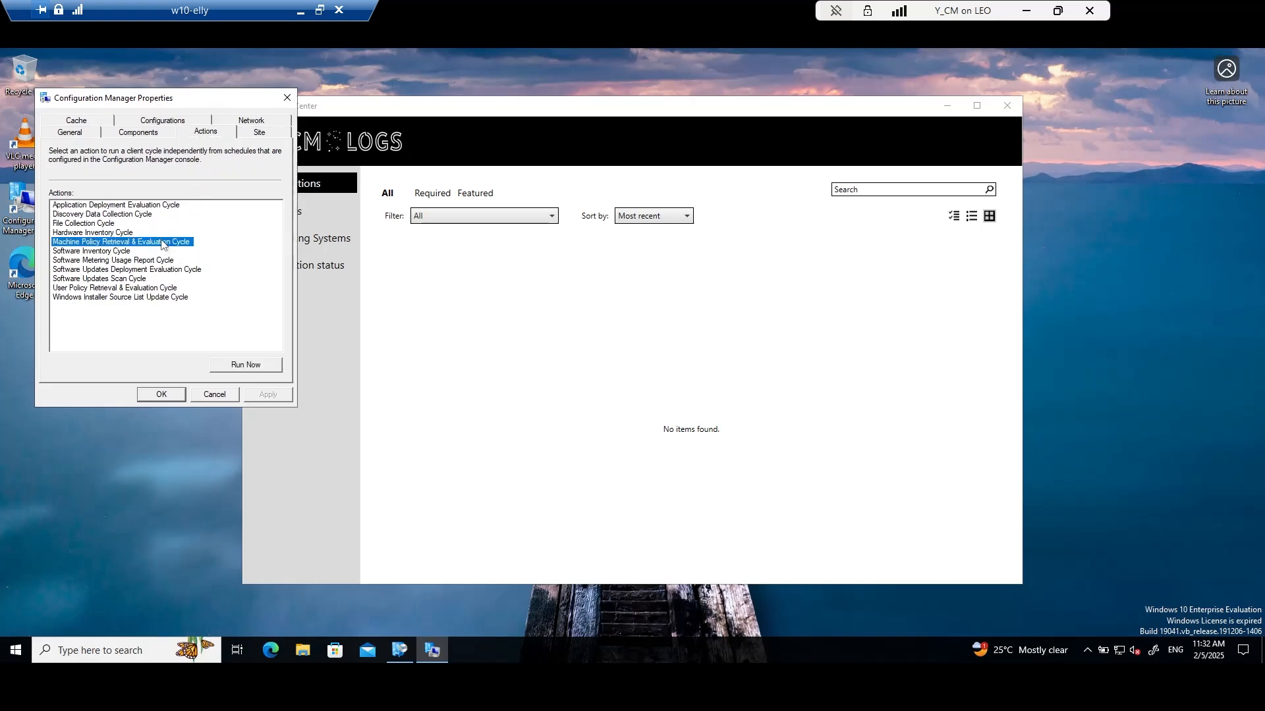
click(241, 371)
click(736, 397)
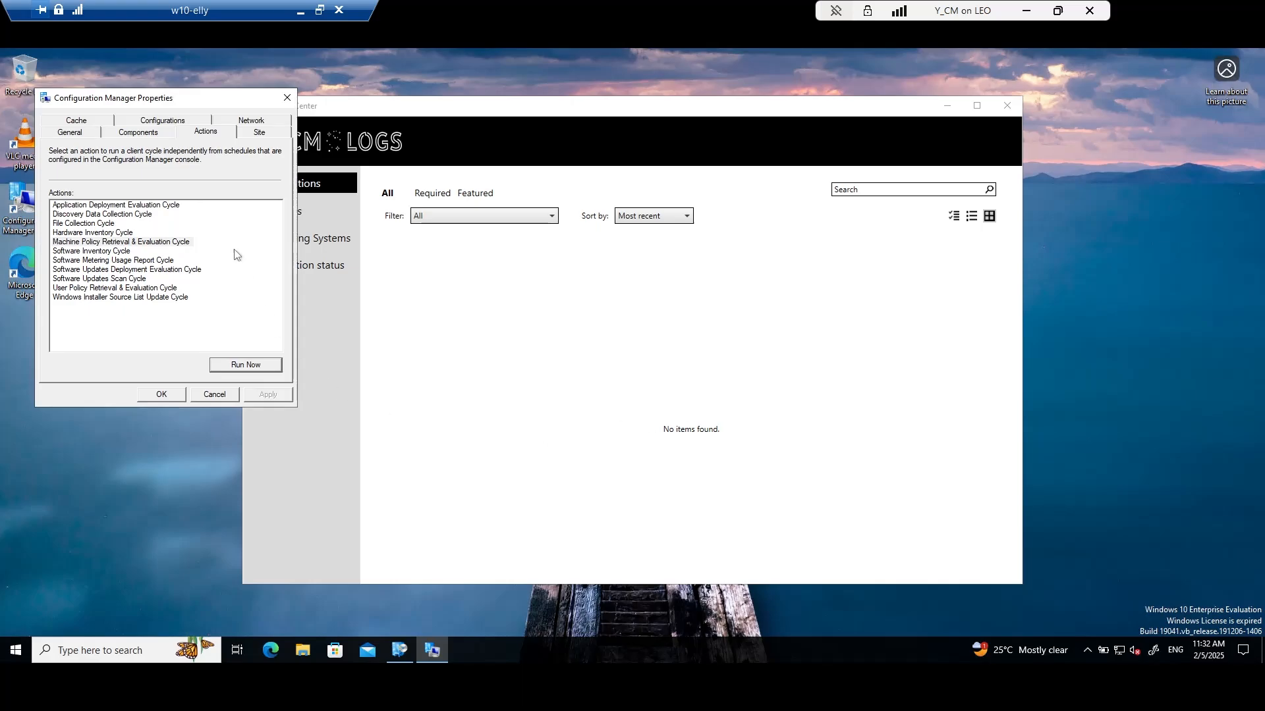
Step: Run the Application Deployment Evaluation Cycle and close the Configuration Manager client properties
click(103, 205)
click(254, 365)
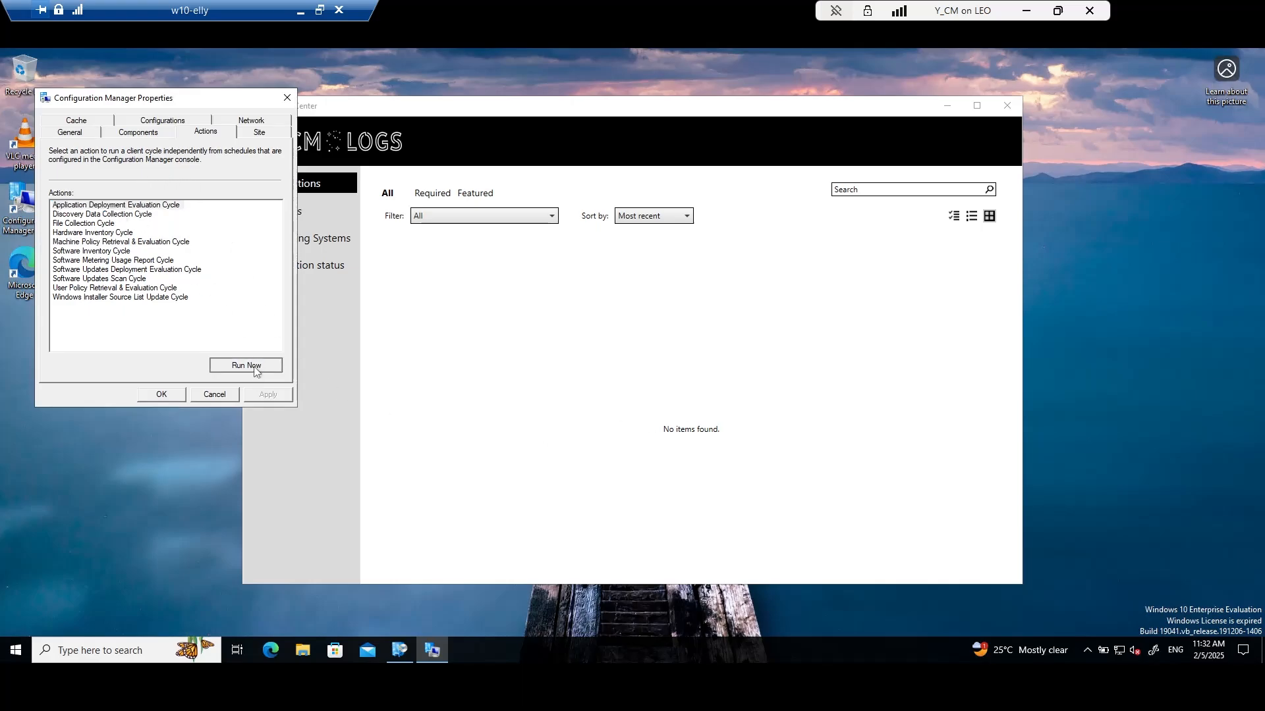
click(735, 398)
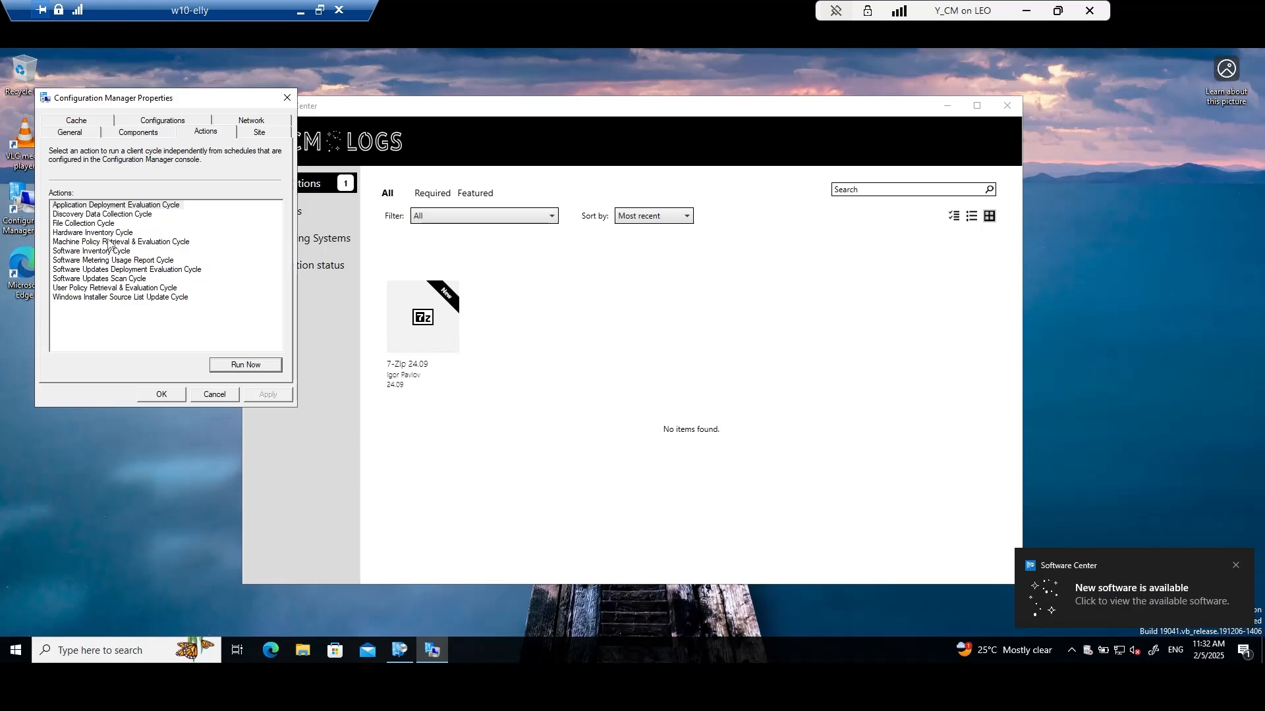
click(212, 394)
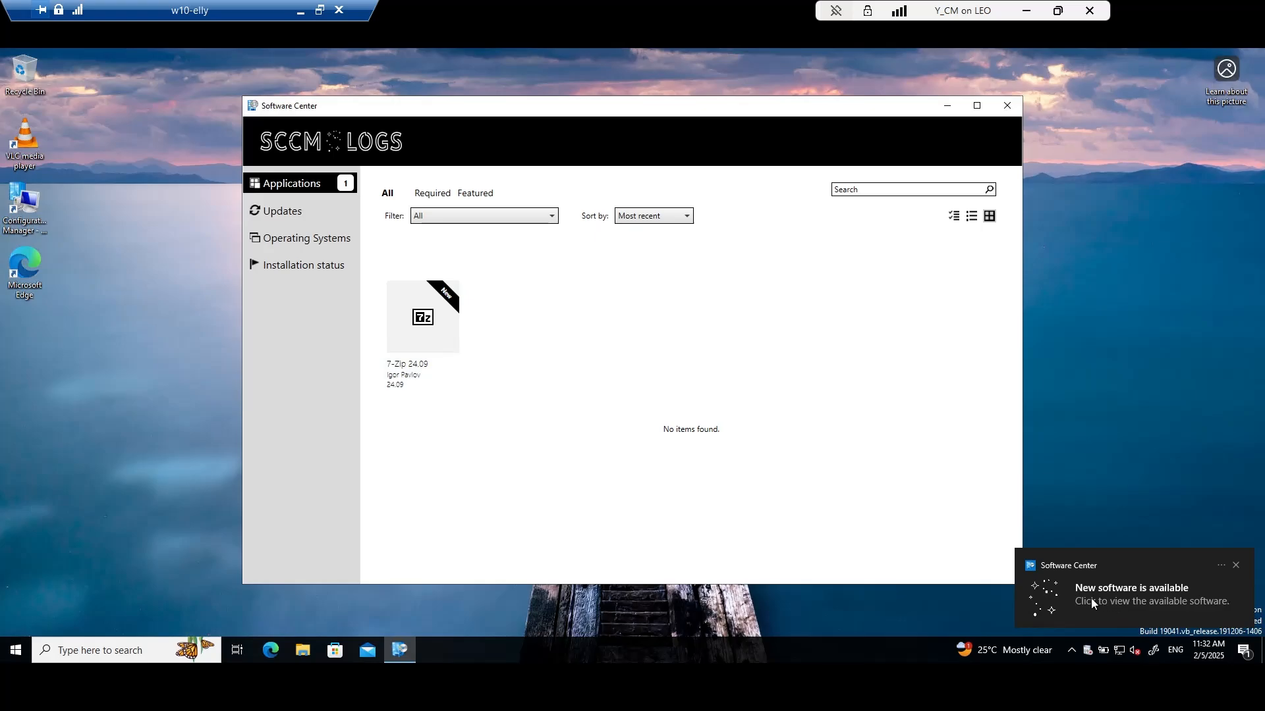
Step: Open the new 7-Zip 24.09 application in Software Center, install it, and close Software Center
click(1121, 595)
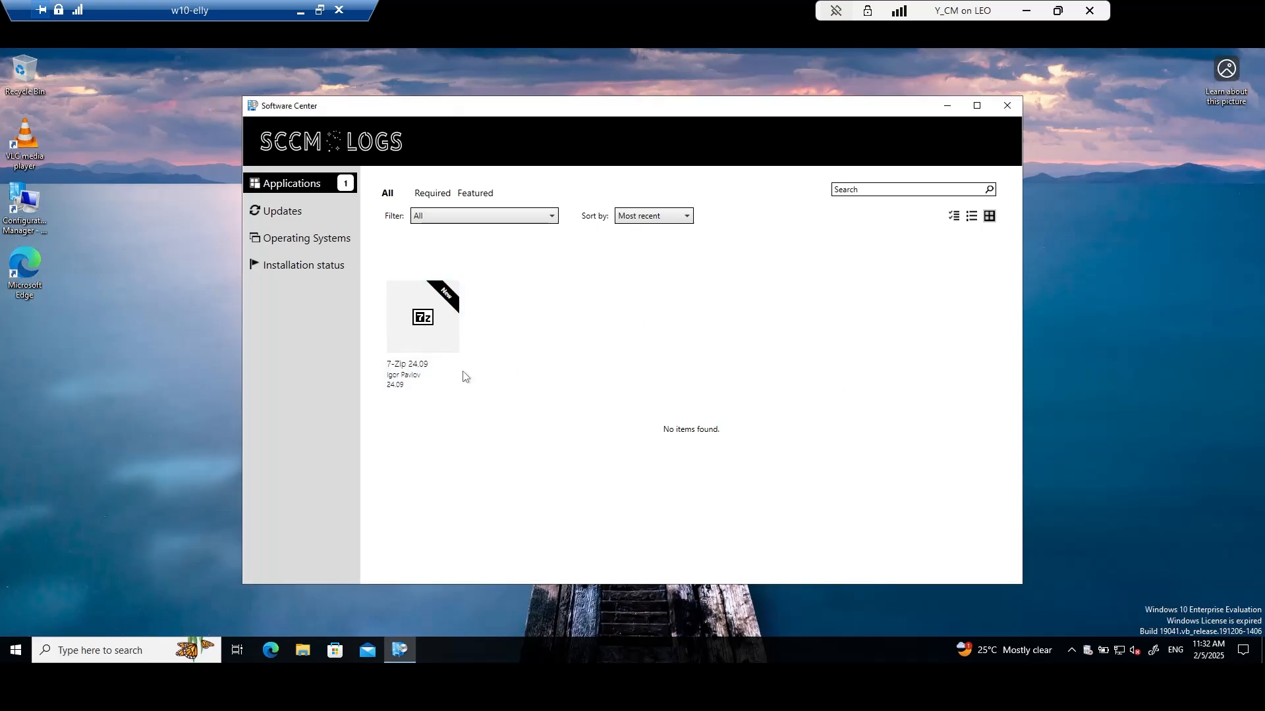
click(413, 370)
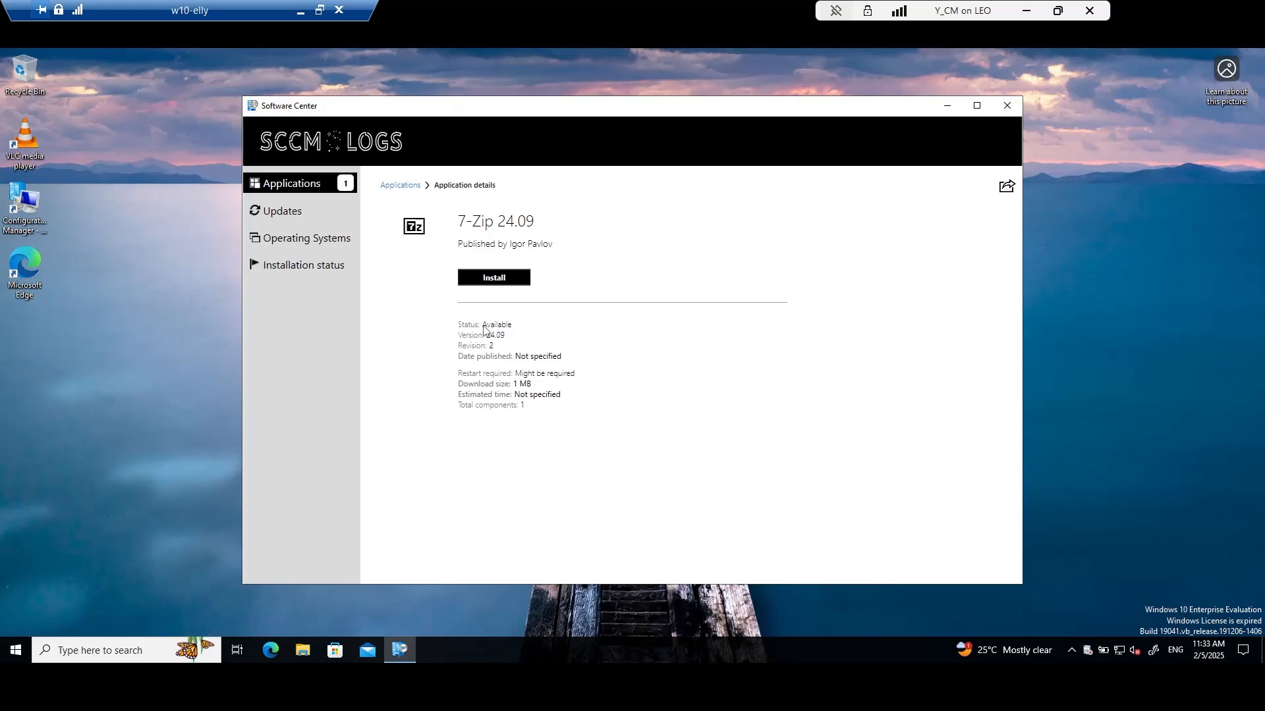
click(503, 281)
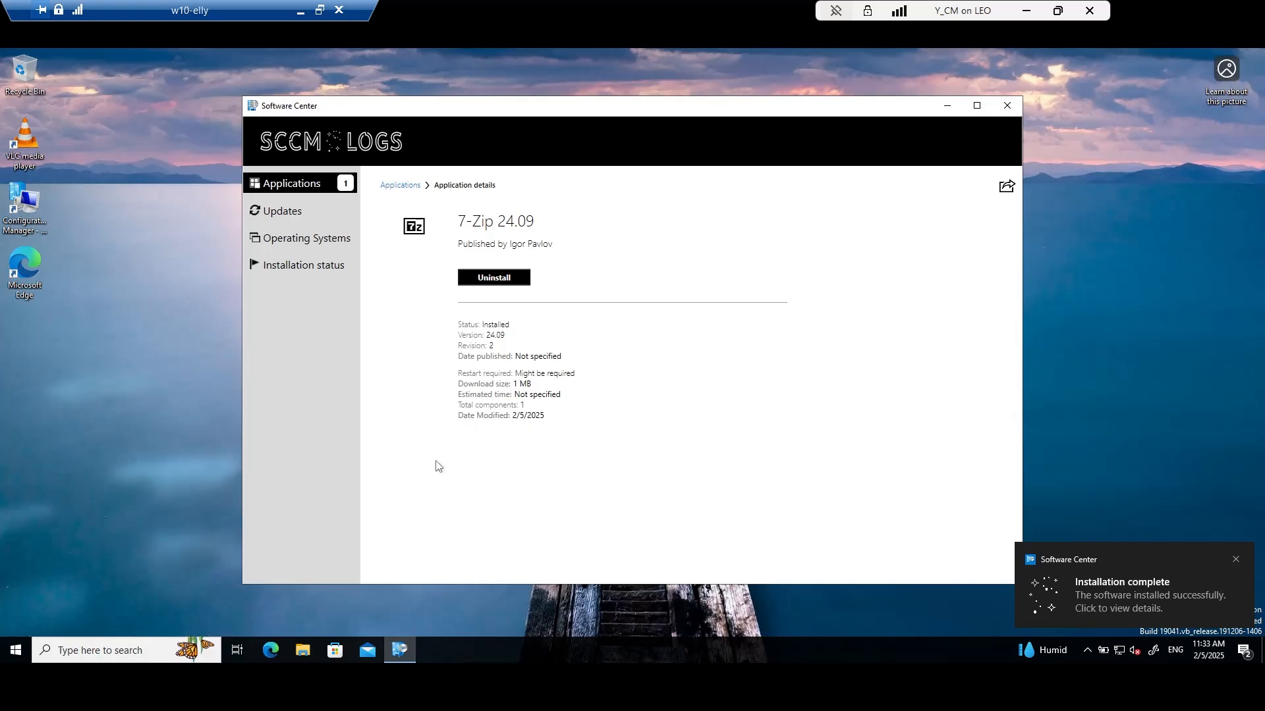
click(1003, 108)
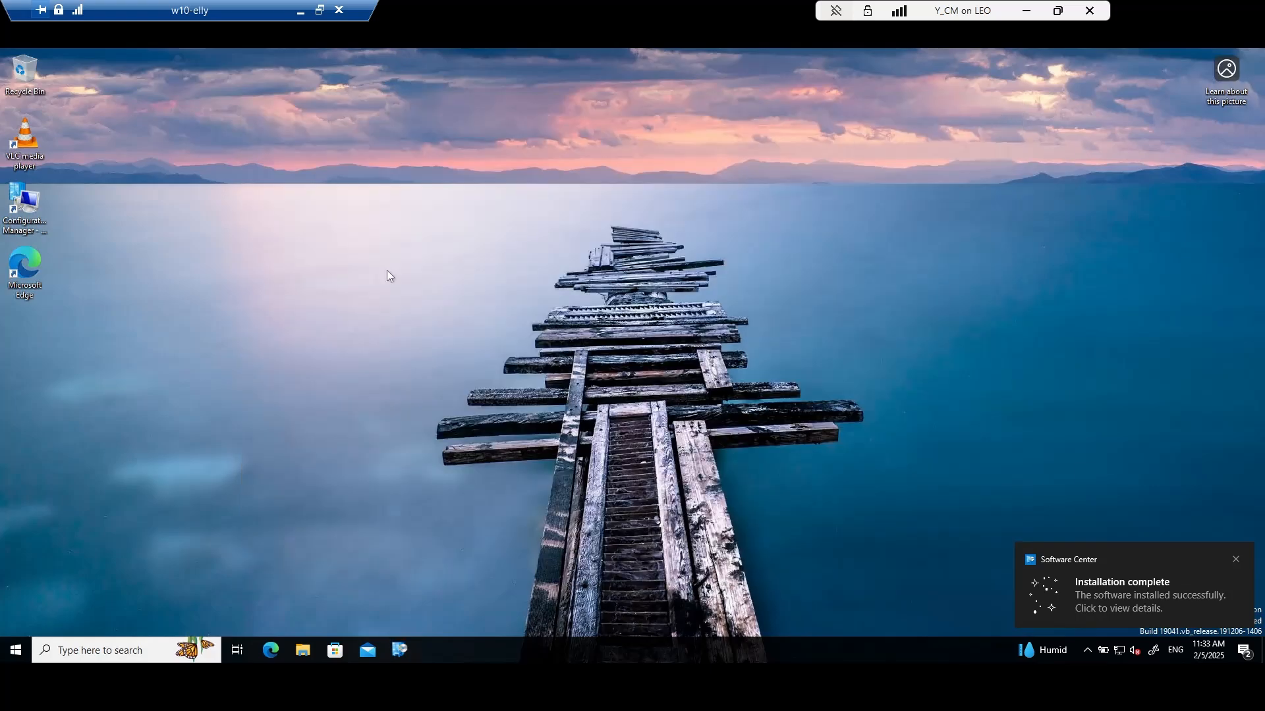
Step: Disconnect the w10-elly remote session and open the Software Library workspace in the Configuration Manager console
click(339, 11)
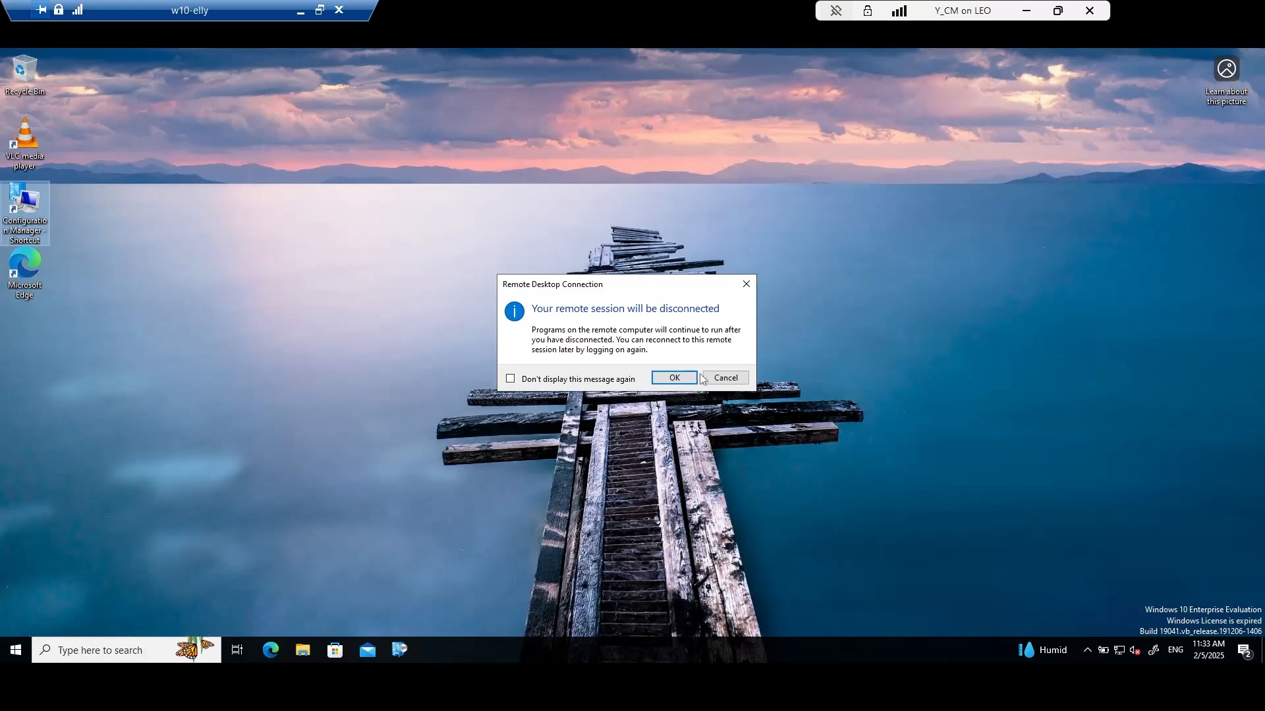
click(673, 378)
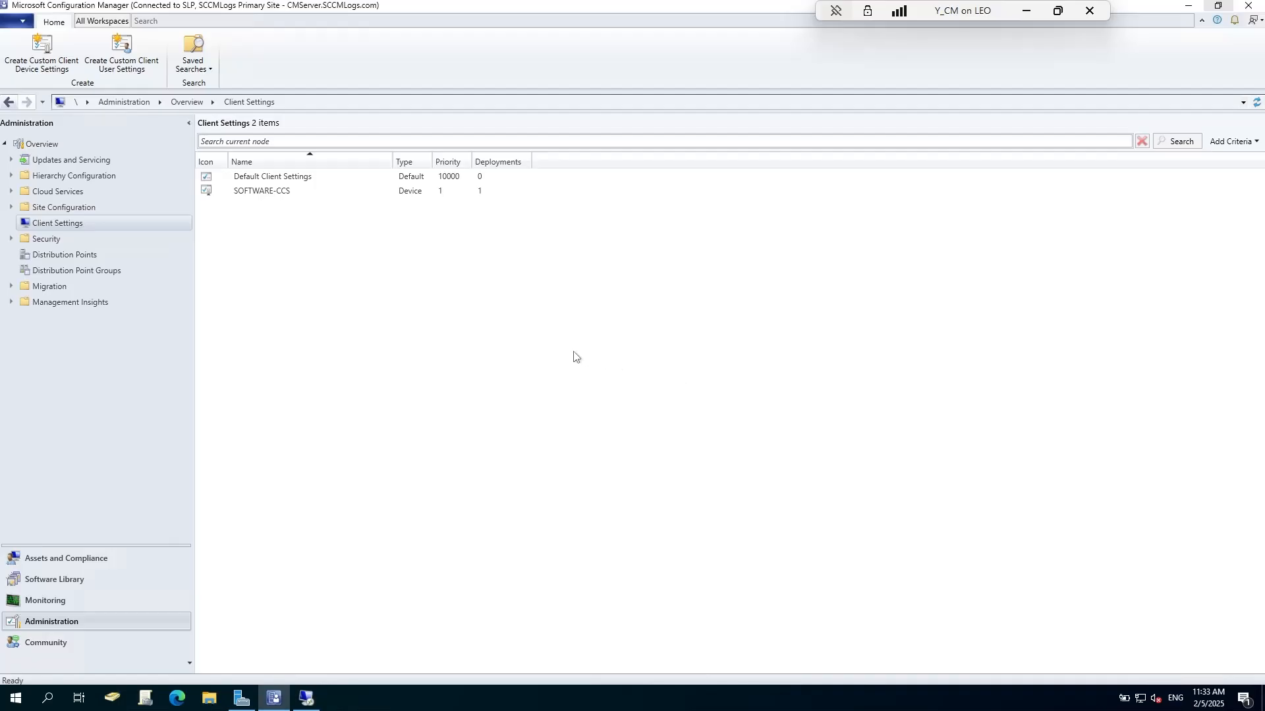
click(83, 581)
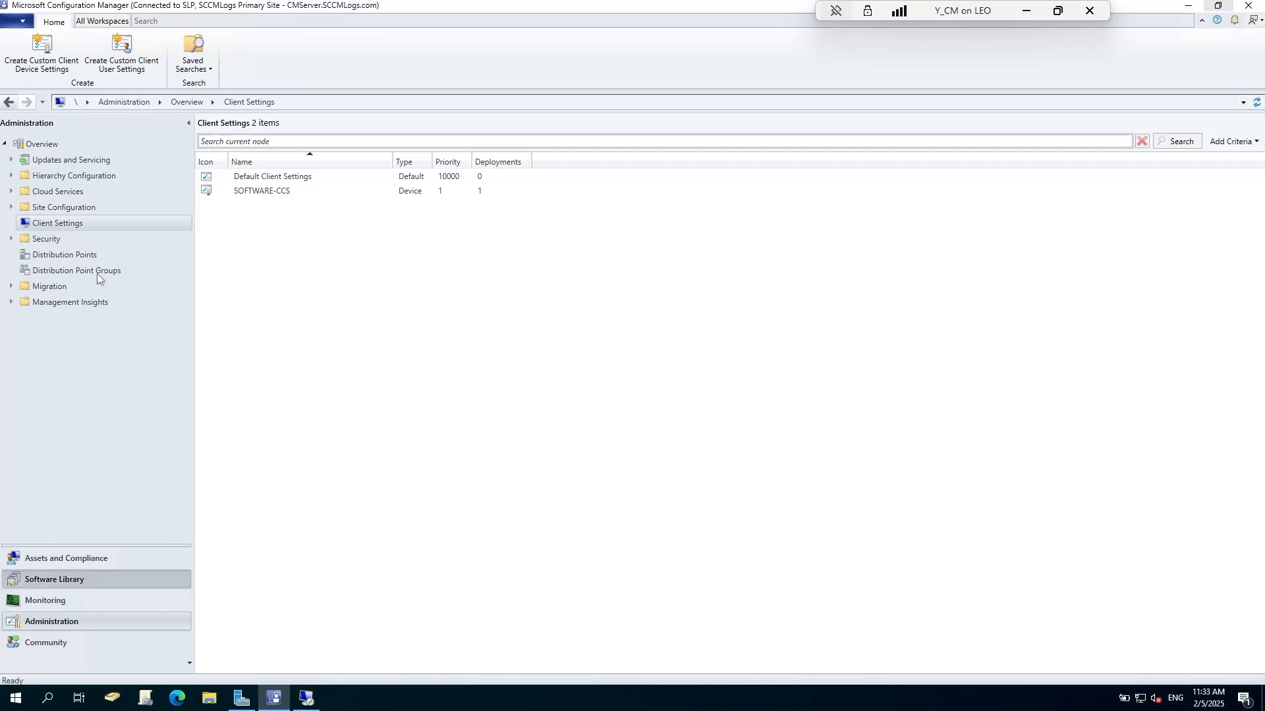